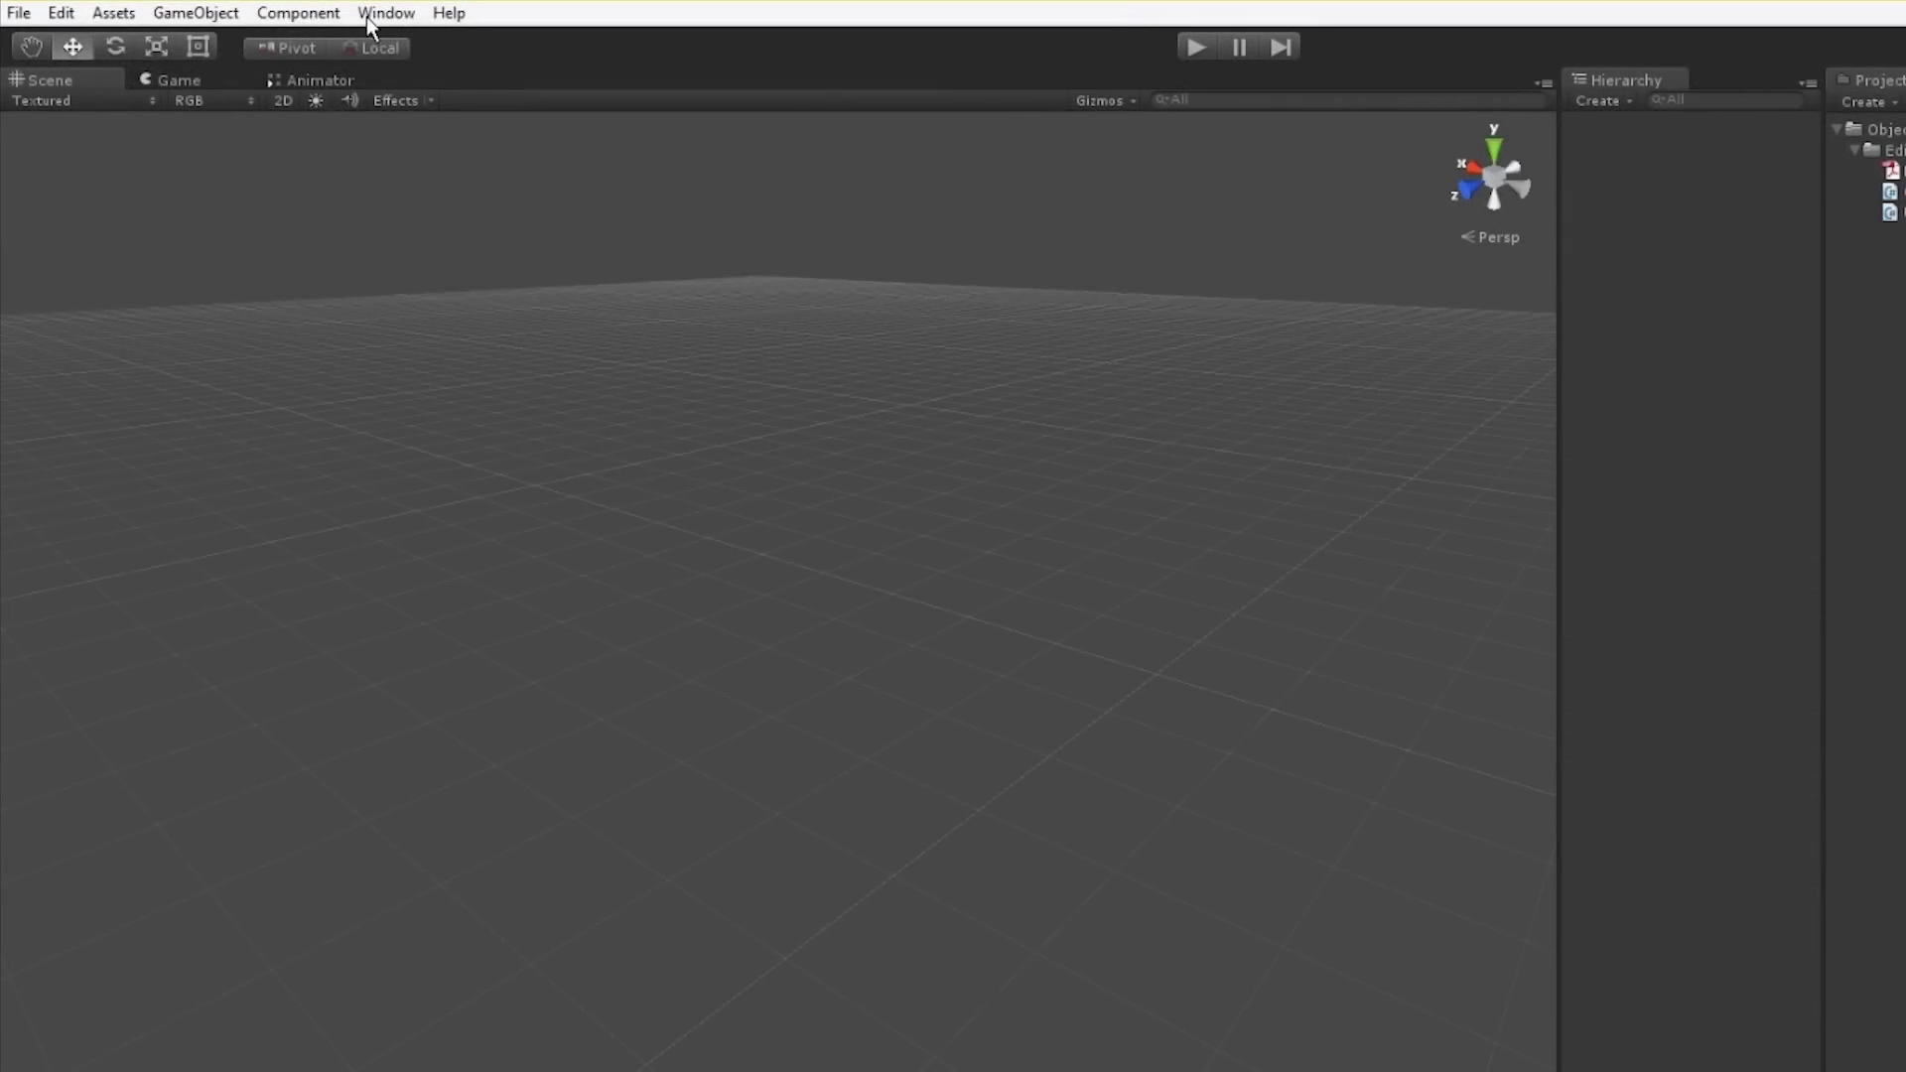
- Open the ObjectMaster window, dock it beside the Scene view, and narrow its width
left_click(374, 15)
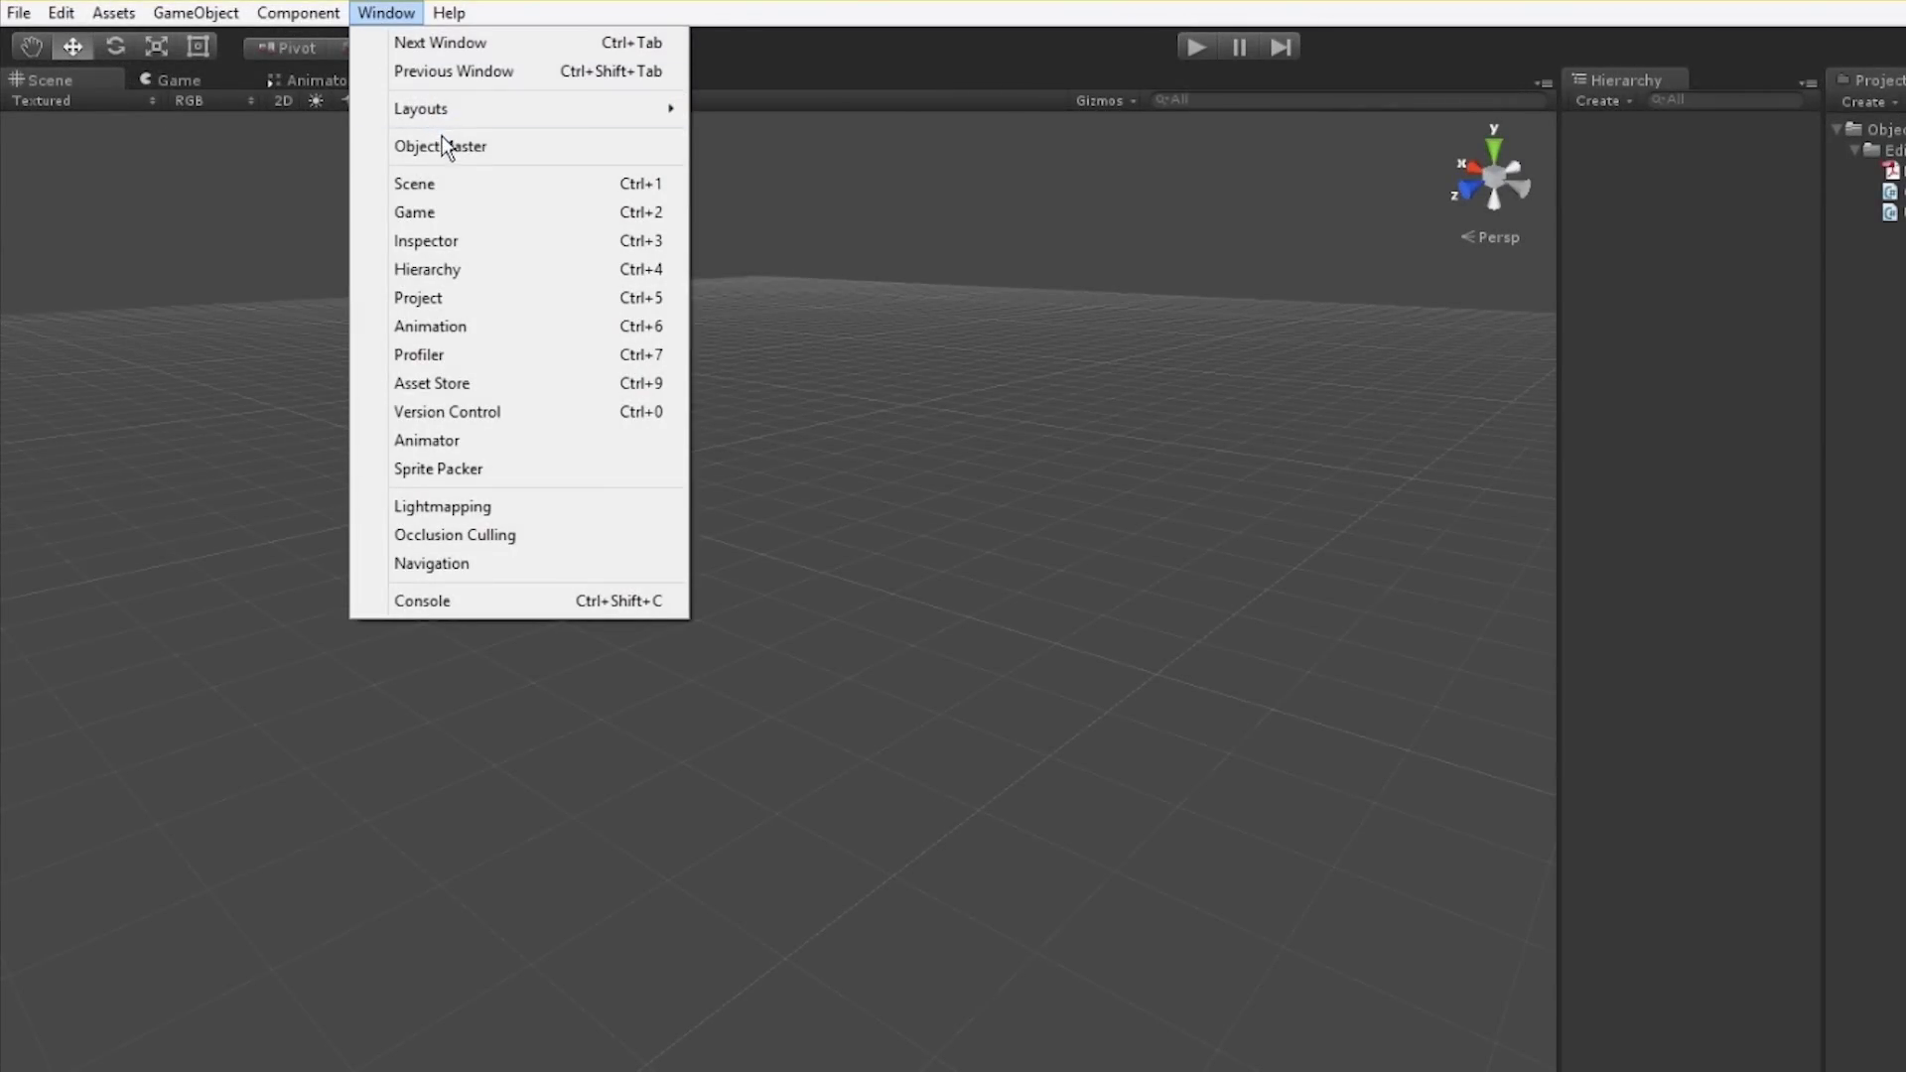
left_click(451, 147)
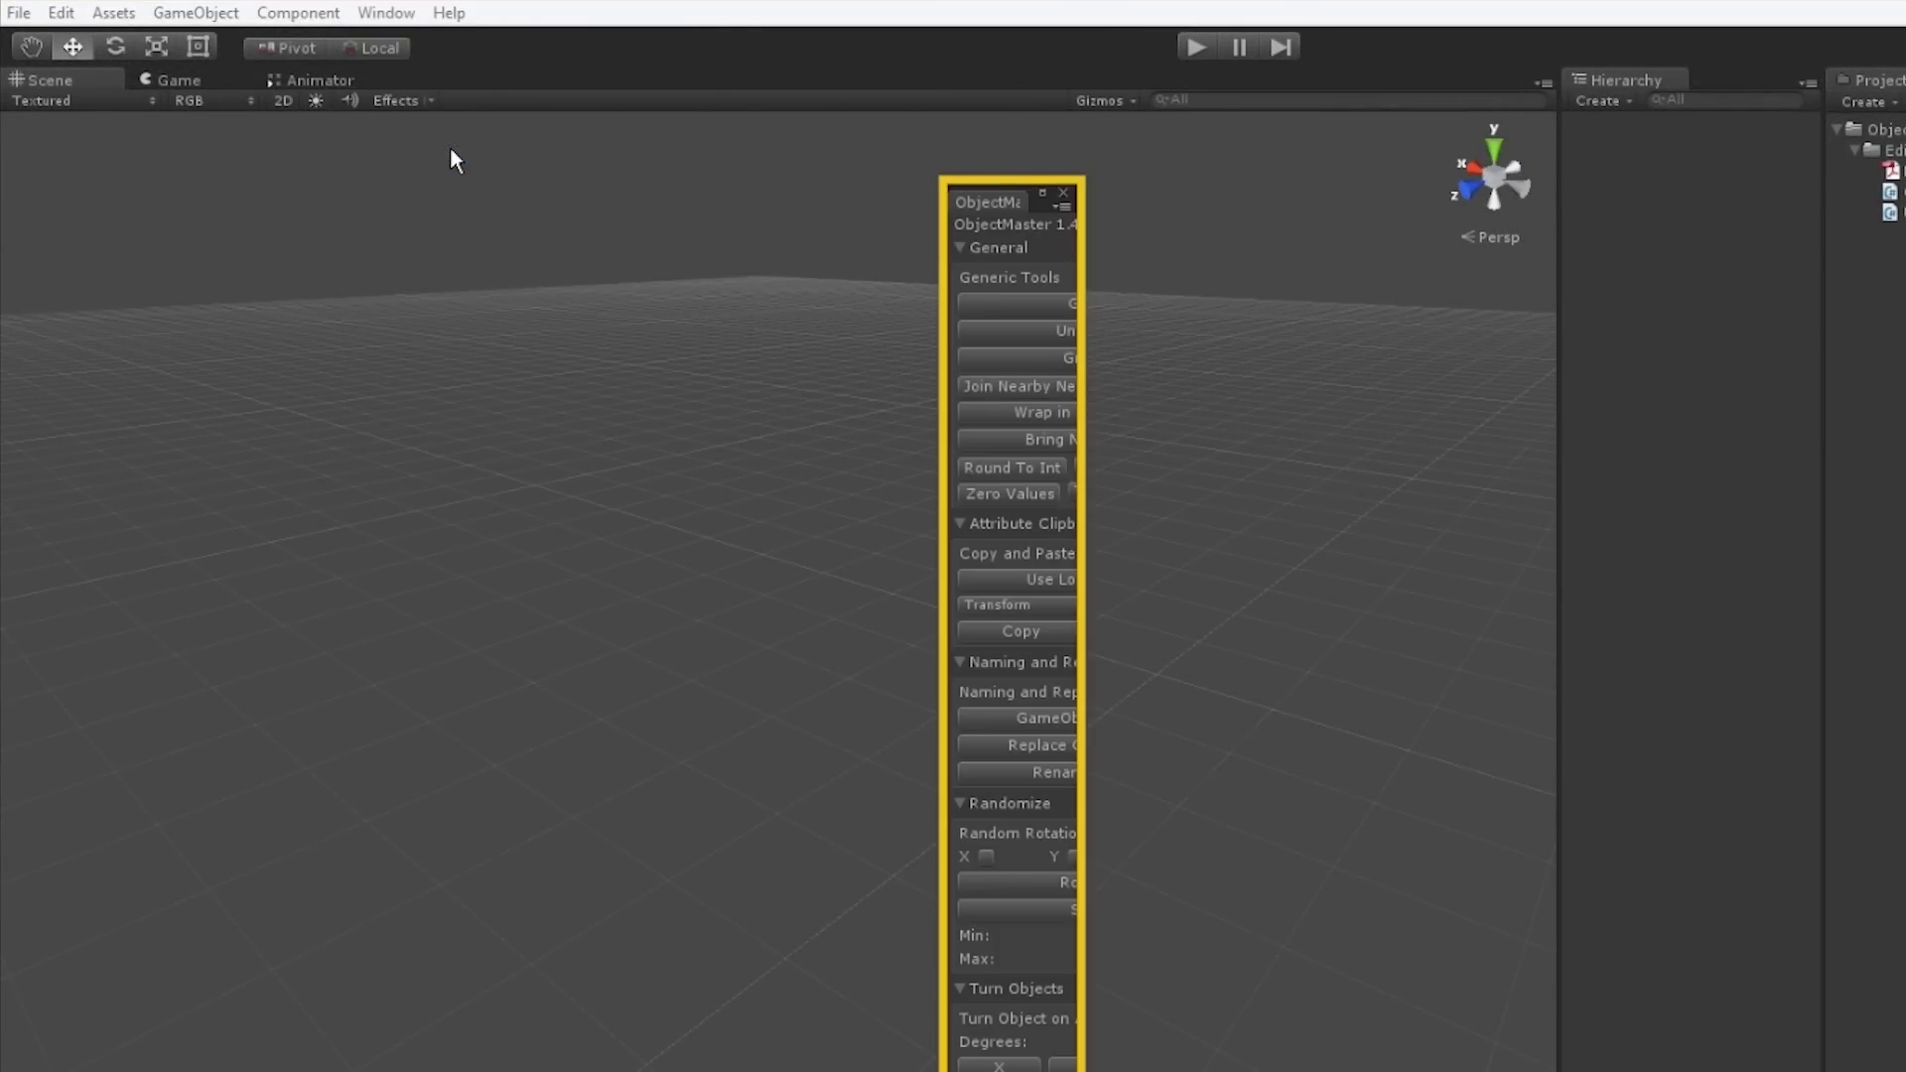
left_click_drag(940, 200, 196, 355)
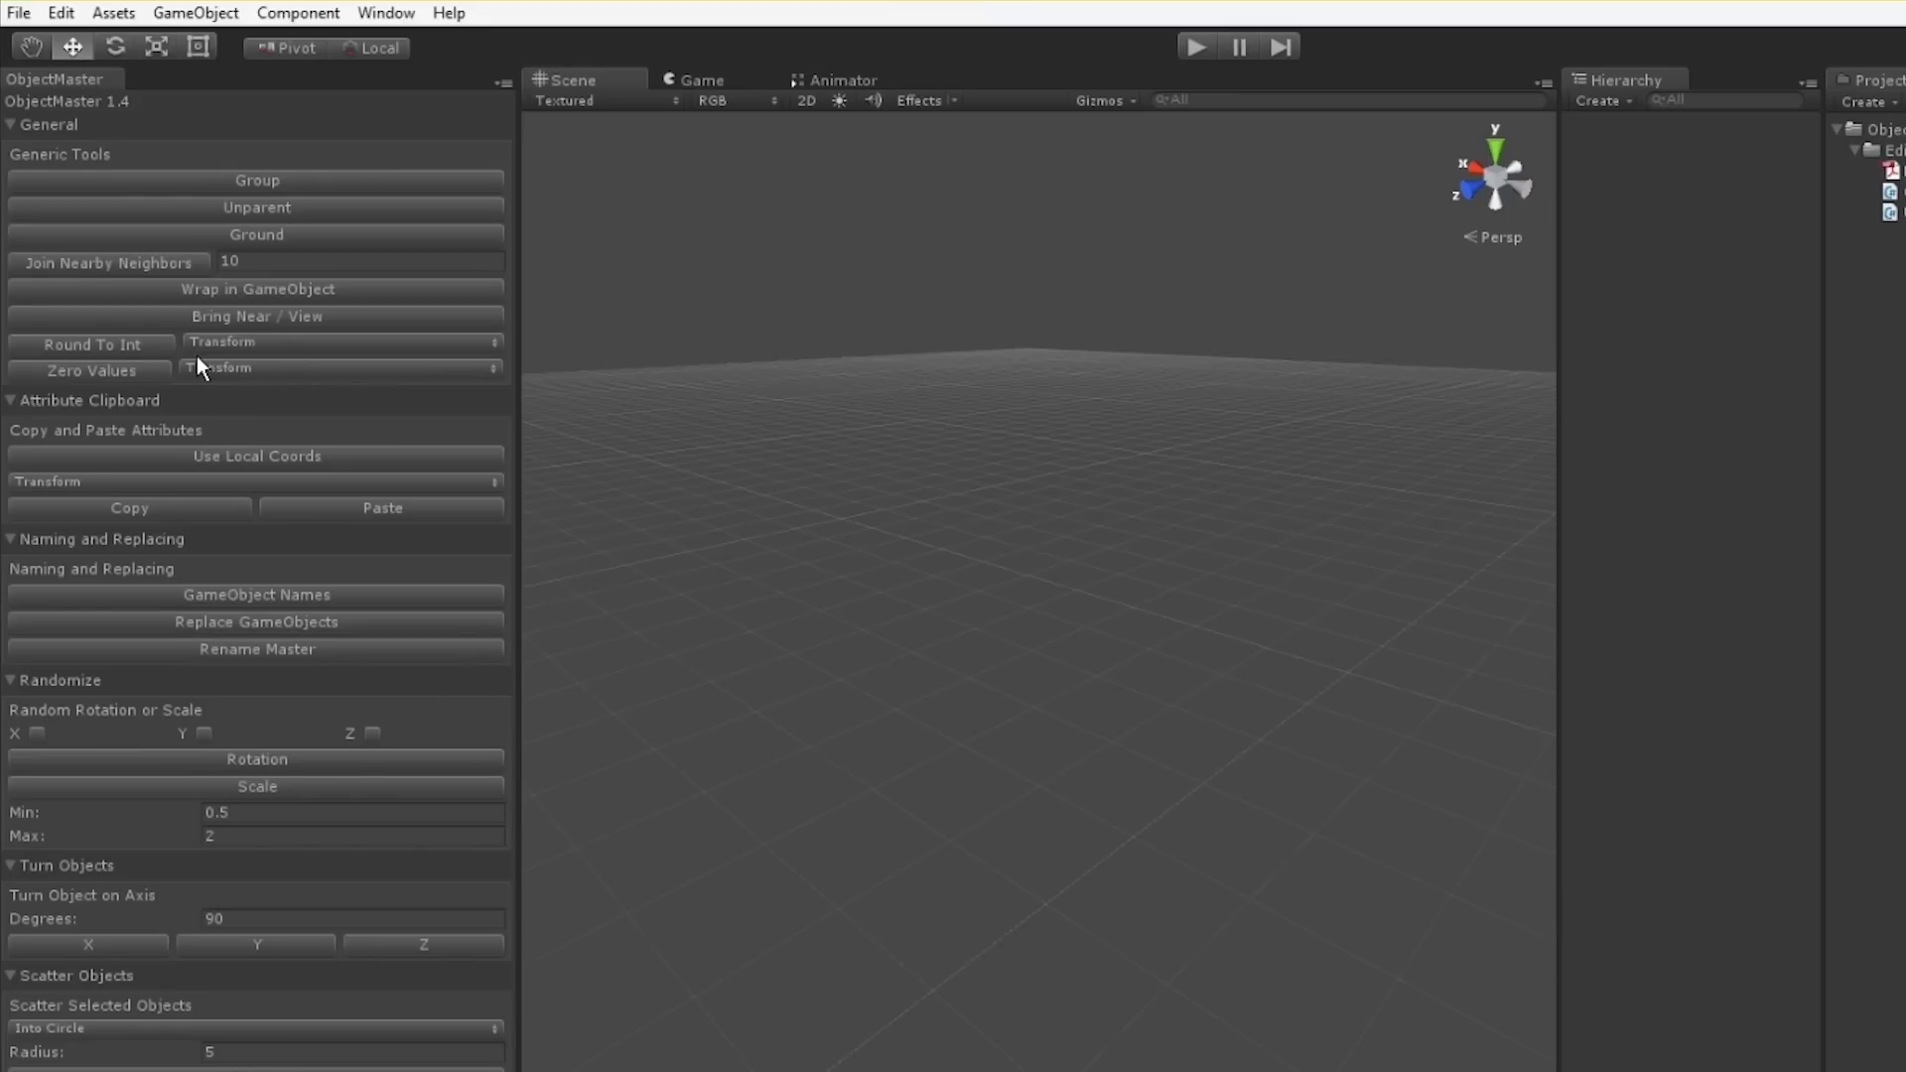
left_click_drag(523, 395, 344, 398)
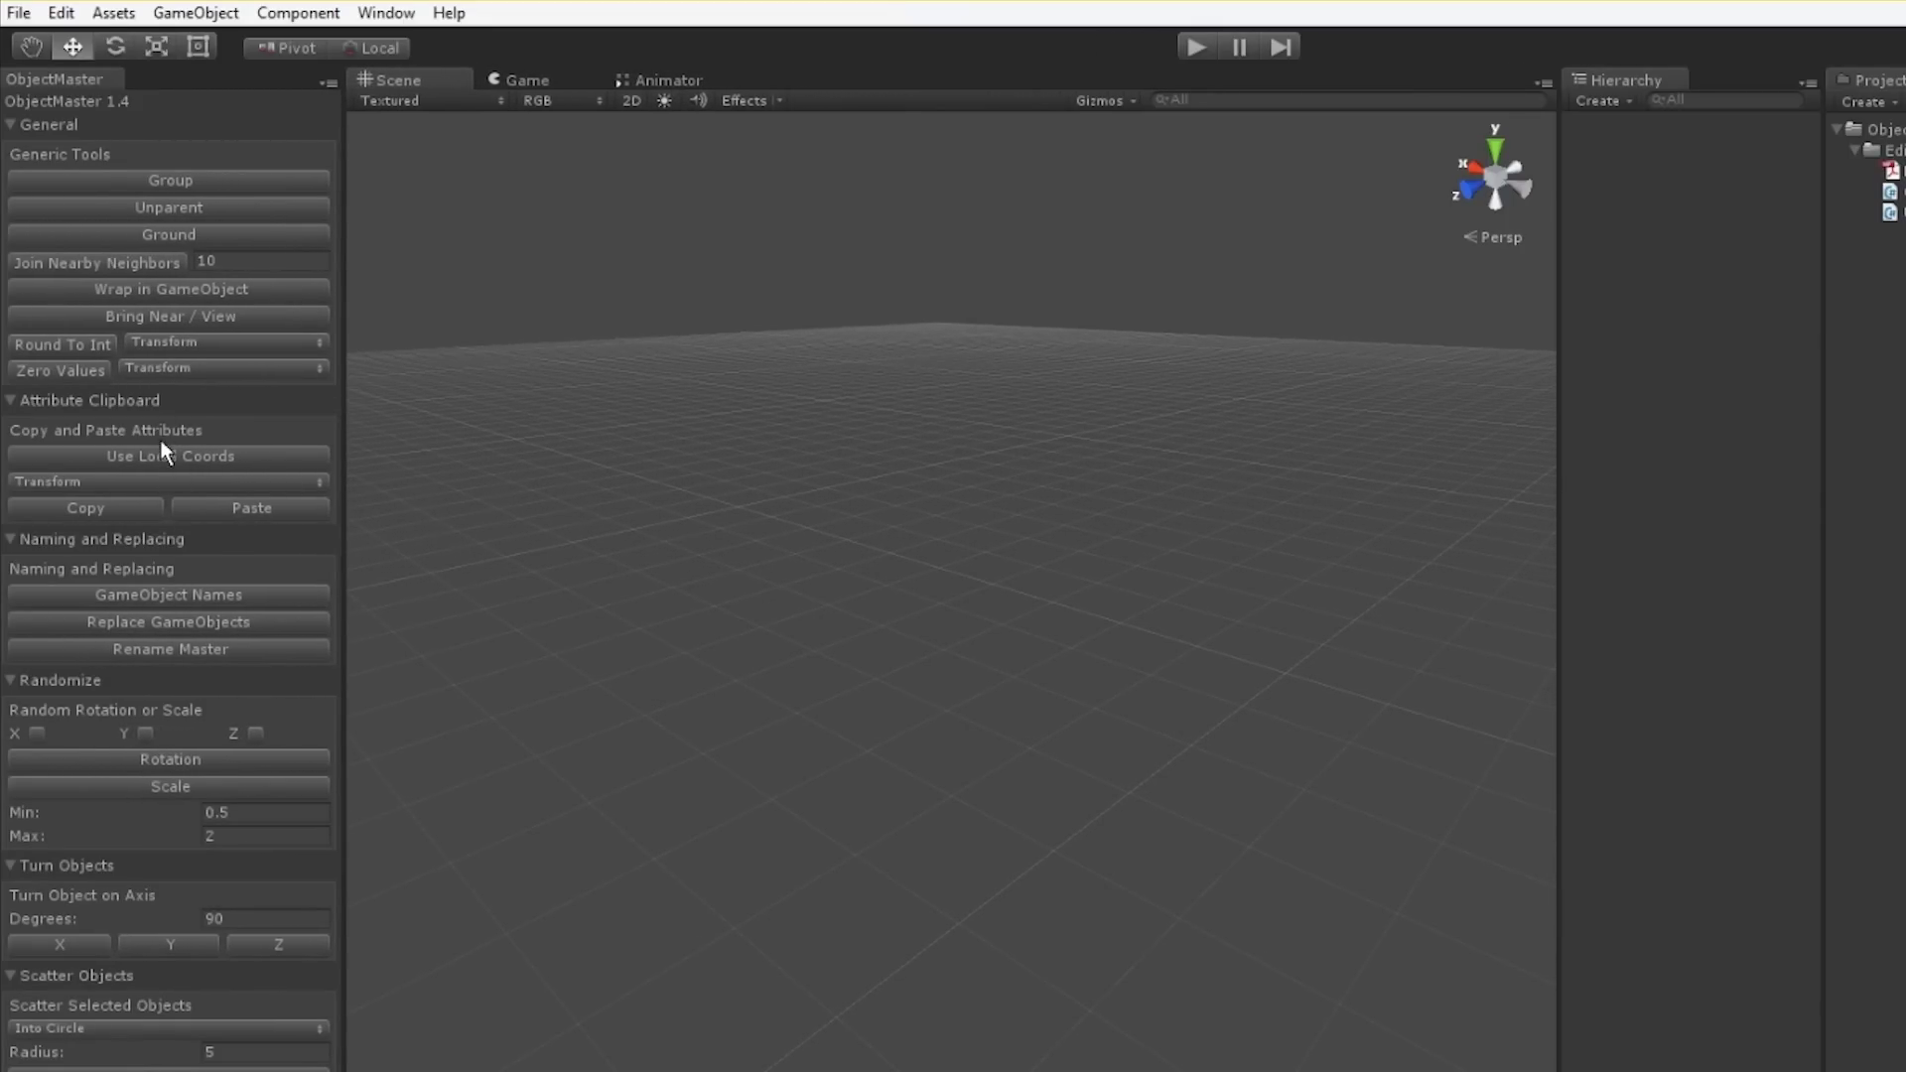
- Collapse the Scatter Objects, Turn Objects, Randomize, Naming and Replacing, and Attribute Clipboard sections of ObjectMaster
left_click(22, 975)
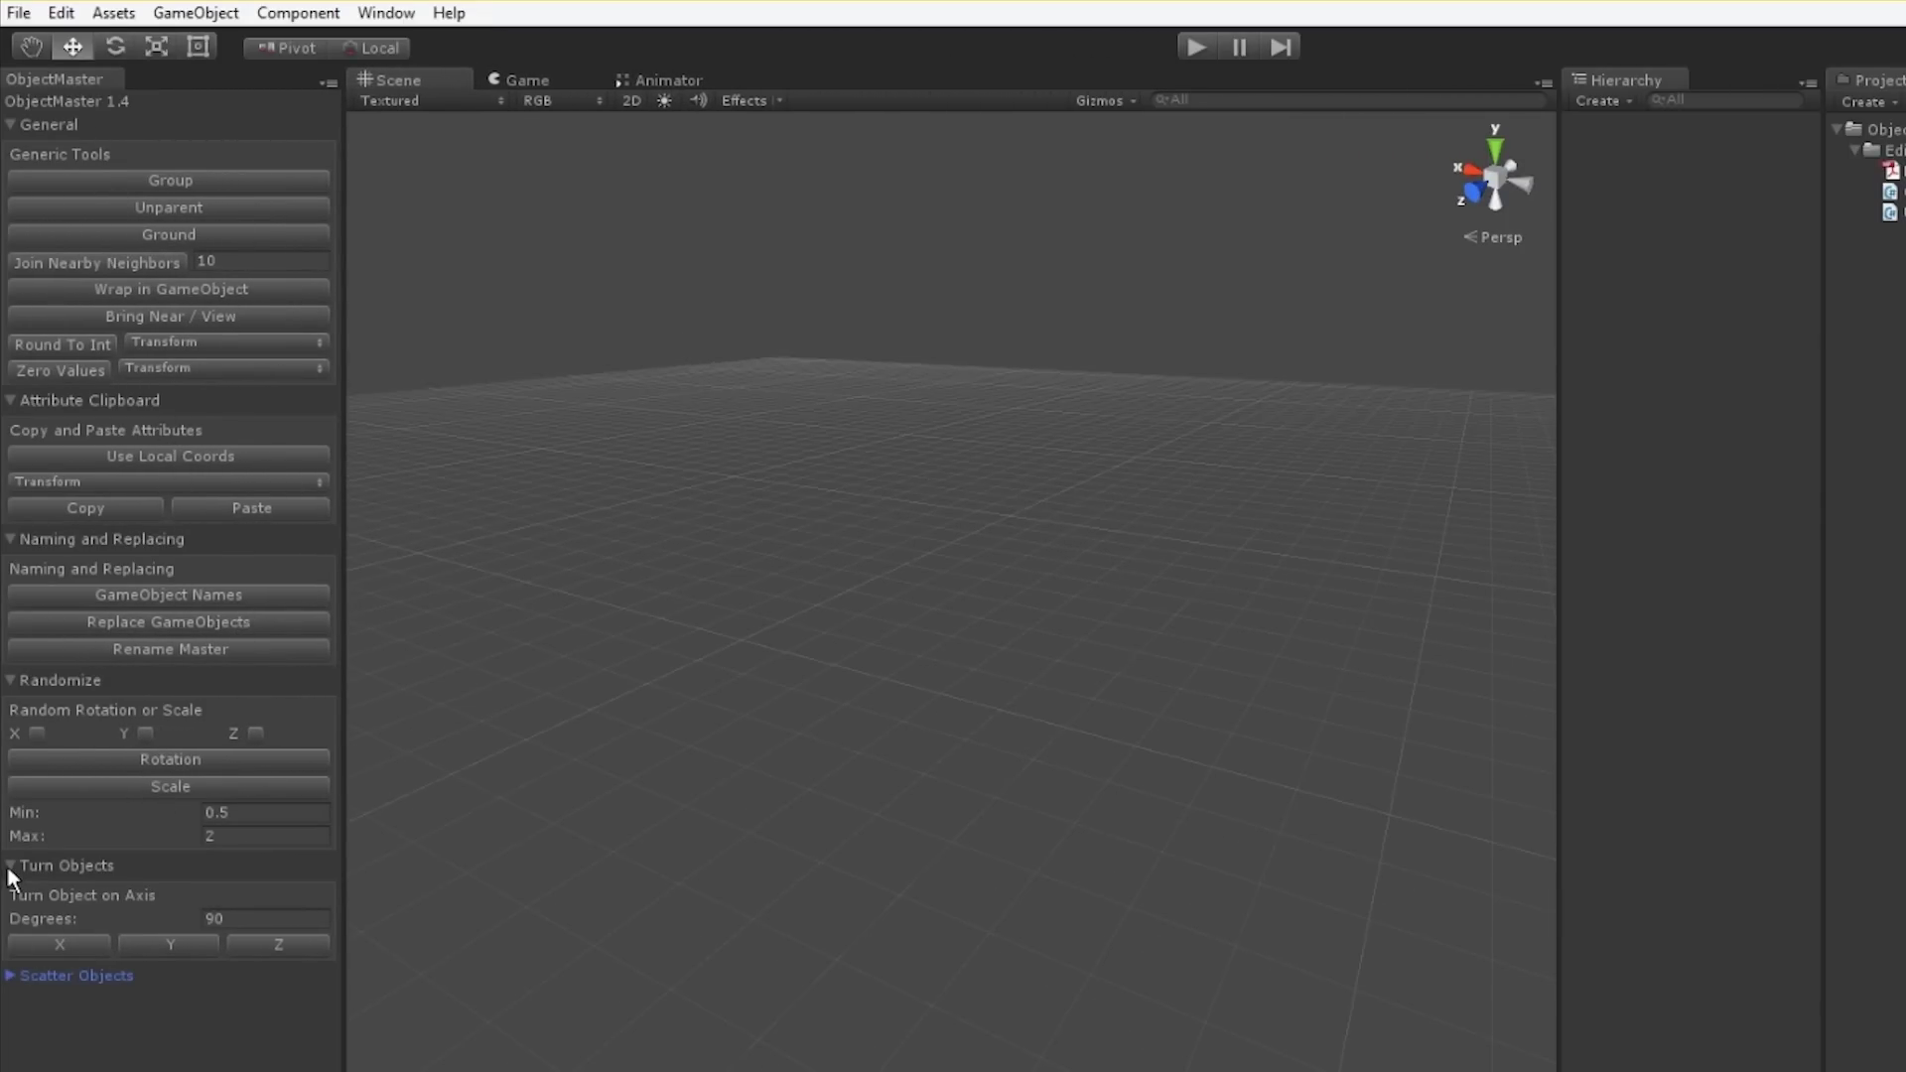
left_click(10, 866)
left_click(10, 681)
left_click(15, 540)
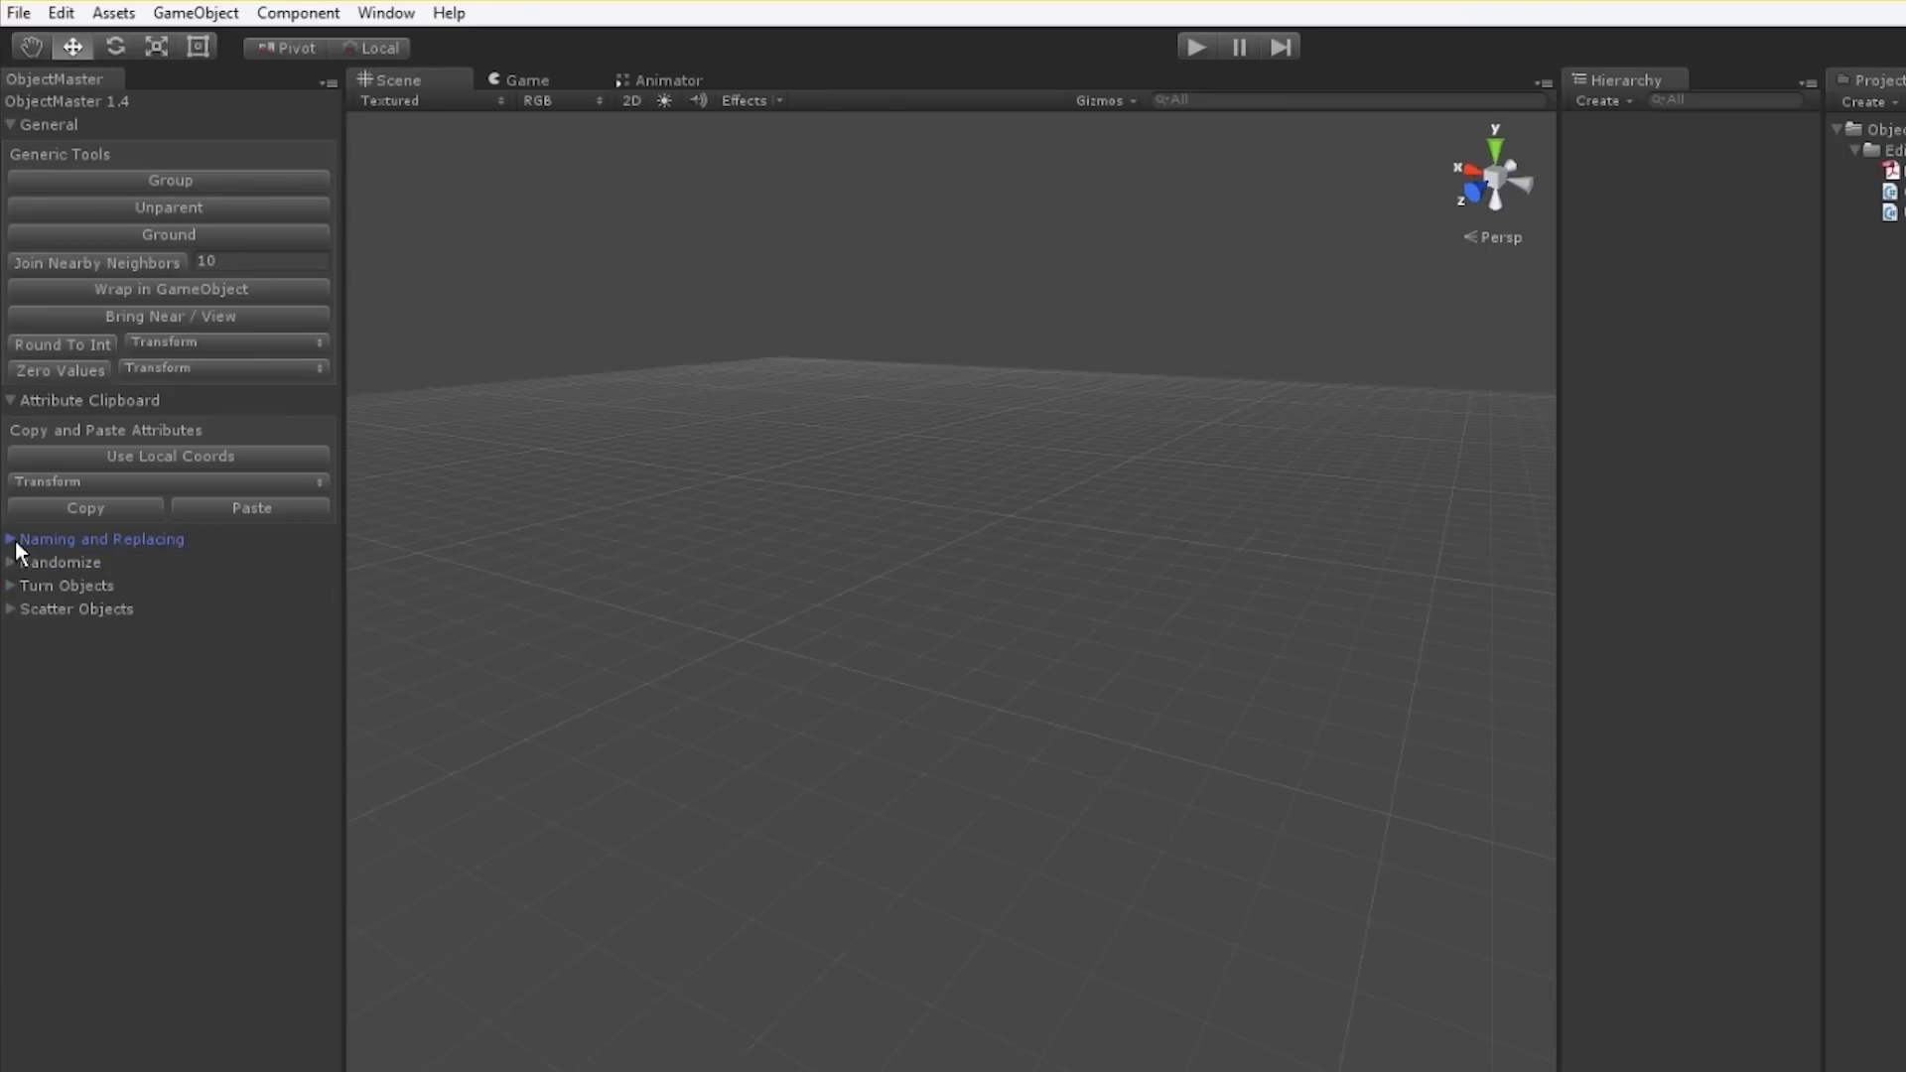
left_click(8, 402)
- Create a 3D cube, shift it sideways, and make three duplicates of it
left_click(114, 13)
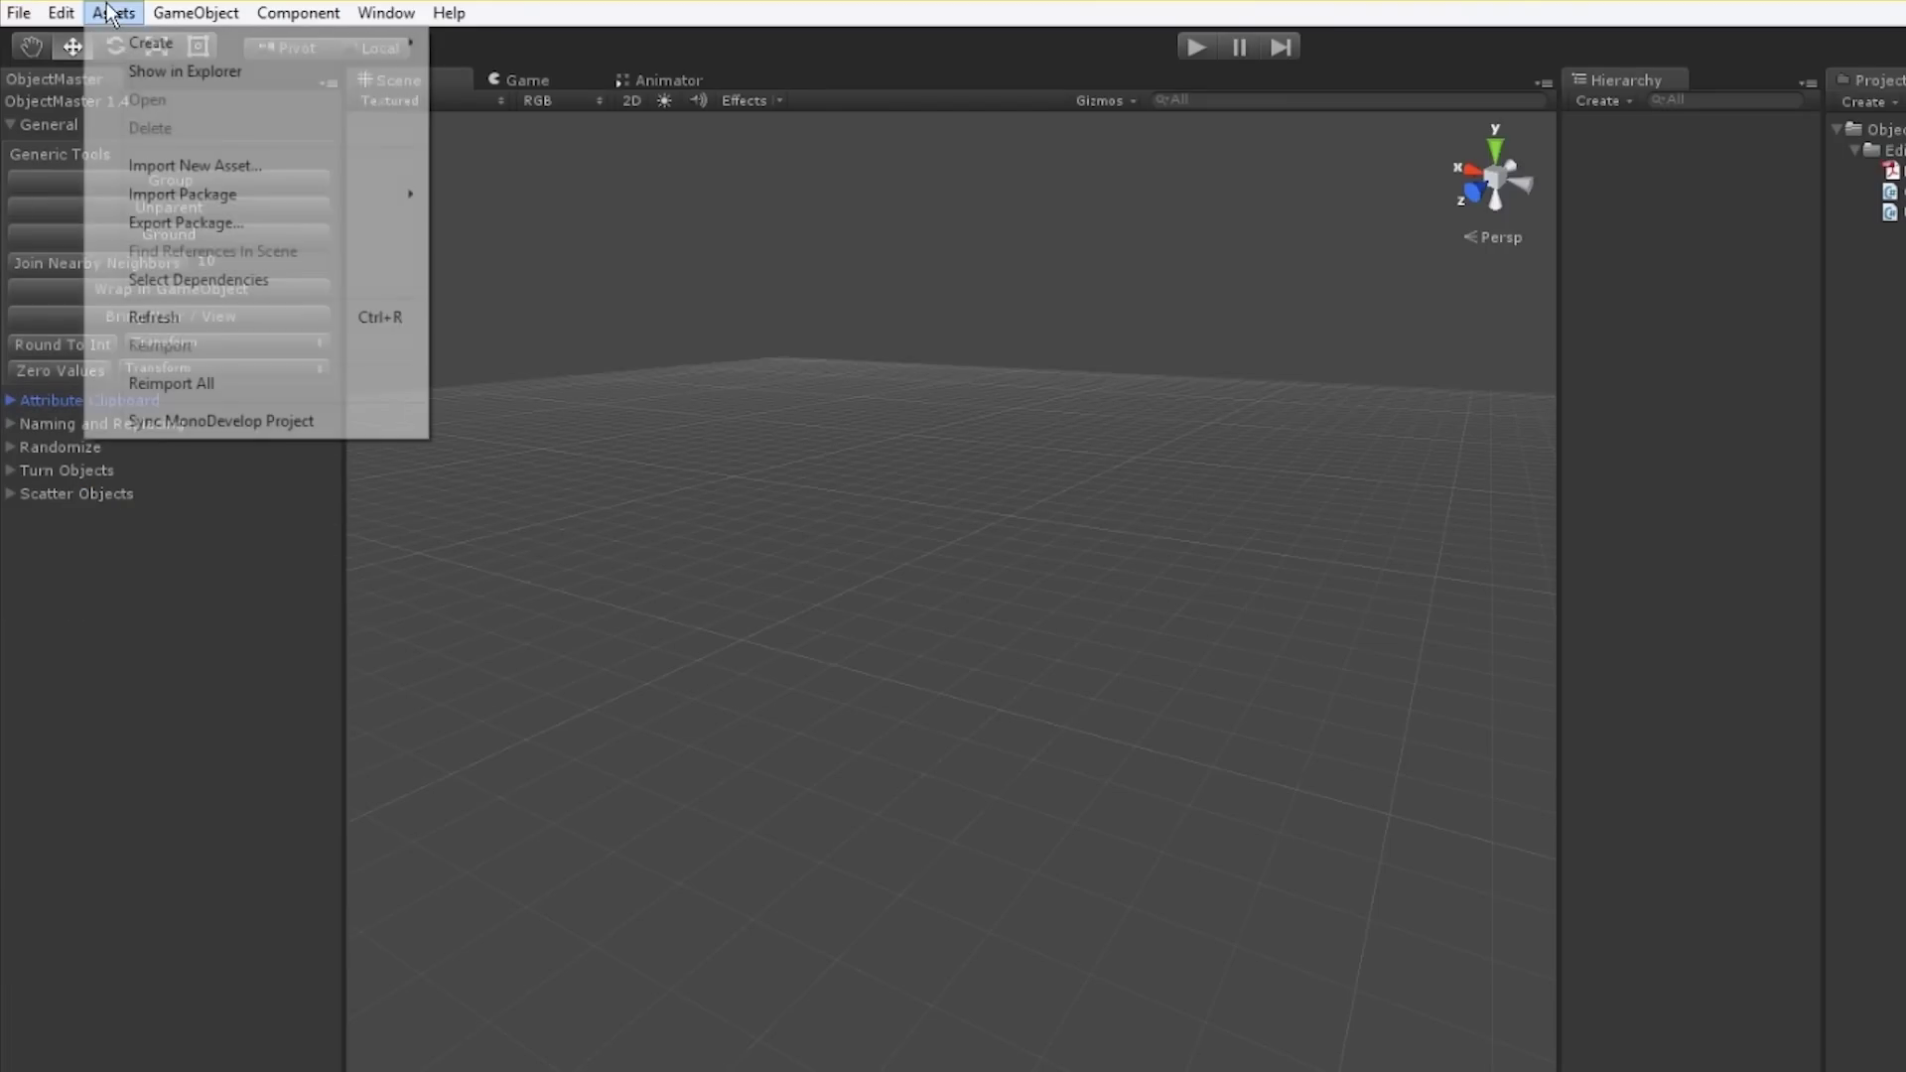
mouse_move(473, 104)
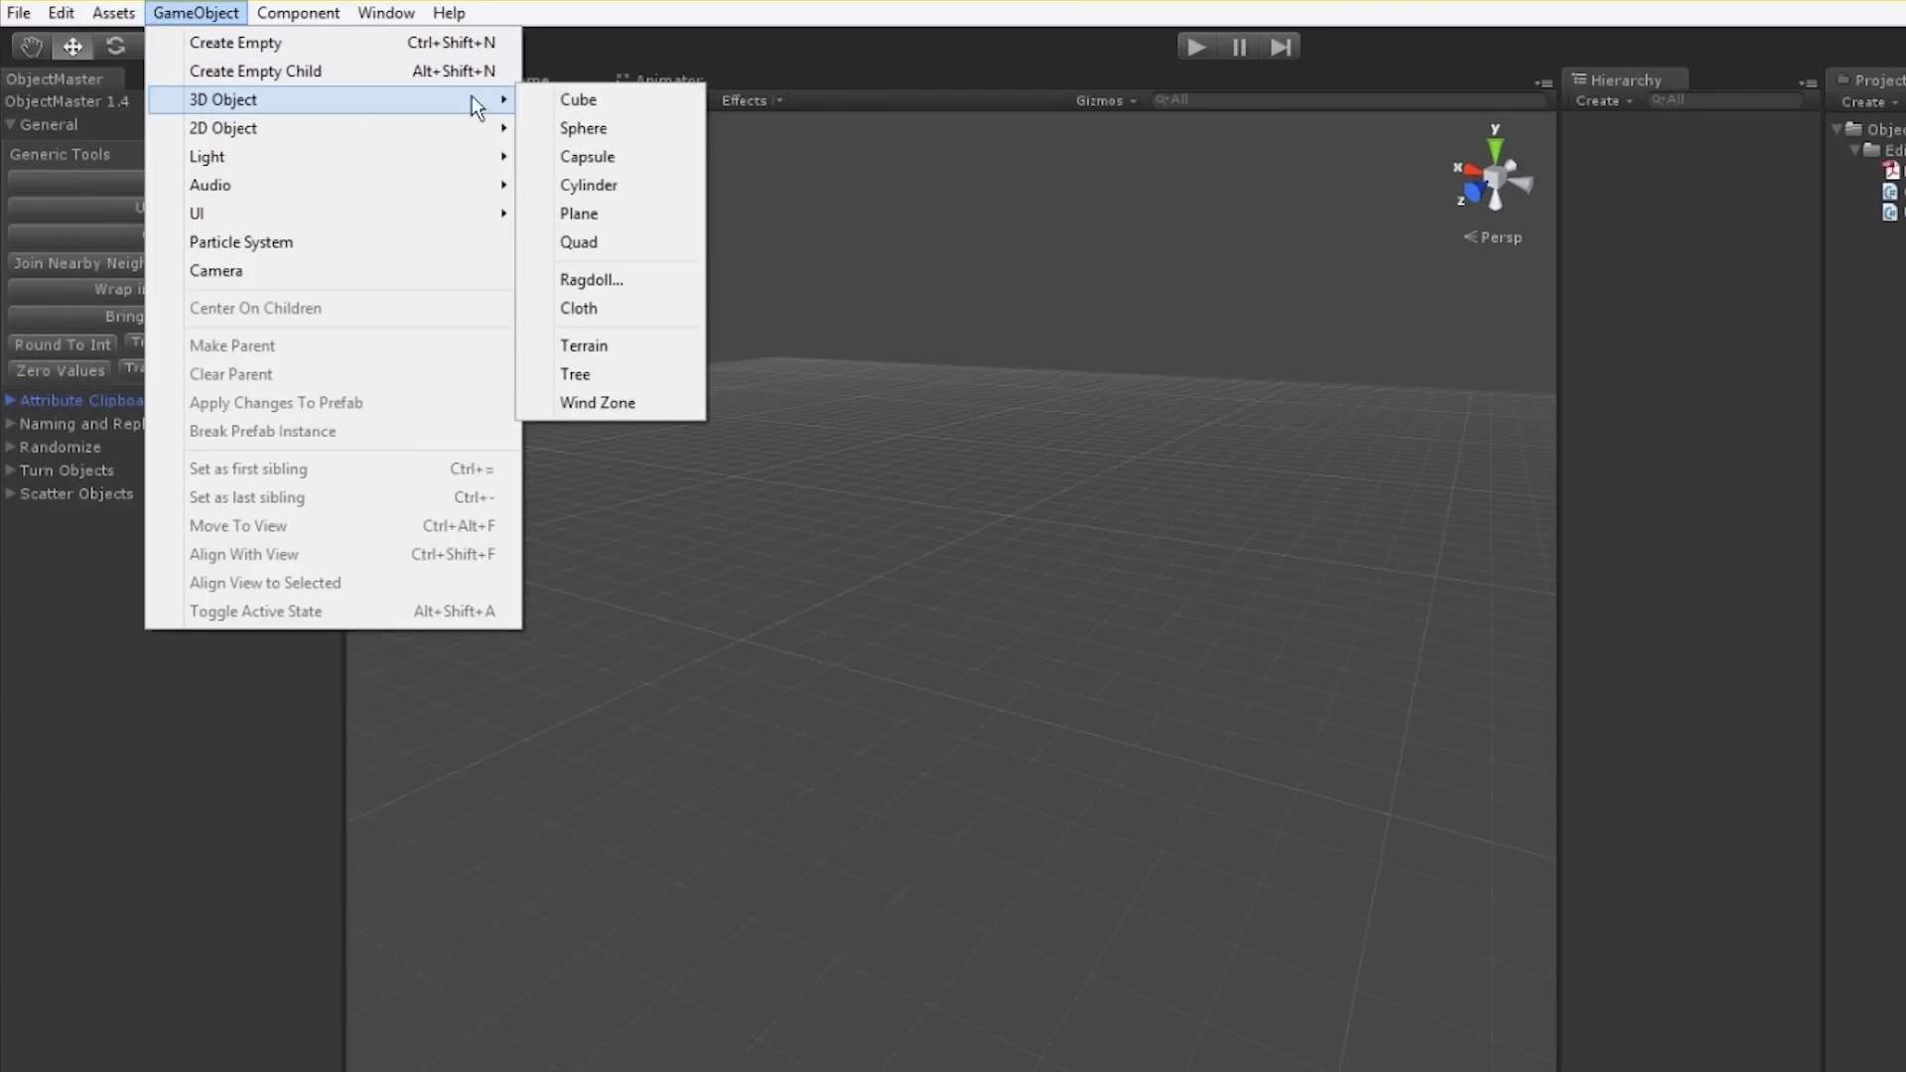
left_click(557, 107)
left_click_drag(935, 663, 1001, 657)
key("ctrl+d")
key("ctrl+d")
key("ctrl+d")
- Select all the cubes in the scene and duplicate the selection six times
left_click_drag(646, 789, 1174, 496)
key("ctrl+d")
key("ctrl+d")
key("ctrl+d")
key("ctrl+d")
key("ctrl+d")
key("ctrl+d")
- Try grouping all the cubes with ObjectMaster's Group tool, inspect the group's contents, and undo the grouping
left_click(1651, 444)
key("ctrl+a")
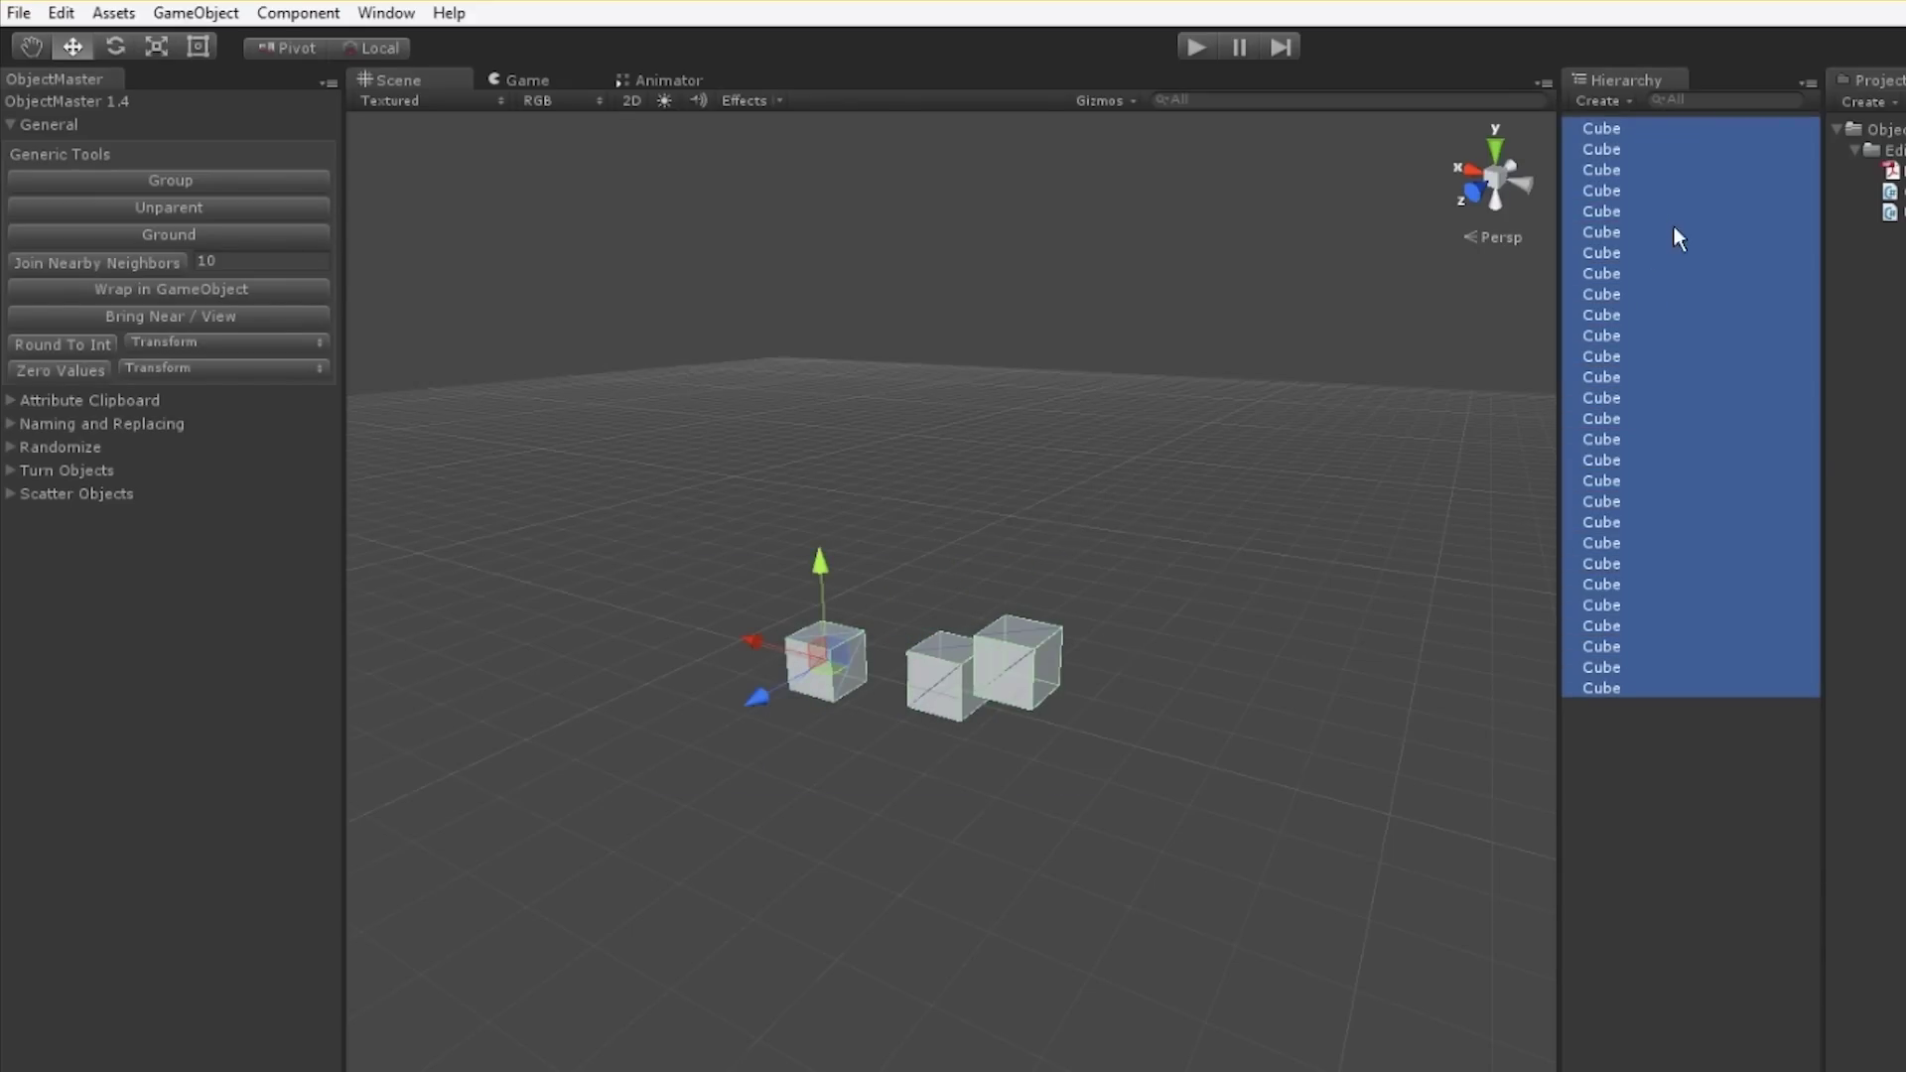
left_click(236, 180)
left_click(1589, 129)
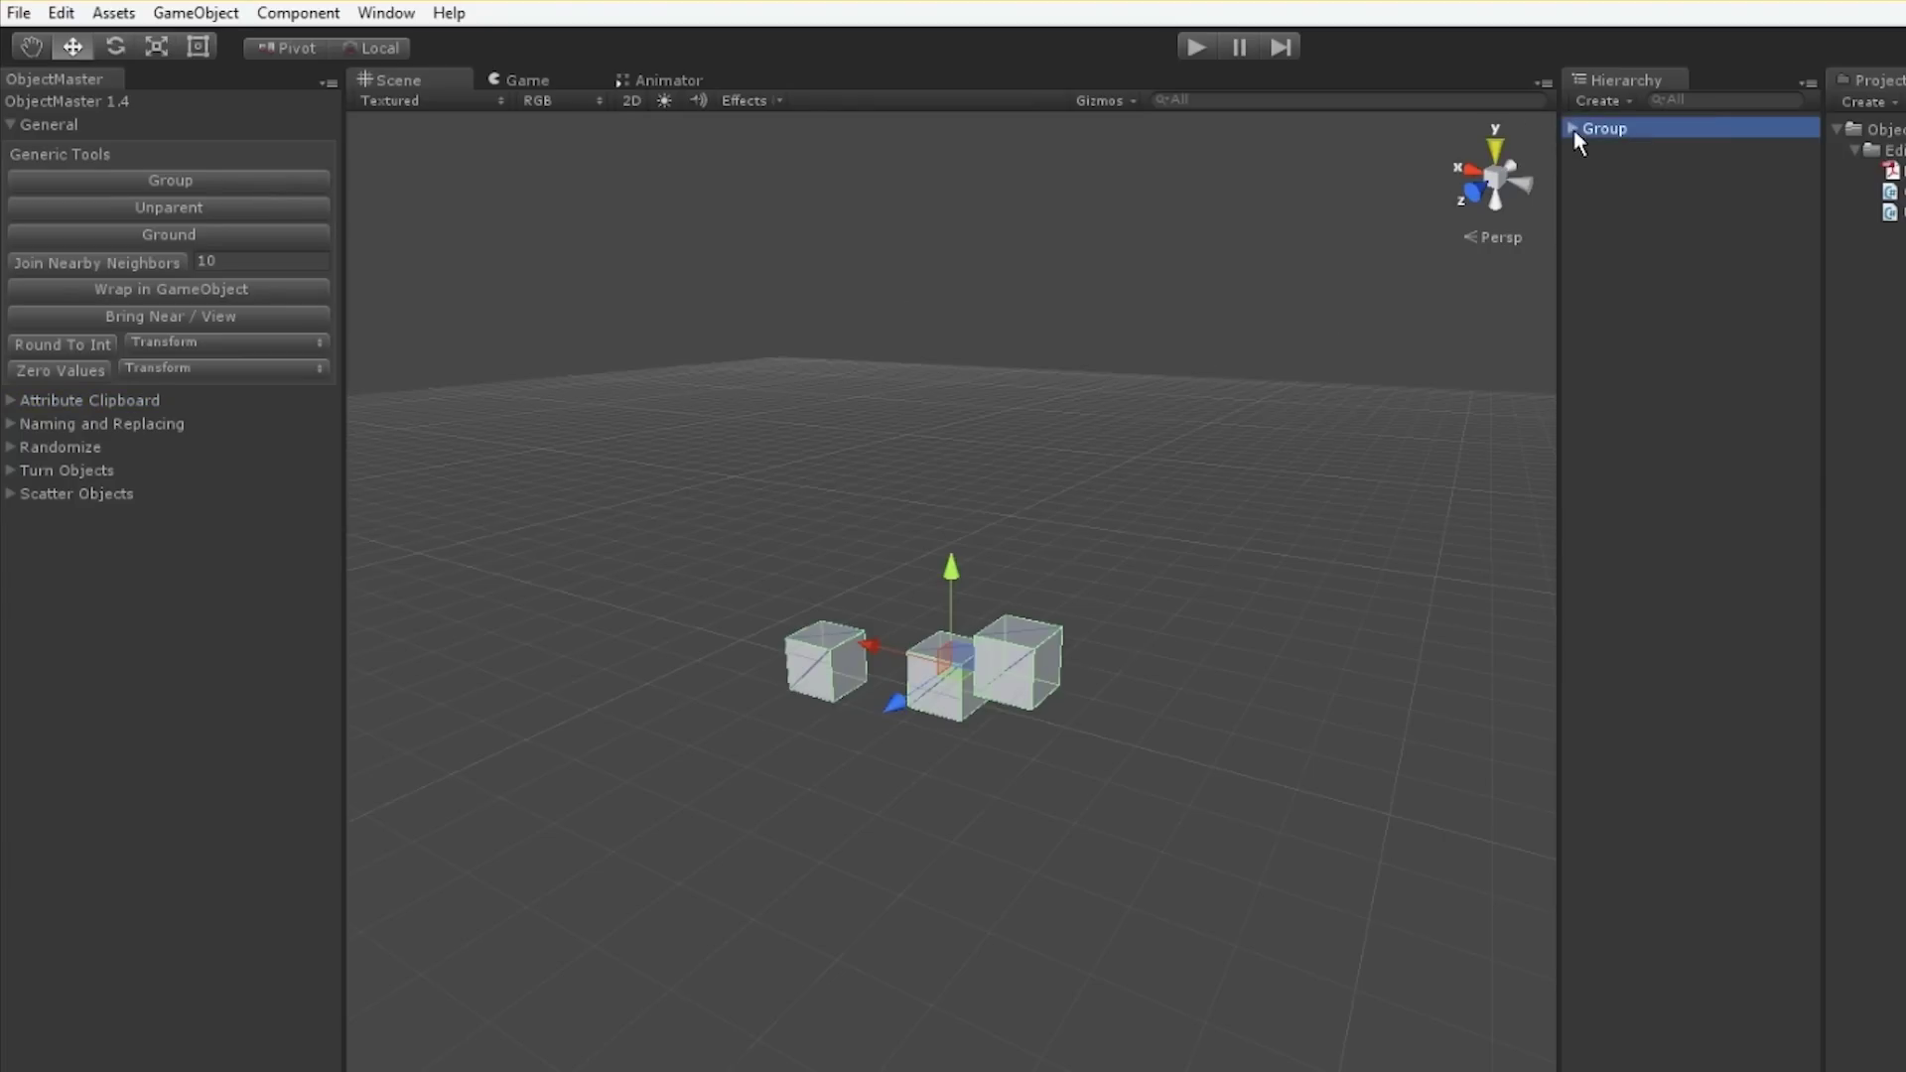
left_click(1573, 129)
key("ctrl+z")
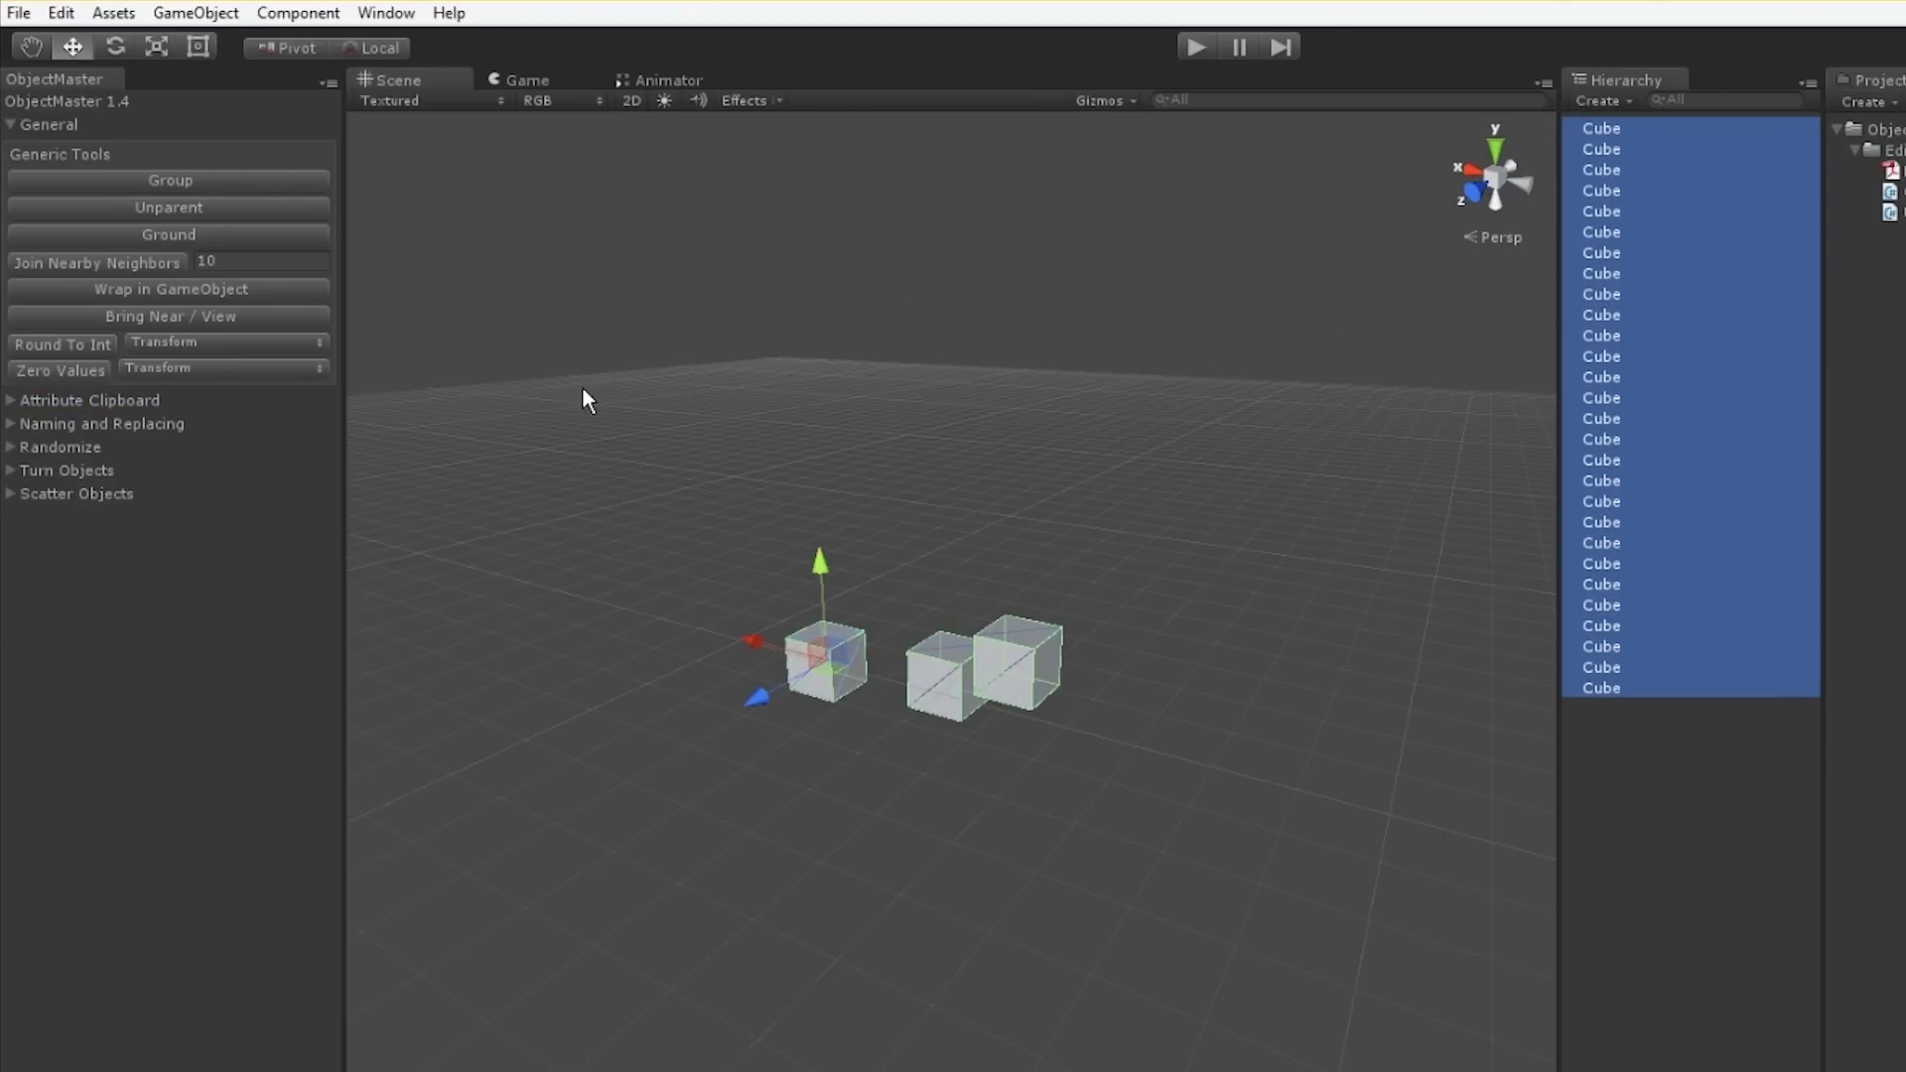
- Group all the cubes repeatedly into five nested groups and expand the levels down to the cubes
left_click(241, 189)
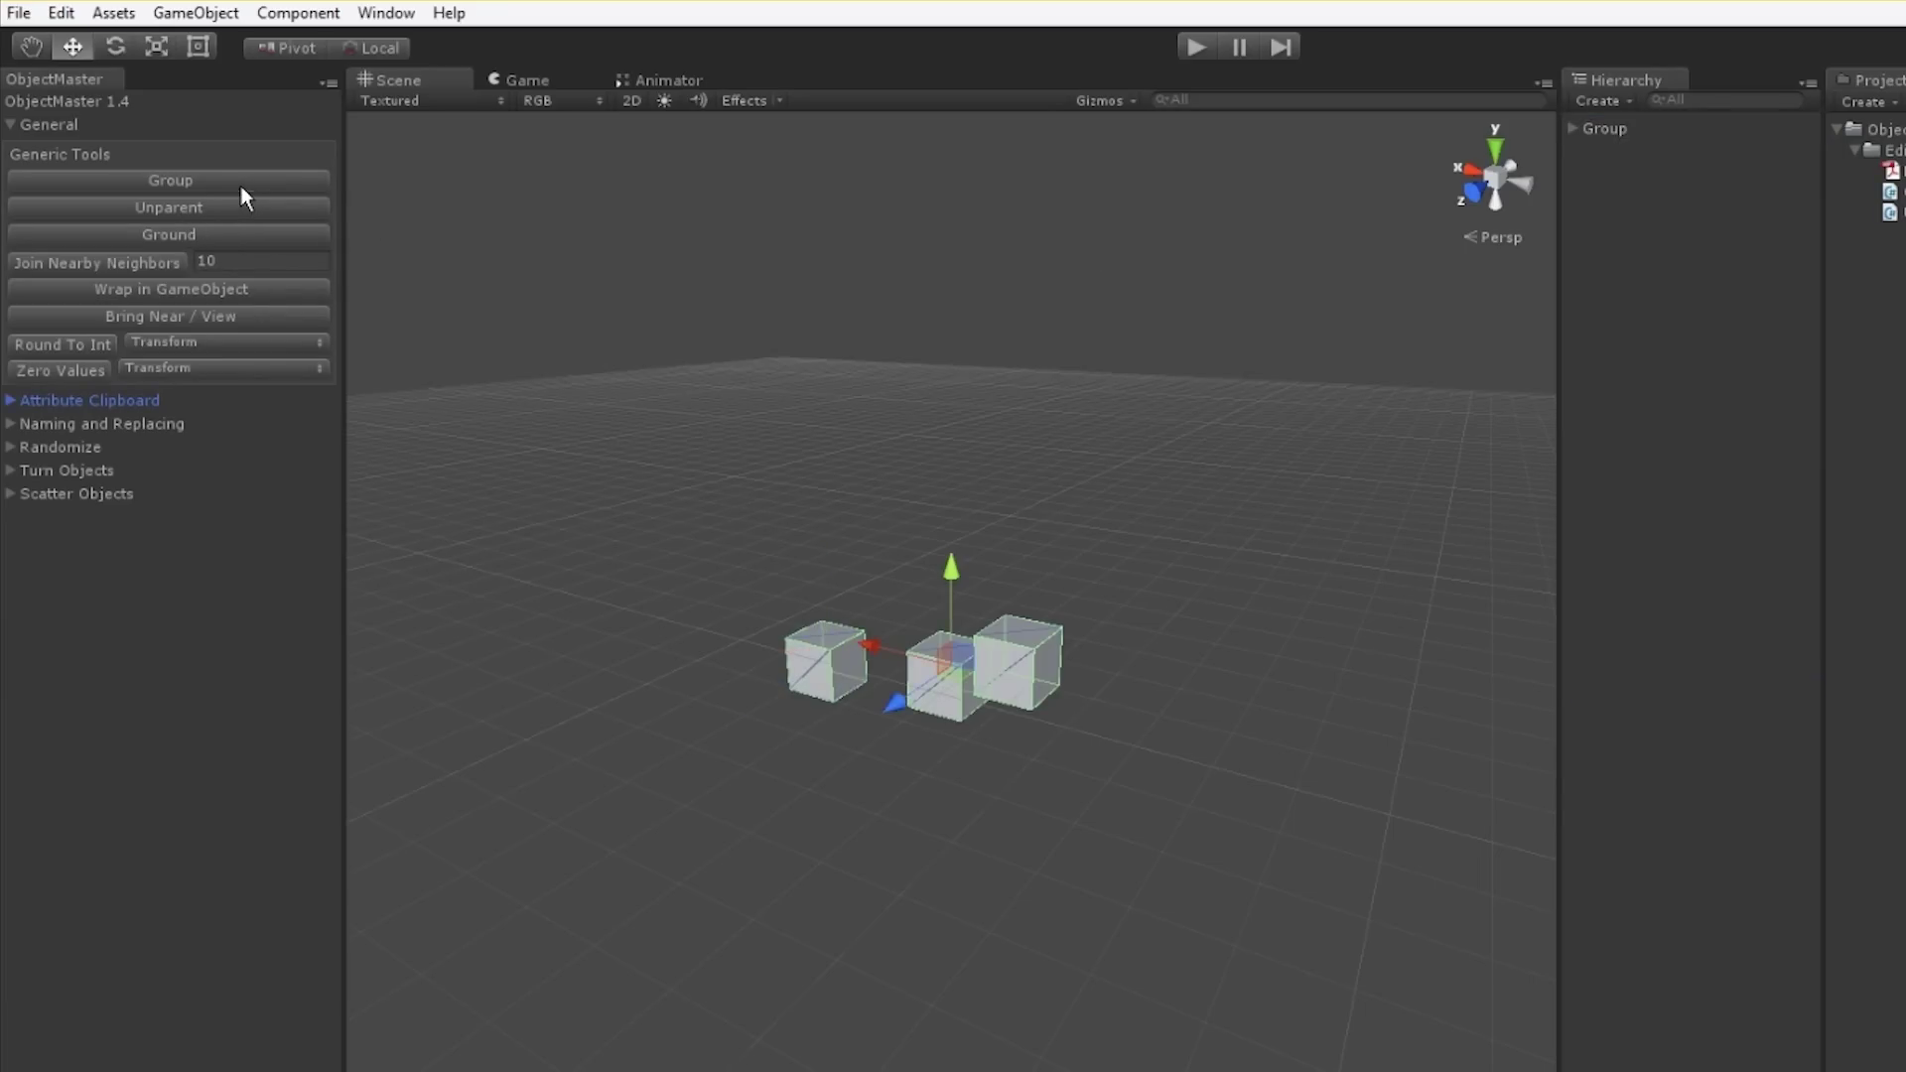
left_click(241, 187)
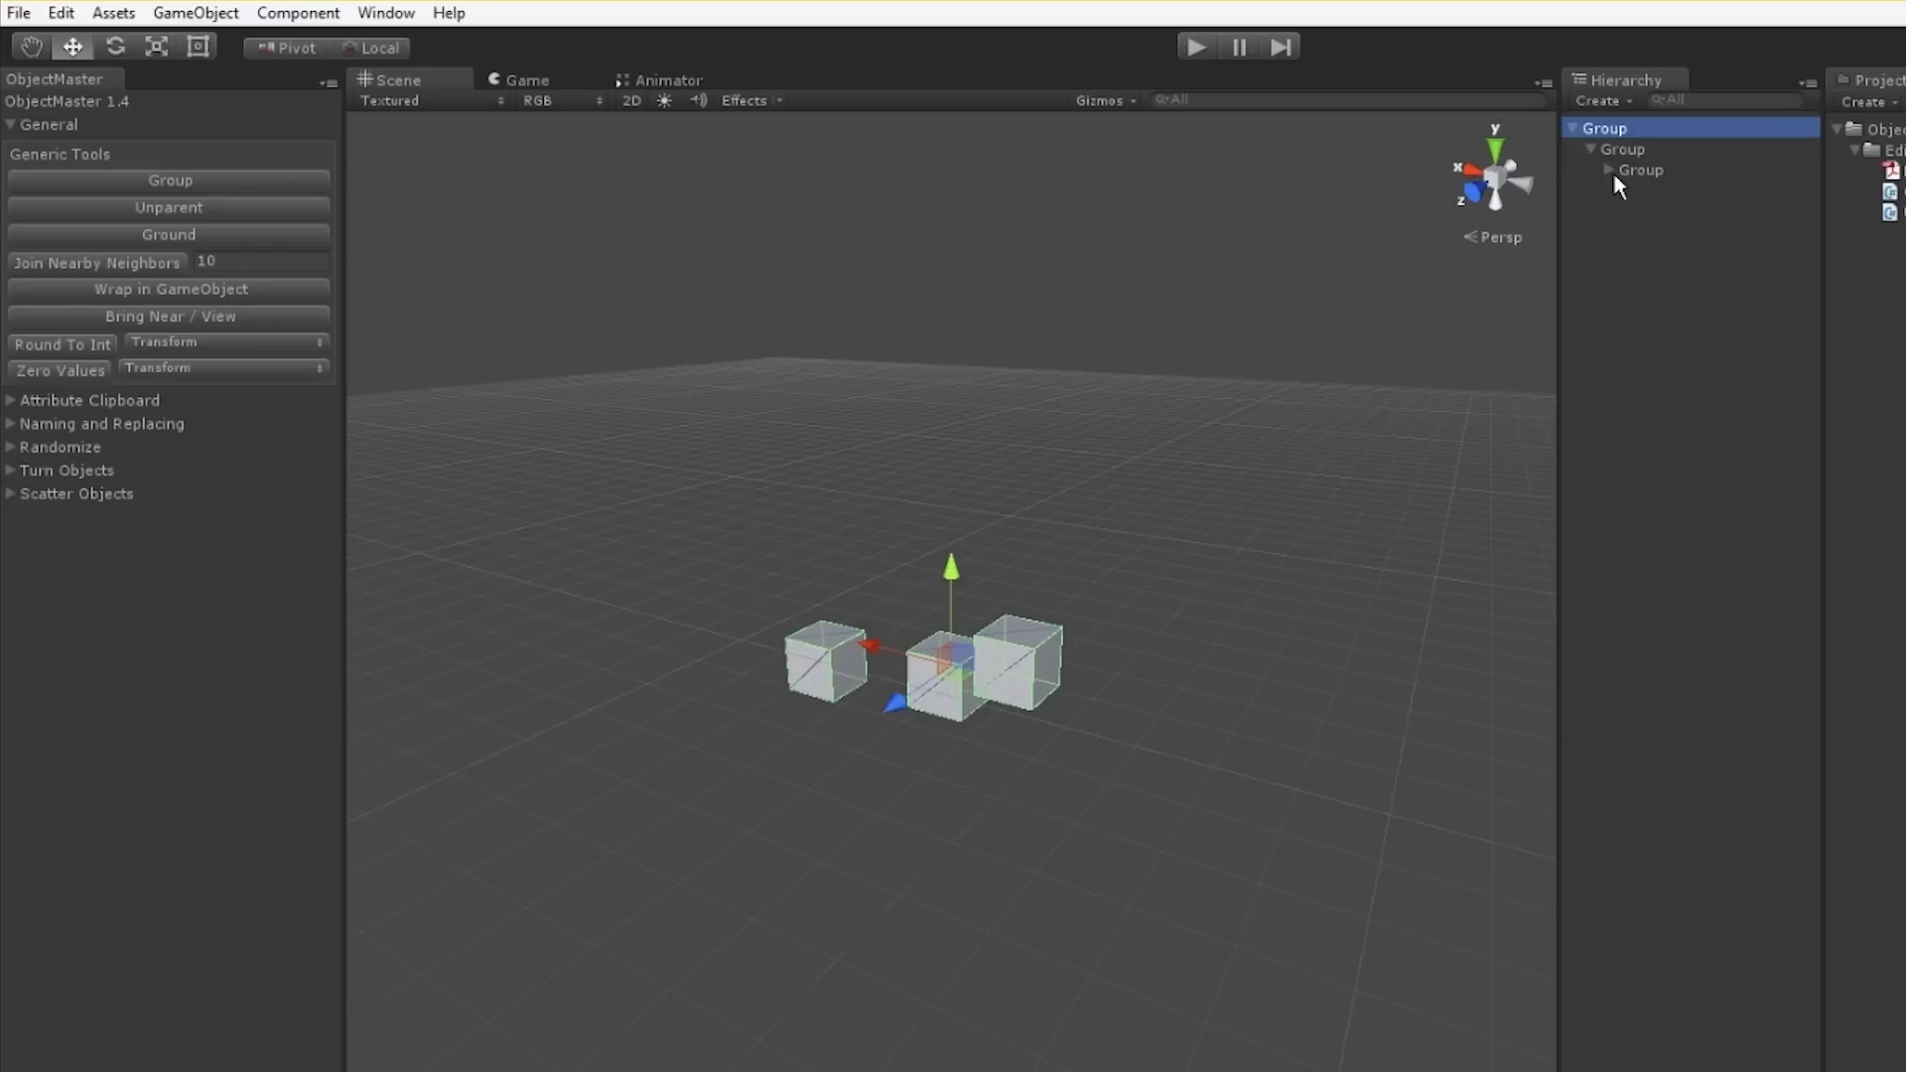
left_click(1610, 171)
left_click(1626, 190)
left_click(1646, 212)
- Unparent all the cubes from the innermost group and delete the leftover empty group hierarchy
left_click(1678, 232)
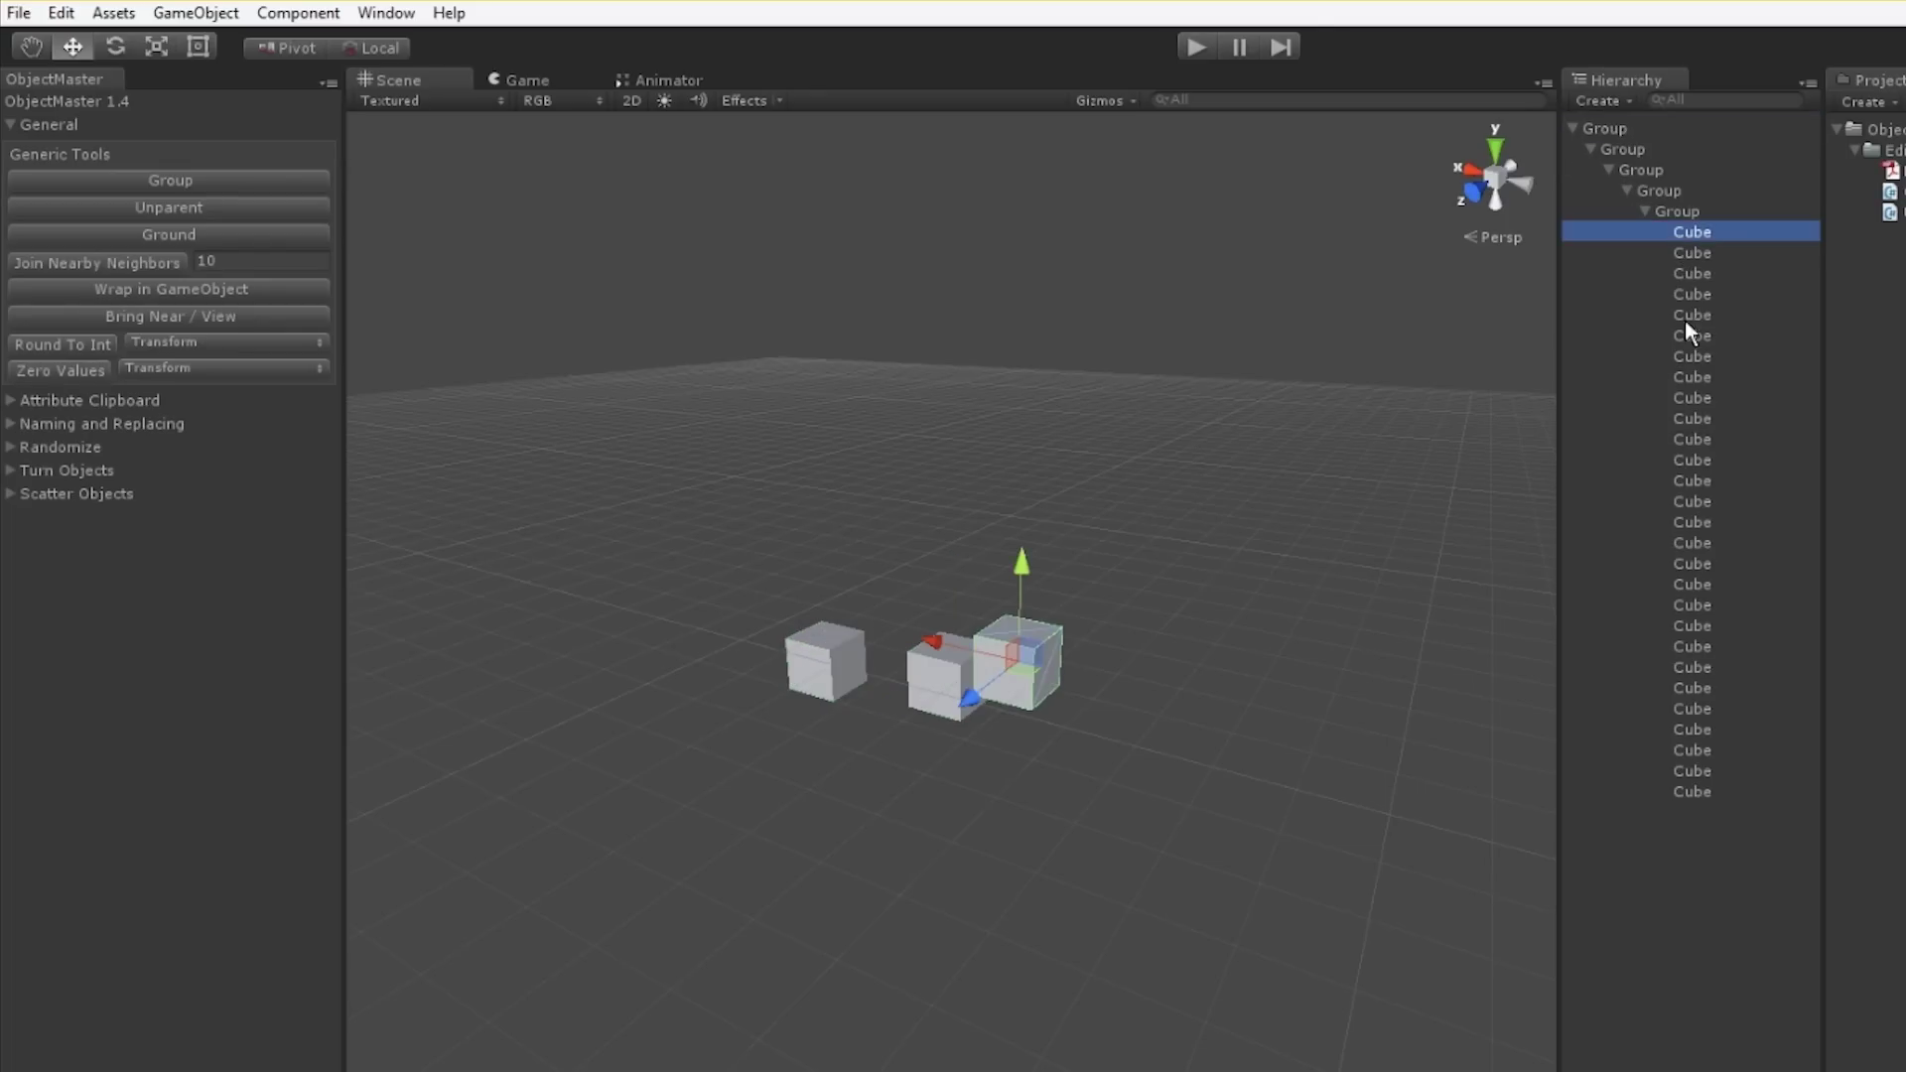
left_click(1705, 773, "shift")
left_click(1707, 789, "shift")
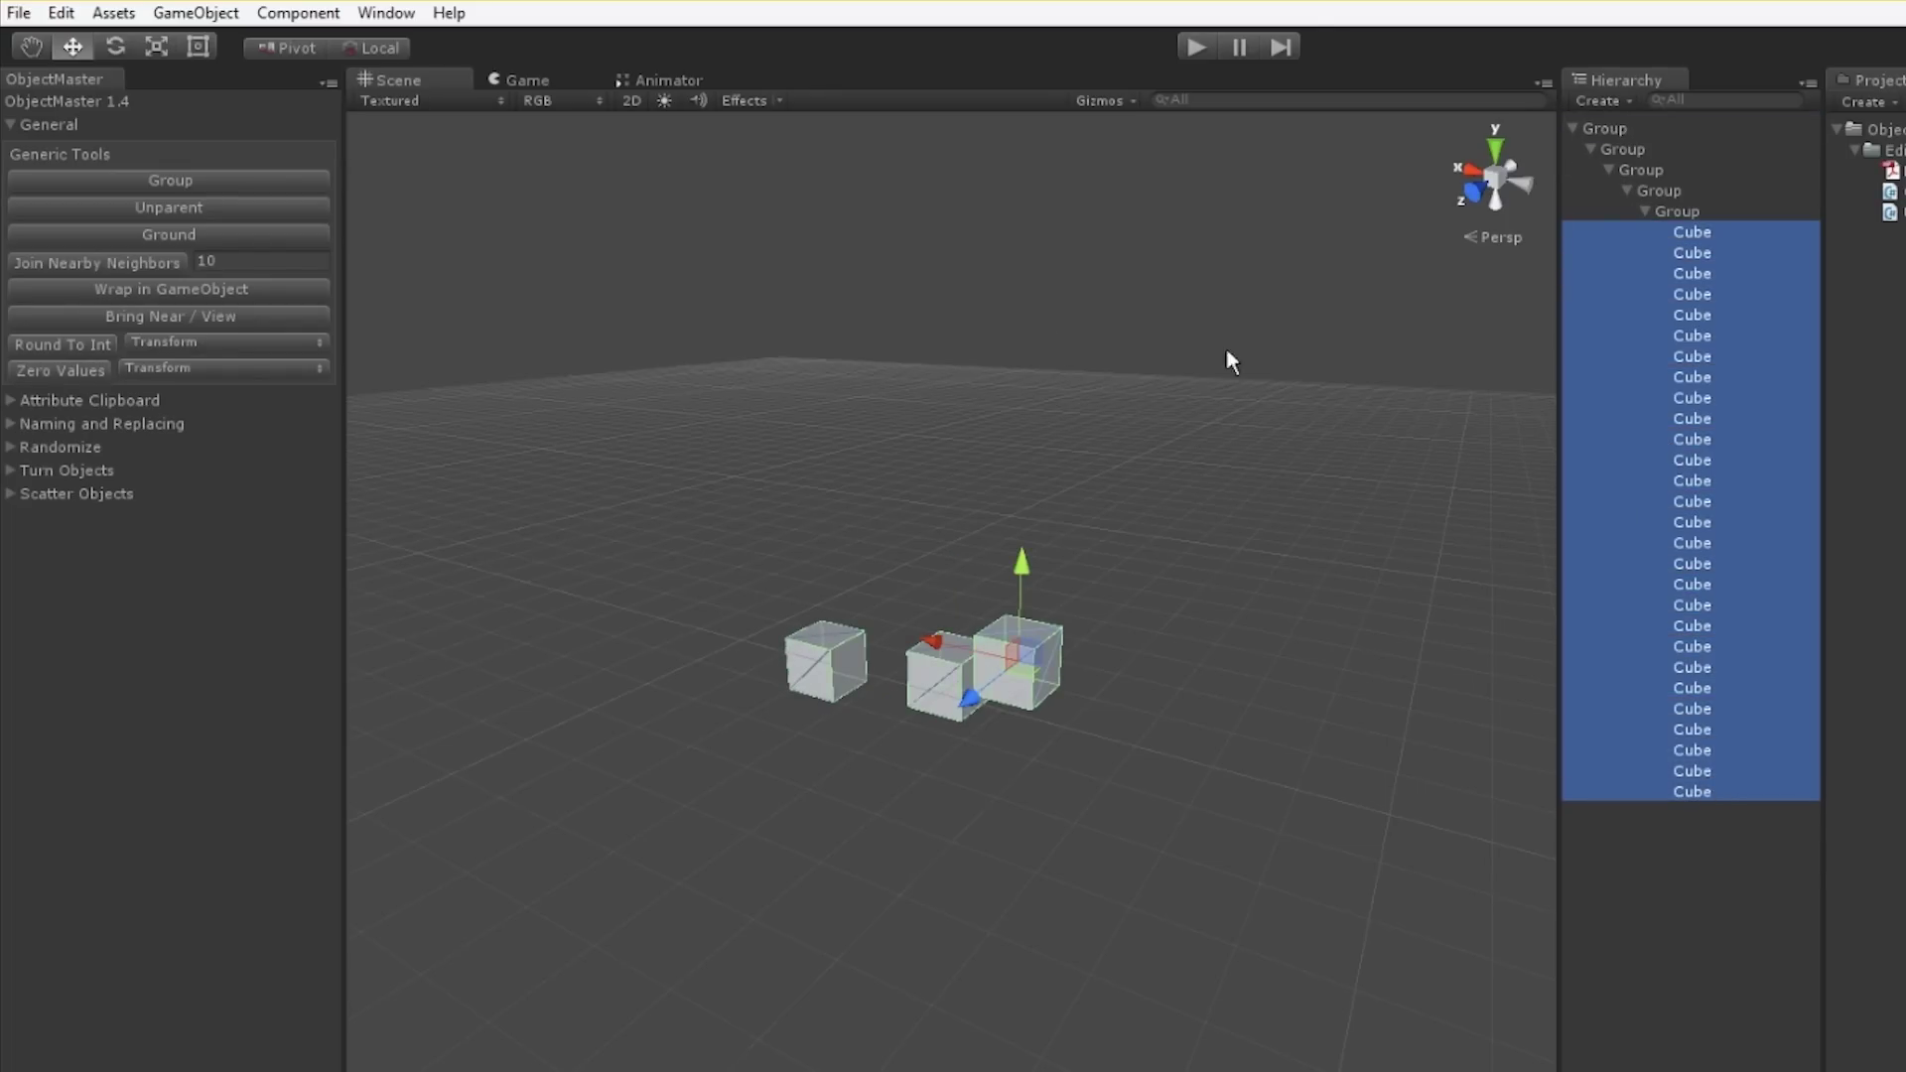
left_click(182, 217)
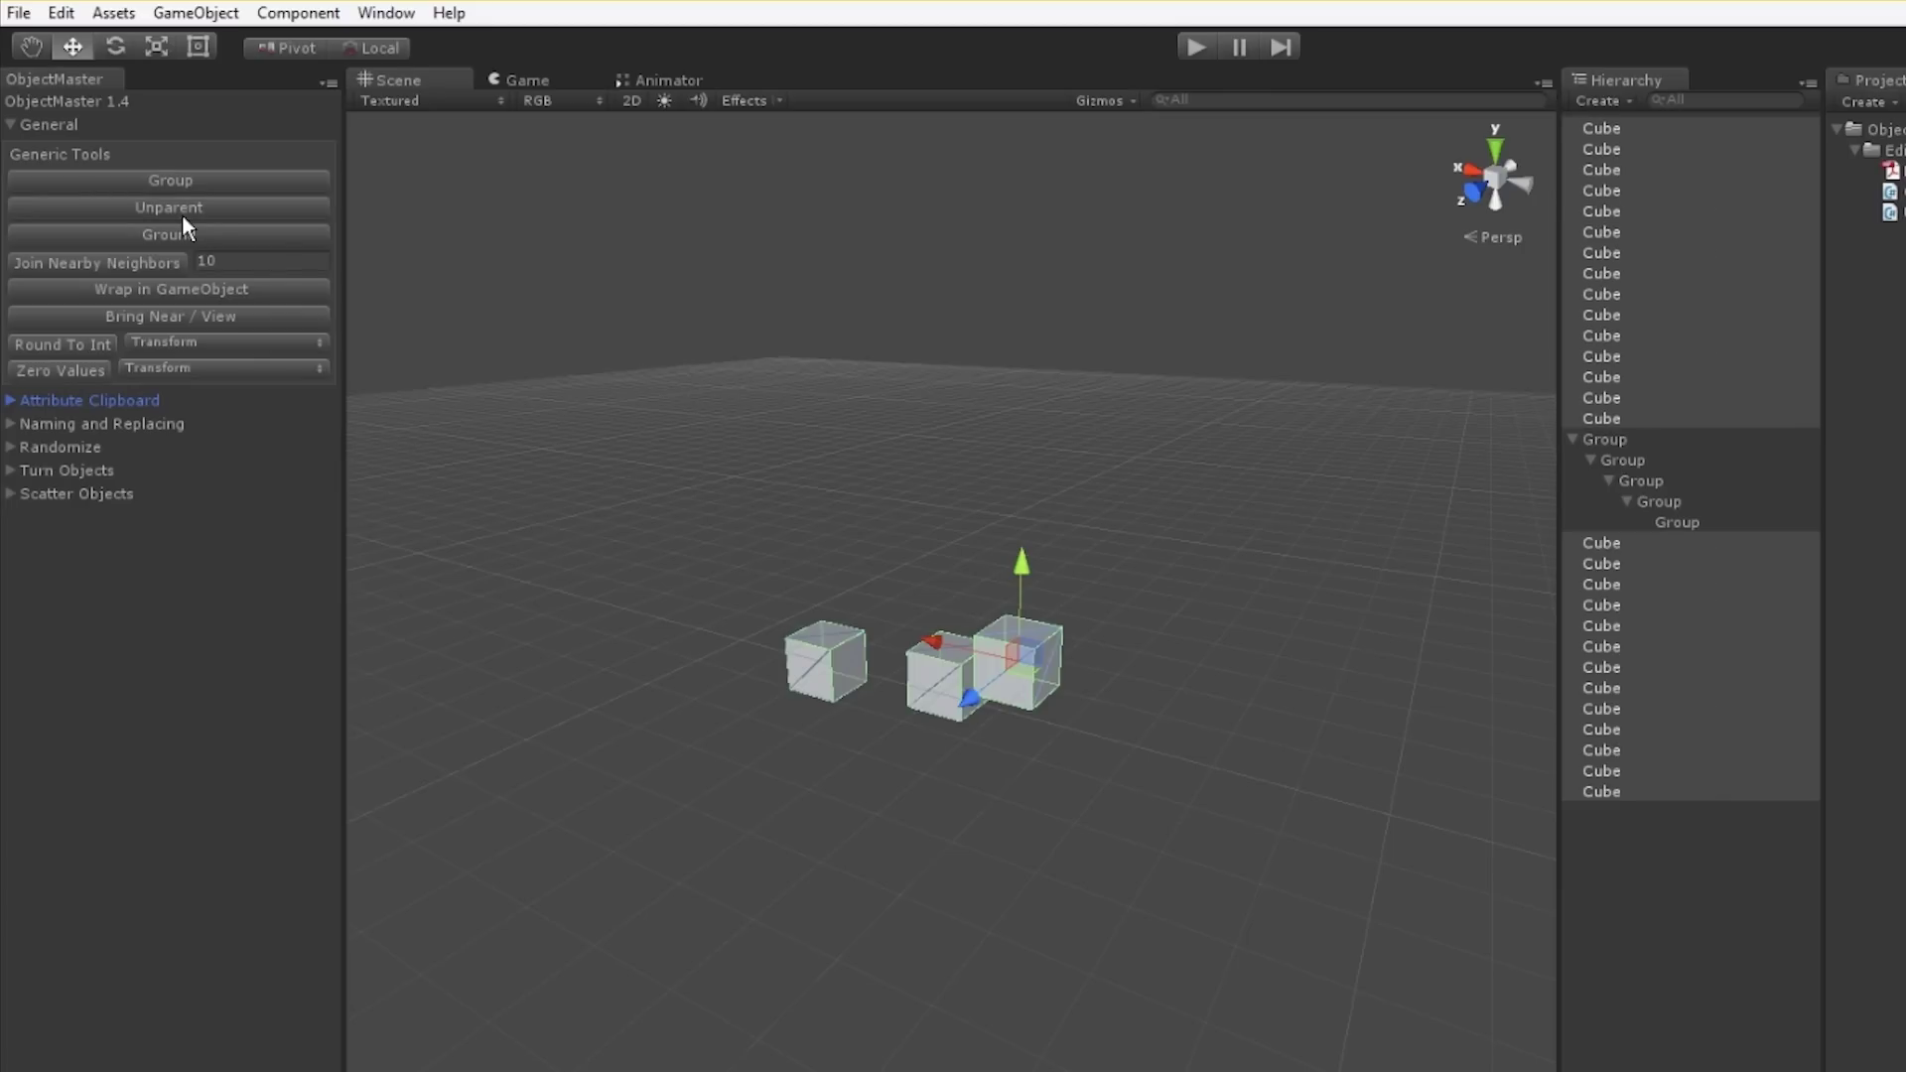
left_click(1613, 440)
key("Delete")
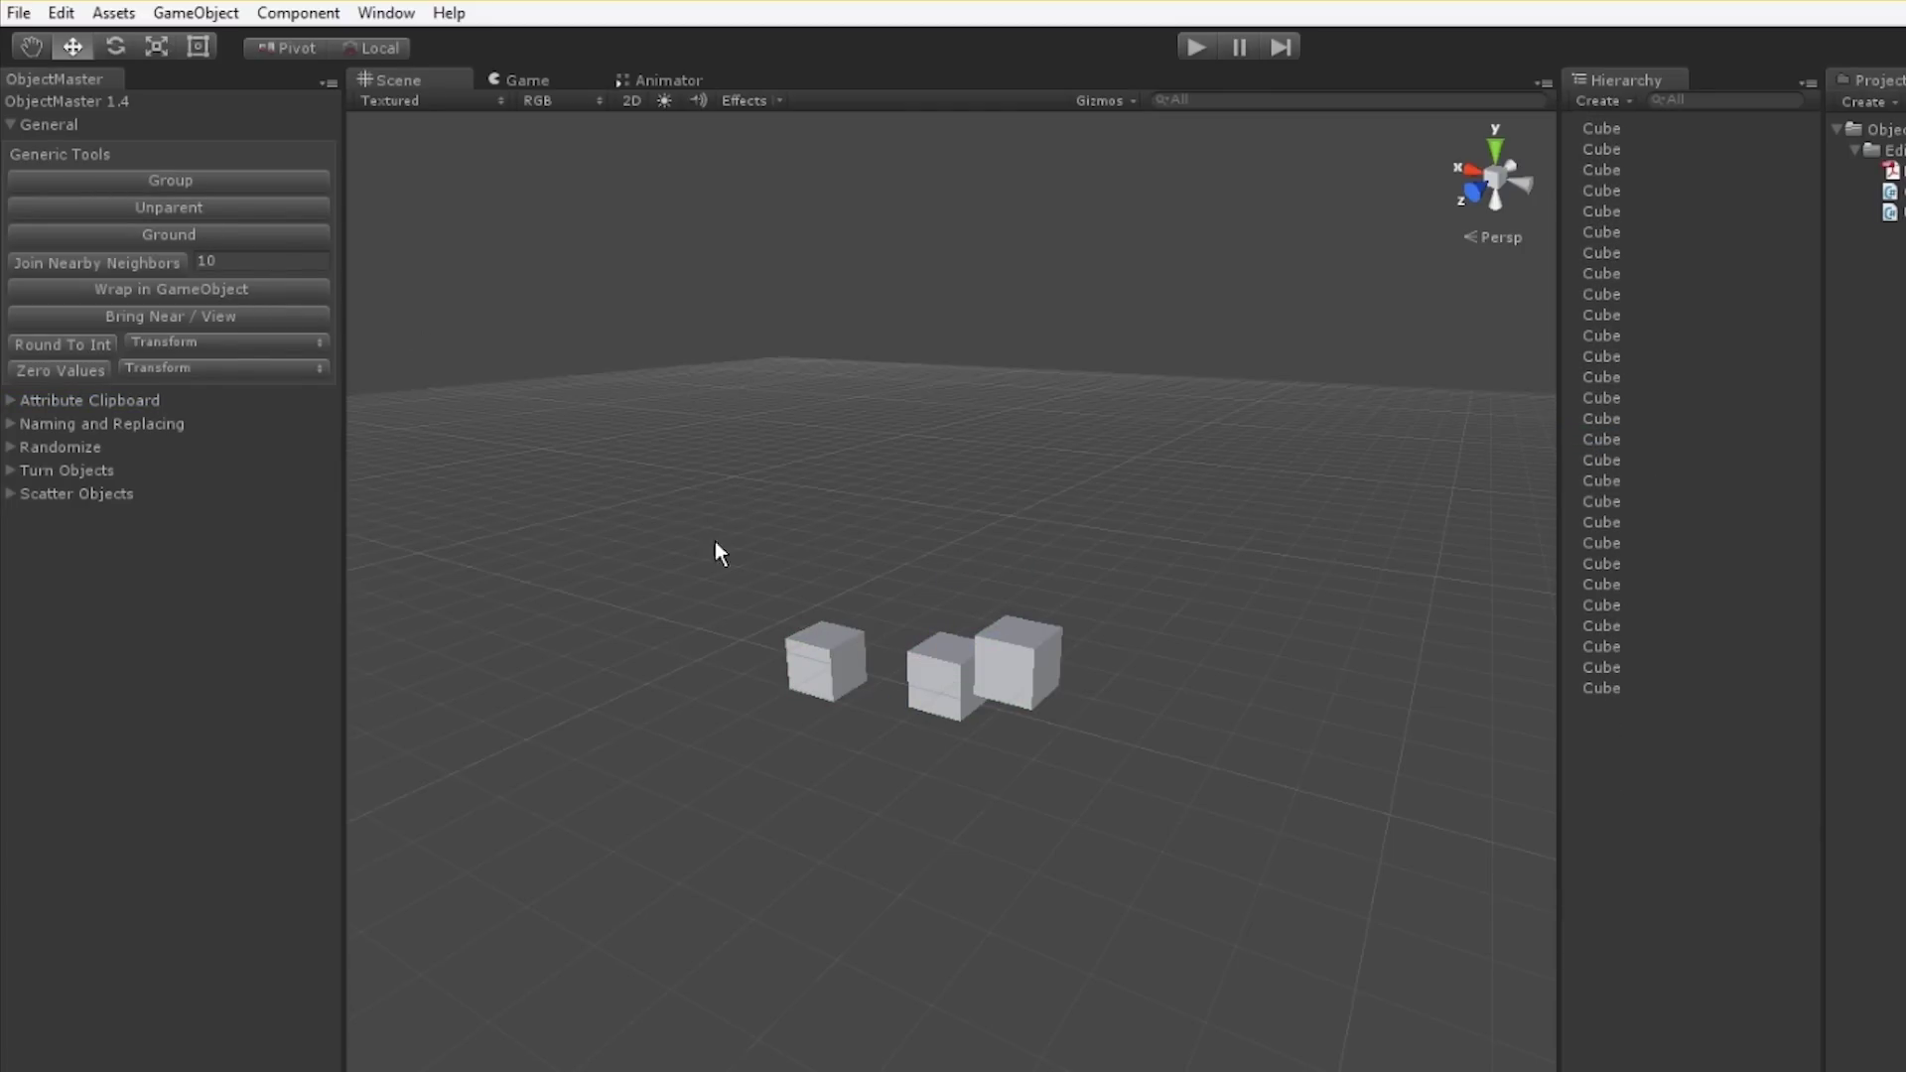
- Duplicate the outermost cube and scale the copy into a wide, thin slab
left_click(821, 648)
type("r")
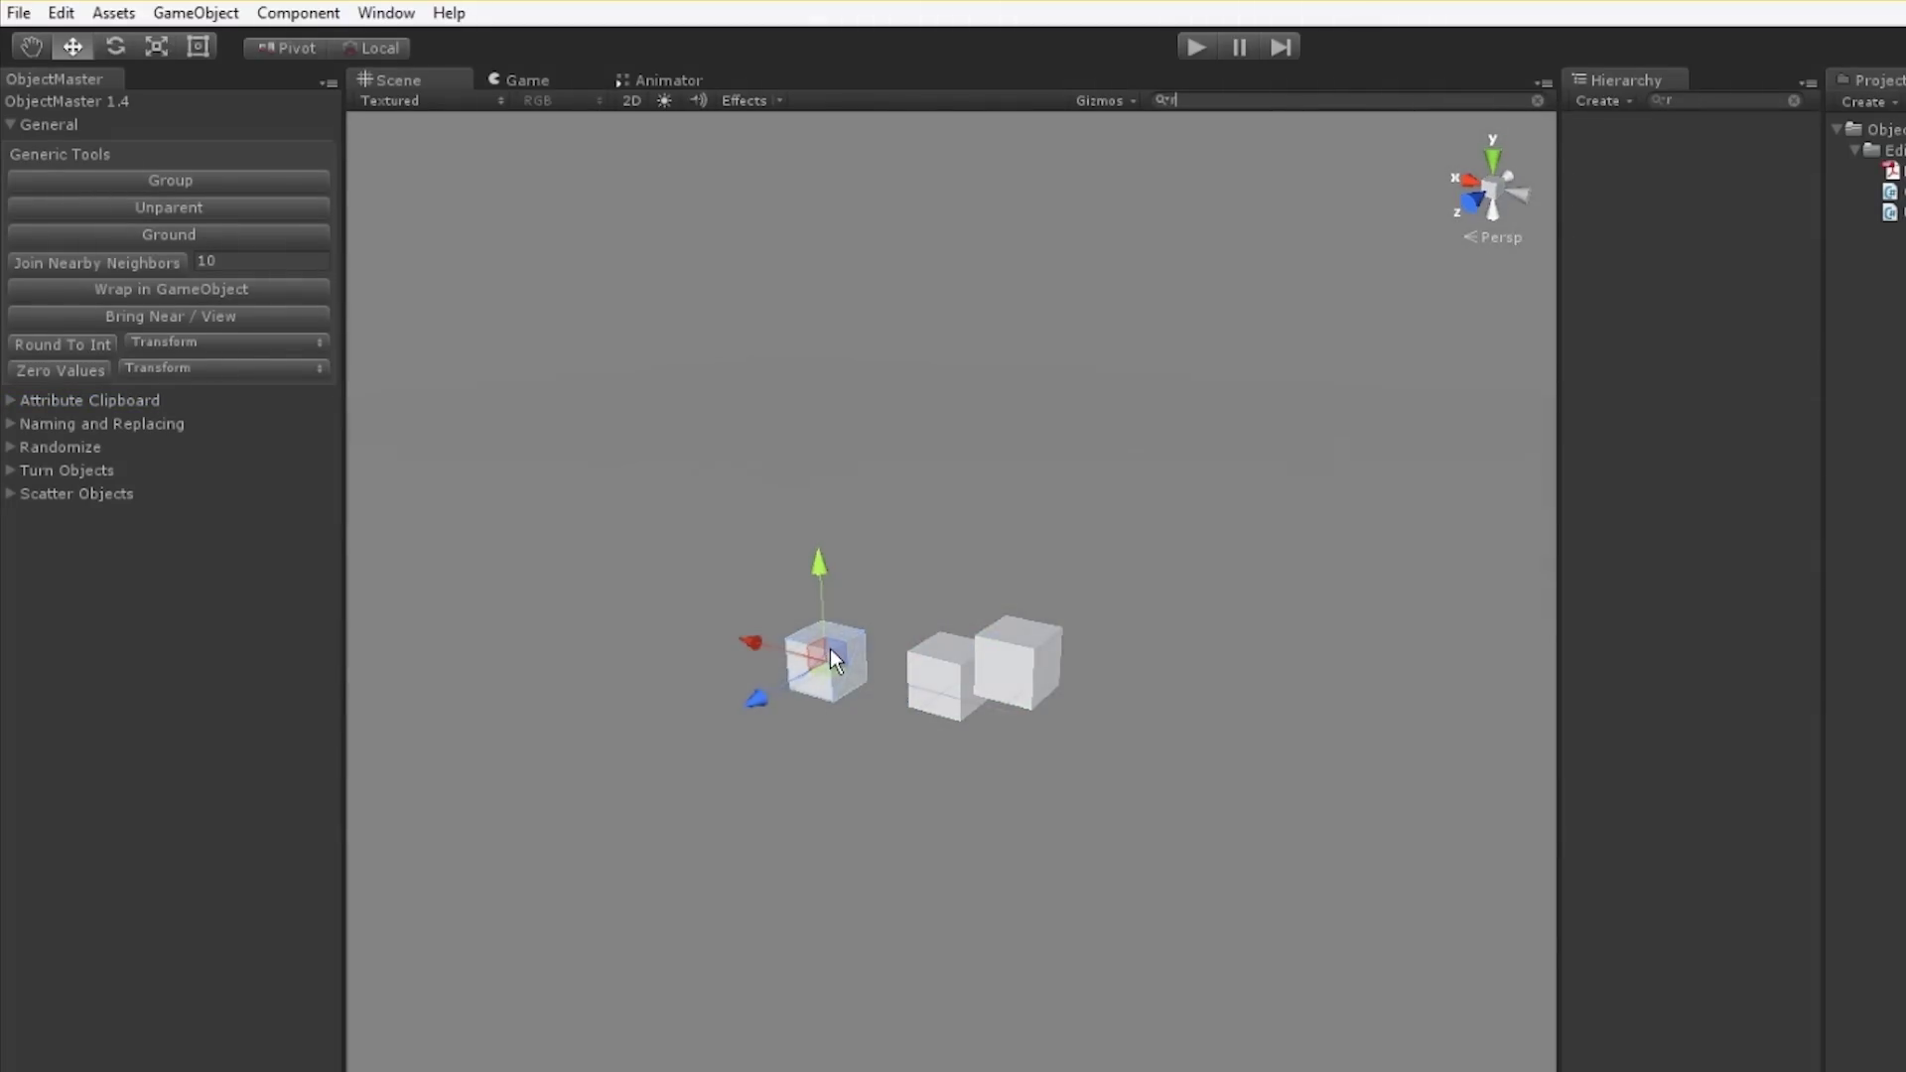
key("BackSpace")
left_click(820, 657)
left_click(818, 659)
left_click(822, 659)
key("r")
left_click_drag(826, 658, 1259, 677)
left_click_drag(814, 549, 820, 641)
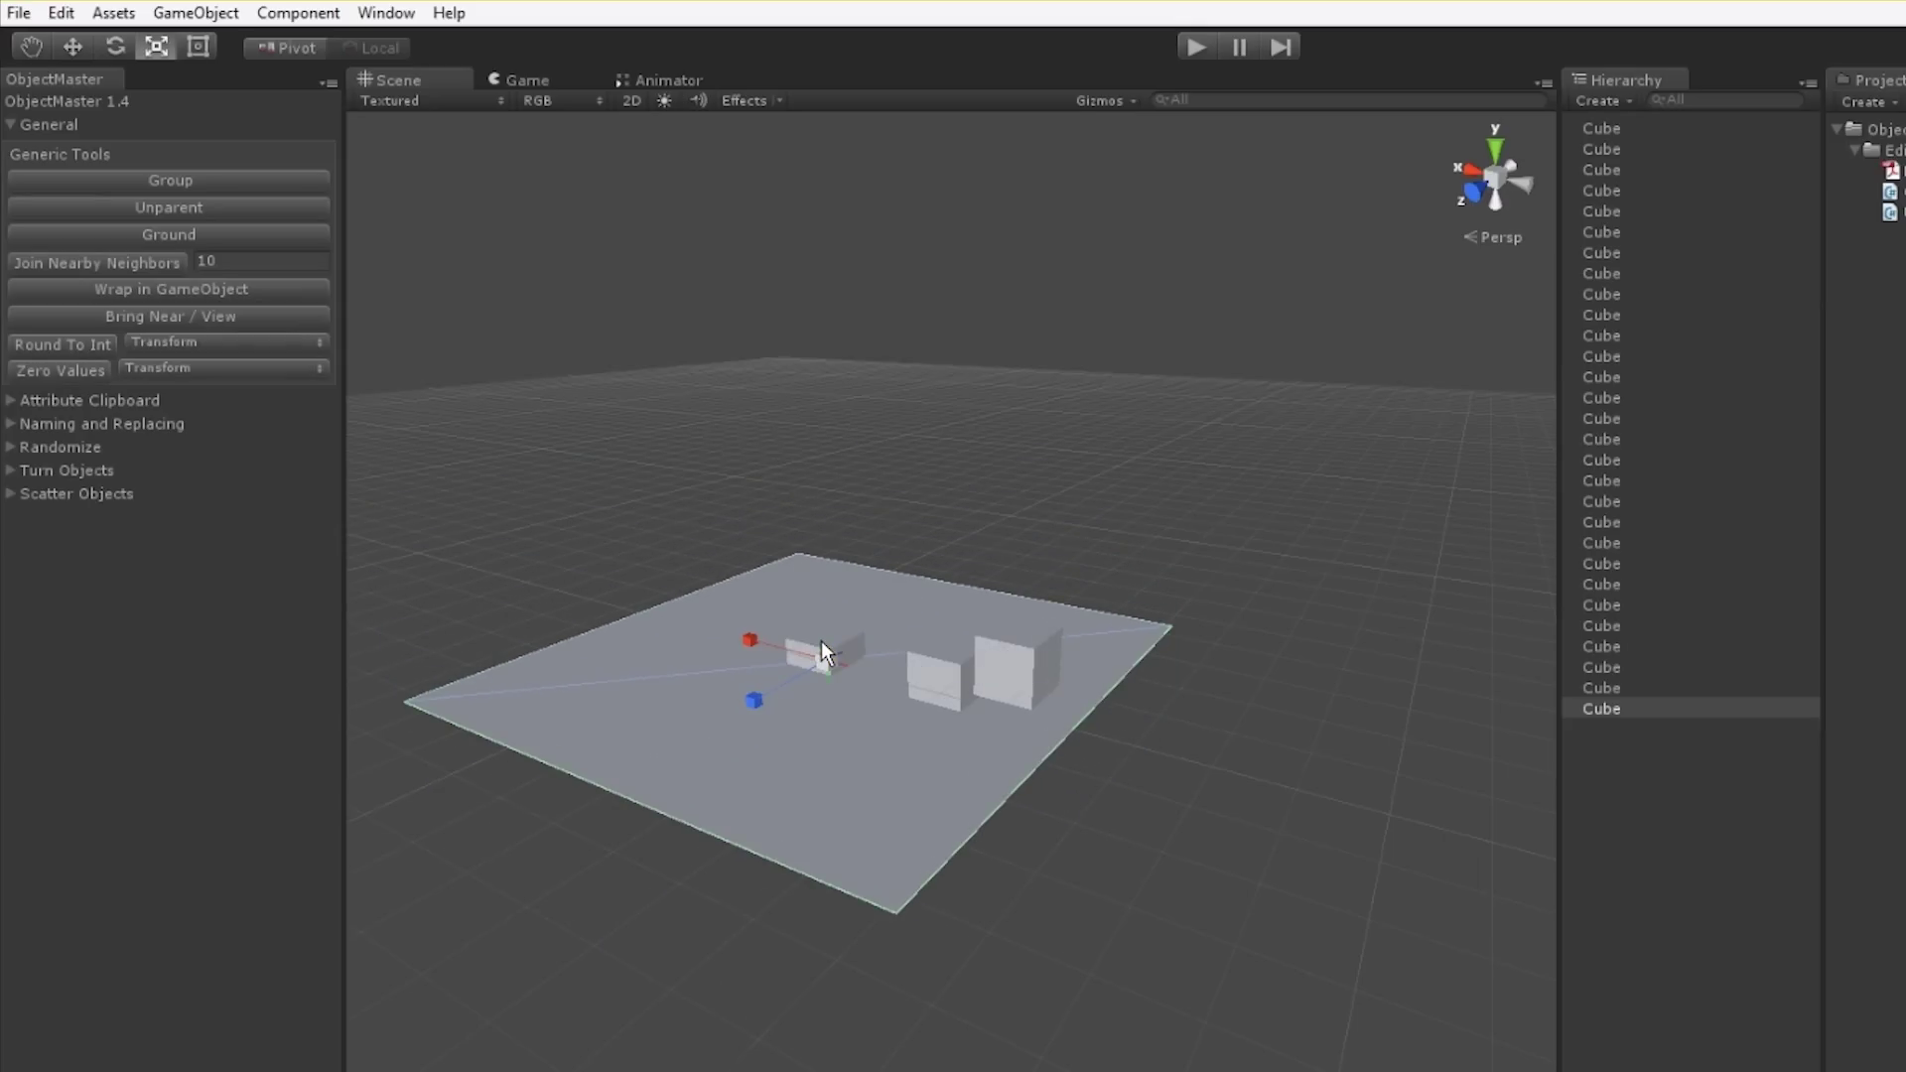
- Move the slab vertically so it sits below the floating cubes as a ground surface
key("w")
left_click_drag(820, 551, 789, 113)
key("r")
left_click(778, 527)
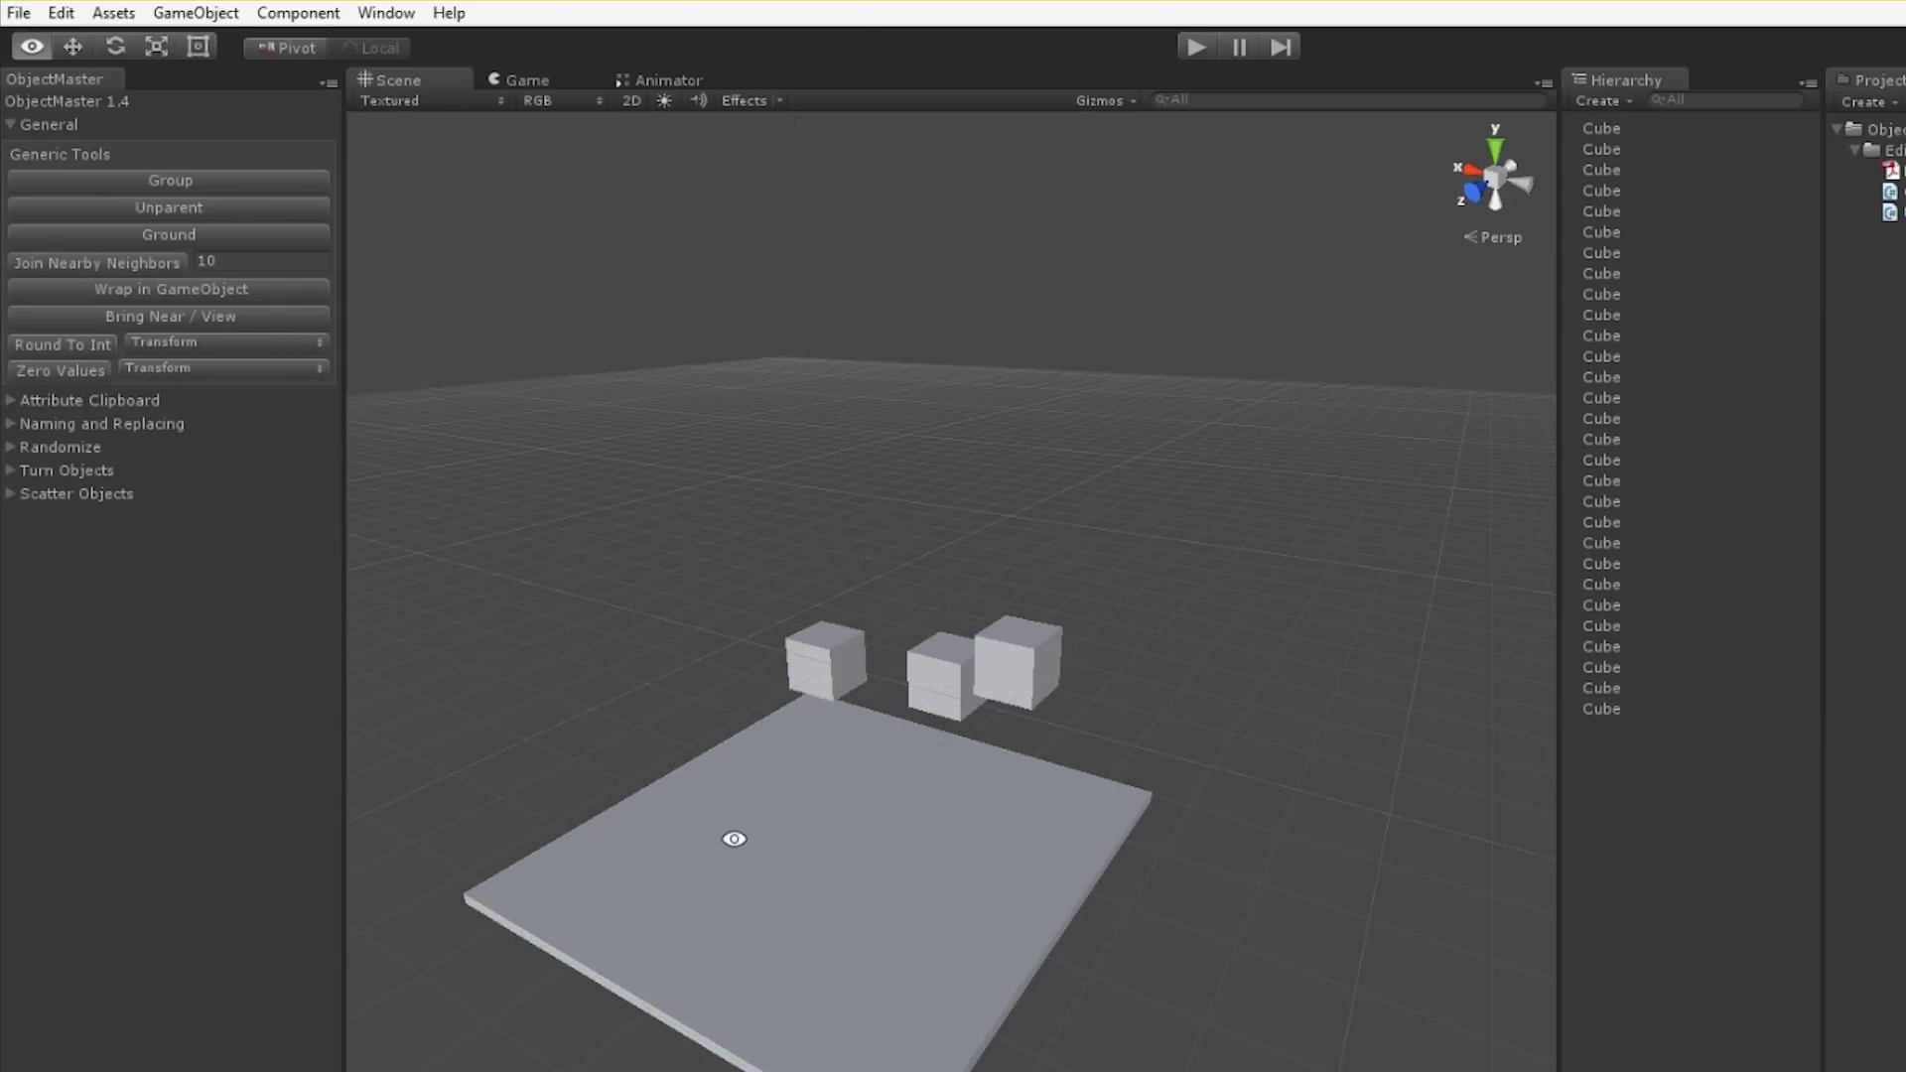
left_click_drag(731, 838, 1030, 791, "alt")
left_click(949, 695)
left_click_drag(683, 770, 839, 671)
left_click_drag(626, 938, 735, 966, "alt")
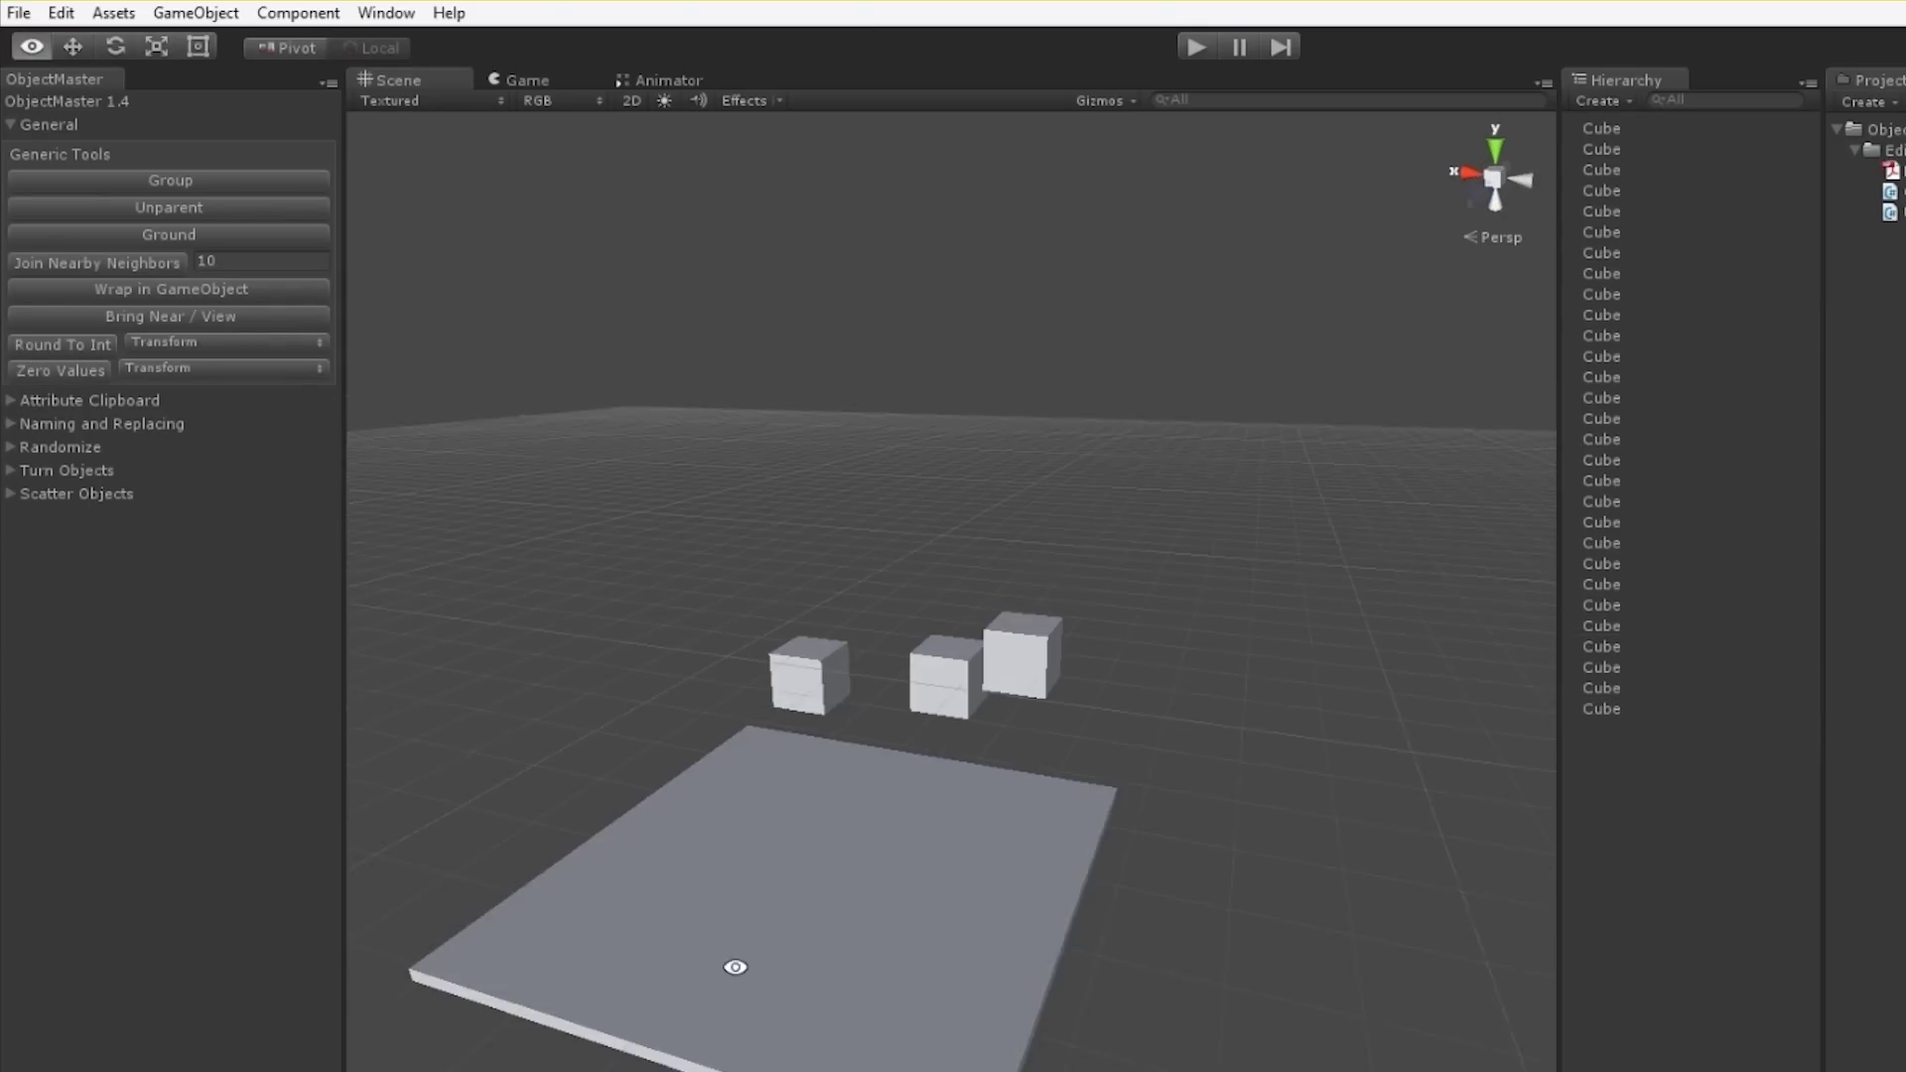
- Move one cube out of each overlapping stack to spread separate cubes above the slab
left_click(819, 685)
key("w")
left_click_drag(725, 834, 711, 941, "alt")
left_click_drag(871, 613, 800, 687)
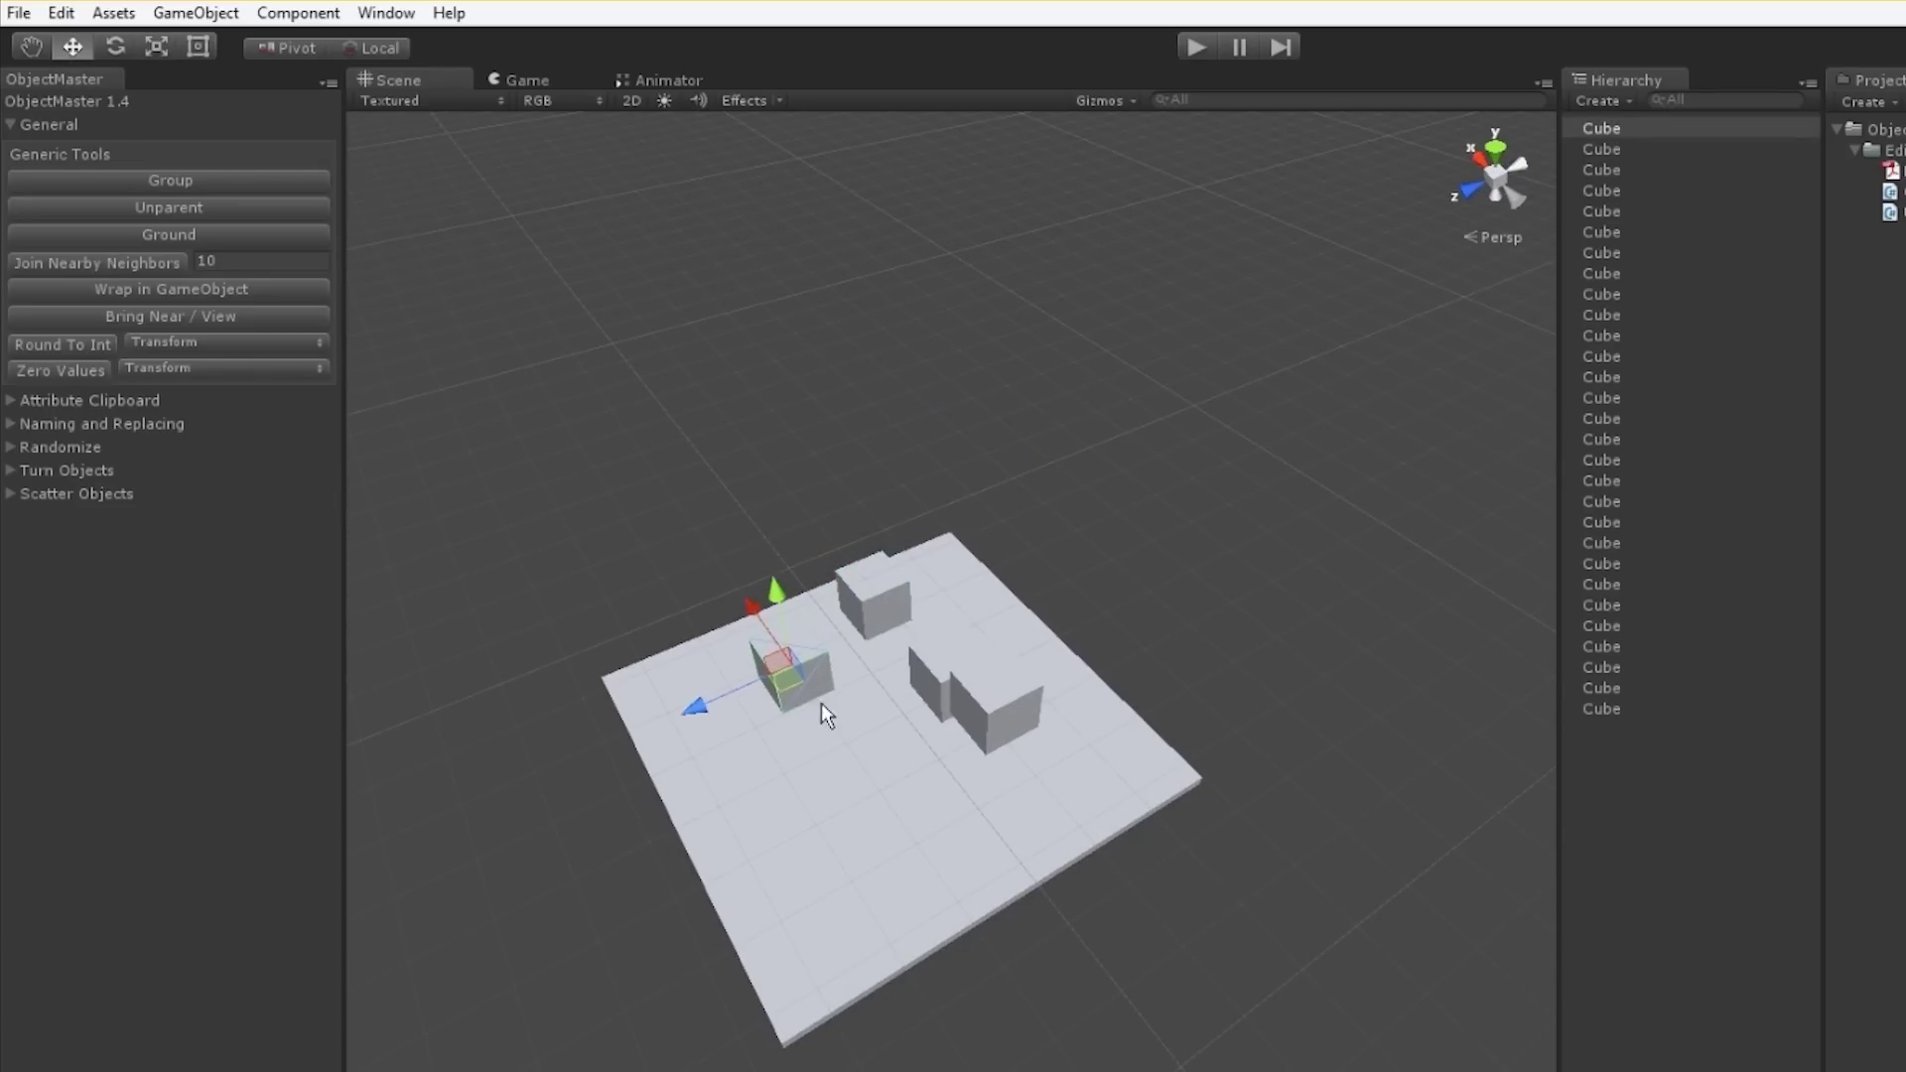
left_click(925, 693)
left_click_drag(927, 695, 837, 747)
left_click(969, 737)
left_click_drag(969, 737, 794, 839)
- Select the middle one of the separated cubes and drop it onto the slab with the Ground tool
left_click(997, 705)
left_click(981, 699)
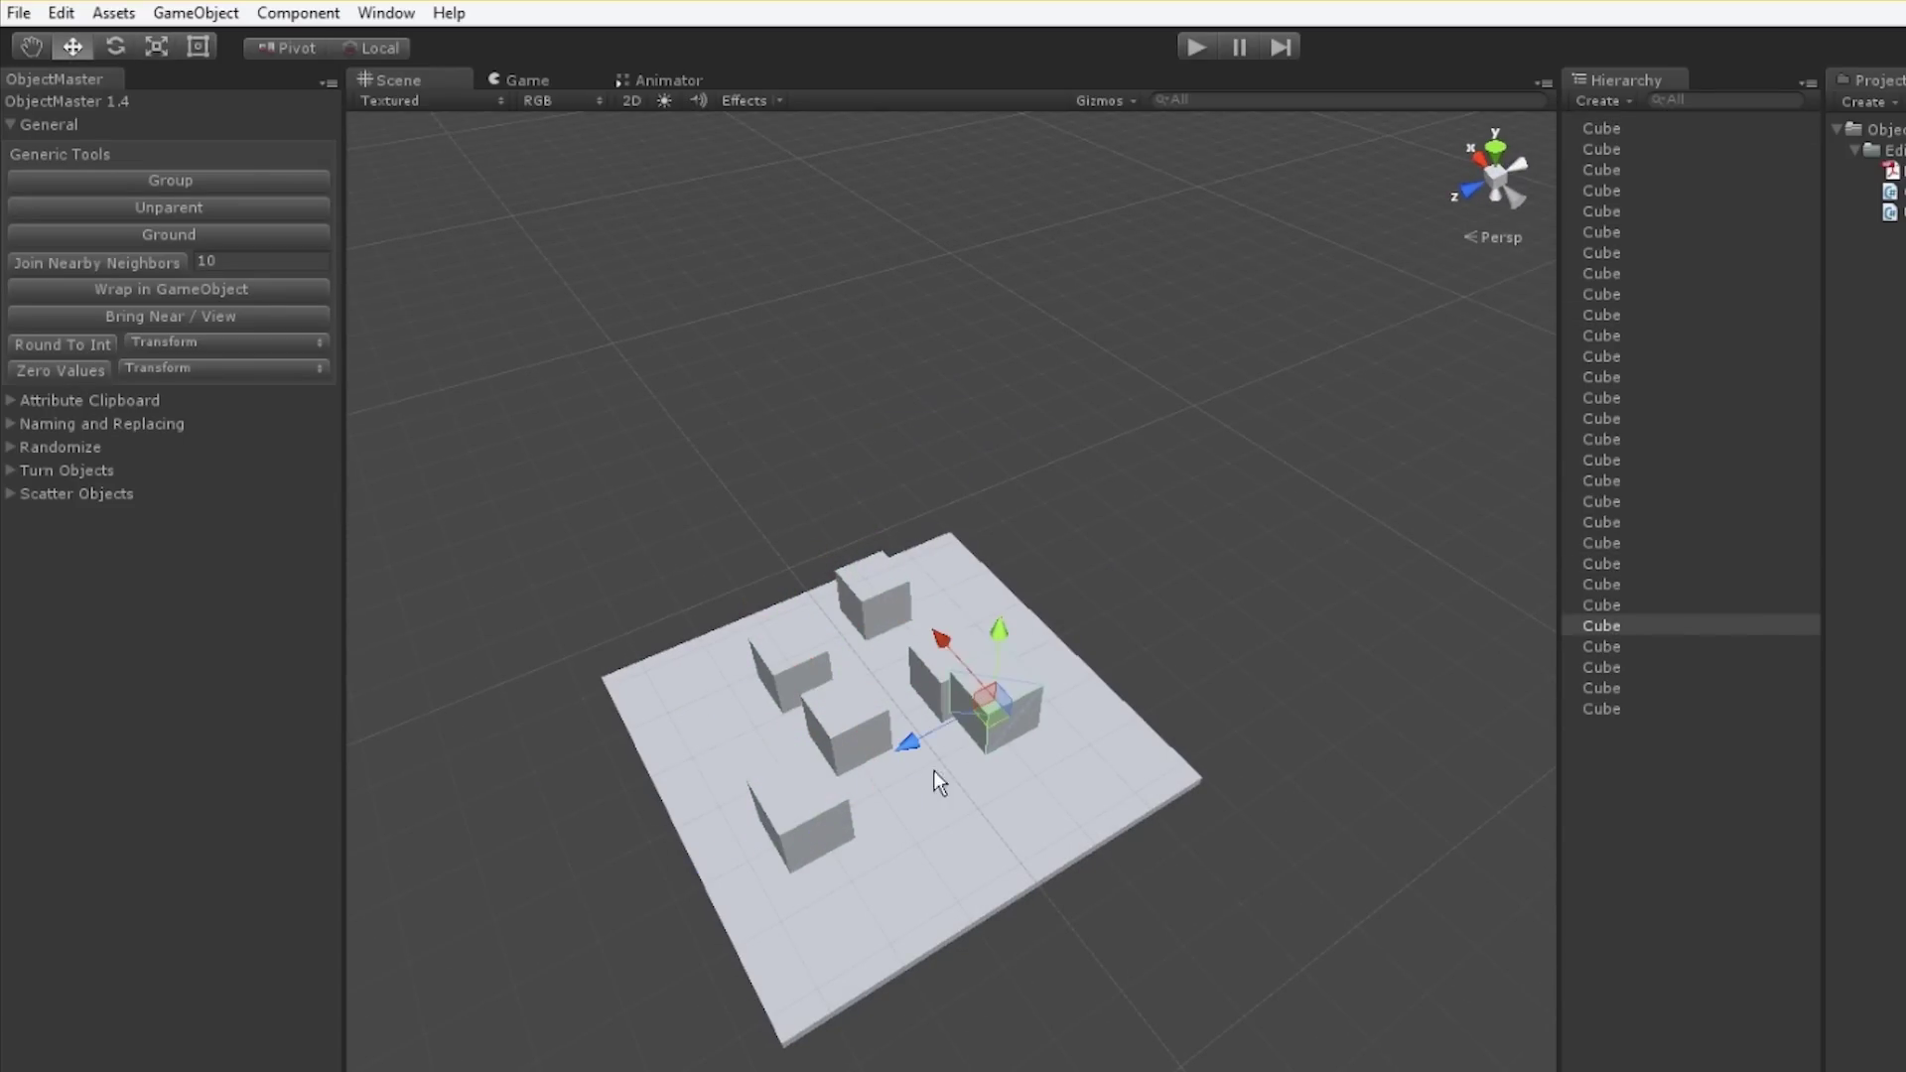
left_click_drag(933, 770, 1301, 623, "alt")
left_click_drag(999, 769, 1061, 689)
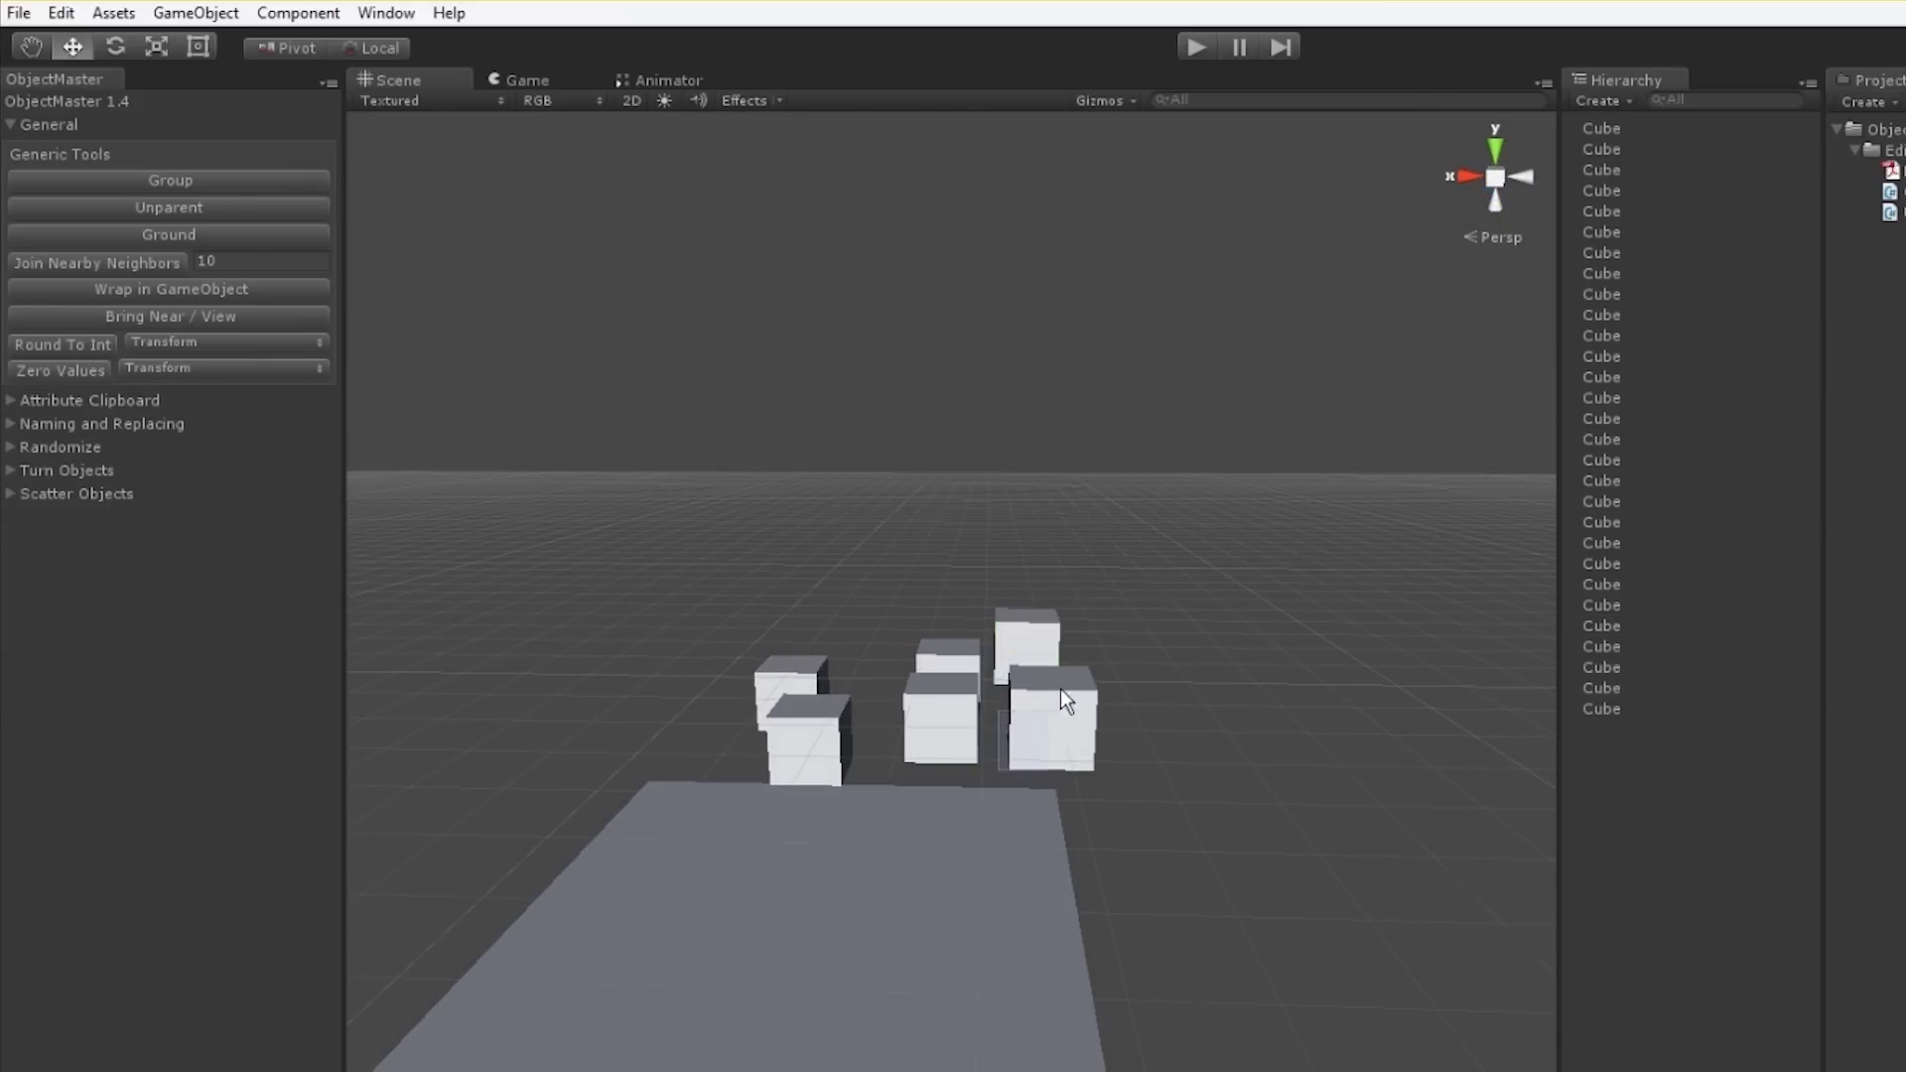
left_click(1021, 643)
left_click_drag(1180, 562, 967, 818)
left_click(955, 743)
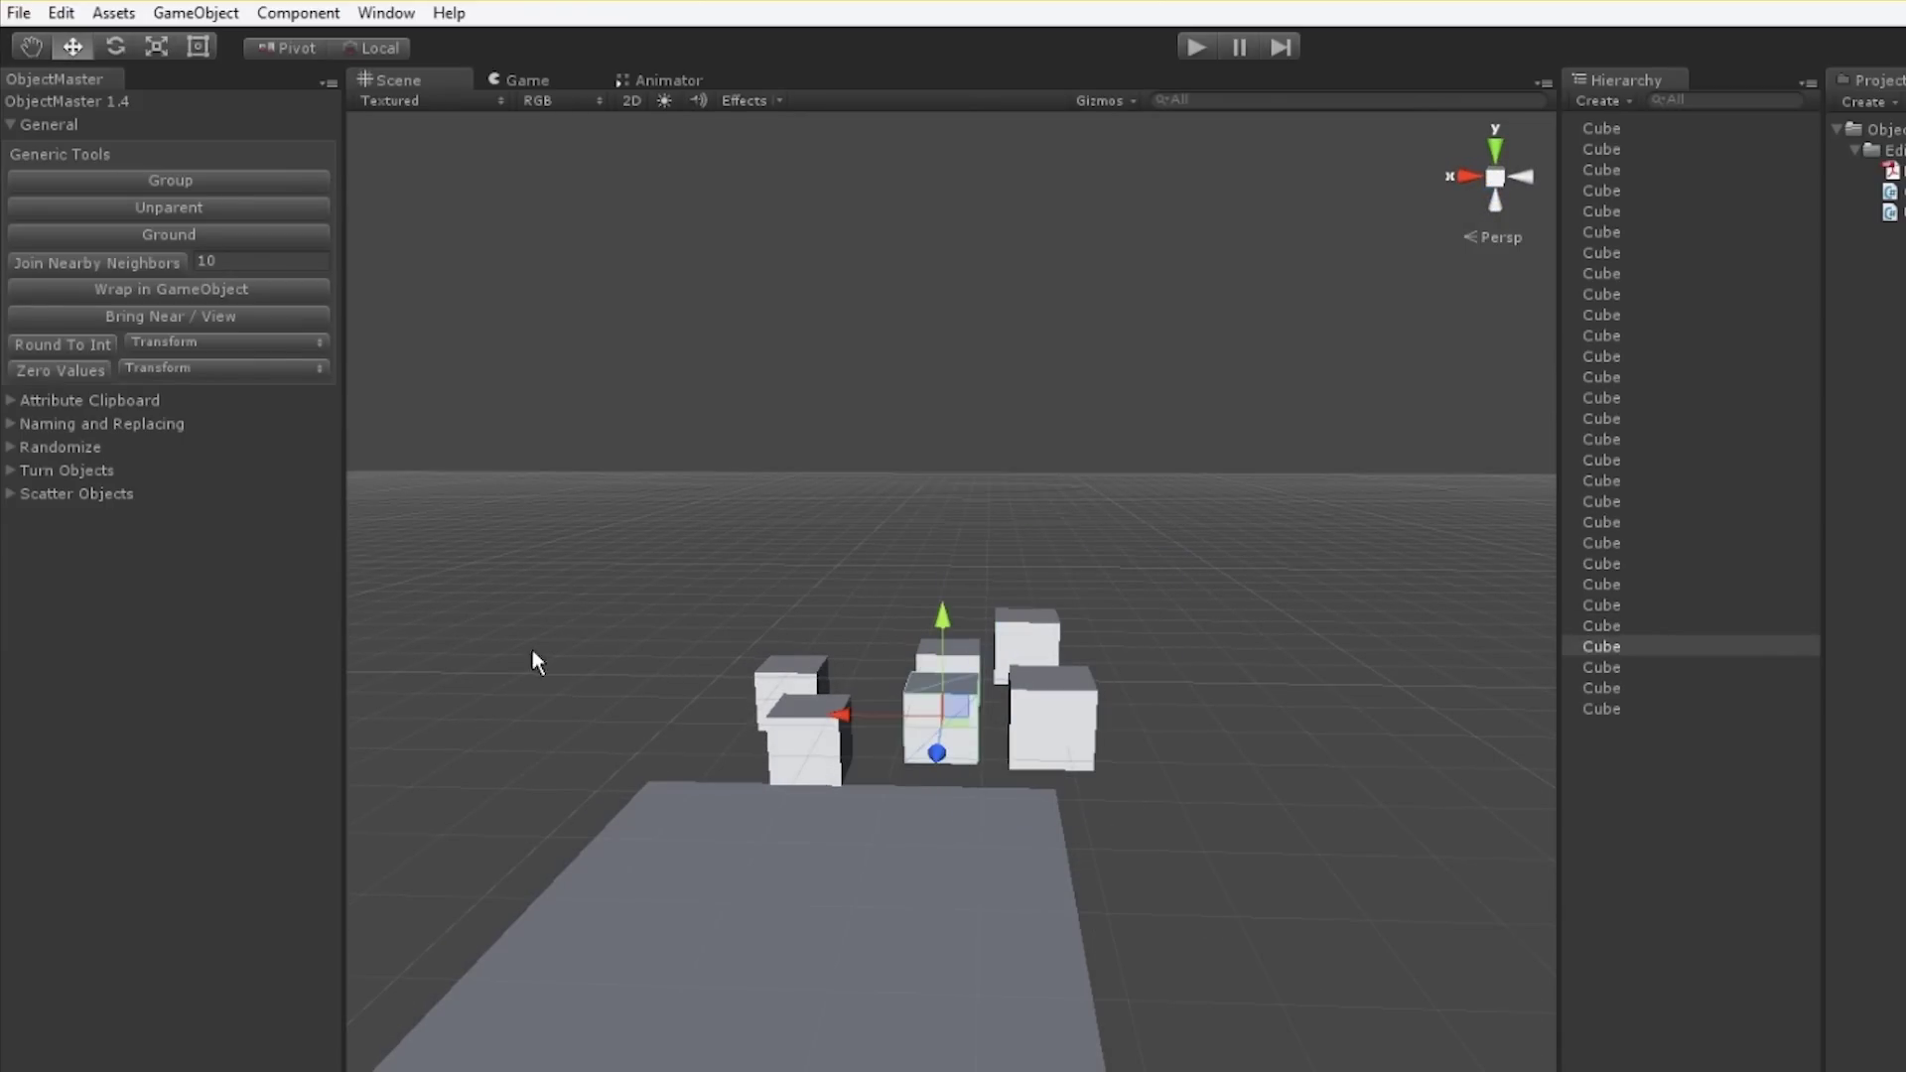
left_click(194, 229)
- Ground two more floating cubes individually so they rest on the slab
left_click_drag(804, 720, 629, 740, "alt")
left_click(773, 727)
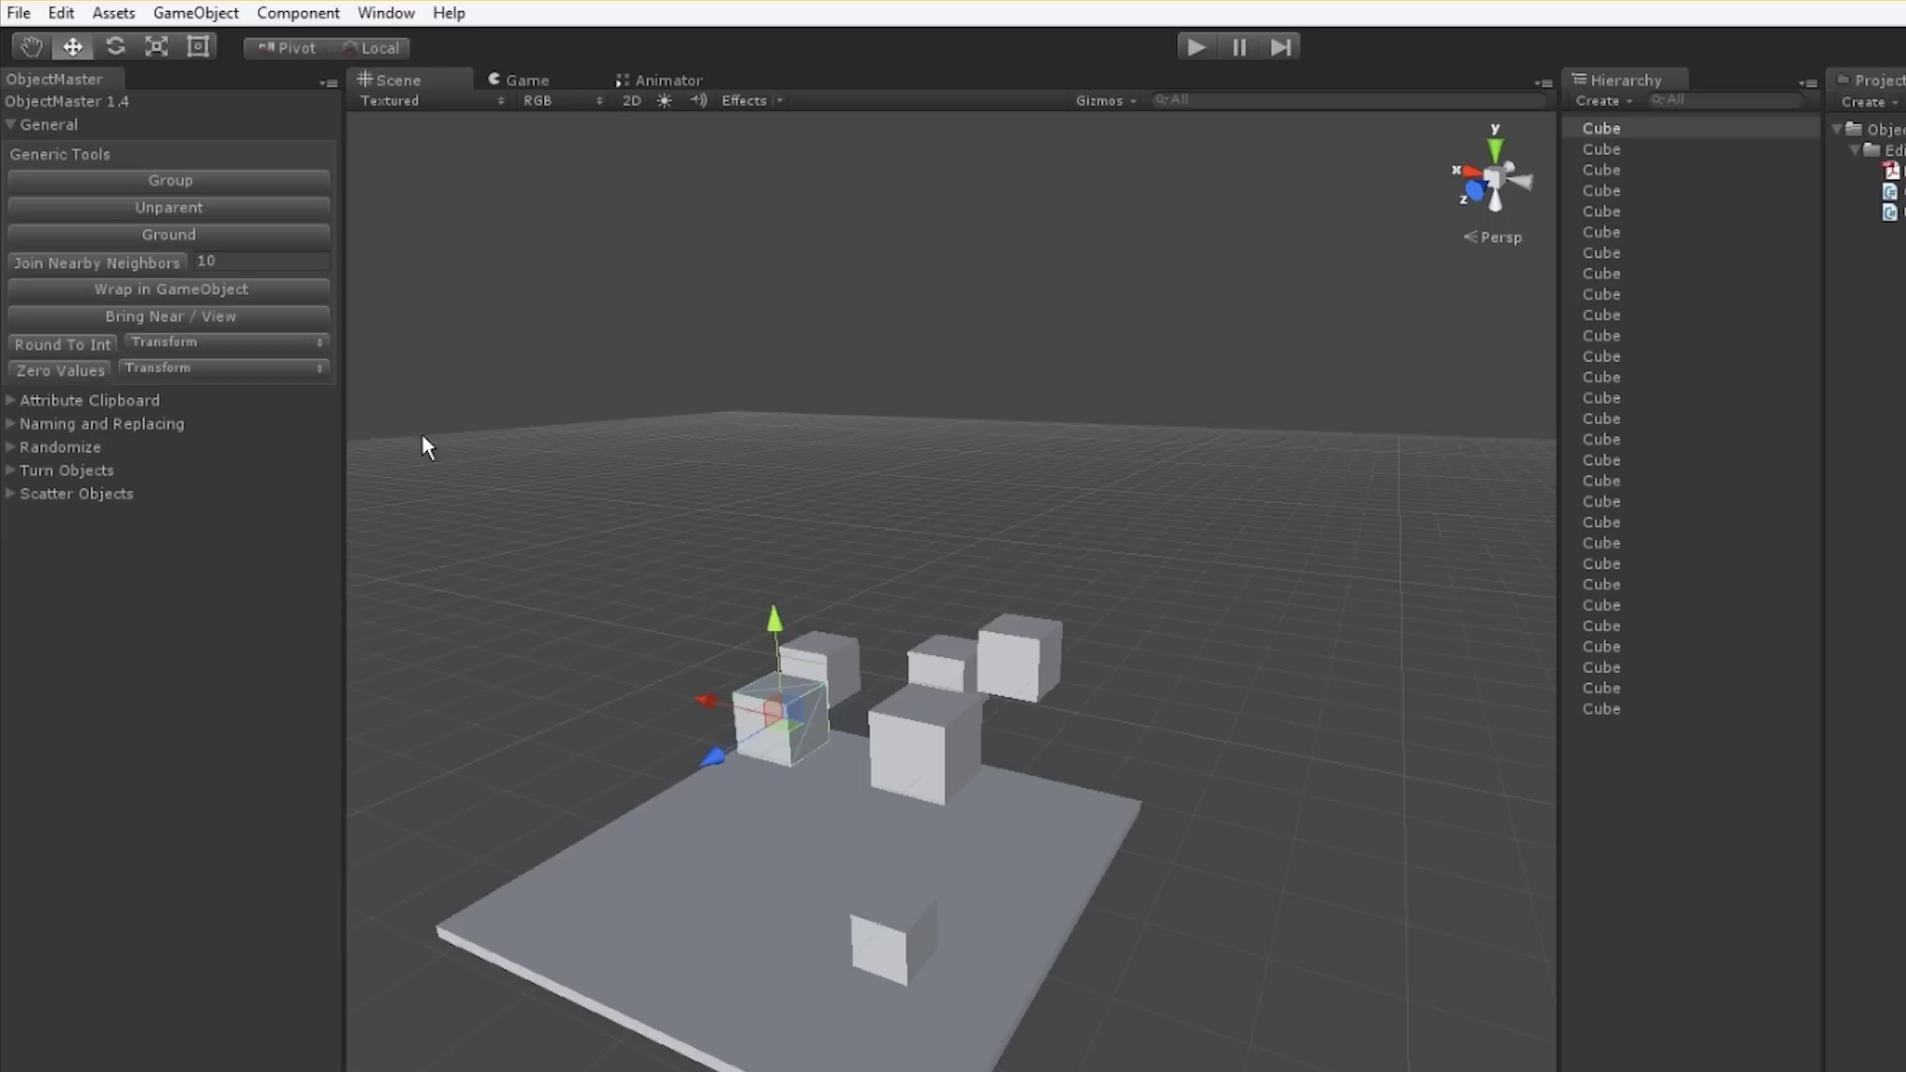
left_click(197, 230)
left_click(773, 675)
left_click(197, 234)
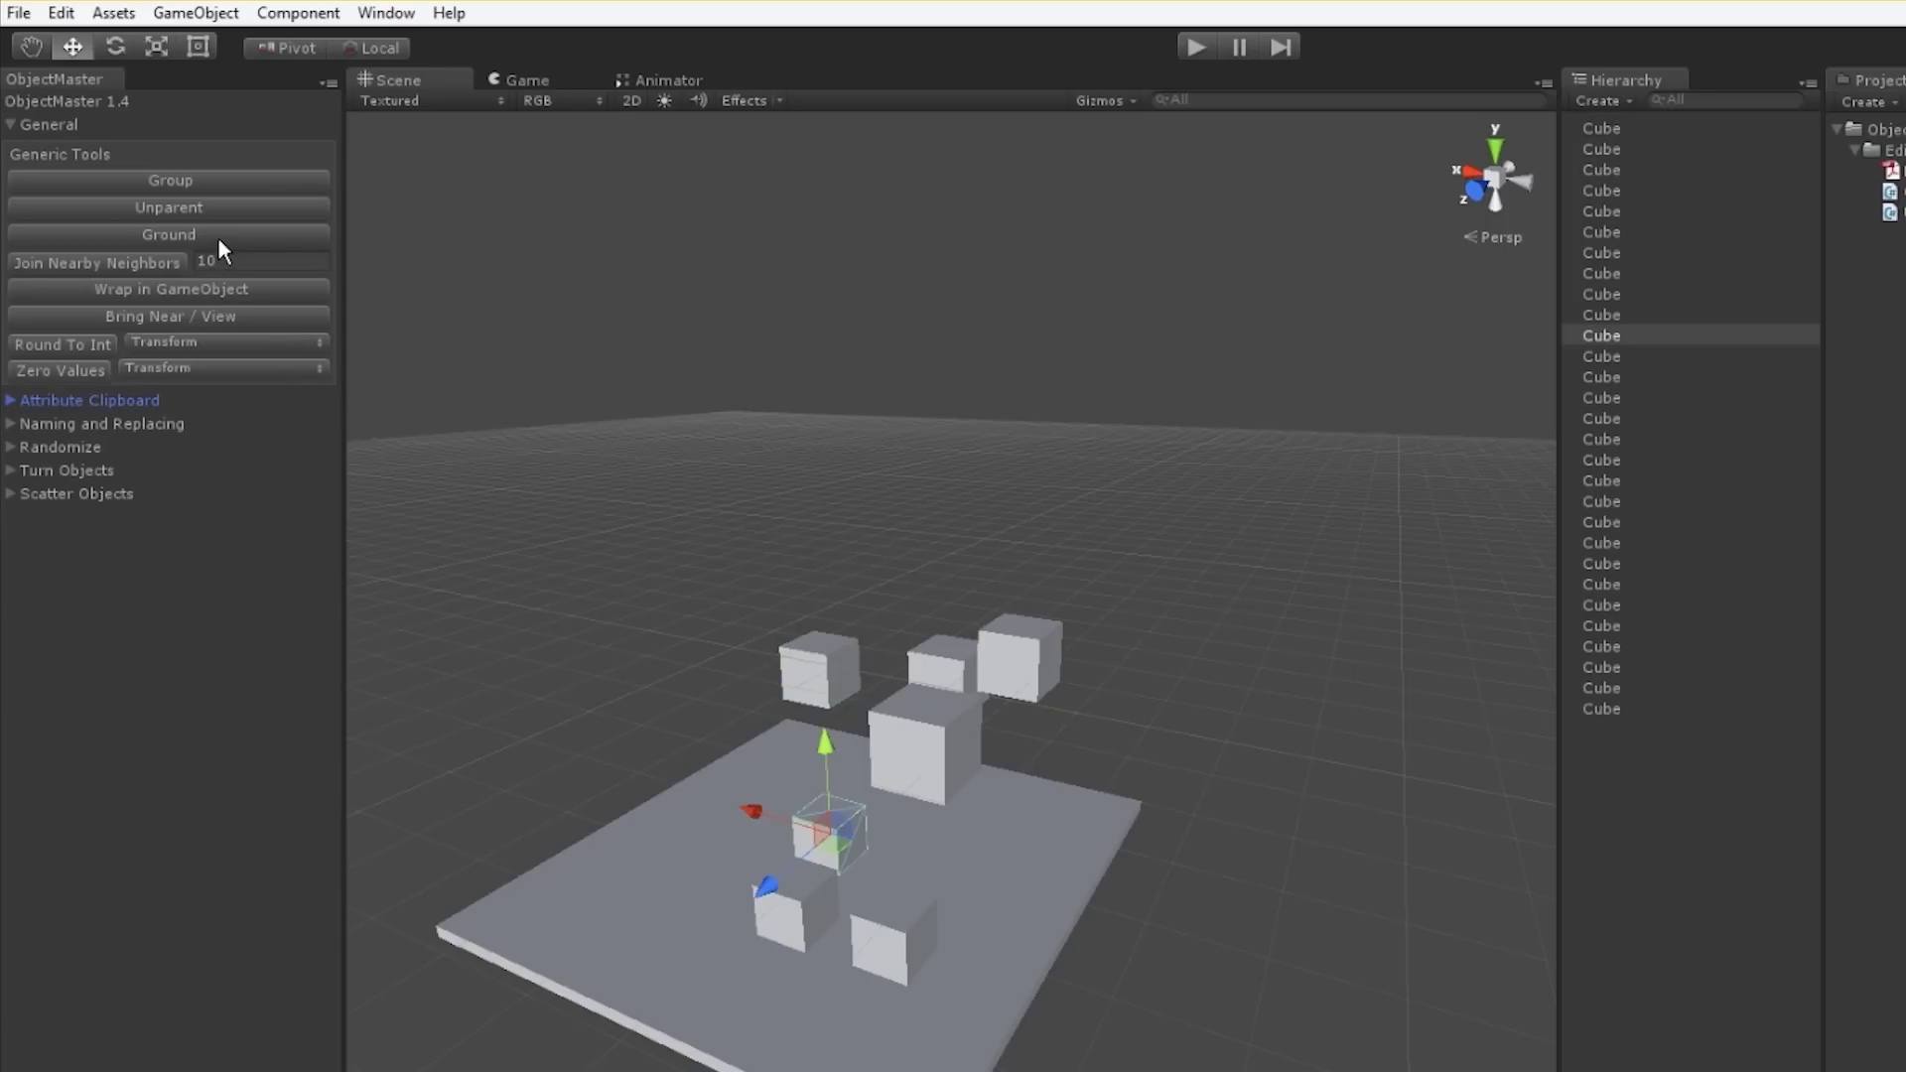
- Add a point light to the scene and move it along the X axis away from the cubes
left_click_drag(616, 556, 794, 585, "alt")
left_click(794, 585)
left_click(196, 12)
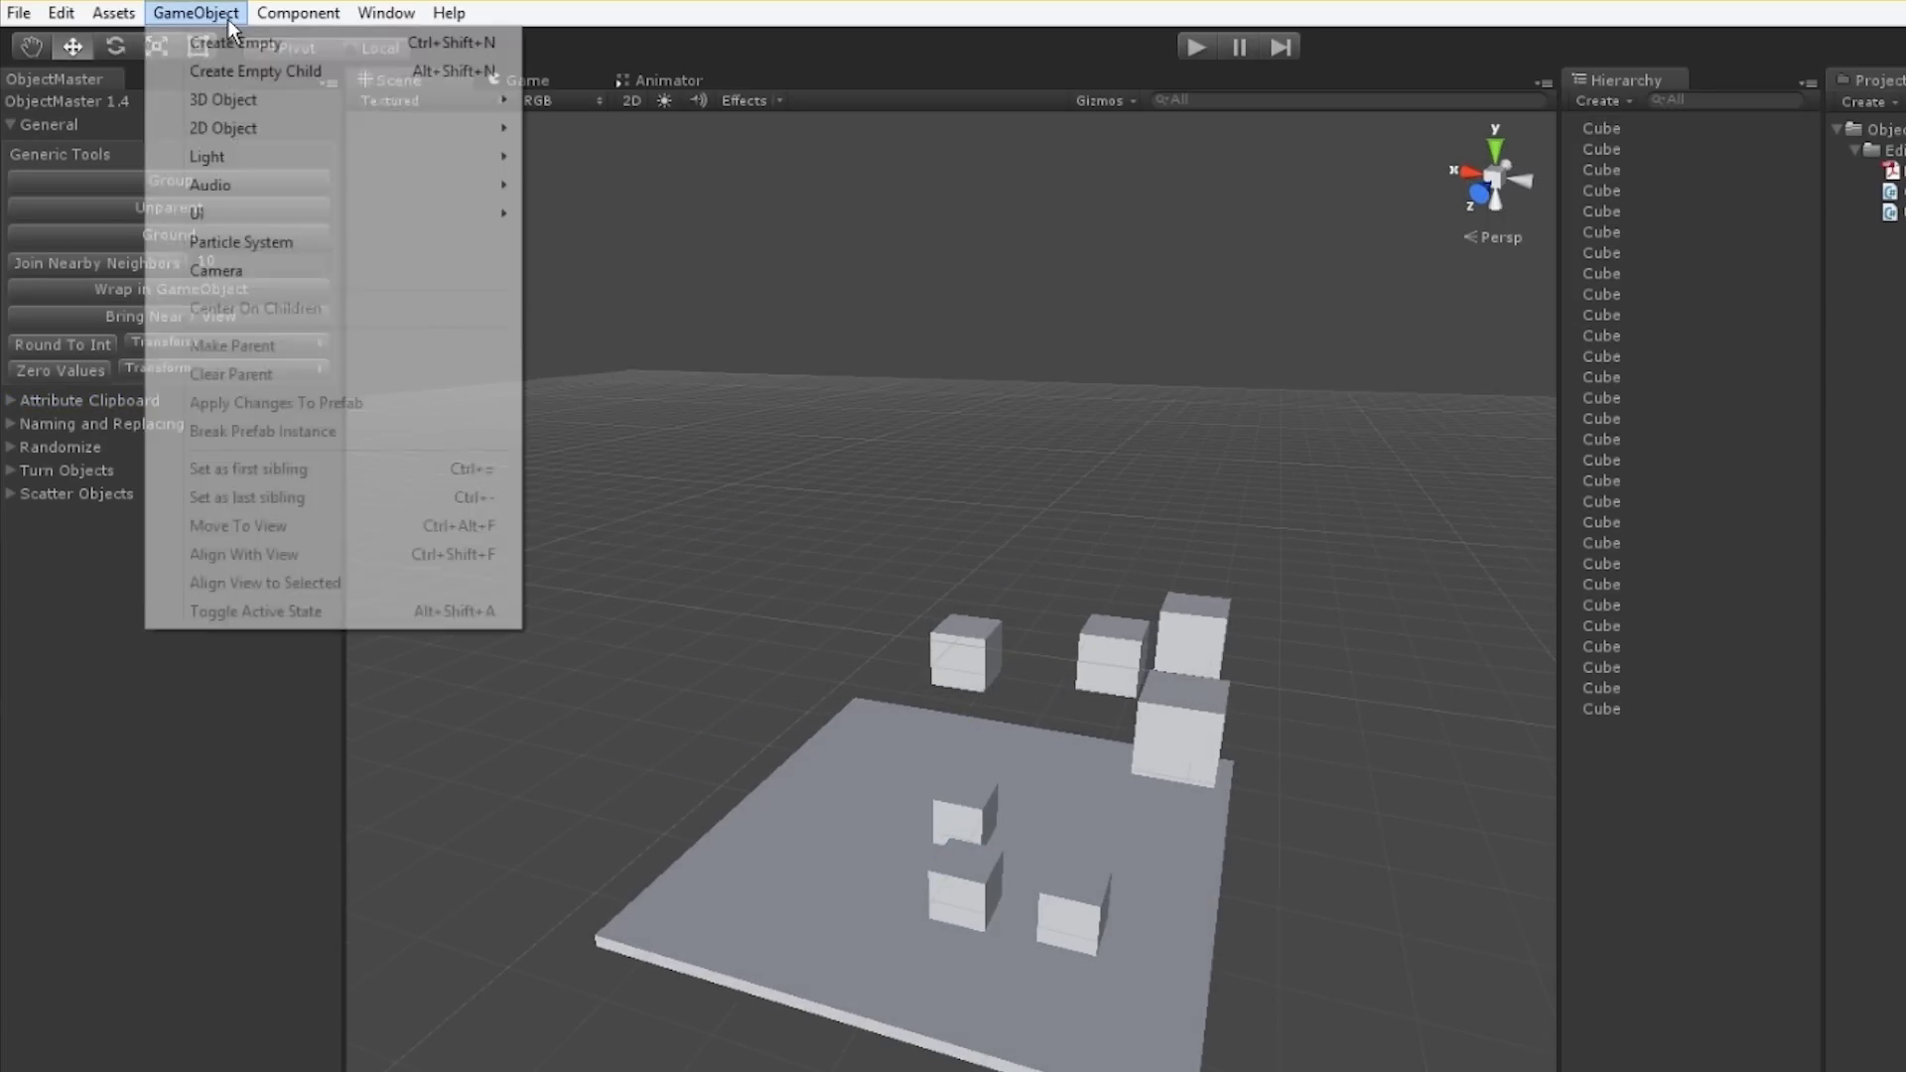
mouse_move(249, 161)
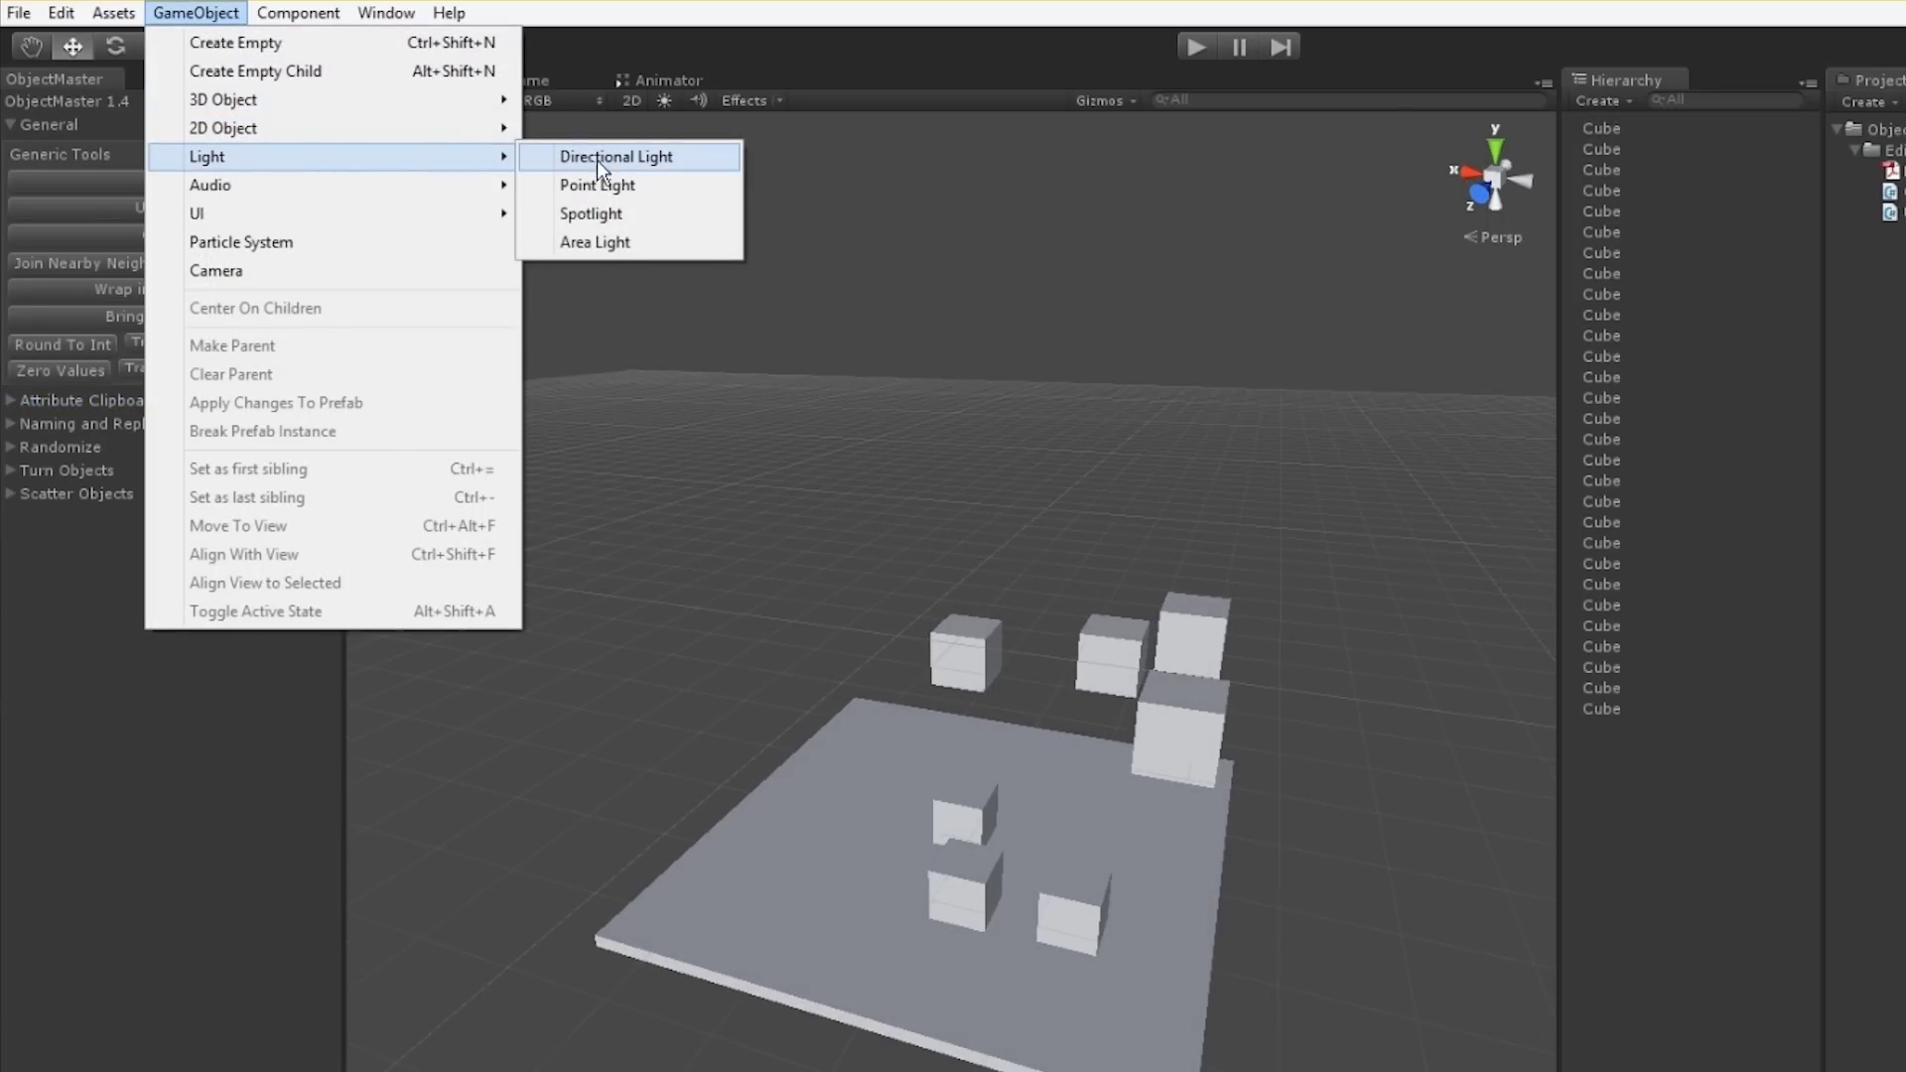
left_click(598, 185)
left_click_drag(725, 844, 1285, 883, "alt")
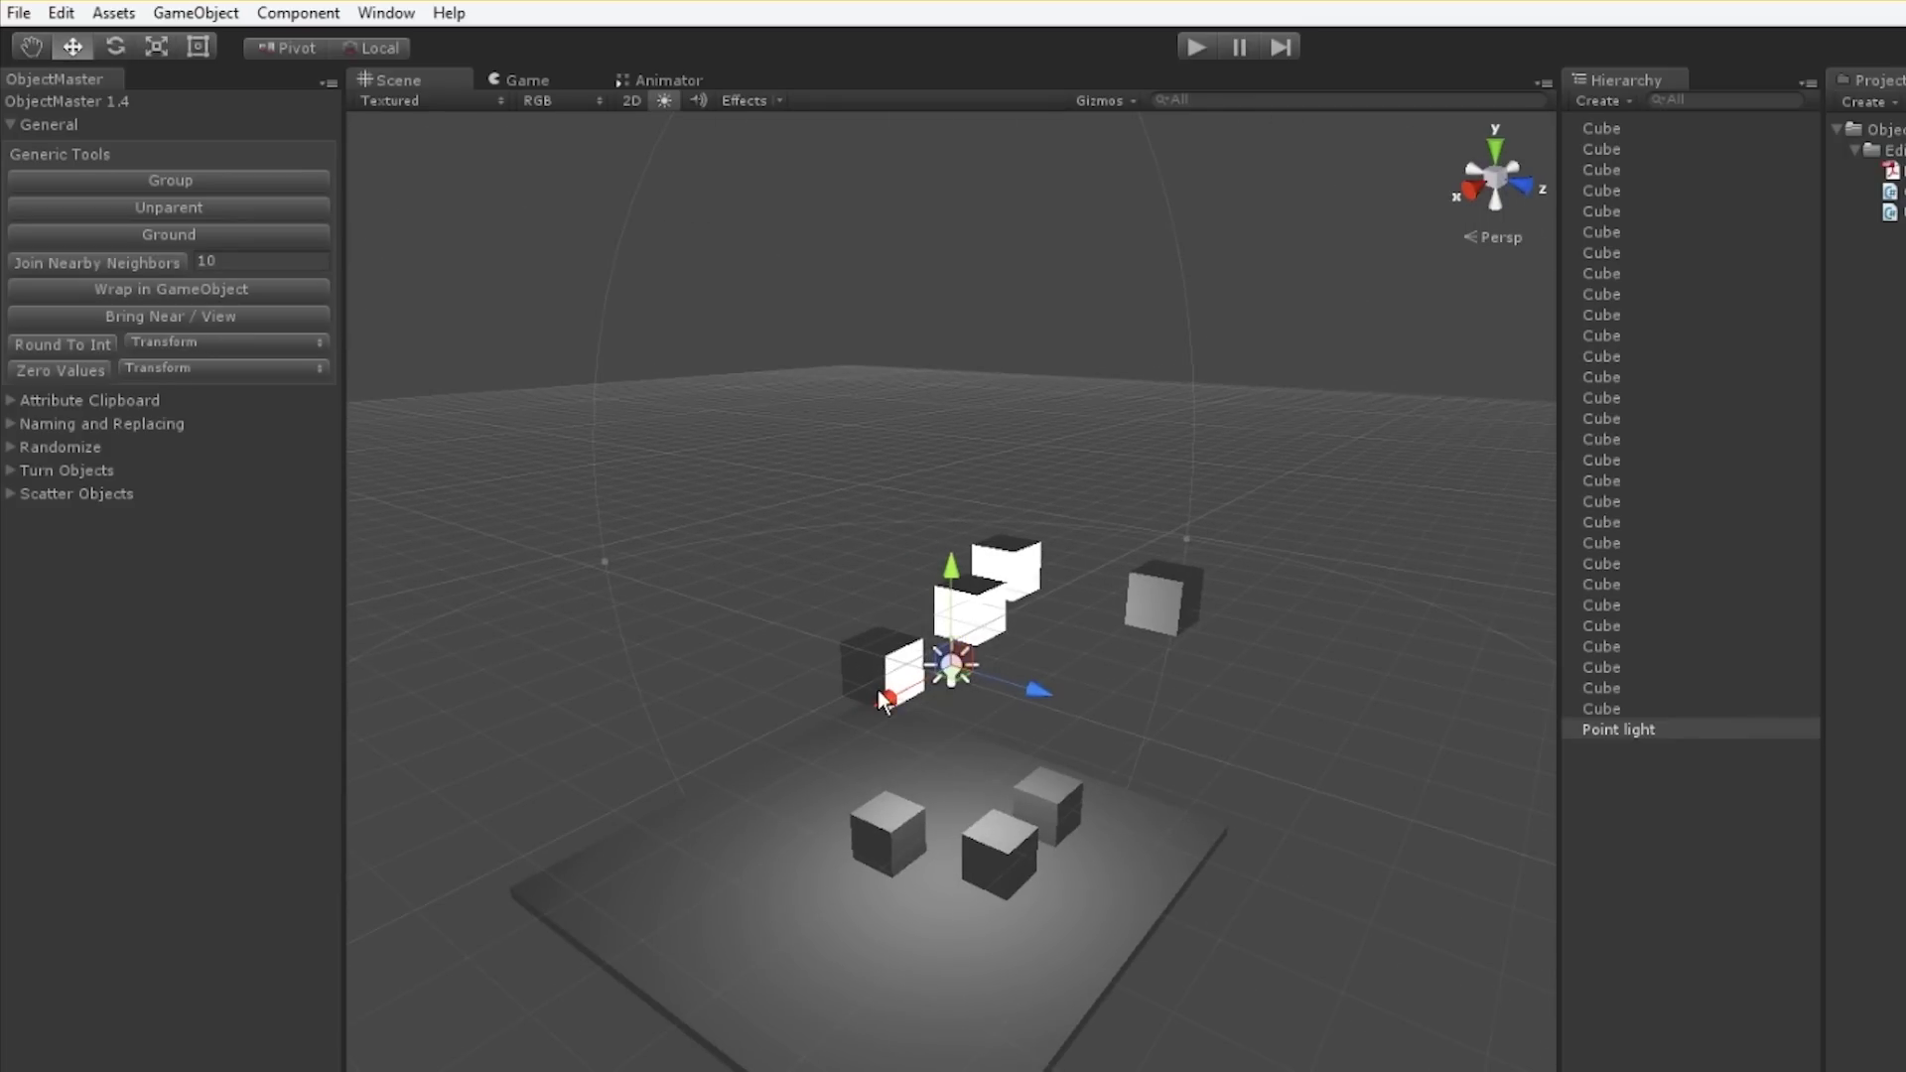
left_click_drag(885, 701, 756, 776)
- Ground the point light onto the slab, raise it above the surface again, and deselect it
left_click(159, 236)
left_click_drag(685, 993, 988, 932, "alt")
left_click_drag(942, 1039, 1195, 1033, "alt")
left_click_drag(1143, 889, 1156, 667)
left_click(1294, 833)
- Delete every cube, including the slab, leaving only the point light in the hierarchy
scroll(884, 851, "down", 3)
left_click_drag(885, 850, 841, 872, "alt")
middle_click_drag(842, 872, 840, 843)
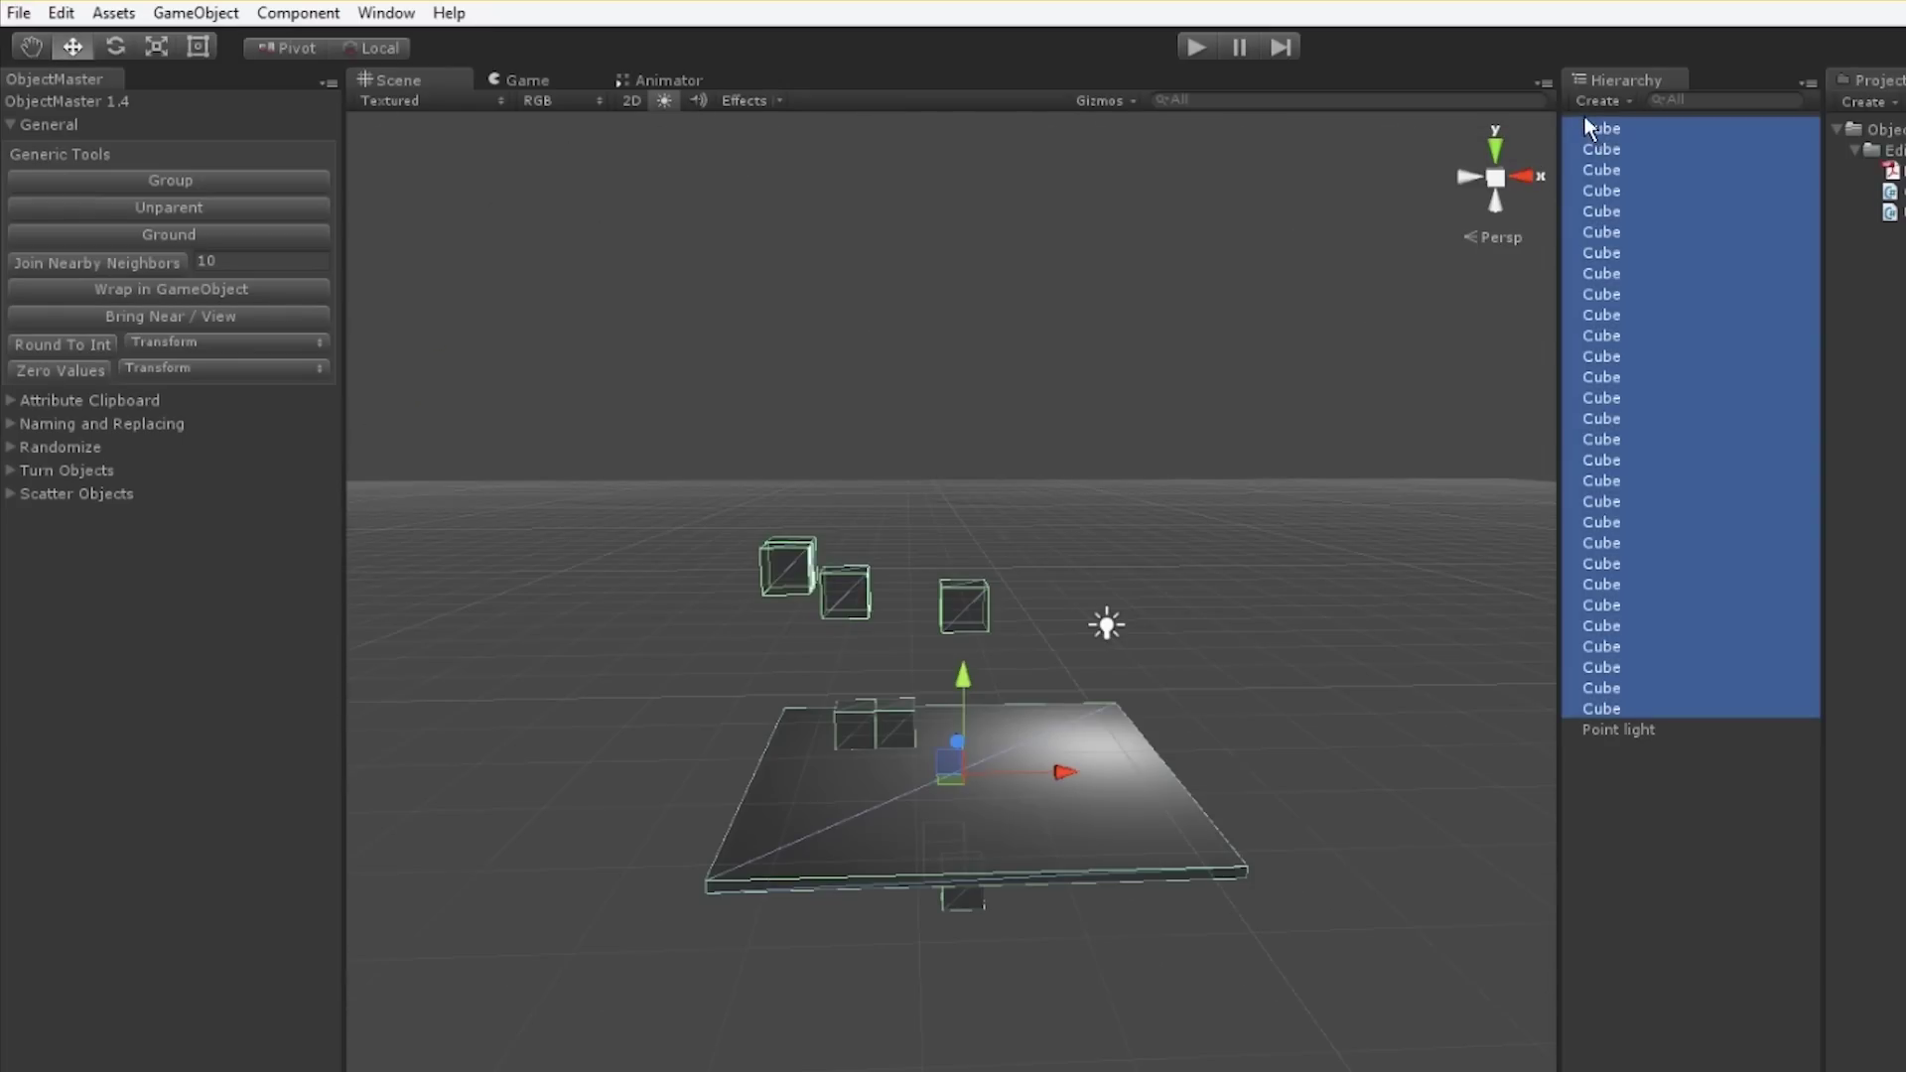
key("Delete")
- Create a new cube, duplicate it twice, and move one copy sideways to leave a small gap between the cubes
left_click(195, 12)
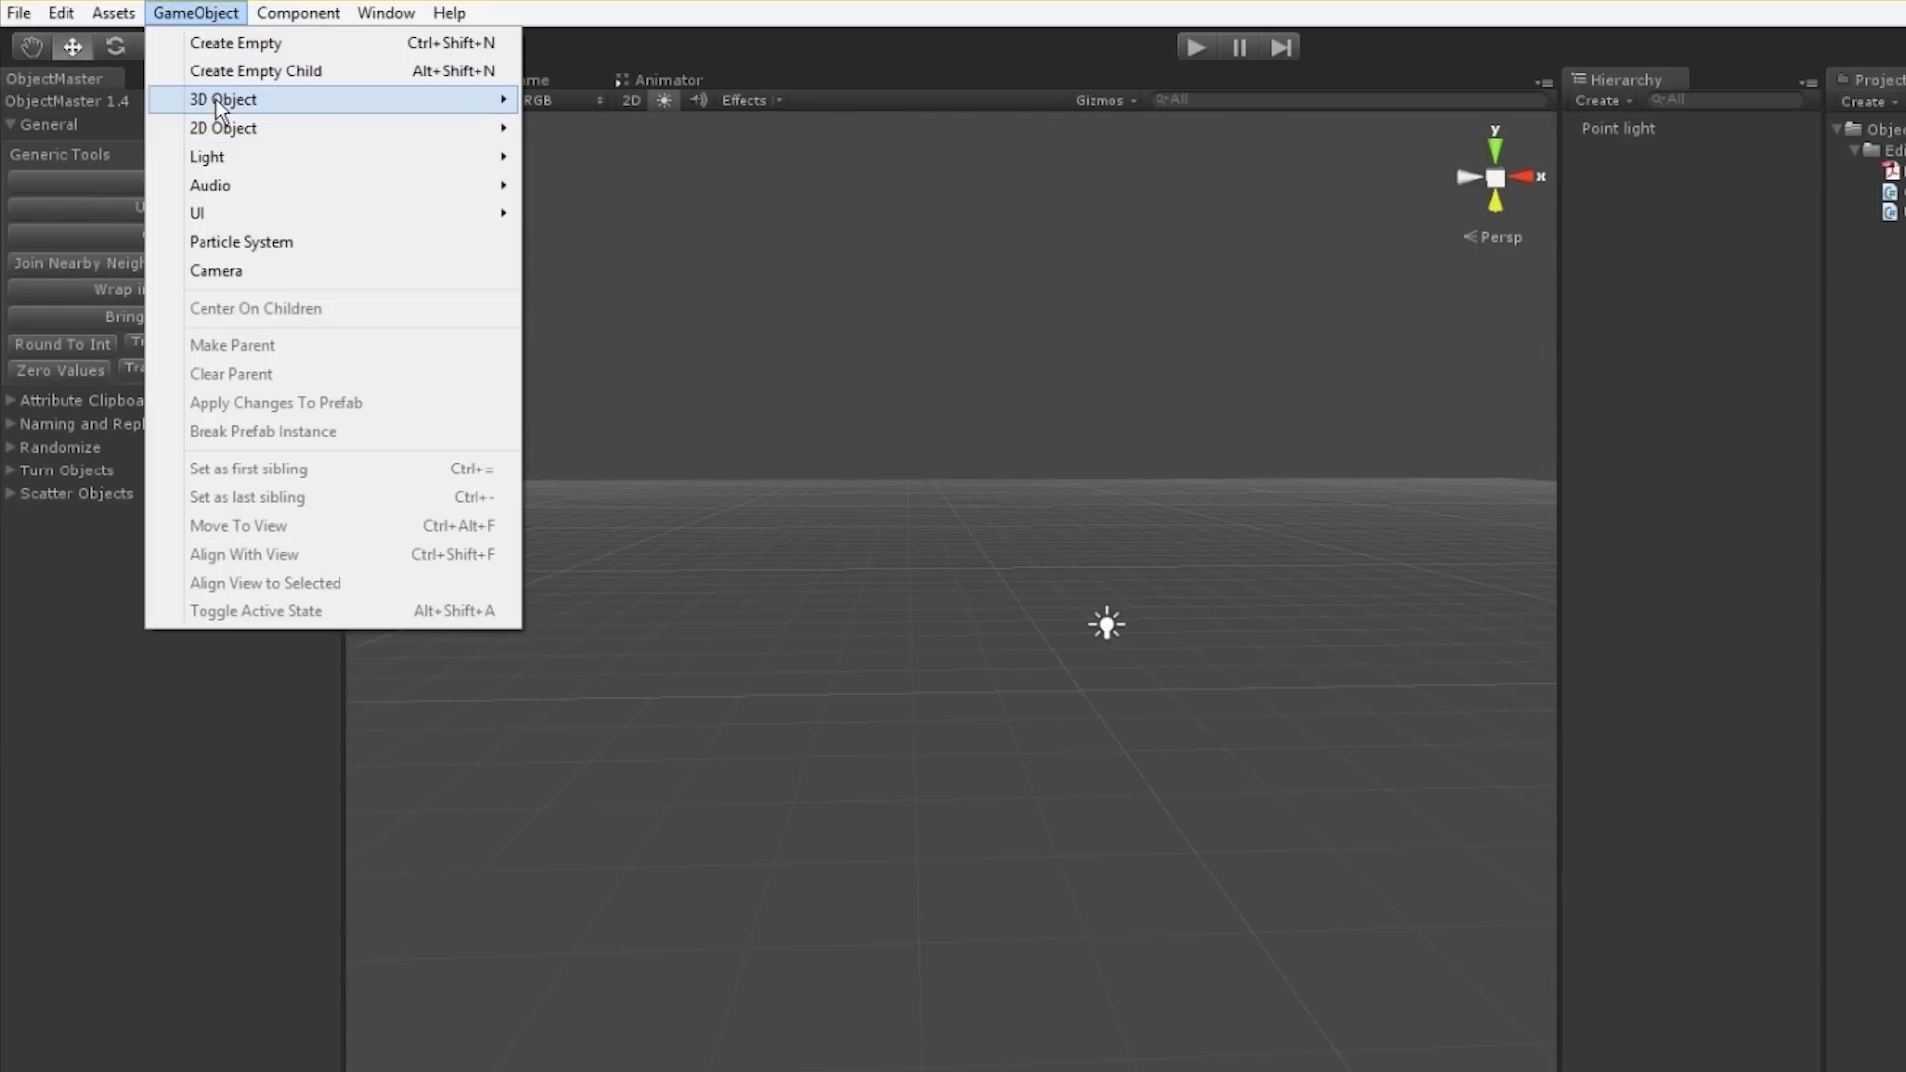
mouse_move(220, 103)
left_click(604, 109)
key("ctrl+d")
left_click_drag(936, 663, 866, 663)
key("ctrl+d")
left_click(837, 664)
- Select the cube nearer the light, attach its neighbours with Join Nearby Neighbors, and clear the selection
left_click_drag(689, 801, 695, 914, "alt")
scroll(1033, 974, "up", 6)
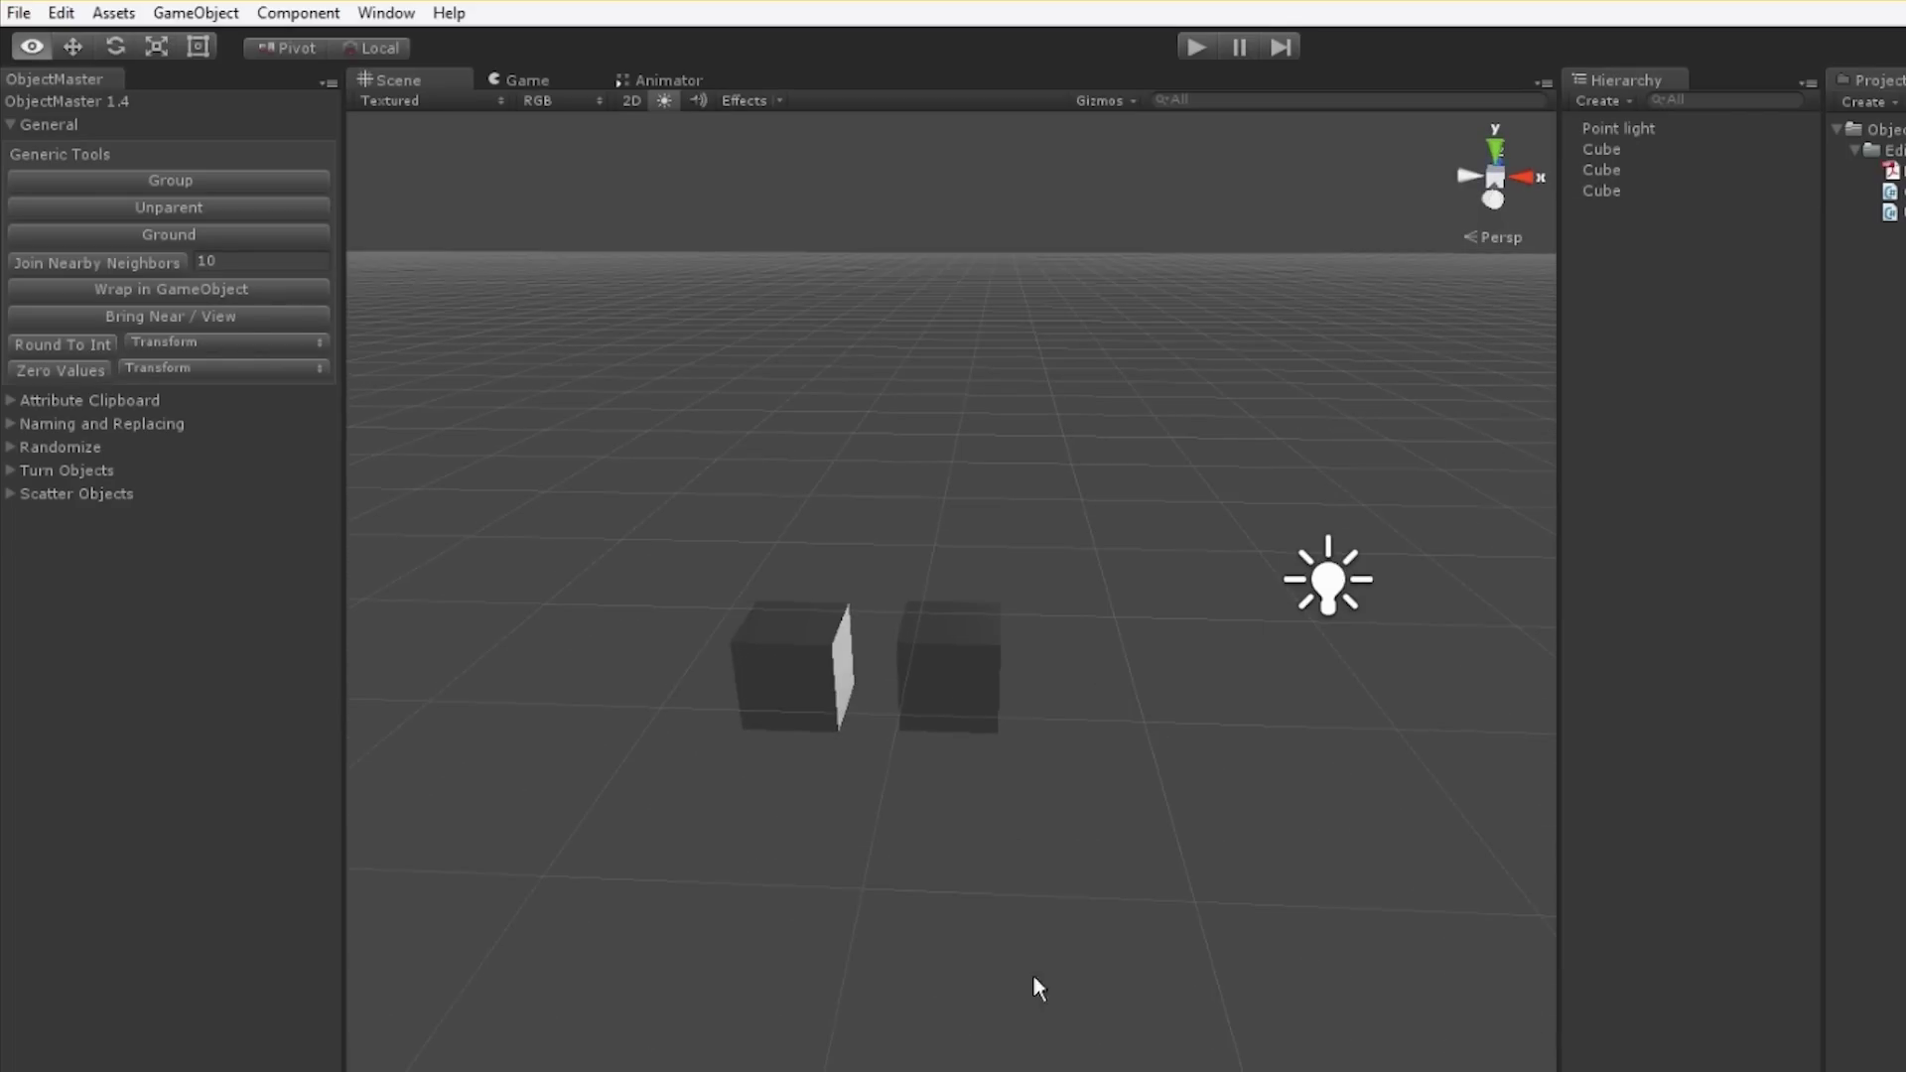
left_click(948, 685)
key("f")
left_click_drag(796, 771, 580, 657, "alt")
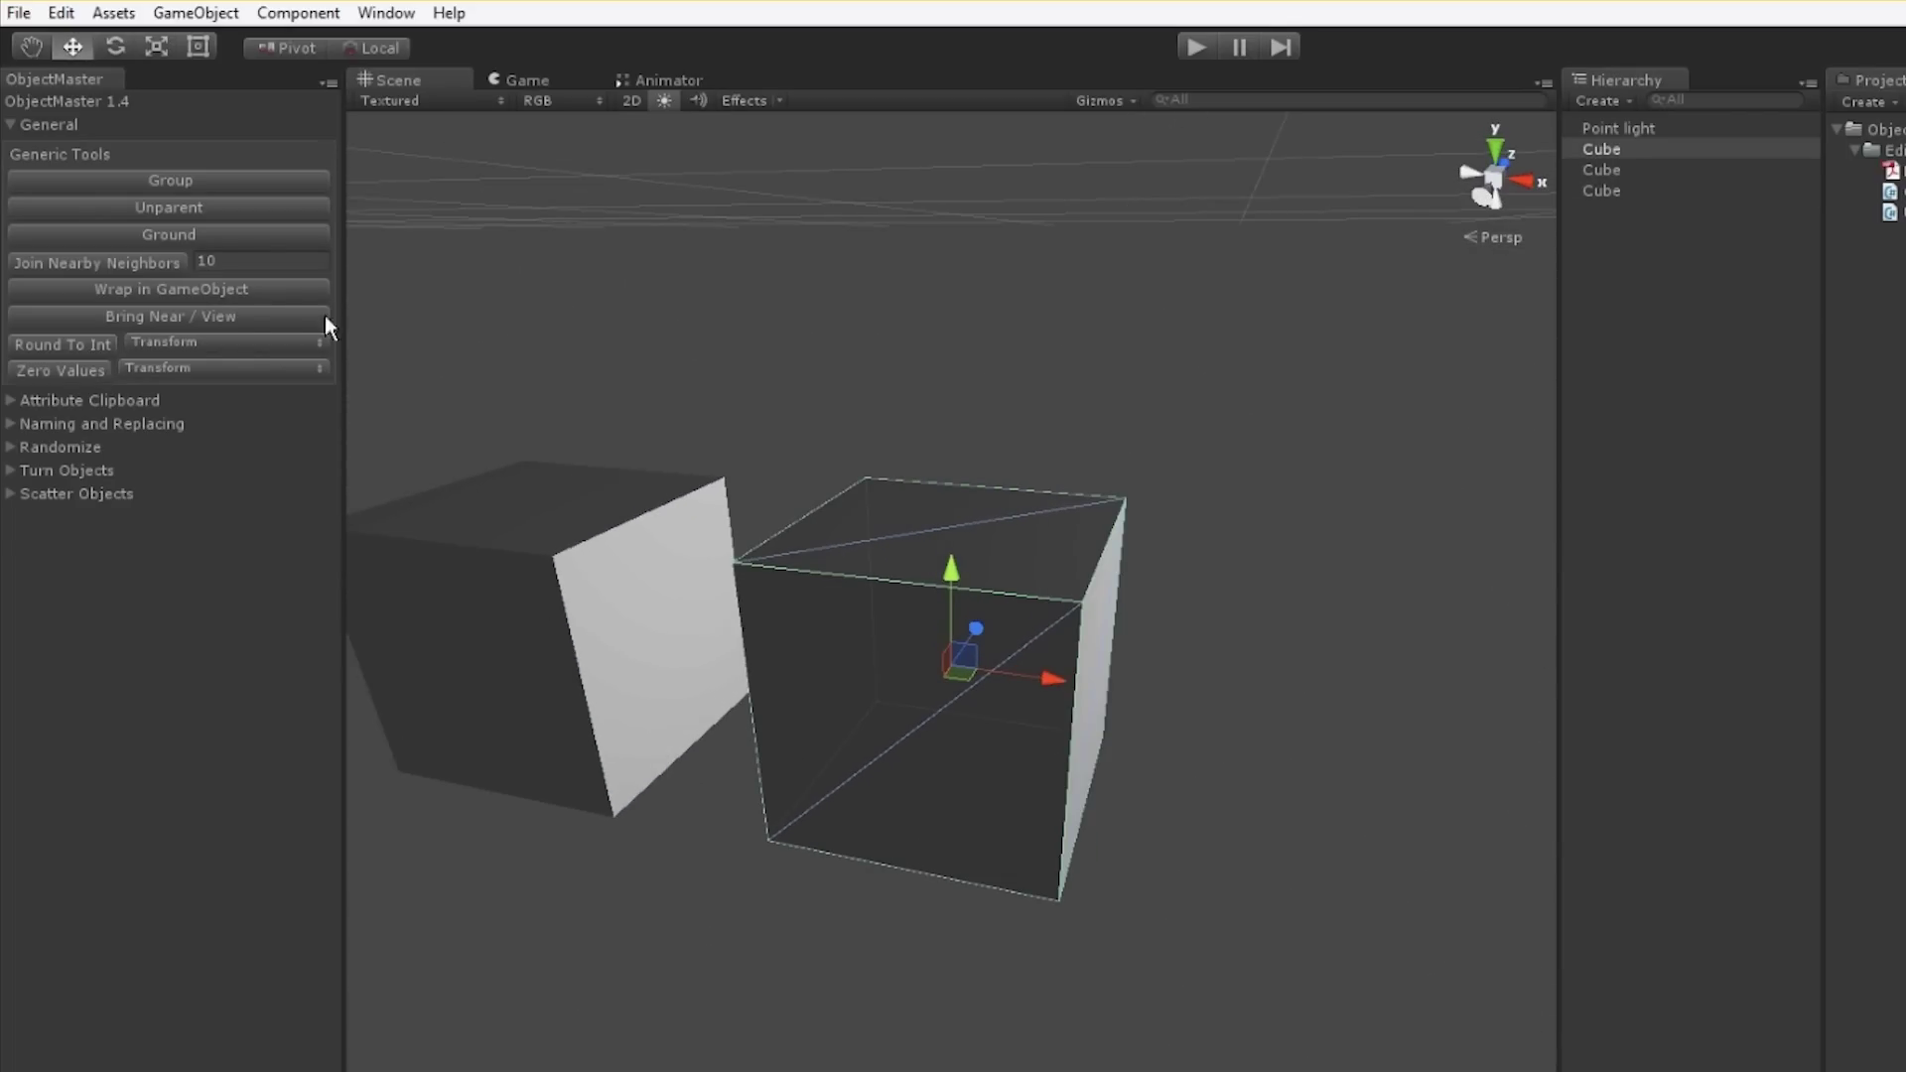
left_click(111, 270)
left_click(735, 466)
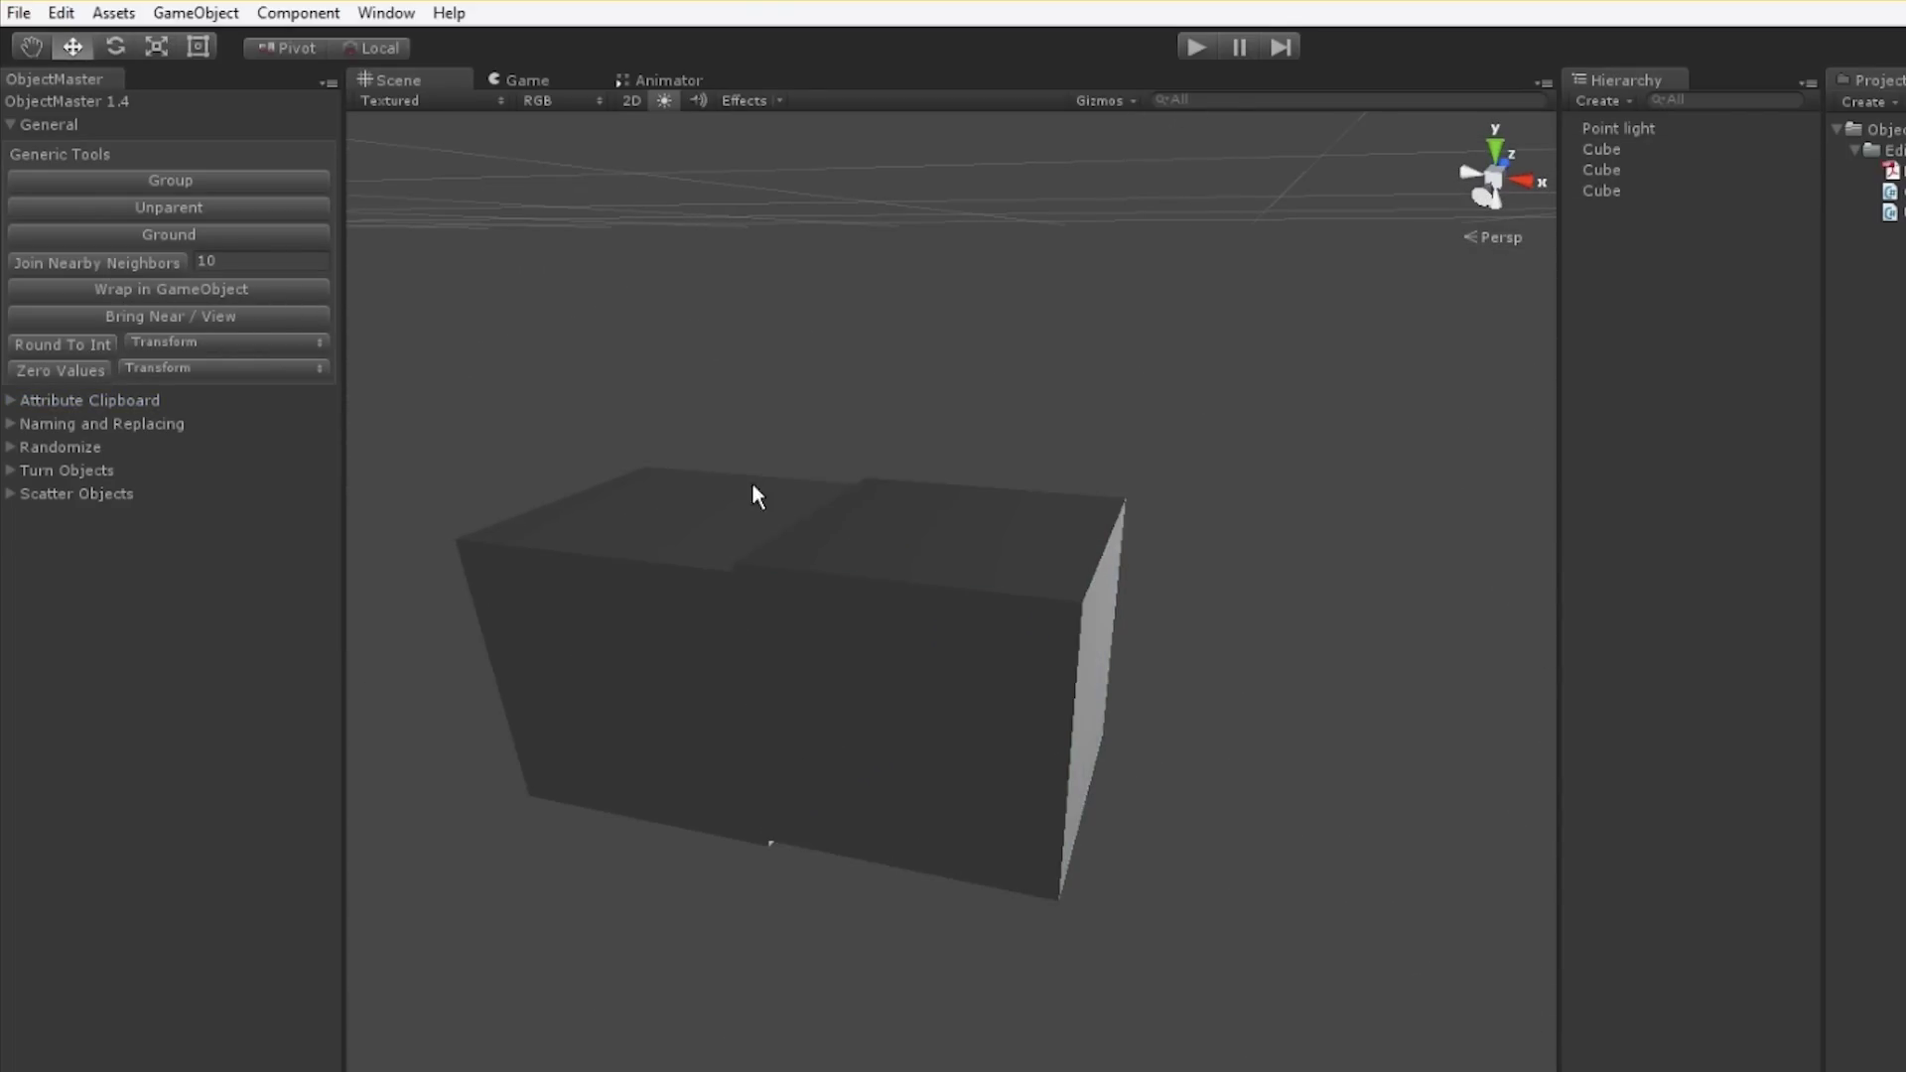
- Duplicate the separate cube and move the copy up and away from the other cubes
scroll(775, 556, "down", 3)
left_click_drag(800, 675, 1135, 622, "alt")
left_click(945, 649)
key("ctrl+d")
middle_click_drag(1261, 589, 1085, 630)
left_click_drag(936, 647, 631, 310)
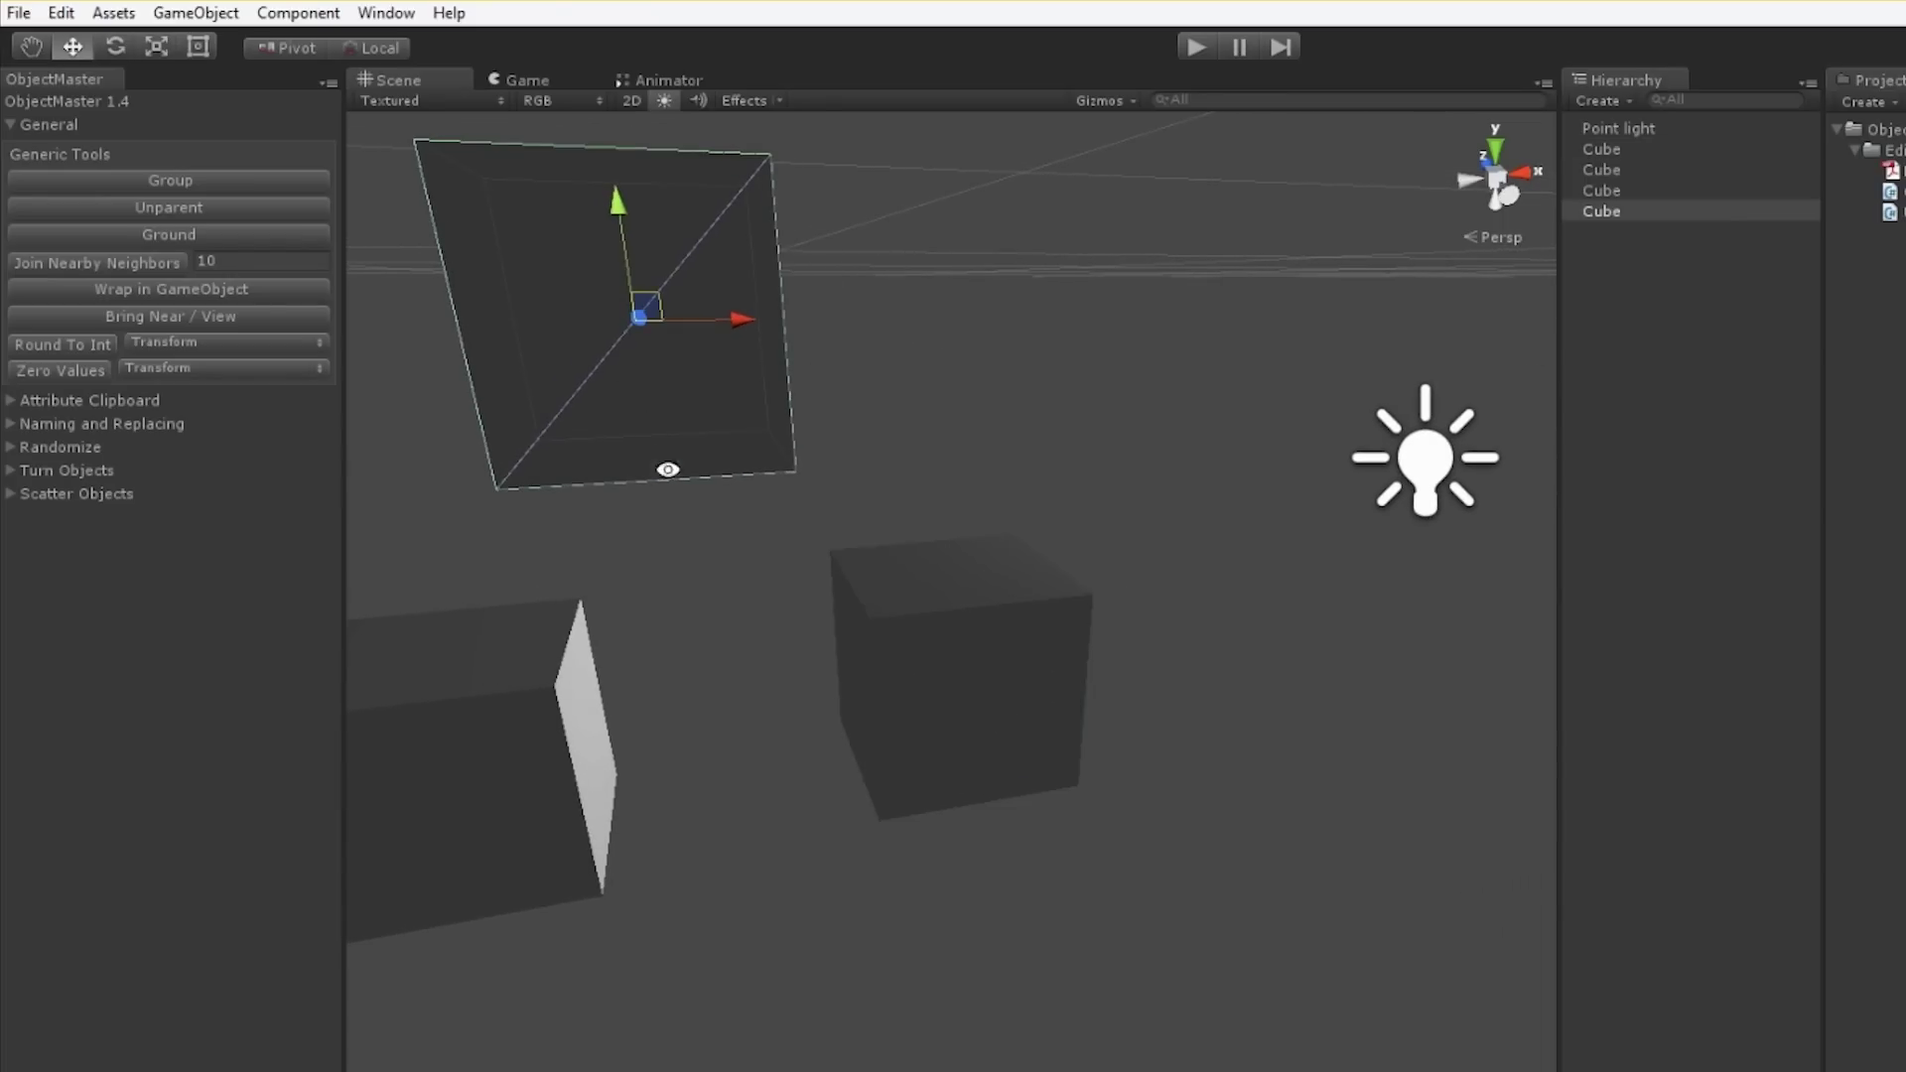
- Add two more cubes to the selected copy, run Join Nearby Neighbors with a value of 10, and clear the selection
middle_click_drag(668, 468, 817, 493)
left_click(1003, 744, "shift")
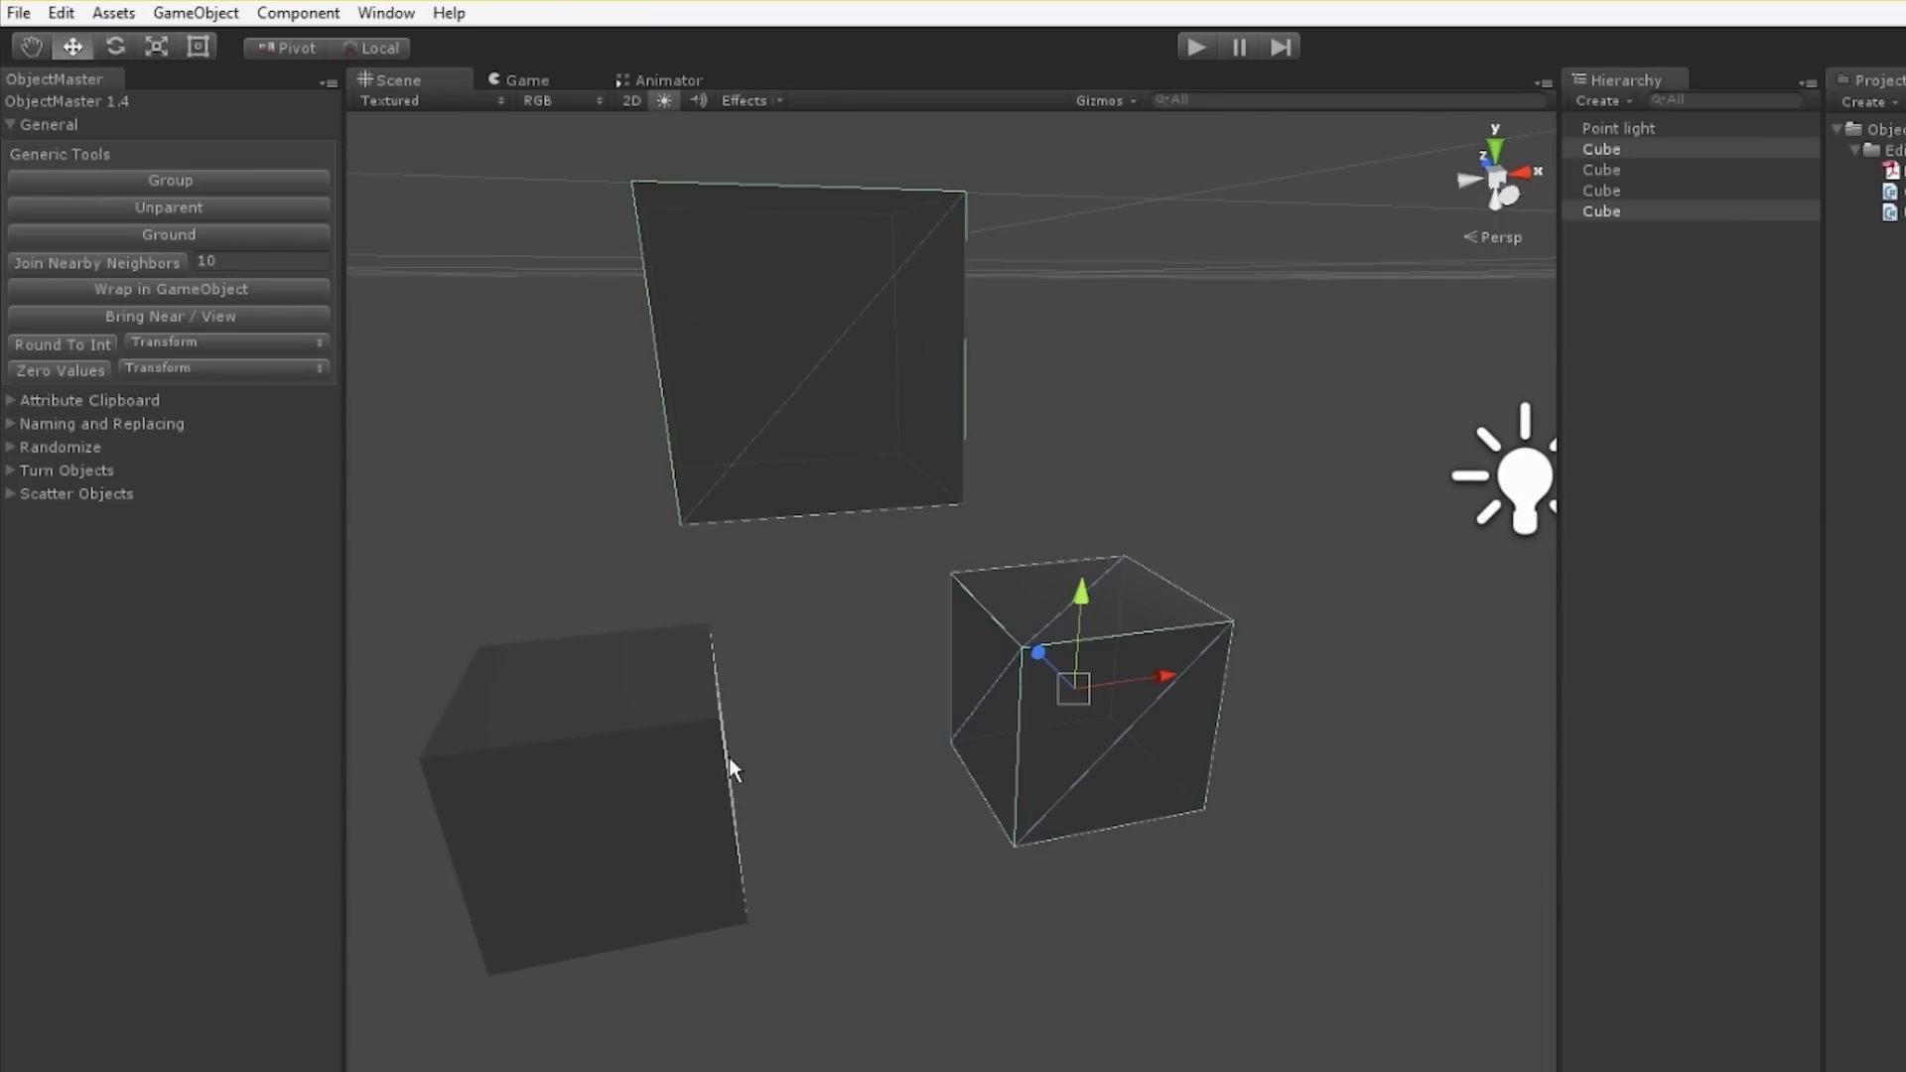
left_click(713, 773, "shift")
left_click(164, 266)
left_click(164, 266)
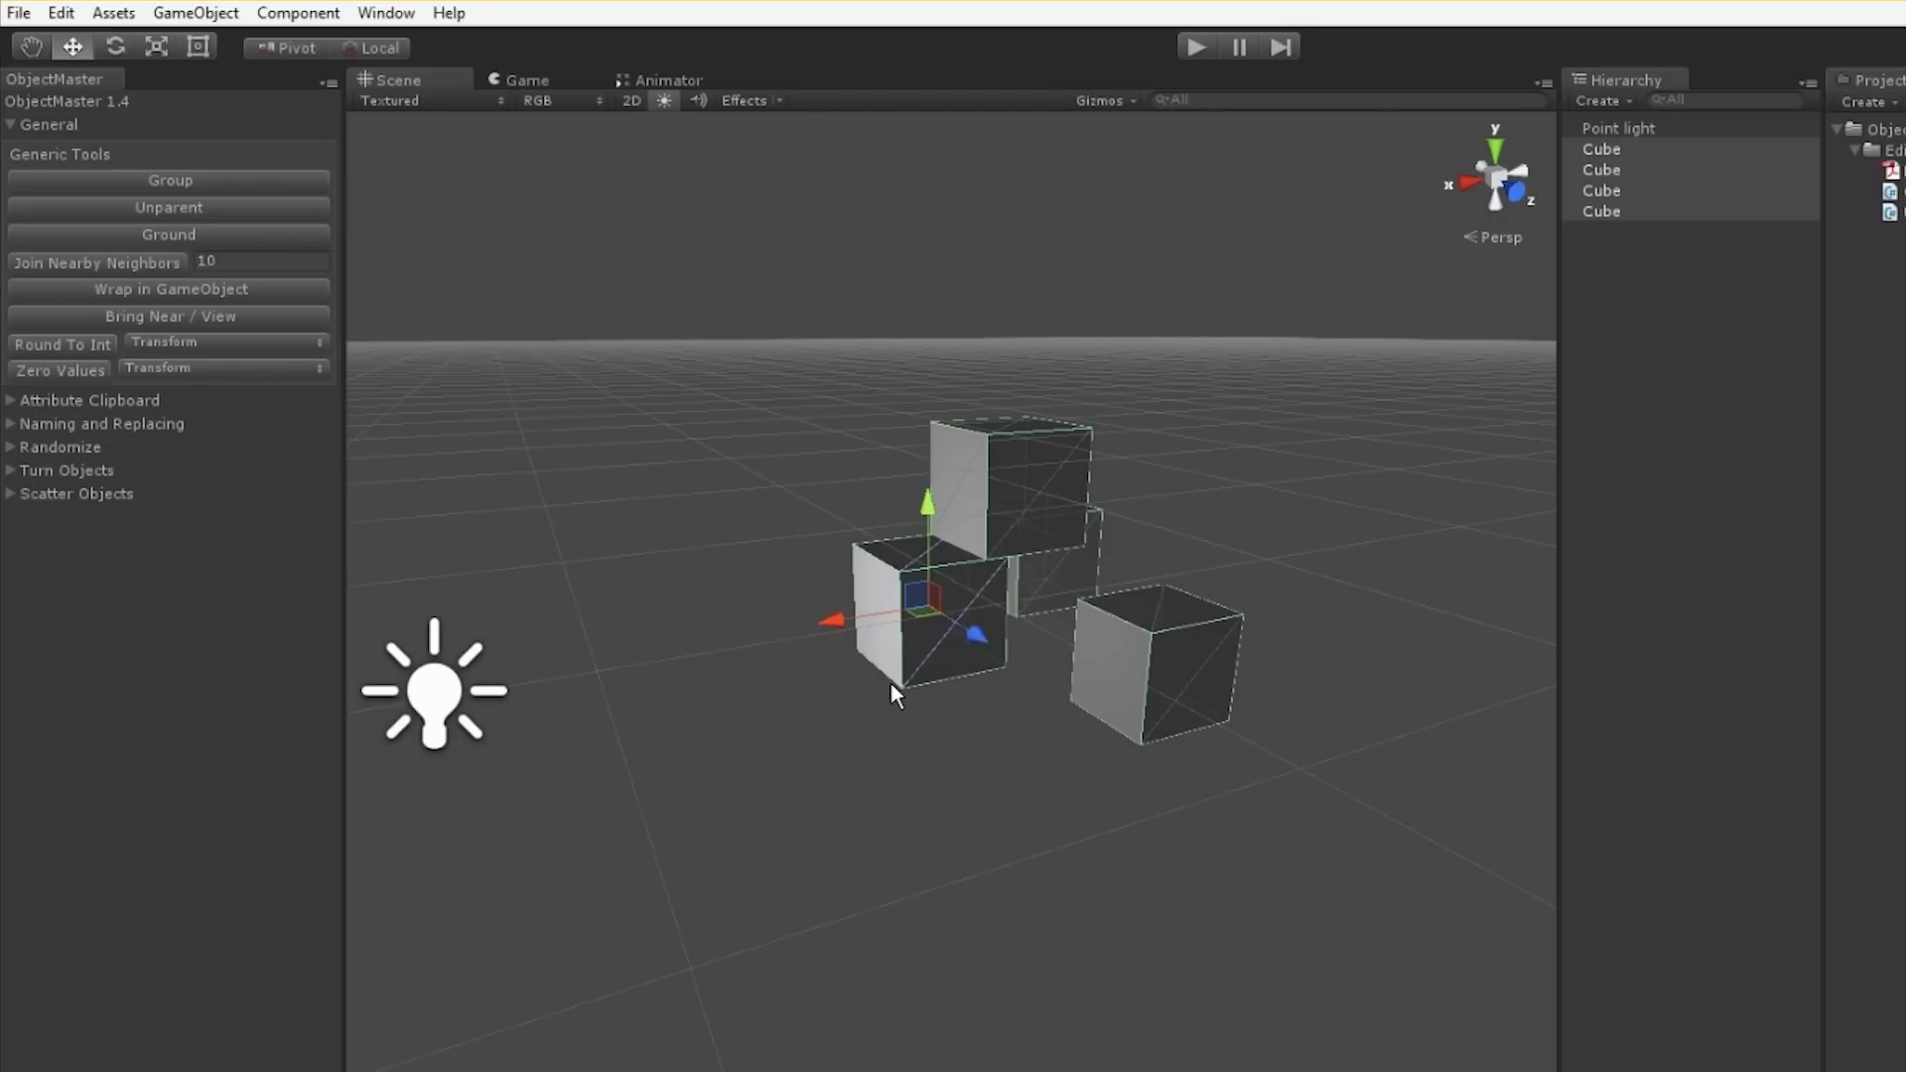
left_click(890, 682)
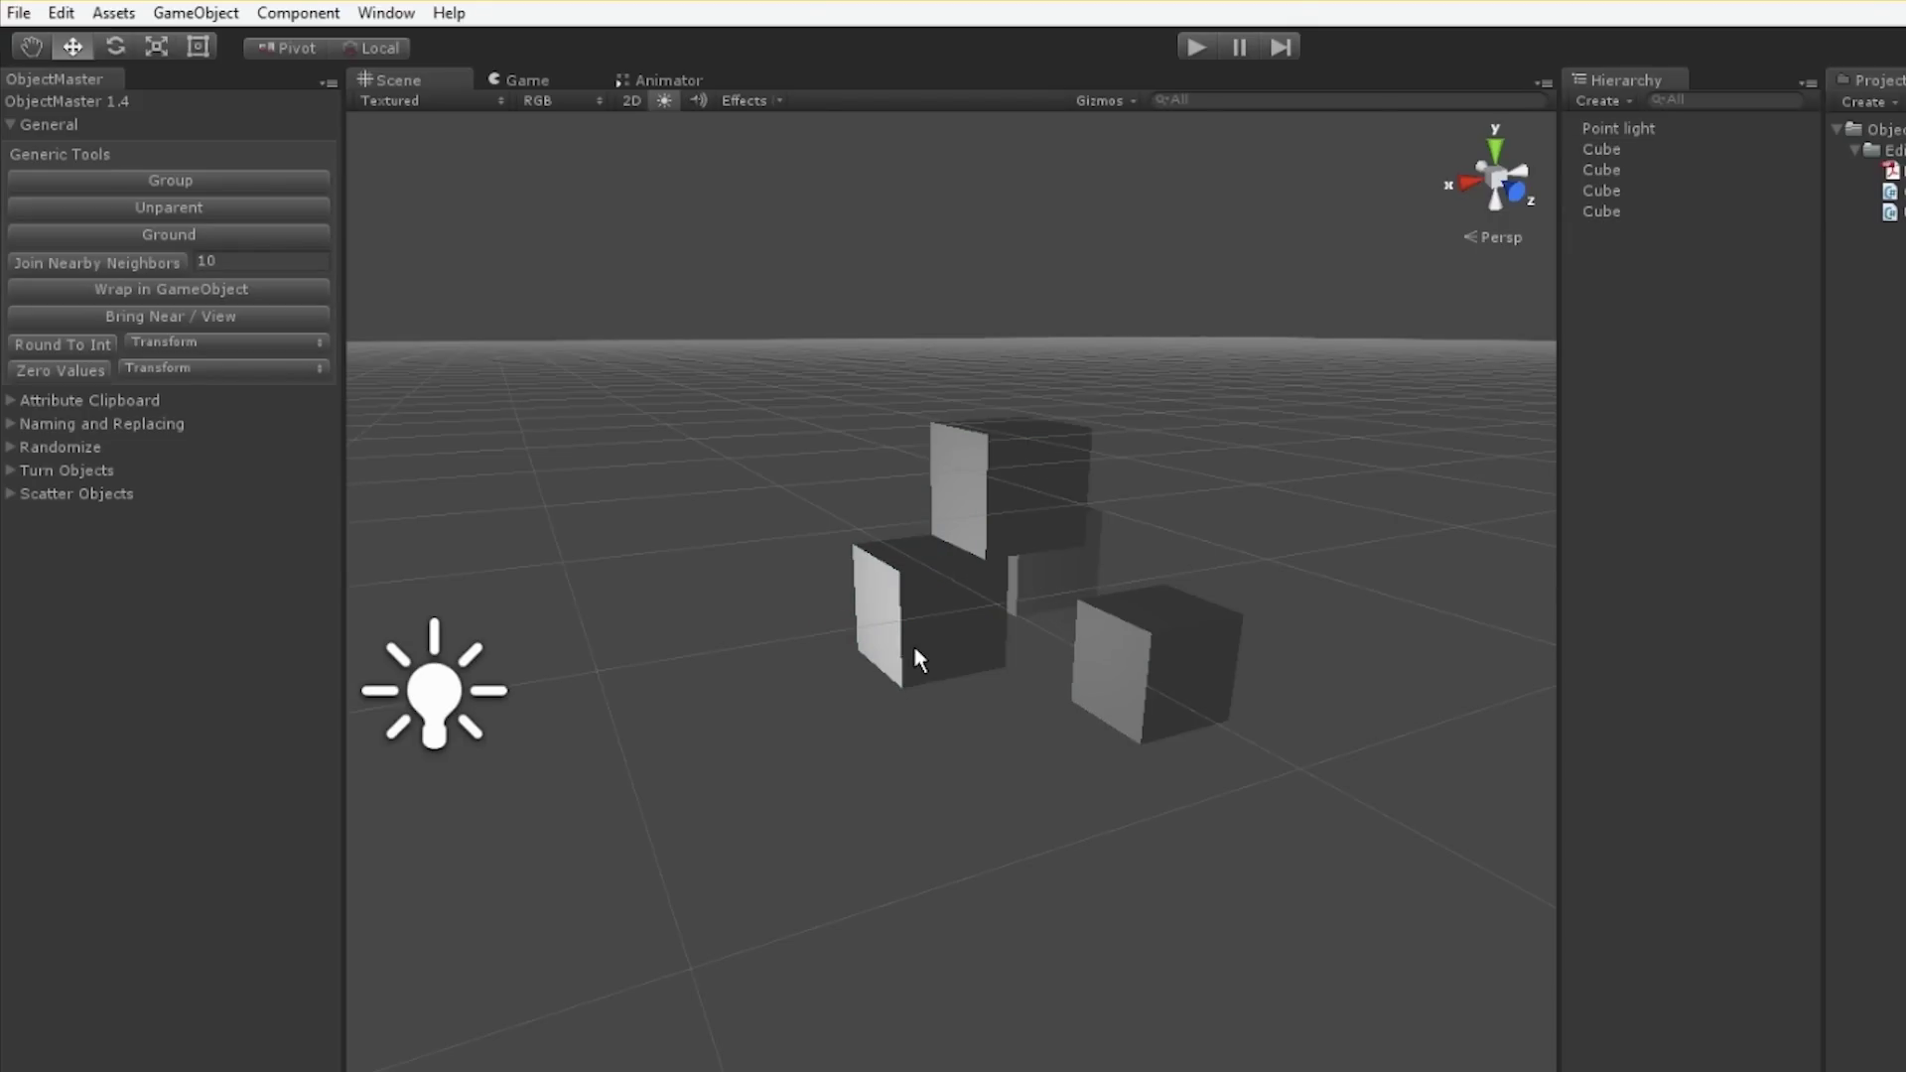
- Wrap the first cube in a parent GameObject, check the nested cube in the hierarchy, and deselect it
left_click(914, 645)
left_click(1602, 151)
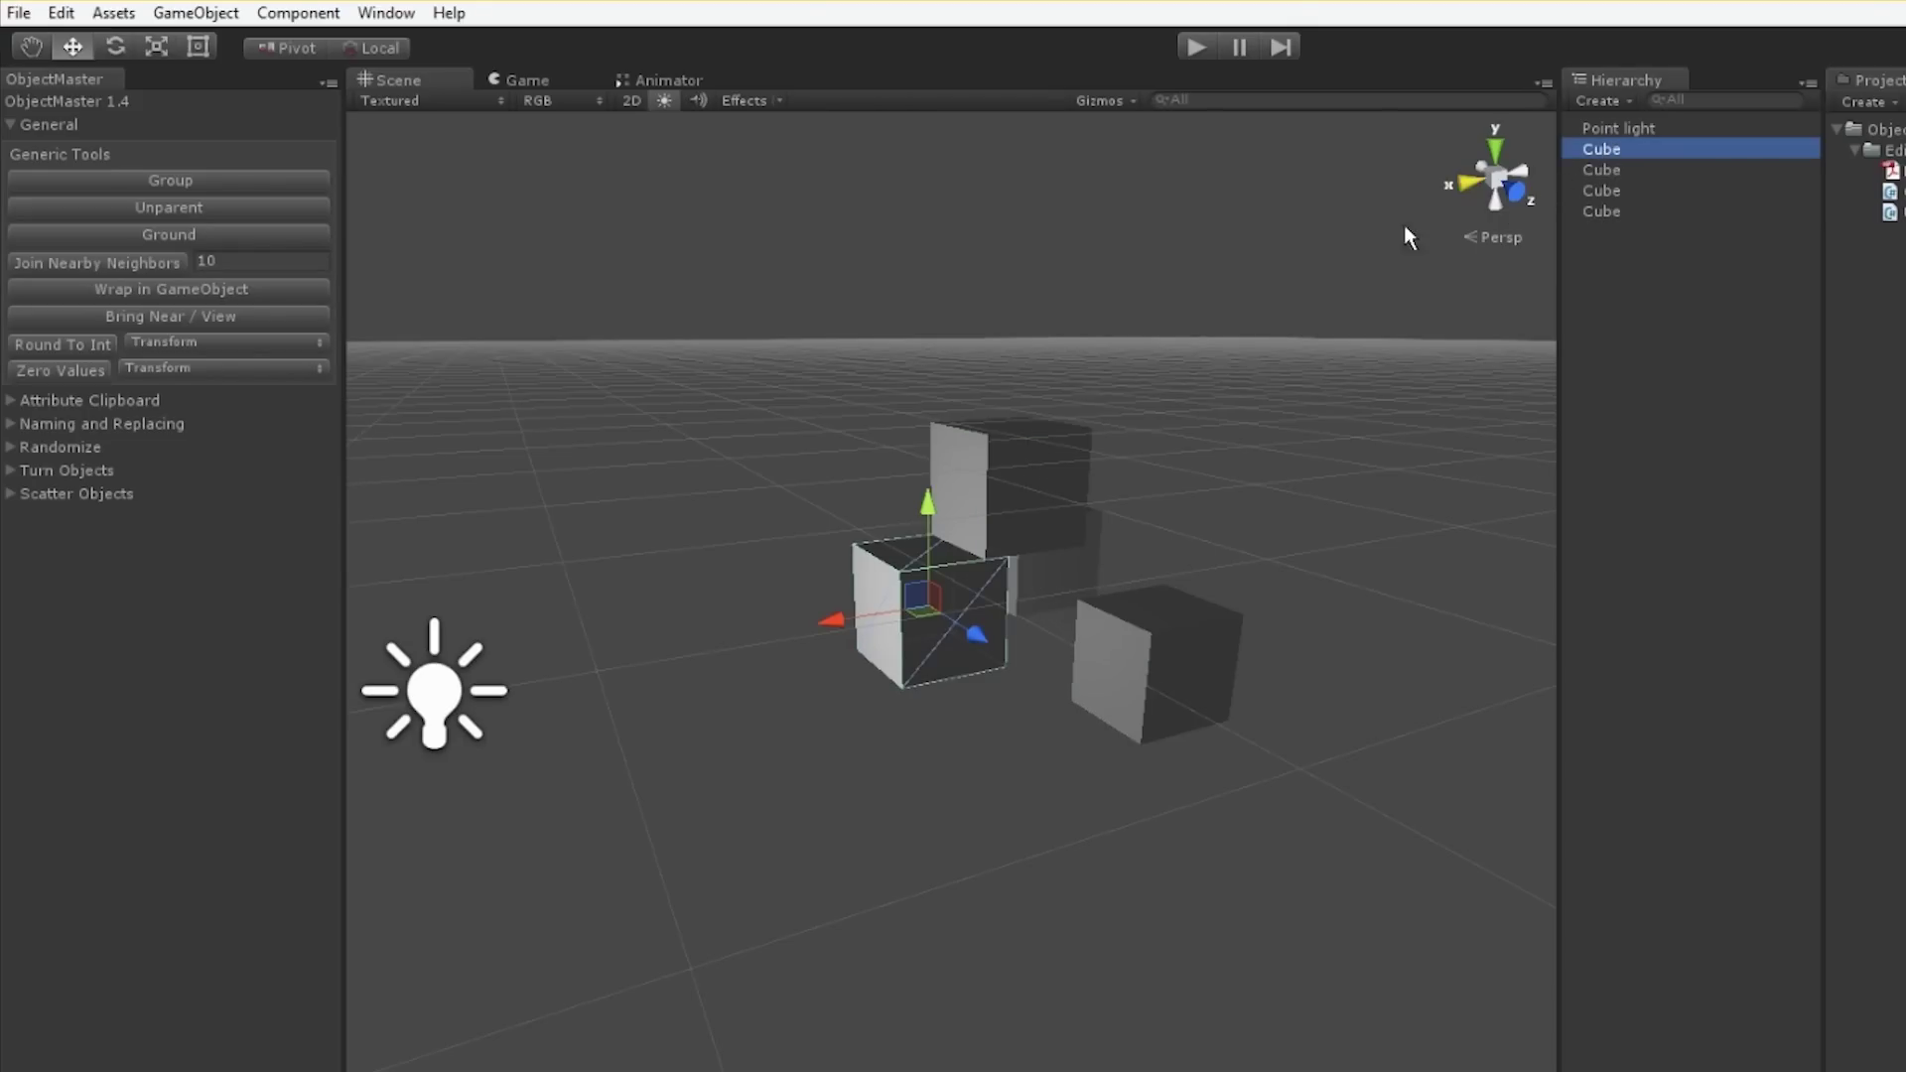
left_click(224, 290)
left_click(1604, 154)
left_click(1618, 170)
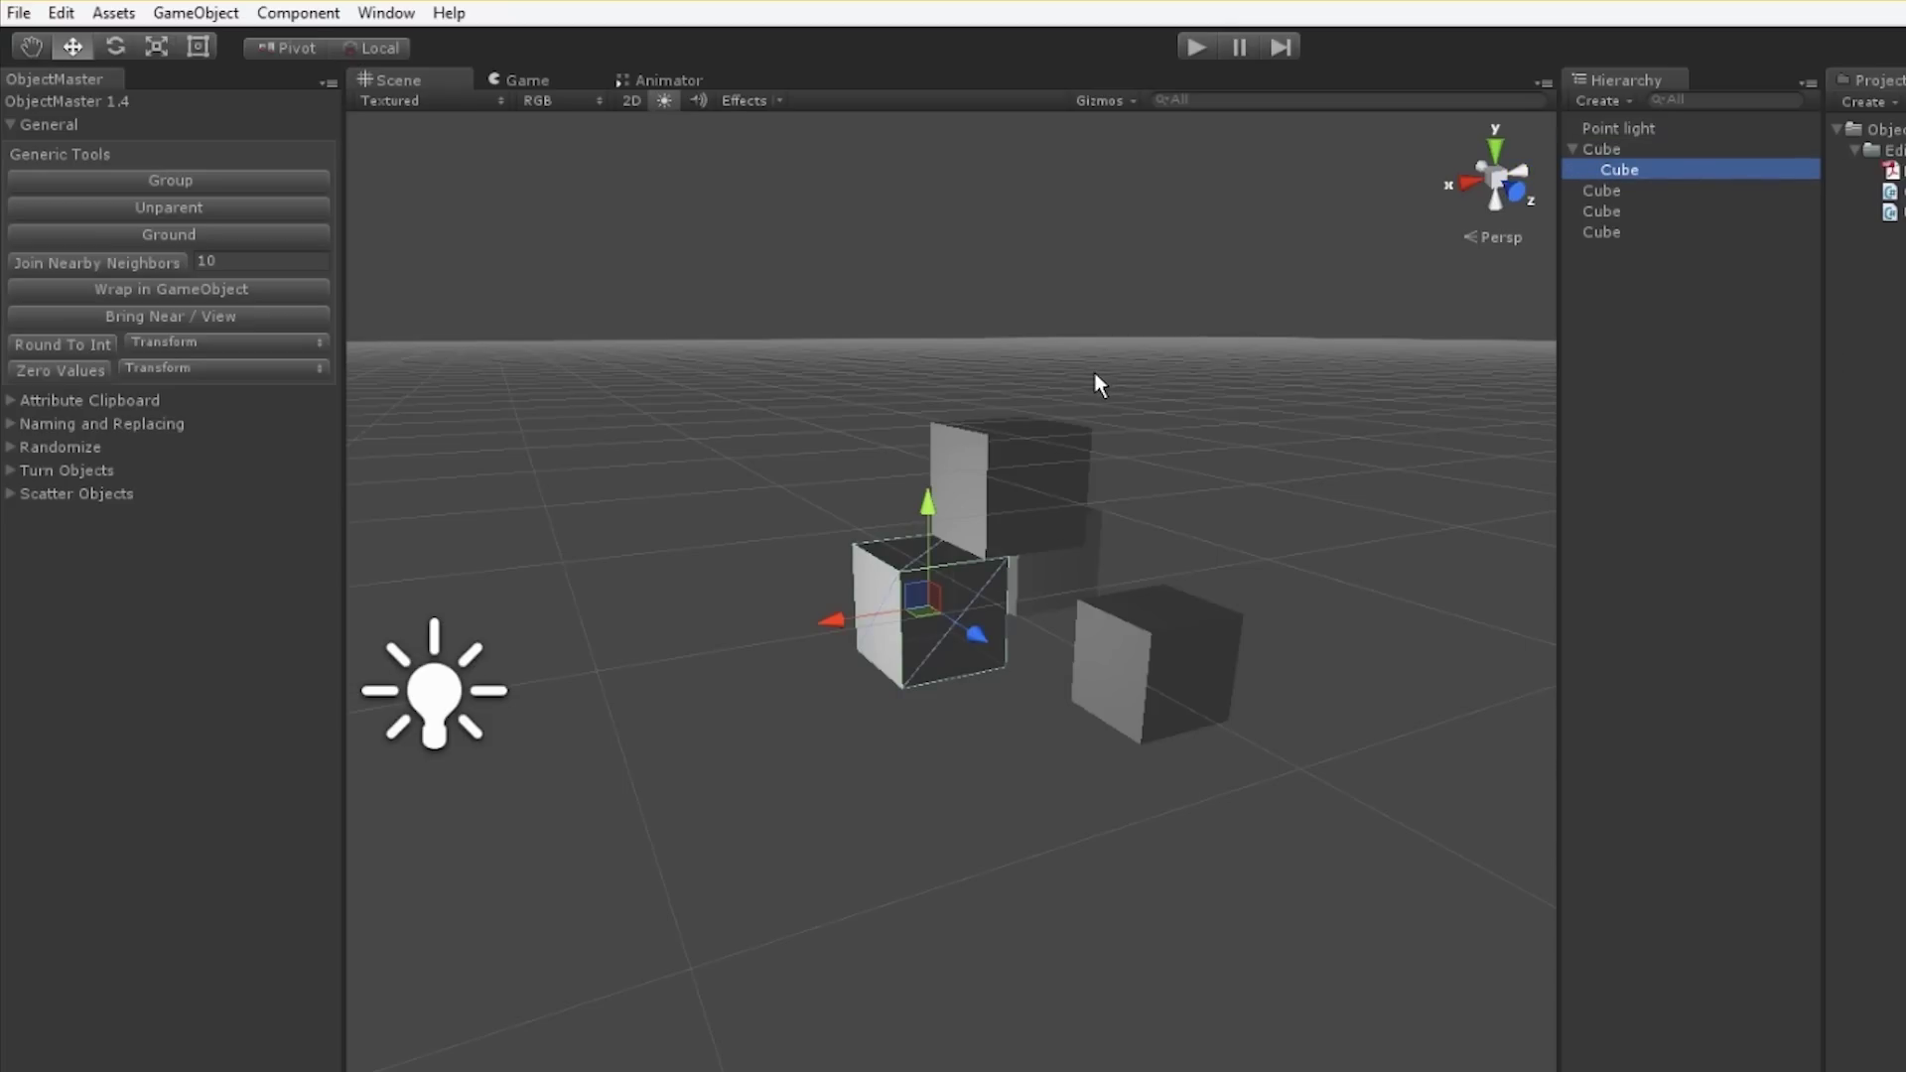
left_click(617, 439)
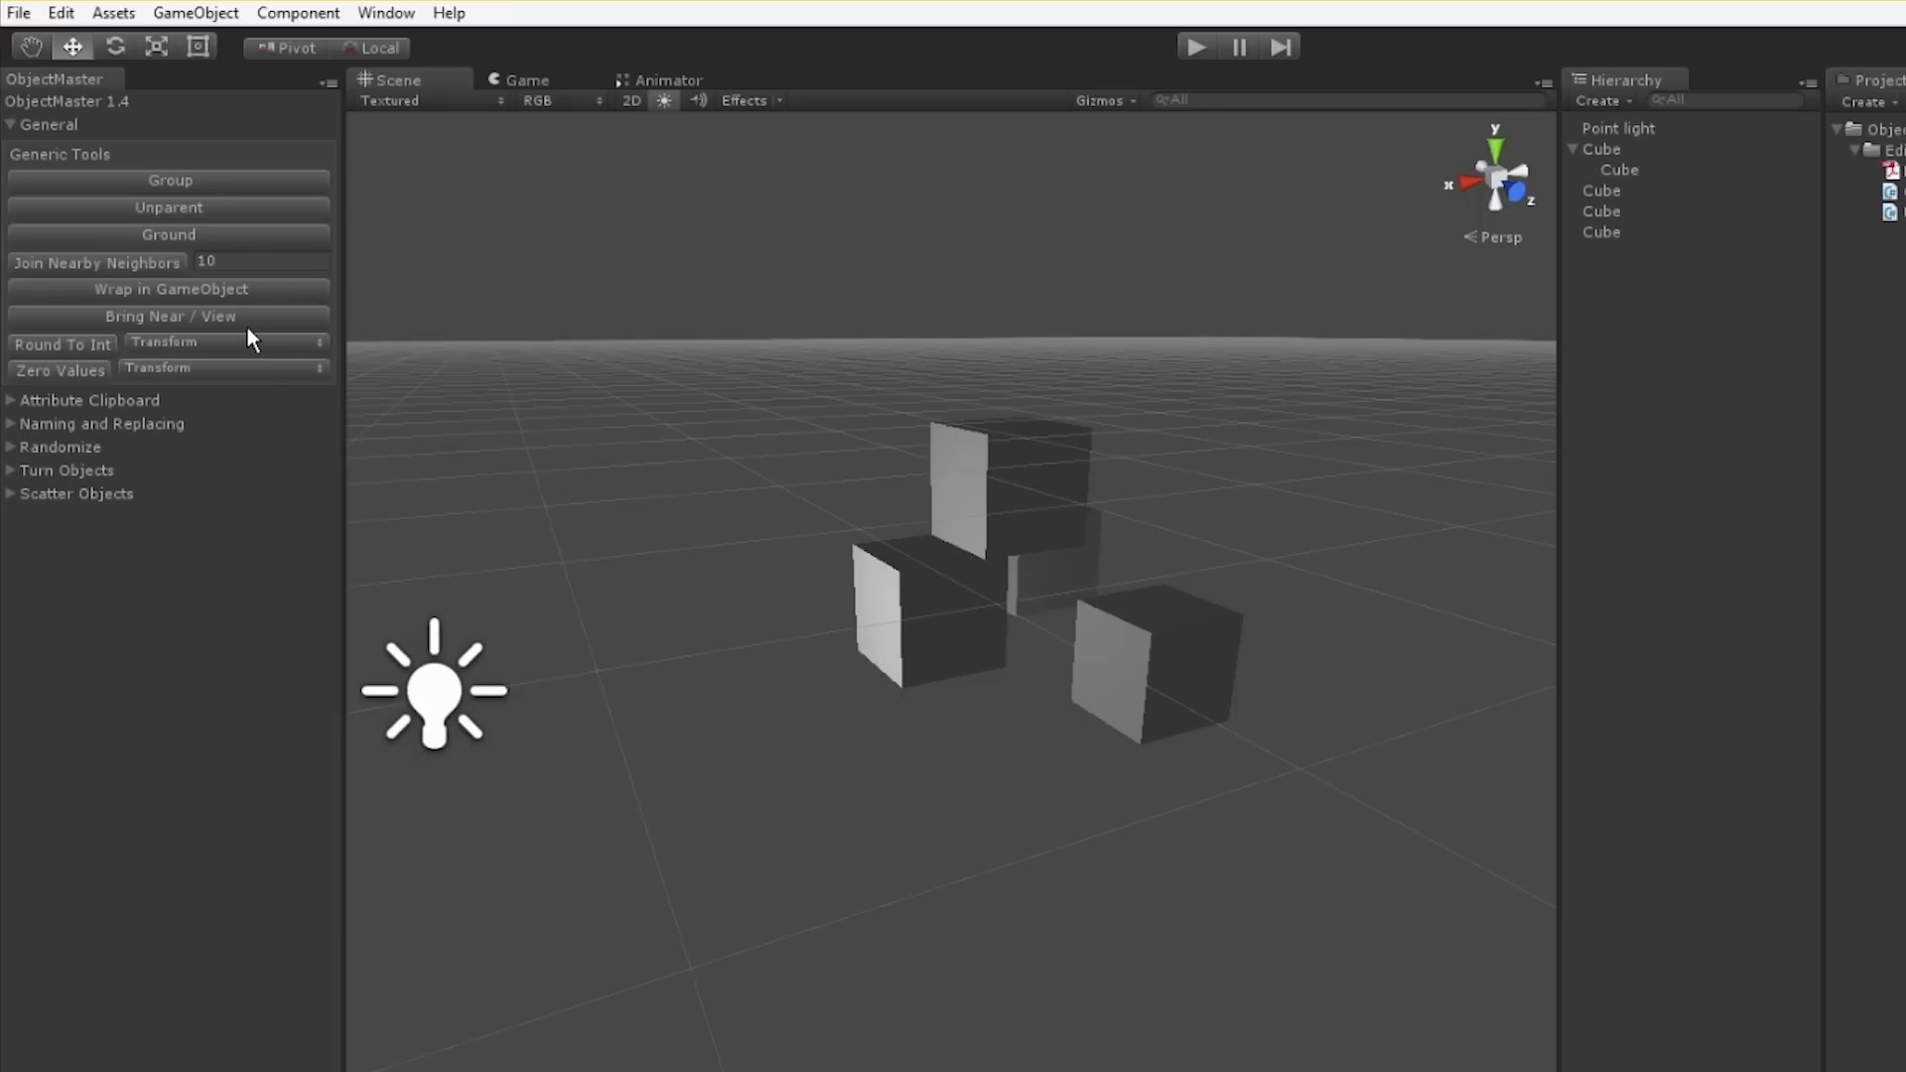
- Select the wrapped cube, look away from it, and bring it into the current view with Bring Near / View
left_click(943, 641)
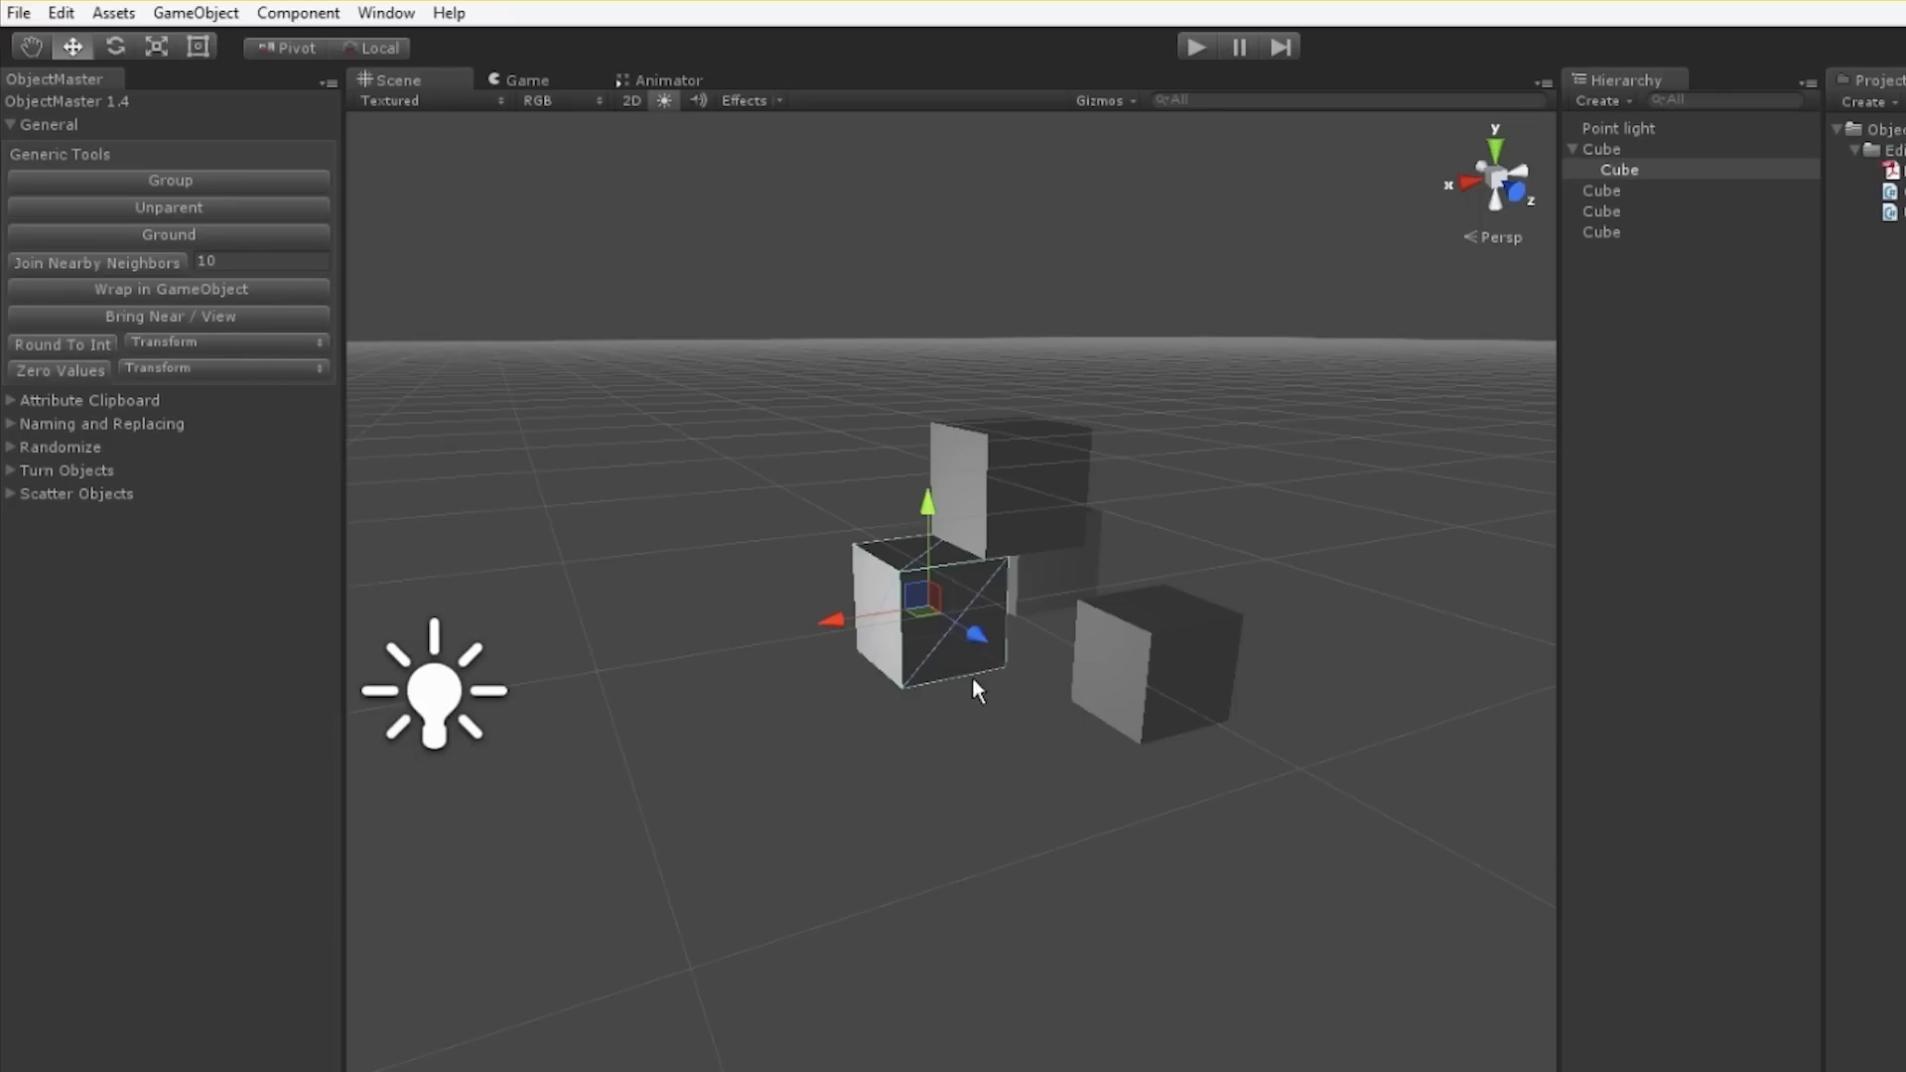
middle_click_drag(626, 867, 1390, 884, "alt")
middle_click_drag(712, 983, 1436, 1015, "alt")
right_click_drag(1436, 1015, 1149, 936)
left_click(161, 318)
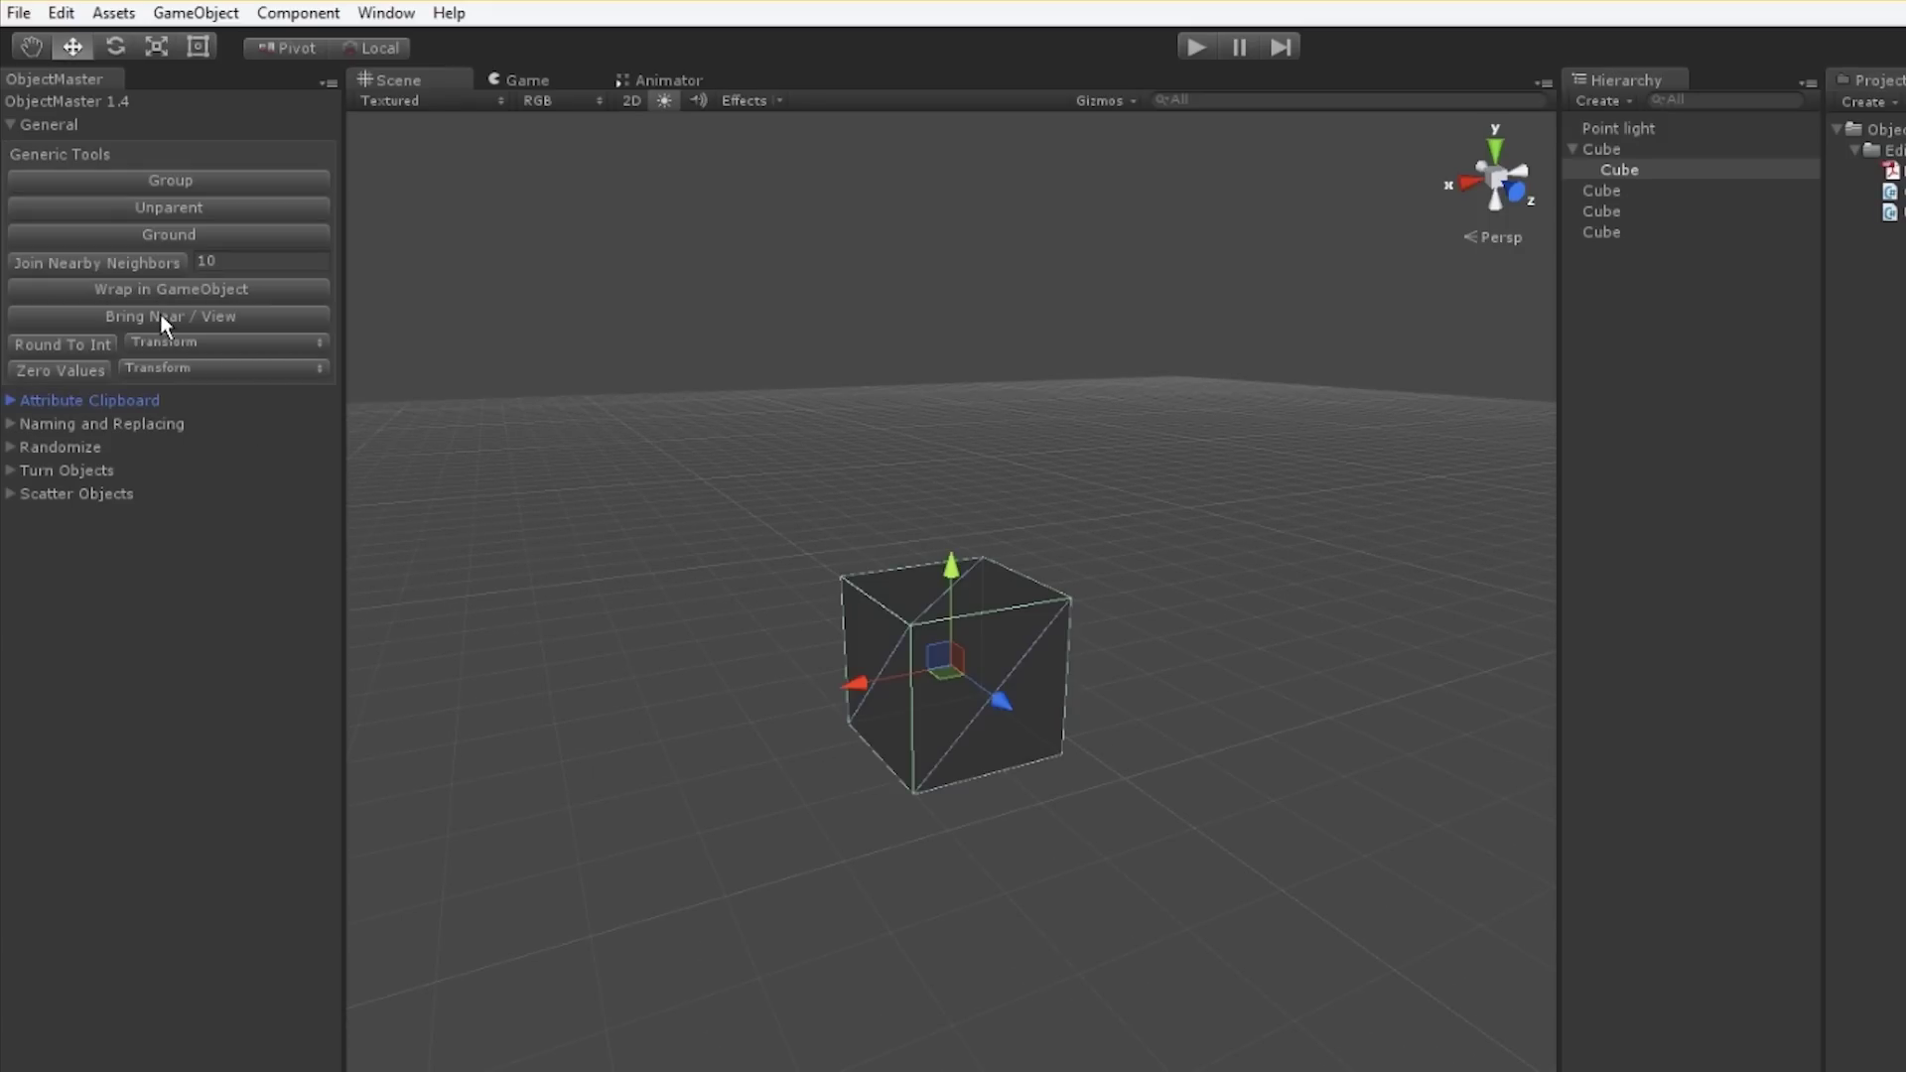
- Inspect the relocated cube from other angles and undo the Bring Near / View move
right_click_drag(834, 809, 596, 809)
middle_click_drag(1032, 646, 799, 655)
key("f")
left_click_drag(799, 655, 560, 829, "alt")
scroll(829, 910, "down", 6, "alt")
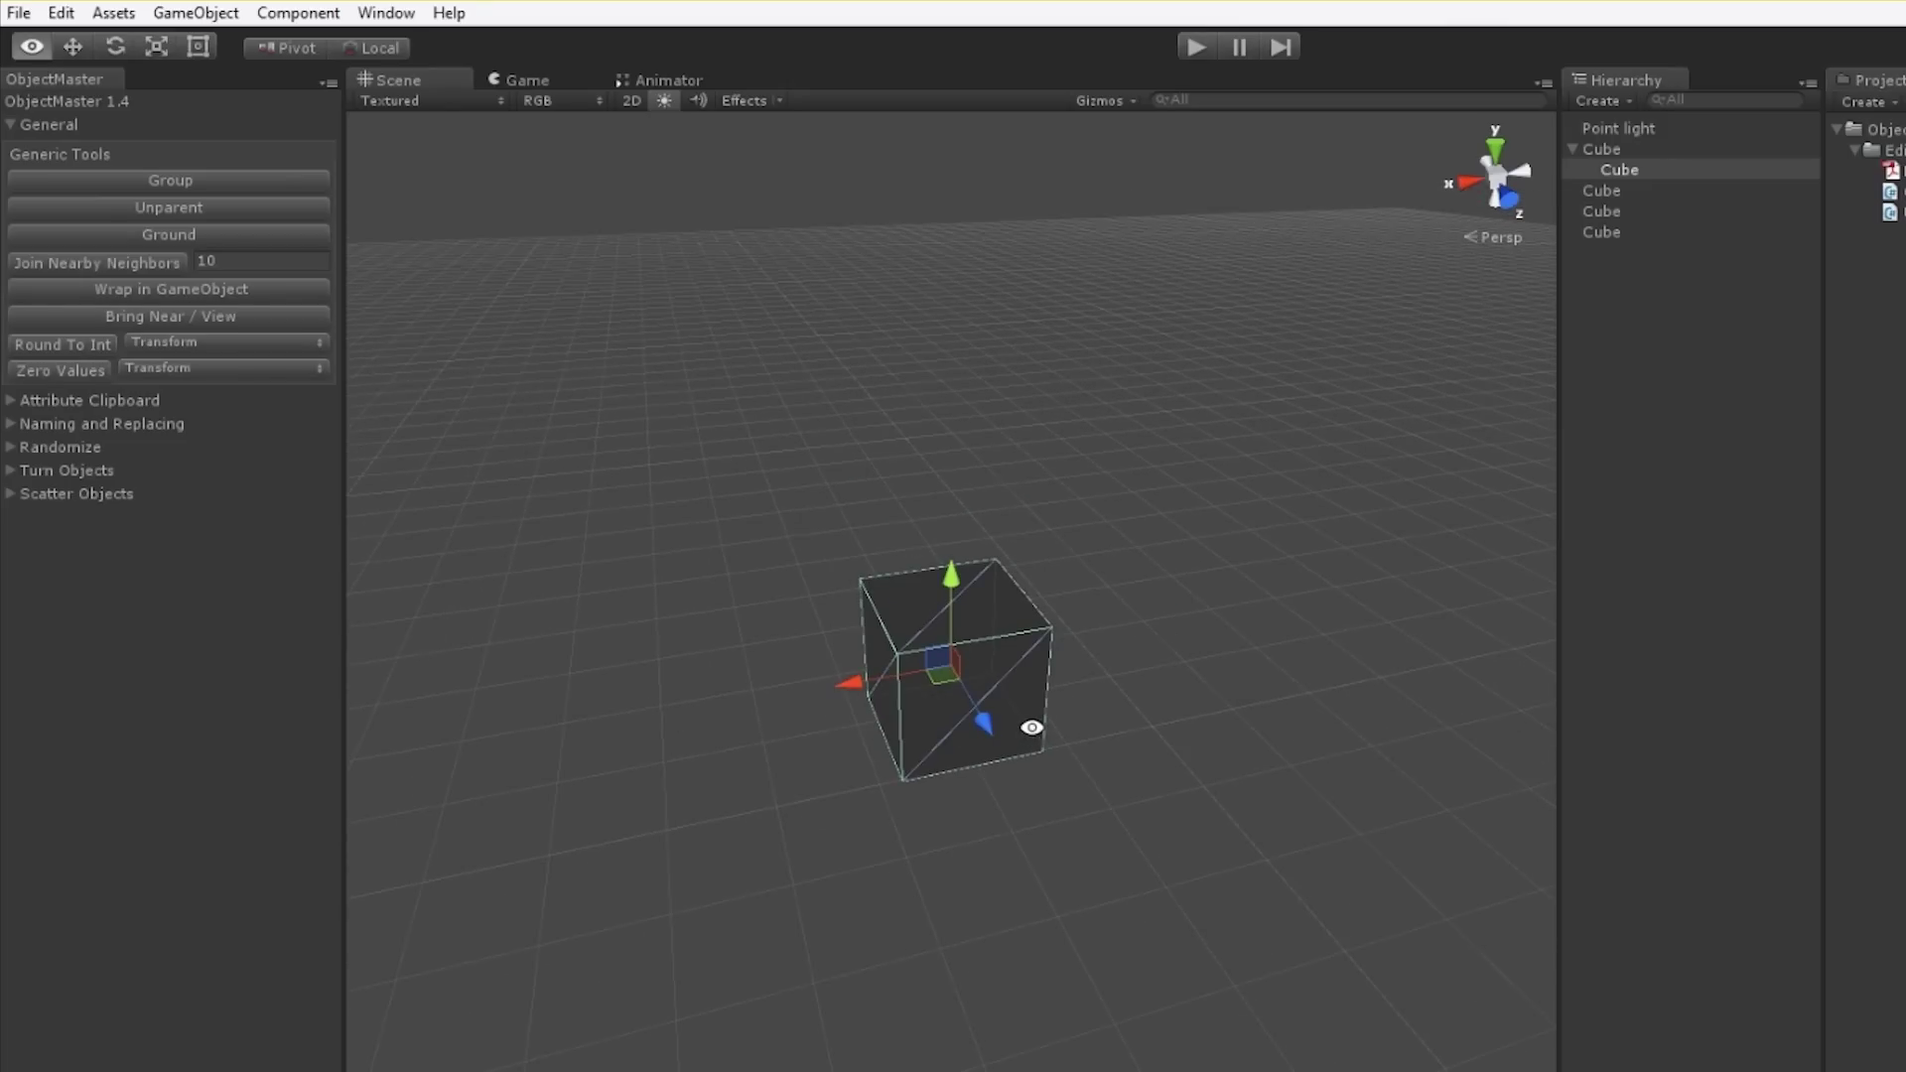
key("ctrl+z")
middle_click_drag(1318, 628, 1318, 641)
- Bring the last cube into the current view, followed by every object in the hierarchy including the point light
left_click(1712, 236)
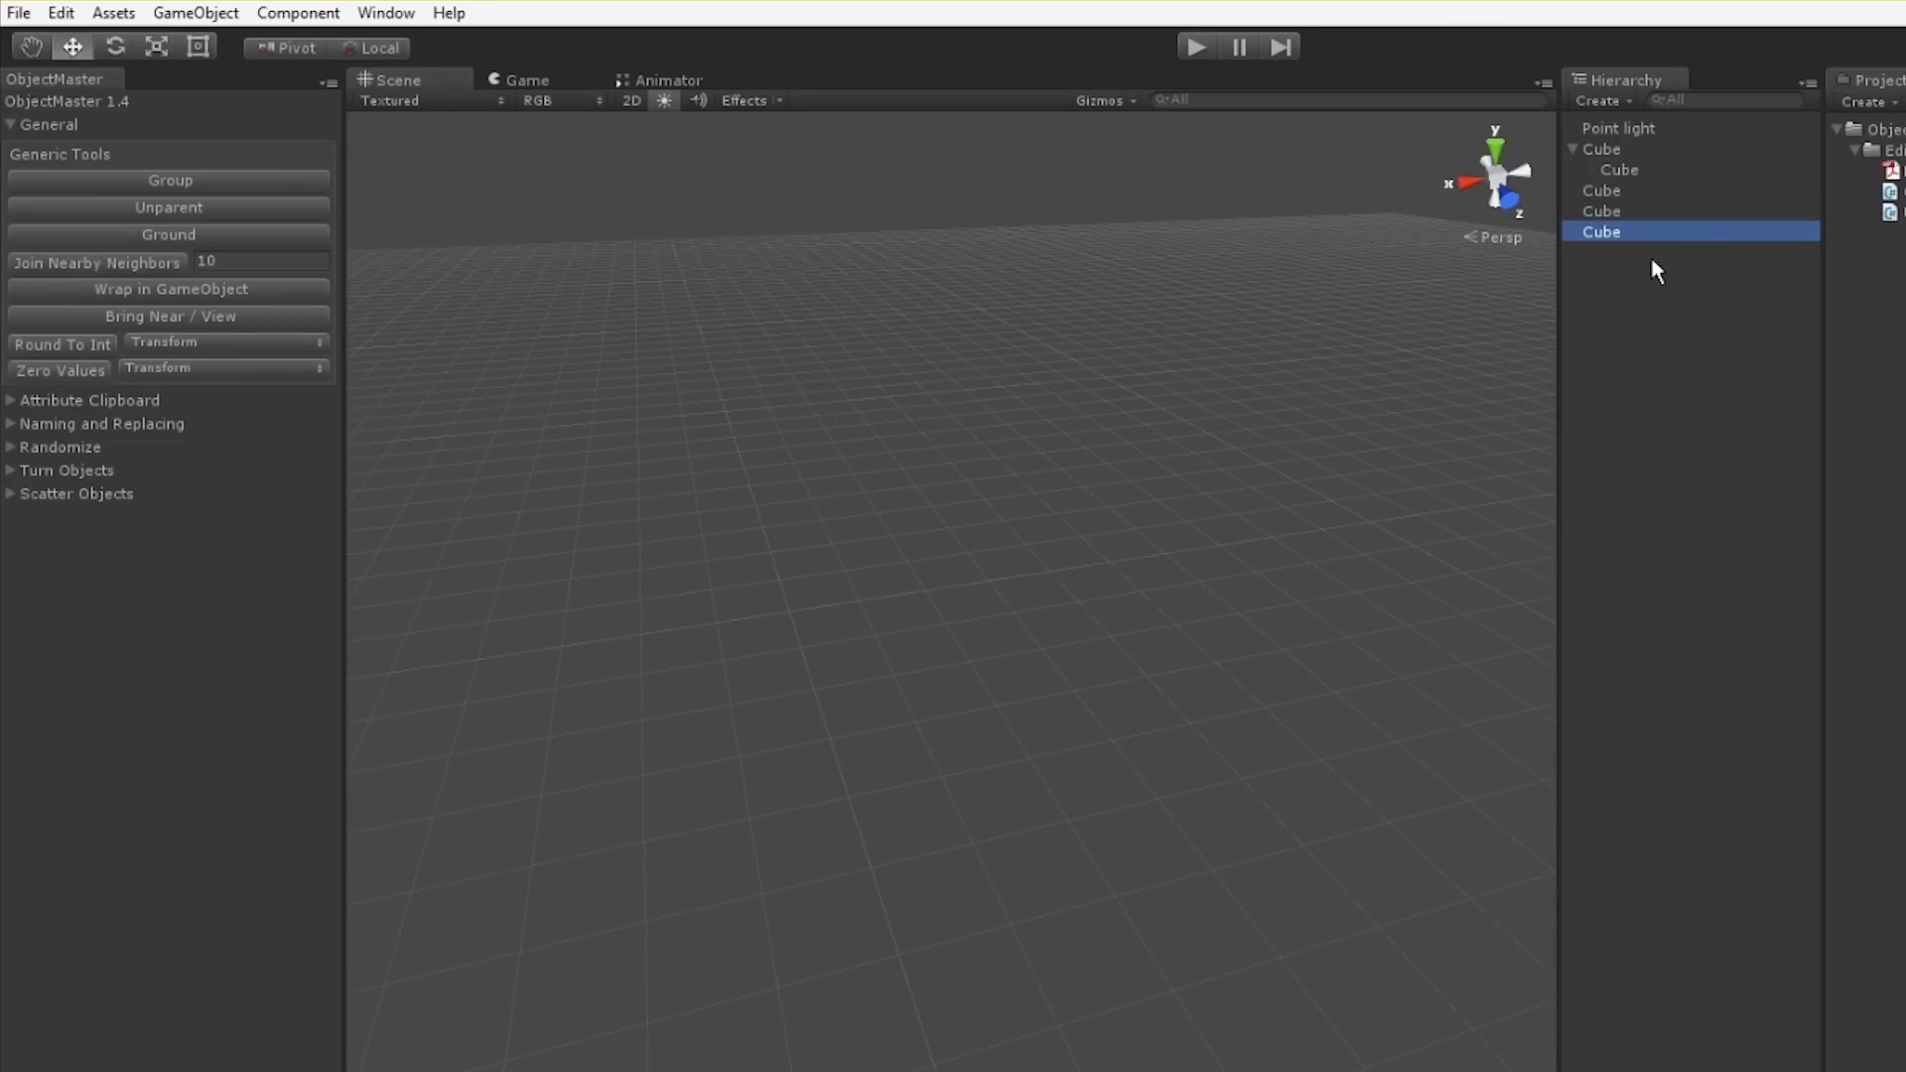
left_click(124, 315)
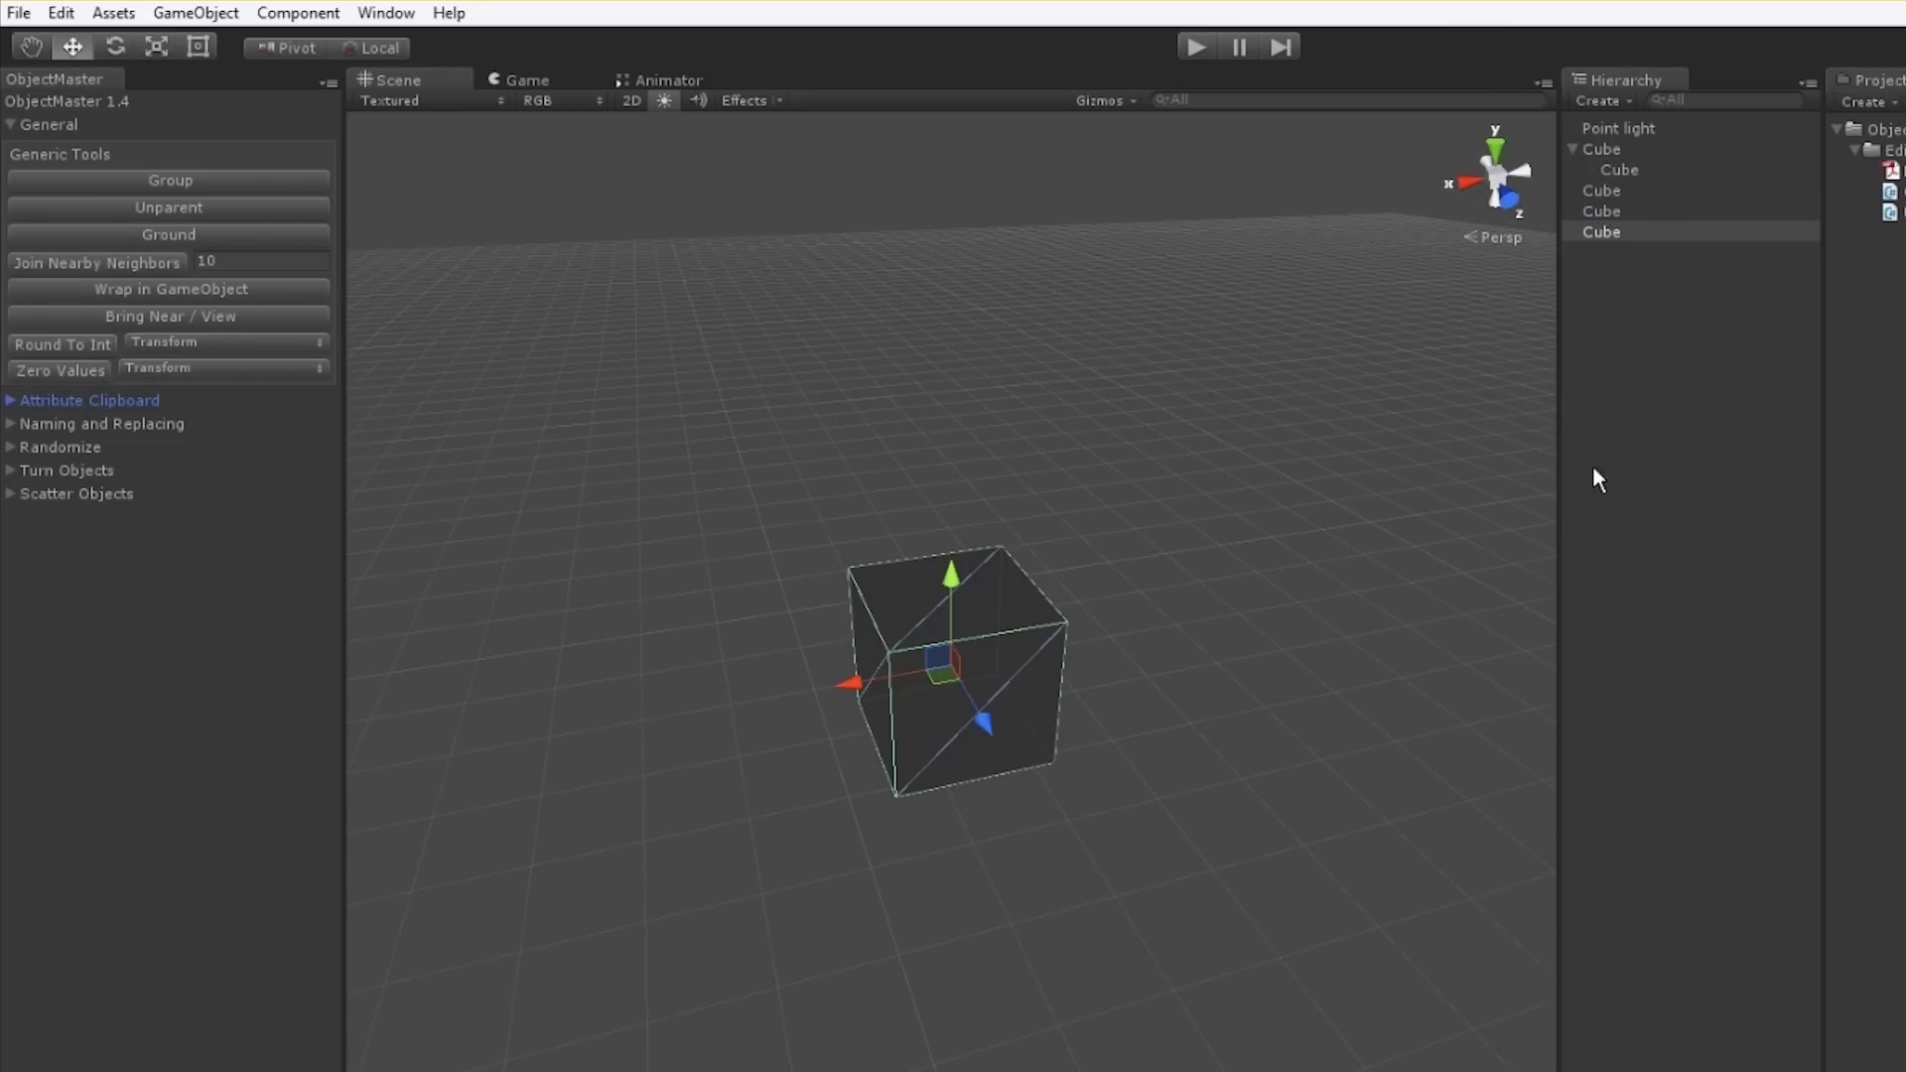
left_click(1658, 127, "shift")
left_click(196, 313)
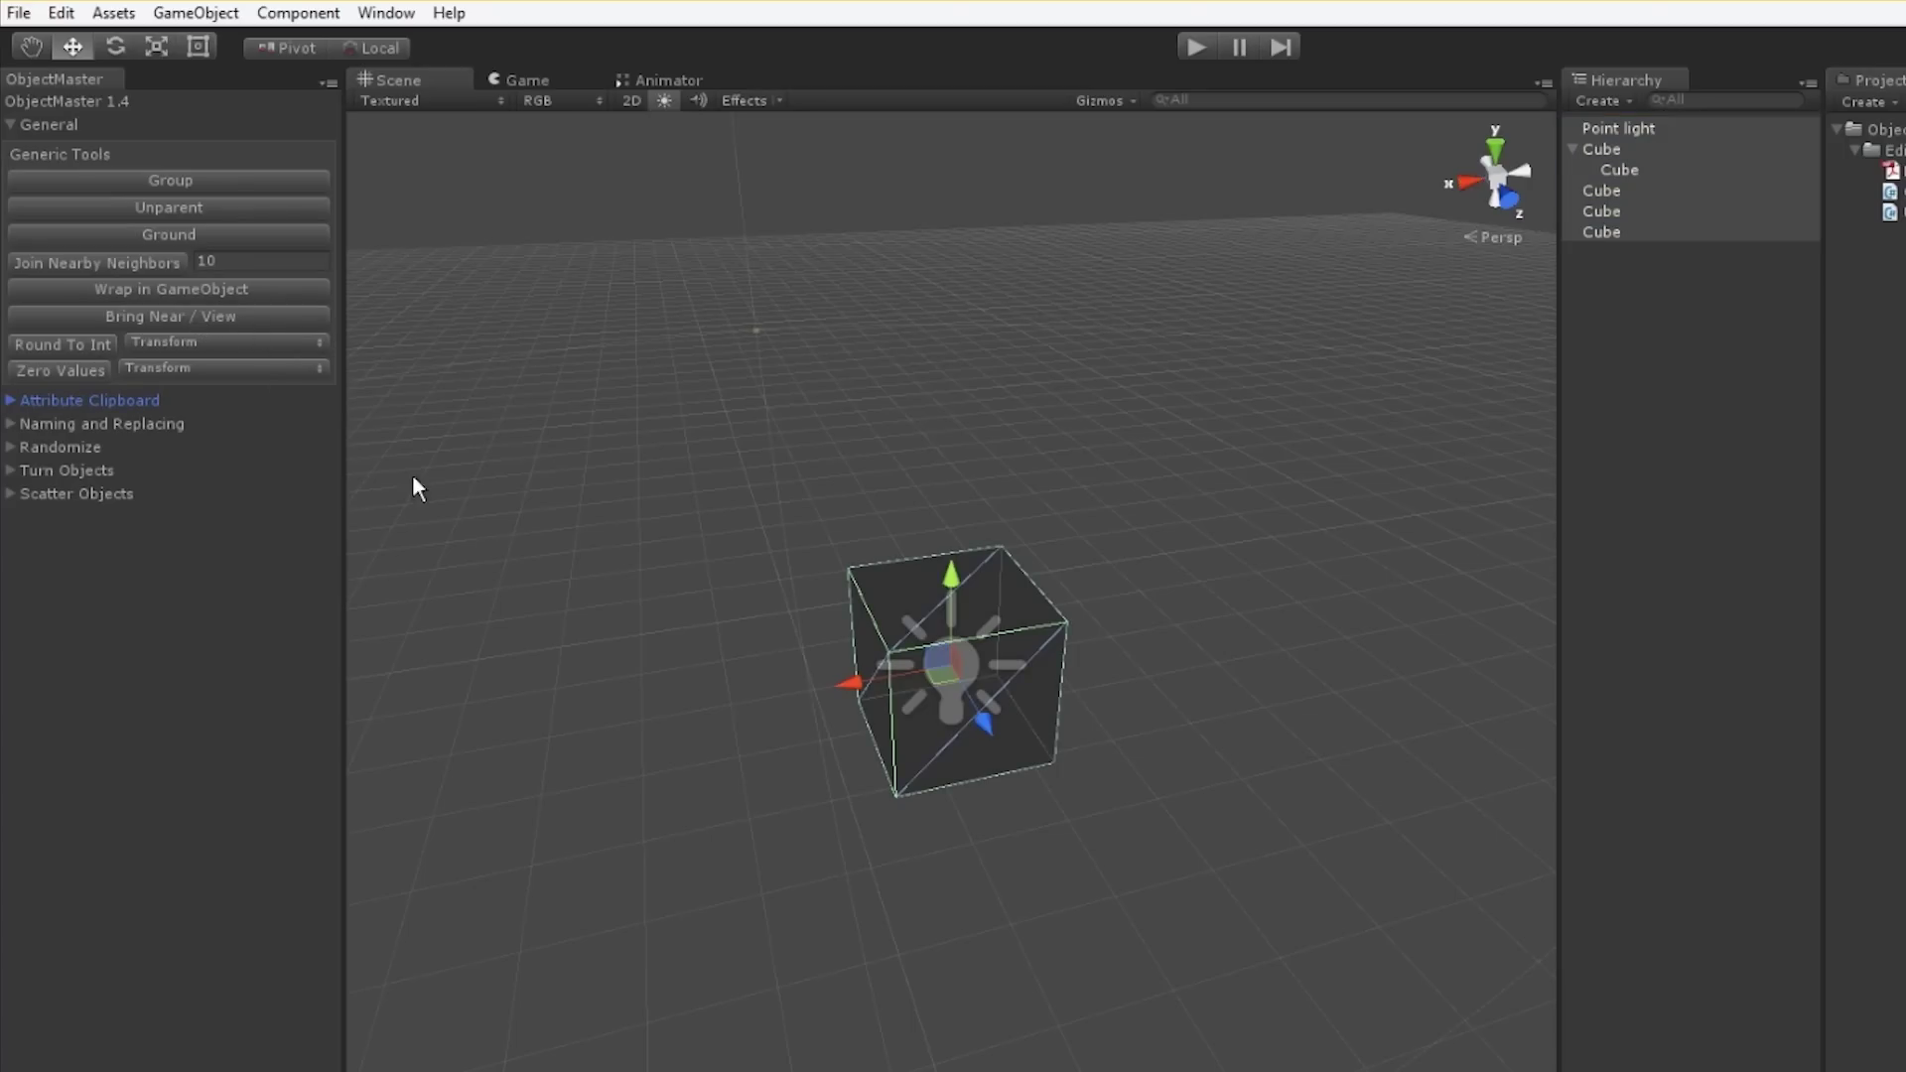
- Pull the stacked cubes apart so they sit at uneven positions around the point light, and clear the selection
left_click_drag(850, 800, 1279, 724, "alt")
left_click(1278, 724)
left_click(1043, 667)
left_click_drag(1043, 665, 931, 581)
left_click(1017, 654)
left_click(1060, 610)
left_click(626, 870)
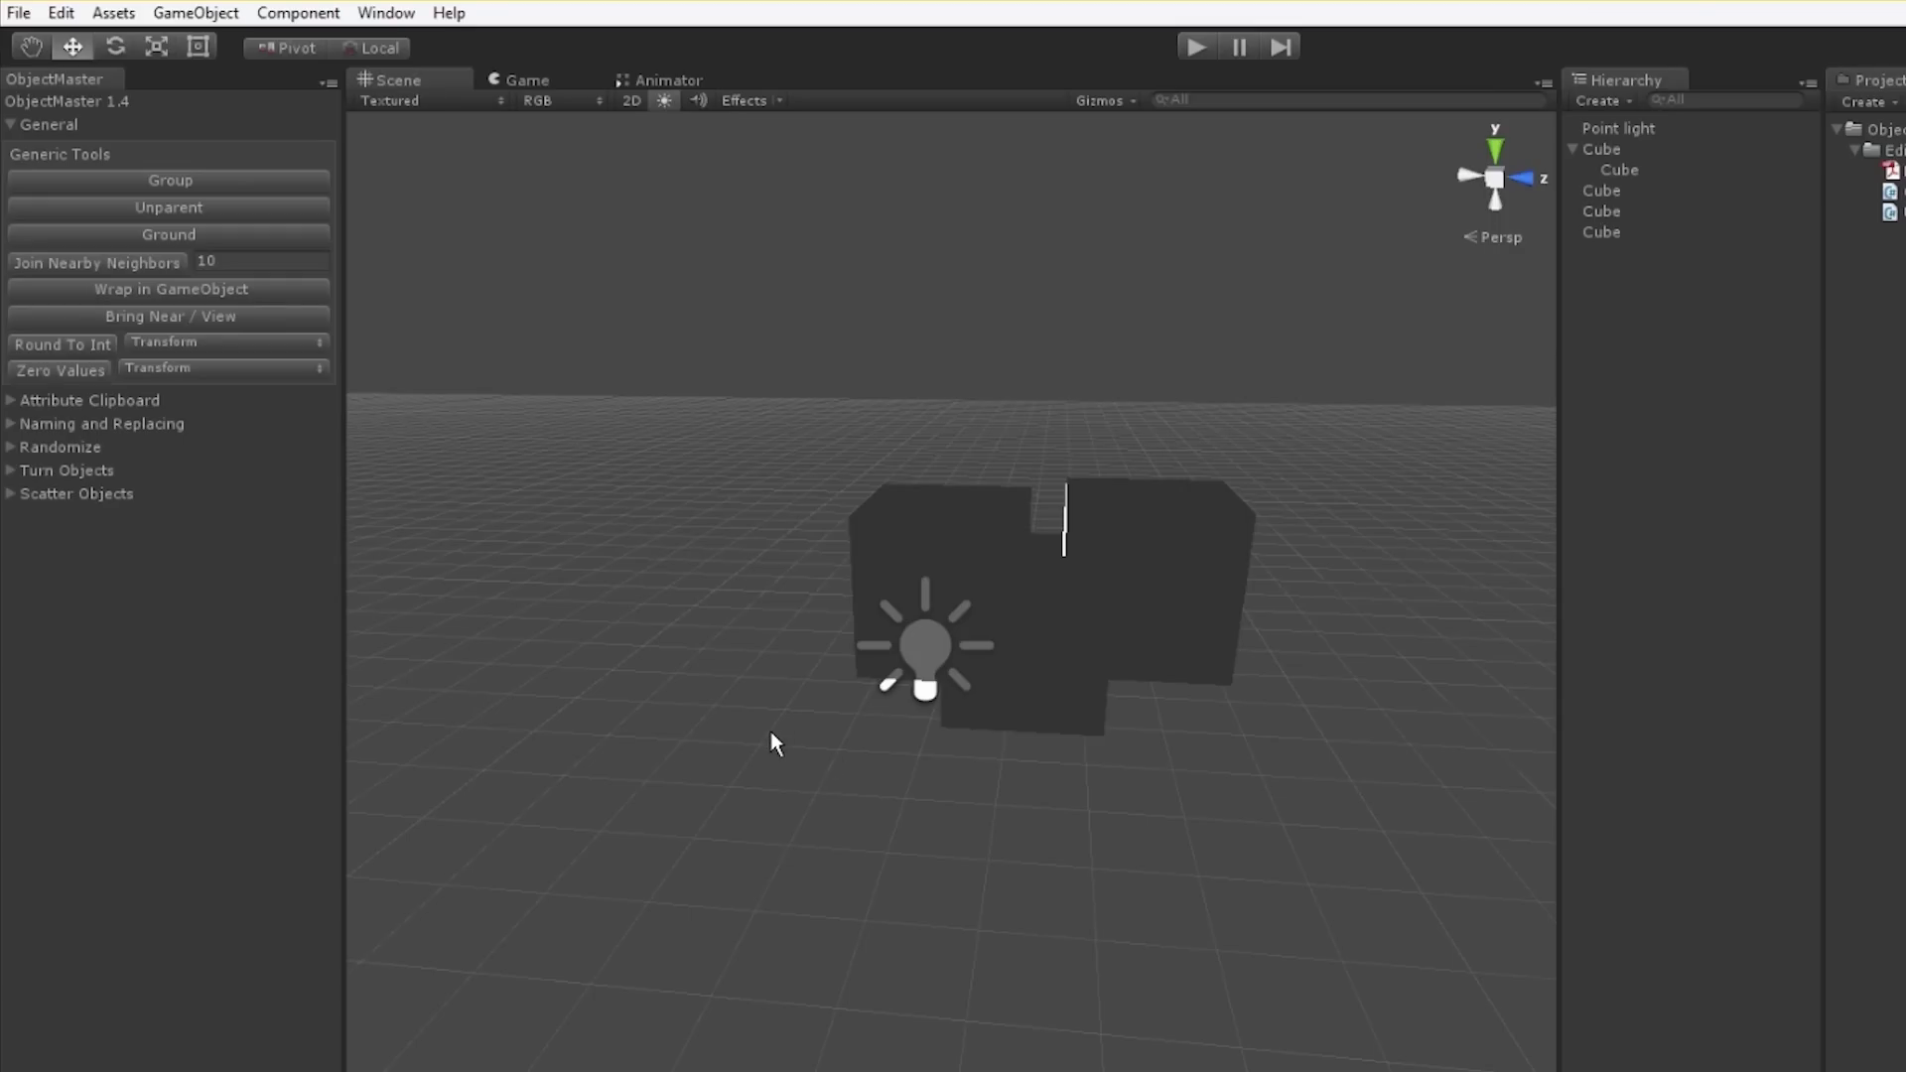
- Select the separated cubes together with the point light and round their Position values to integers
left_click_drag(741, 794, 1410, 393)
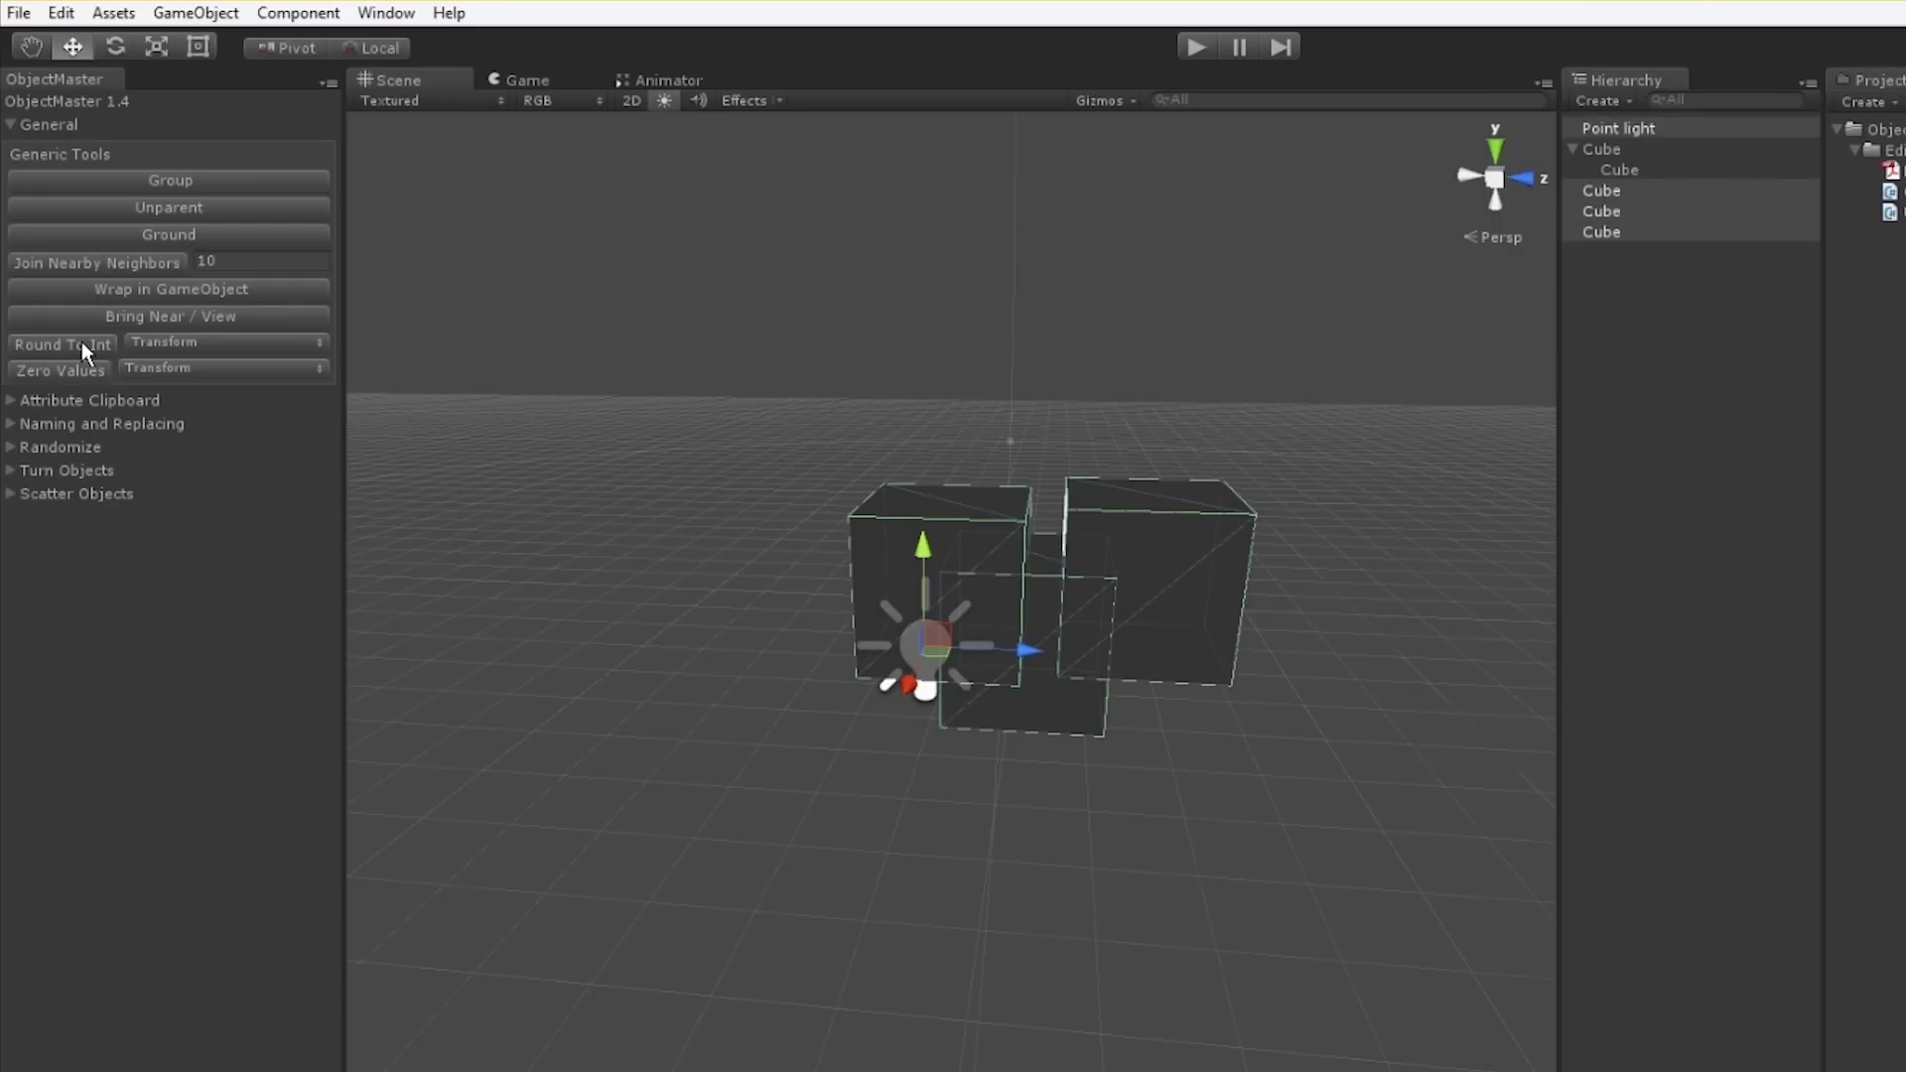
left_click(151, 343)
left_click(177, 399)
left_click(99, 348)
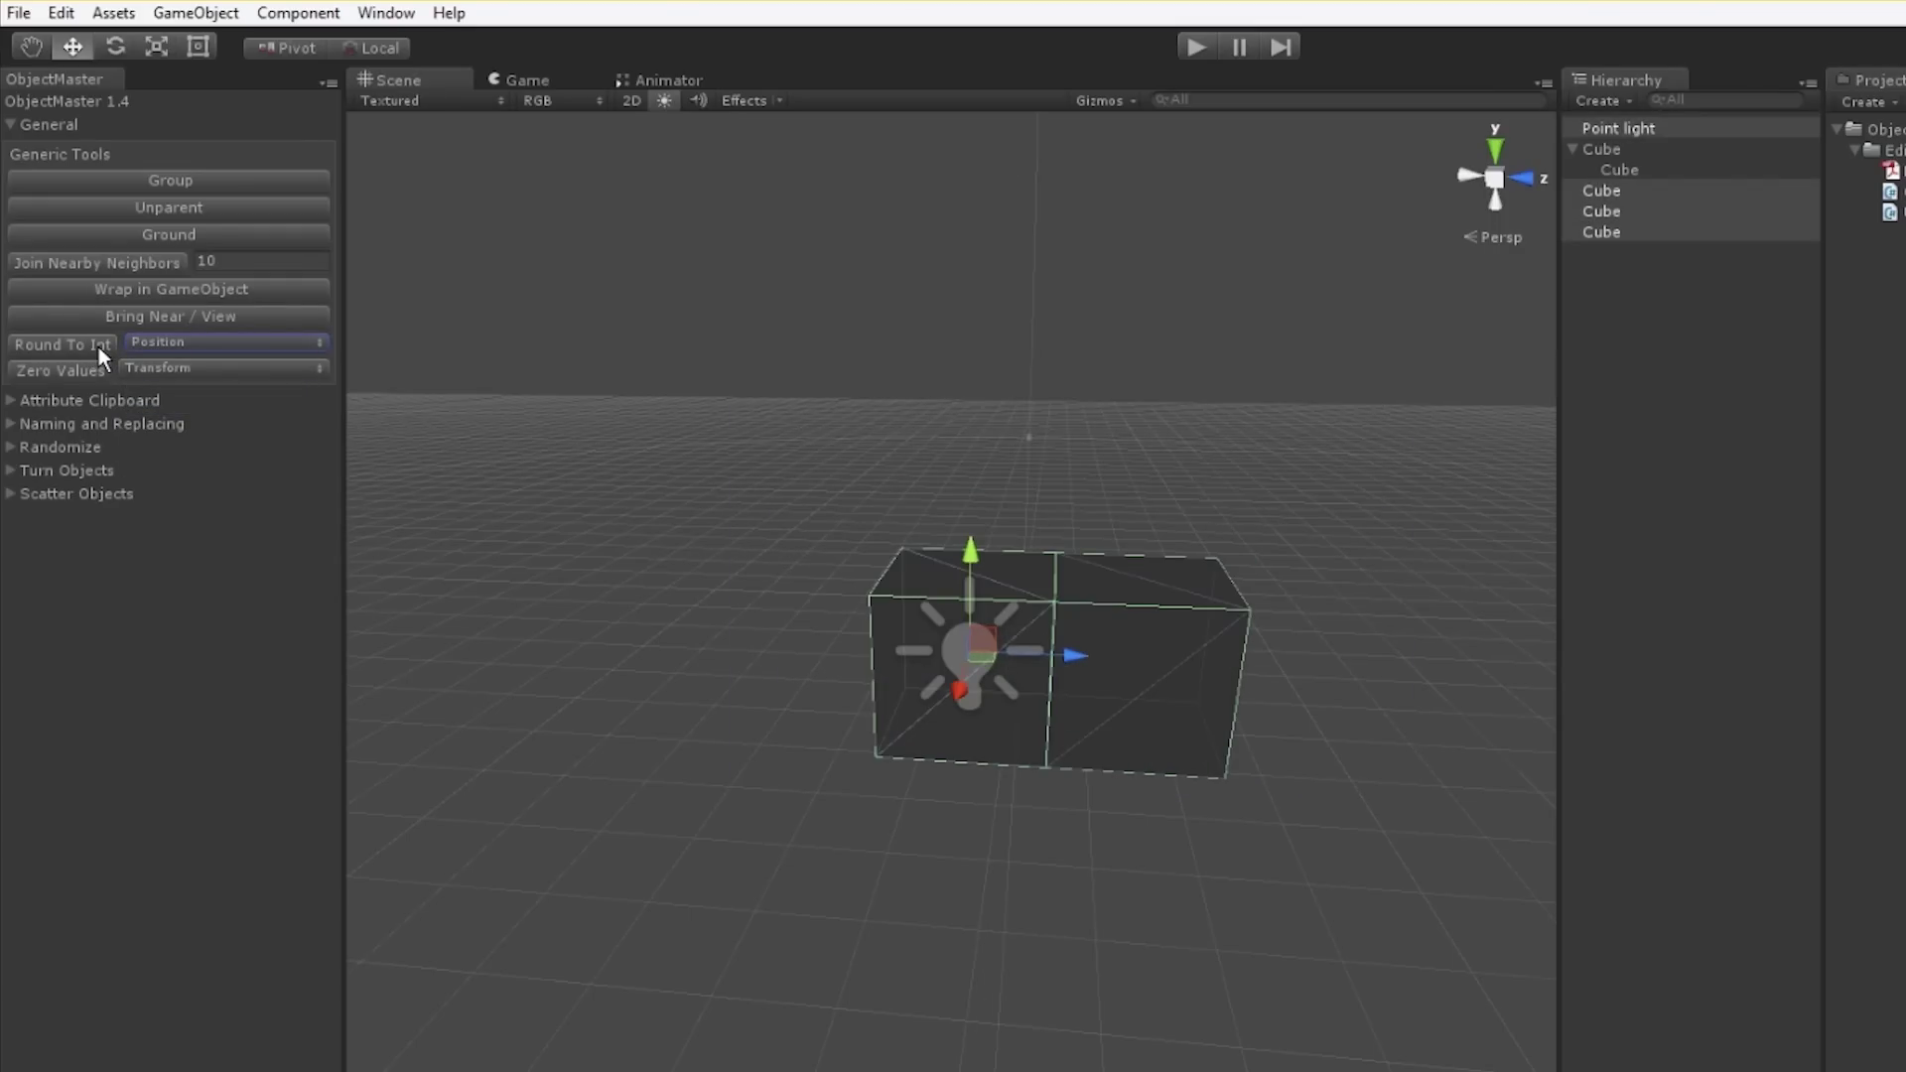
- Nudge the cube beside the point light slightly off the grid and round its Position to integers
left_click(1229, 640)
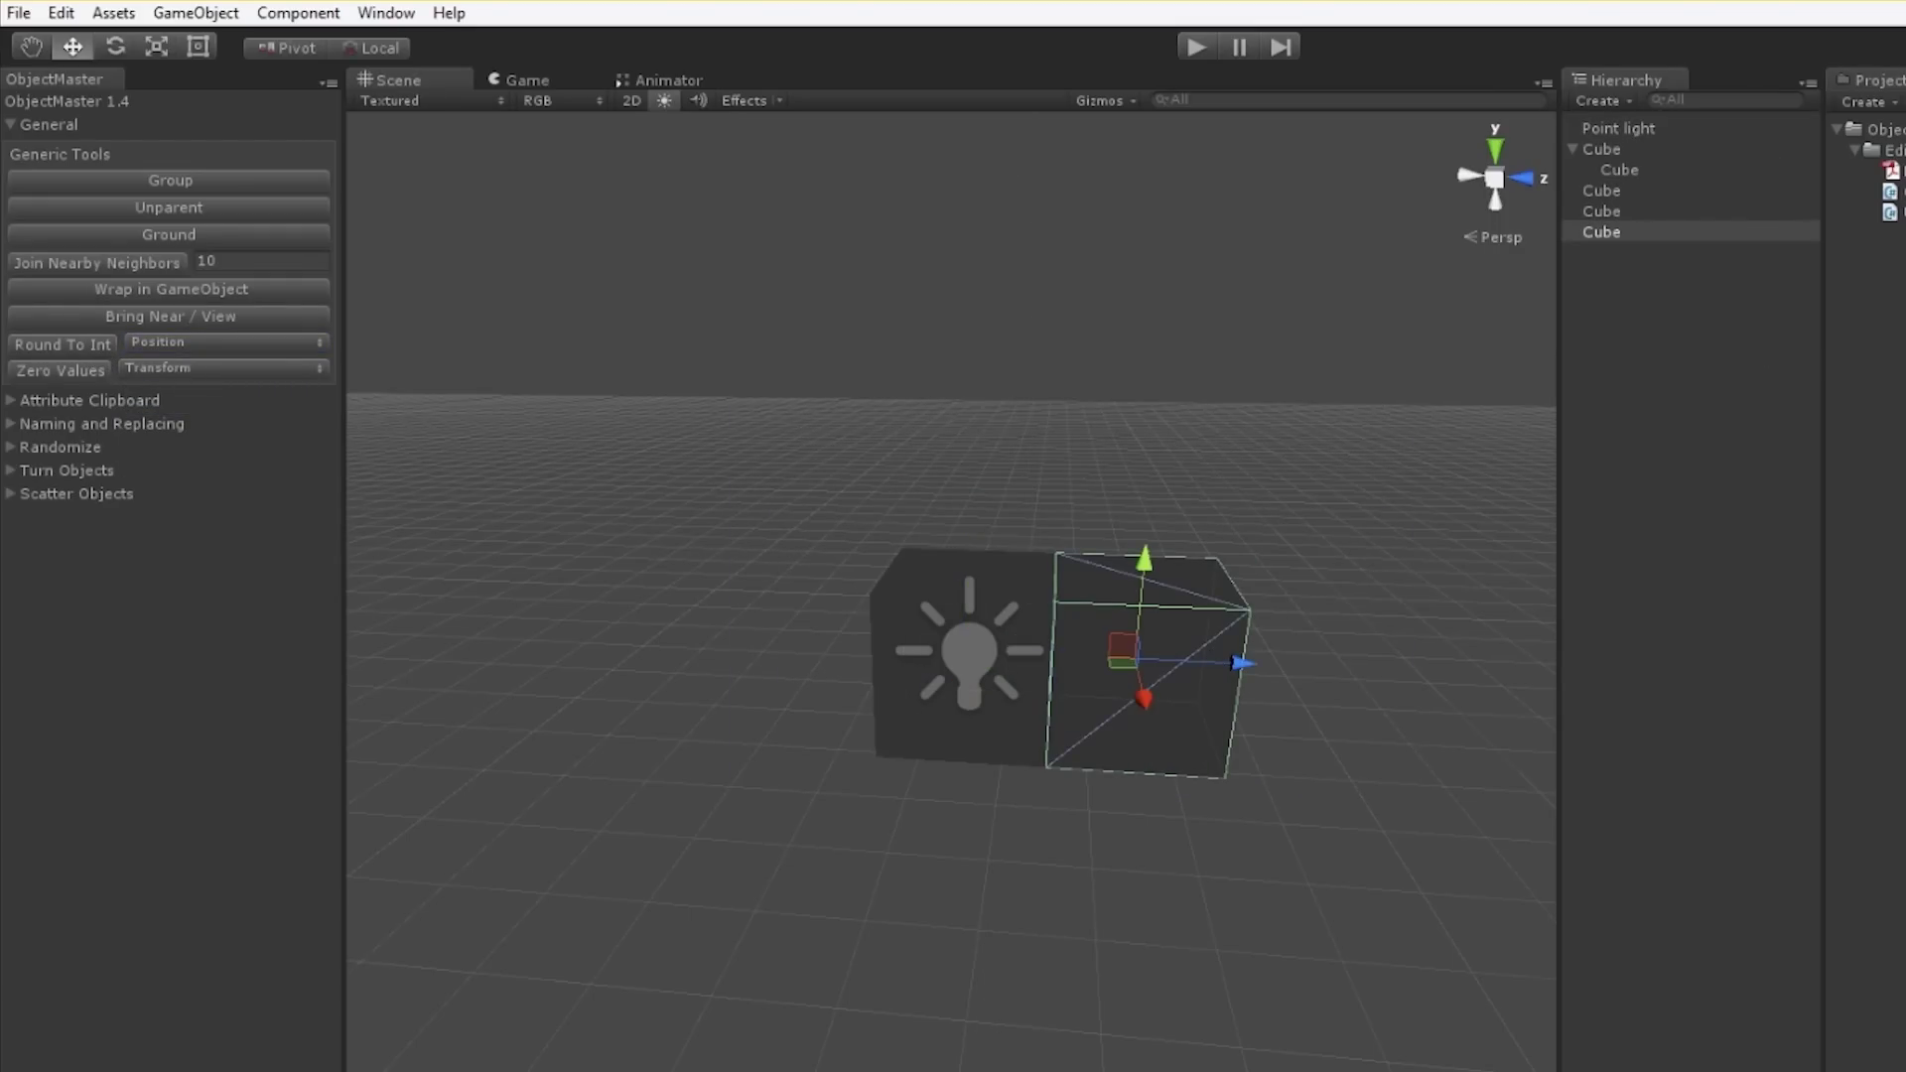
left_click_drag(1131, 651, 1140, 659)
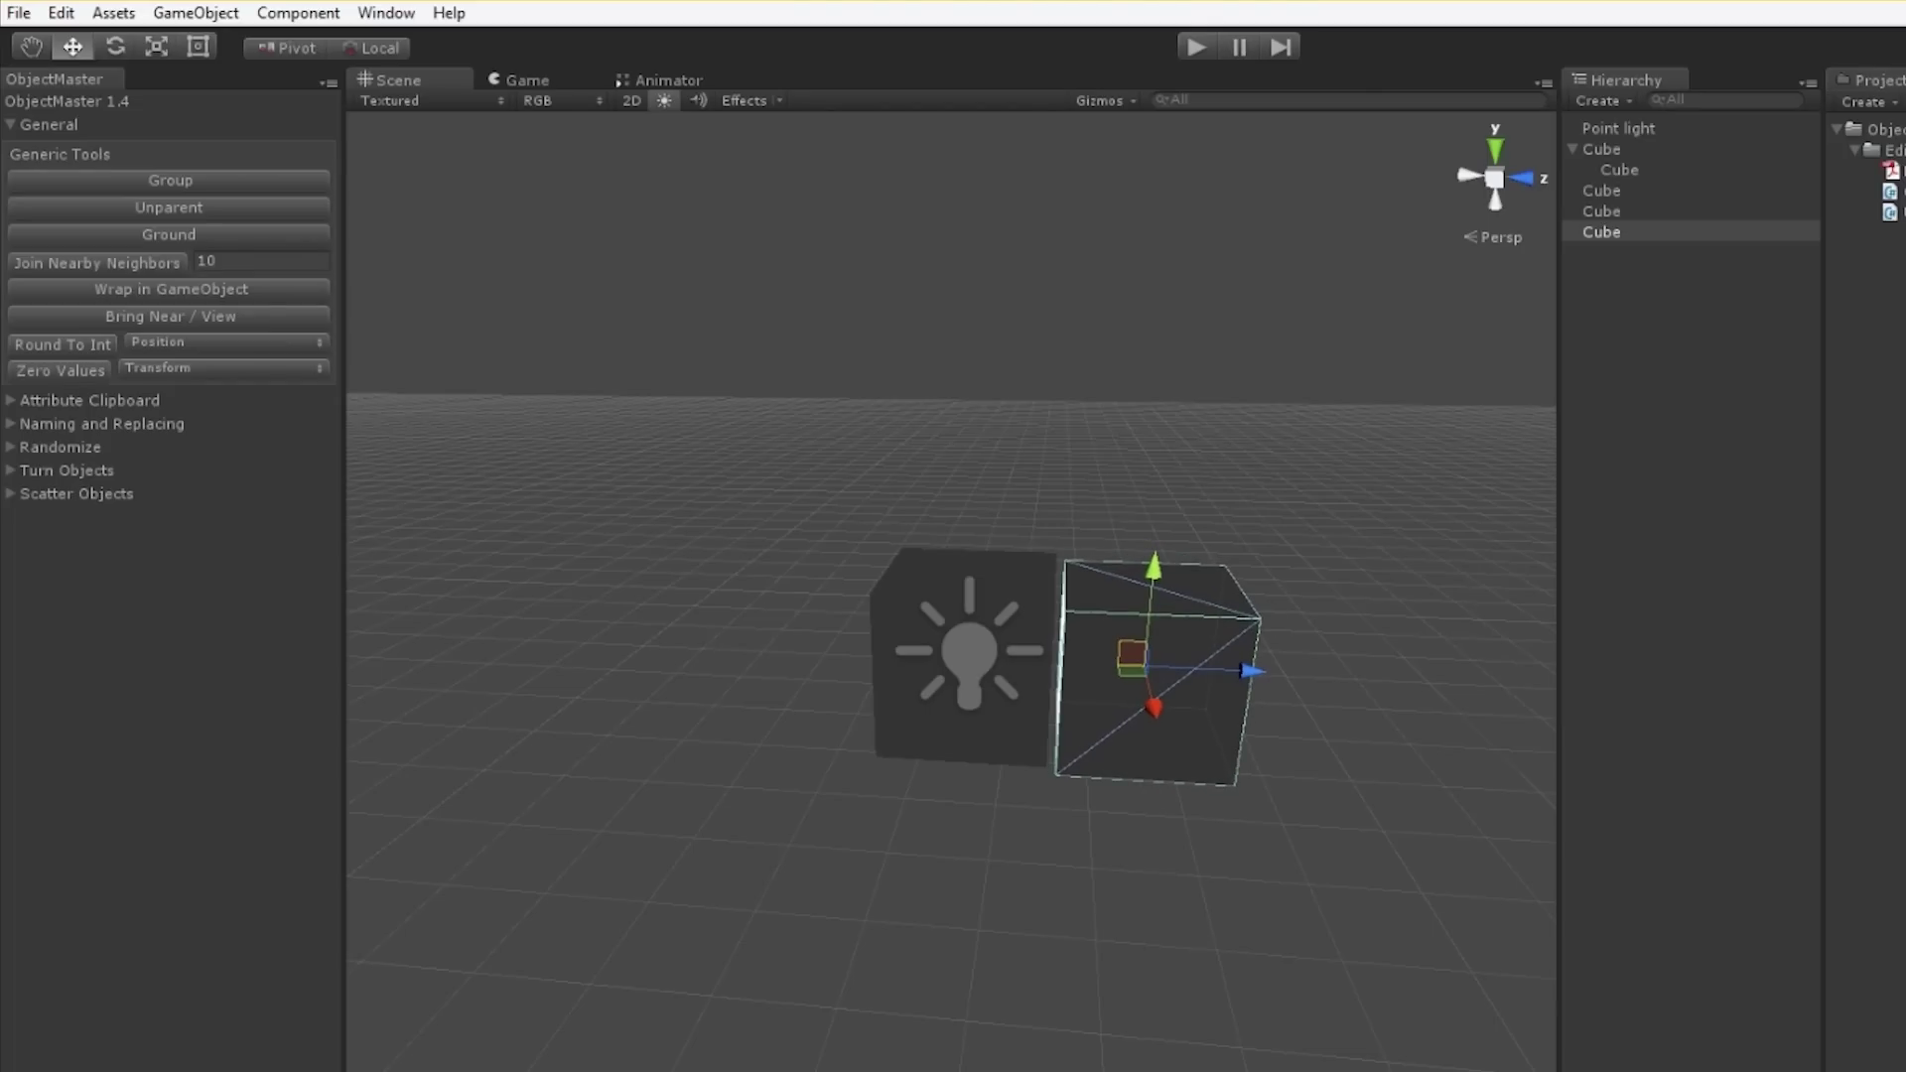
left_click(79, 346)
- Rotate the same cube freehand and round its Rotation values to integers
key("e")
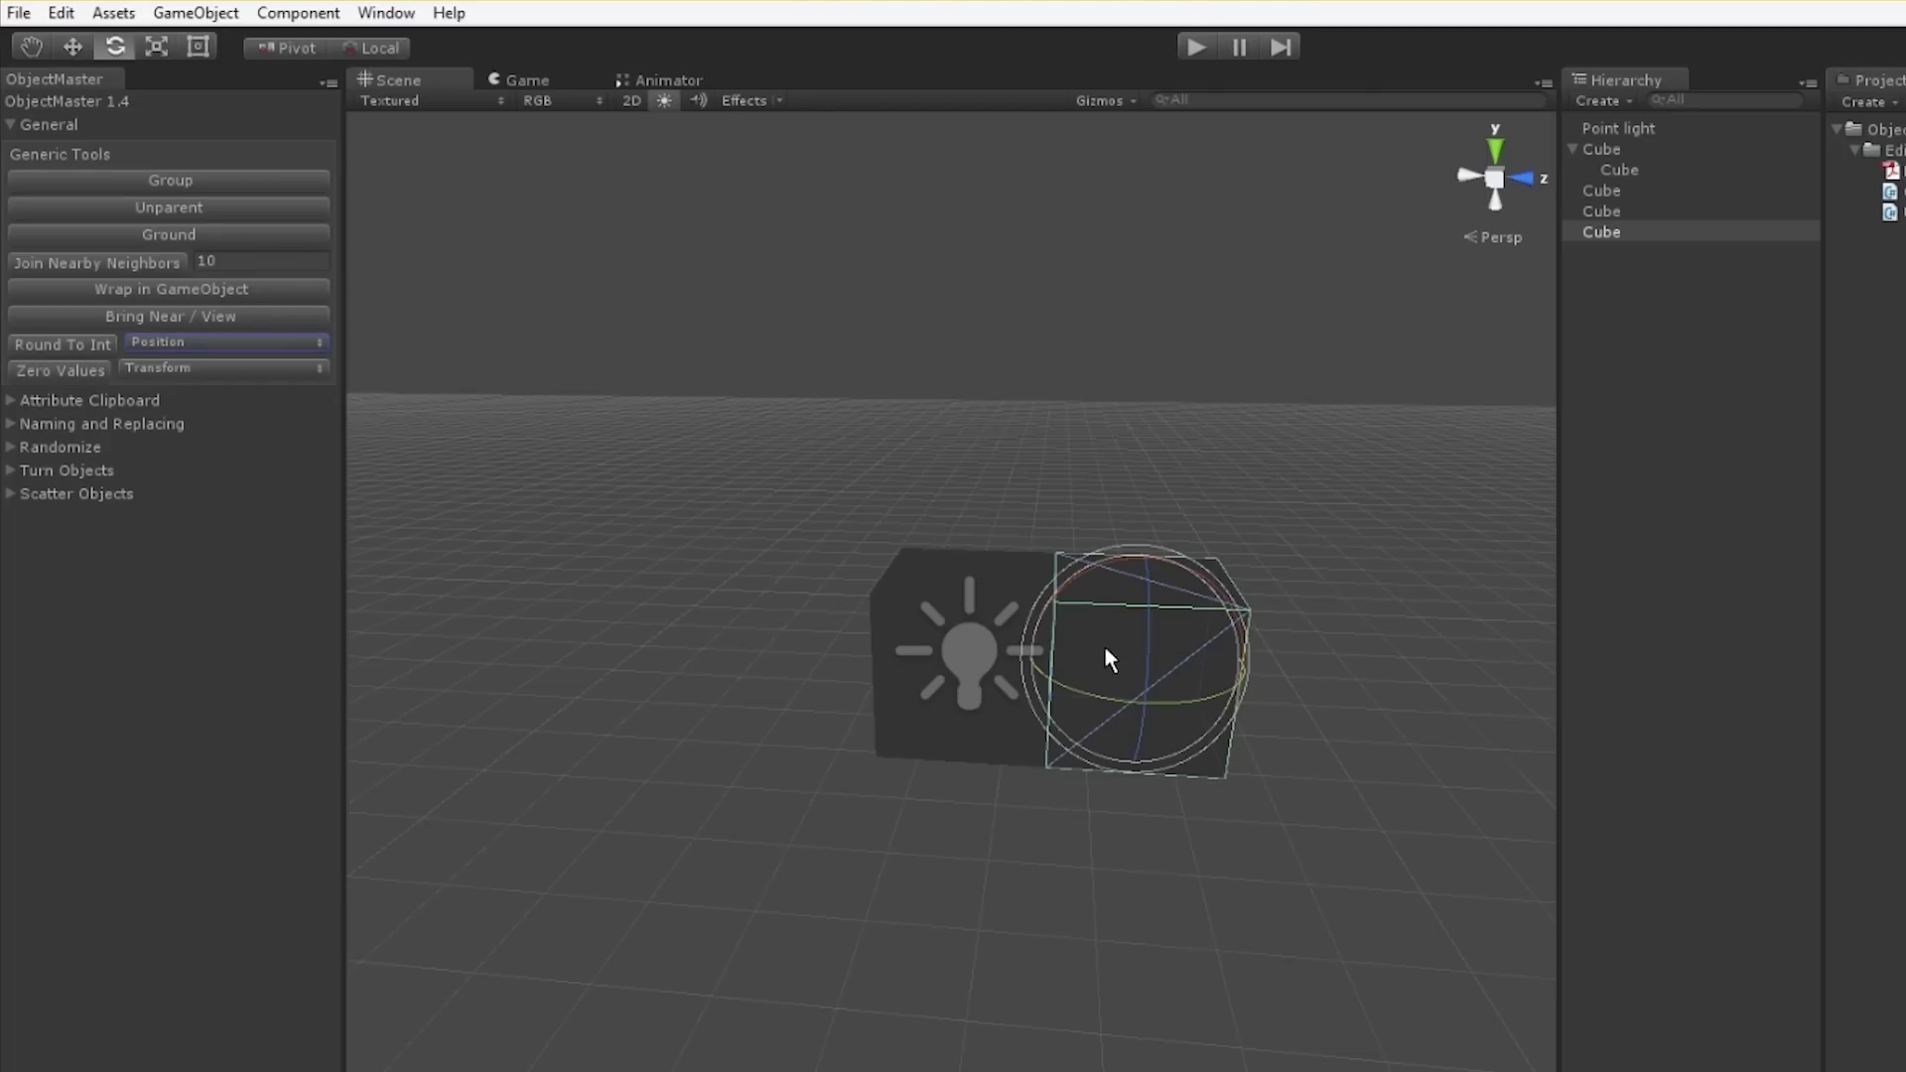
left_click_drag(1104, 645, 1074, 672)
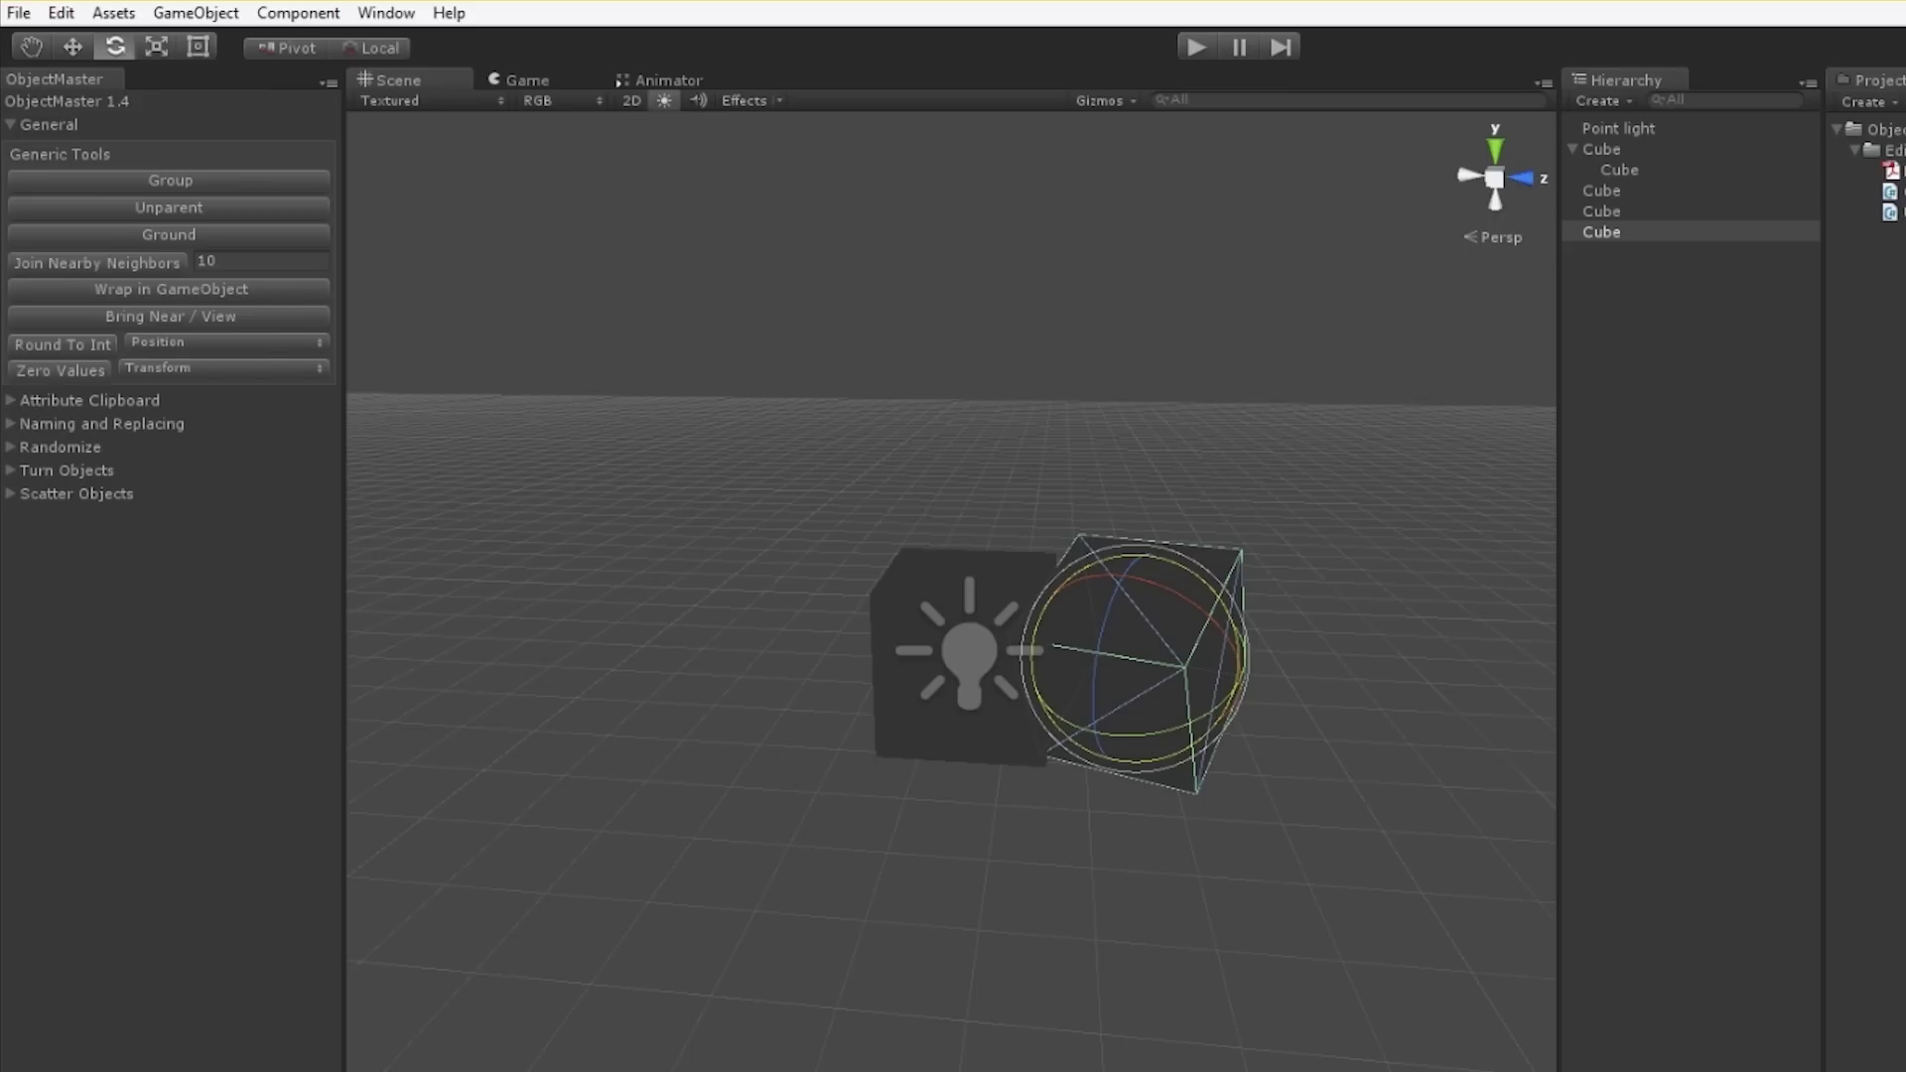
left_click(149, 341)
left_click(175, 423)
left_click(79, 344)
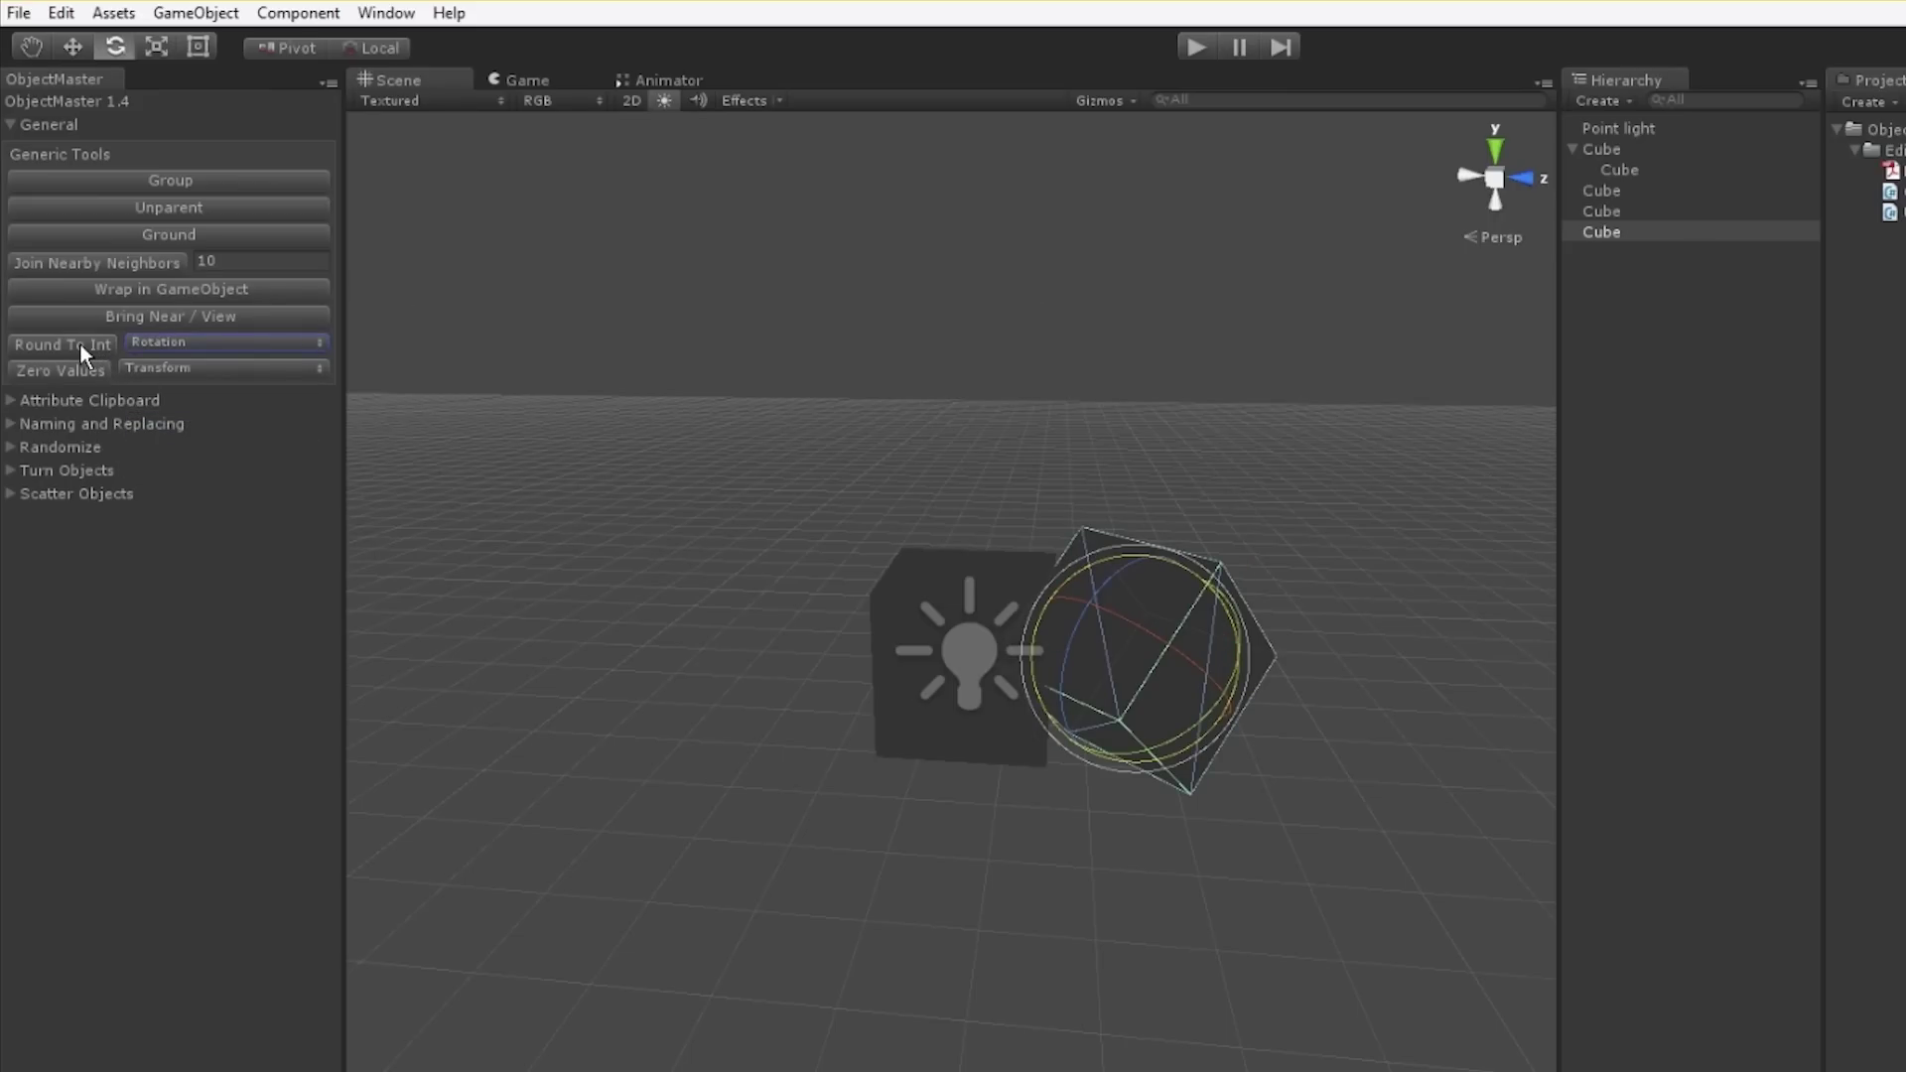
- Select the cubes and point light, zero their Transform values, check the overlapping result up close, and deselect
left_click(437, 576)
left_click(1003, 736)
left_click_drag(769, 923, 1464, 309)
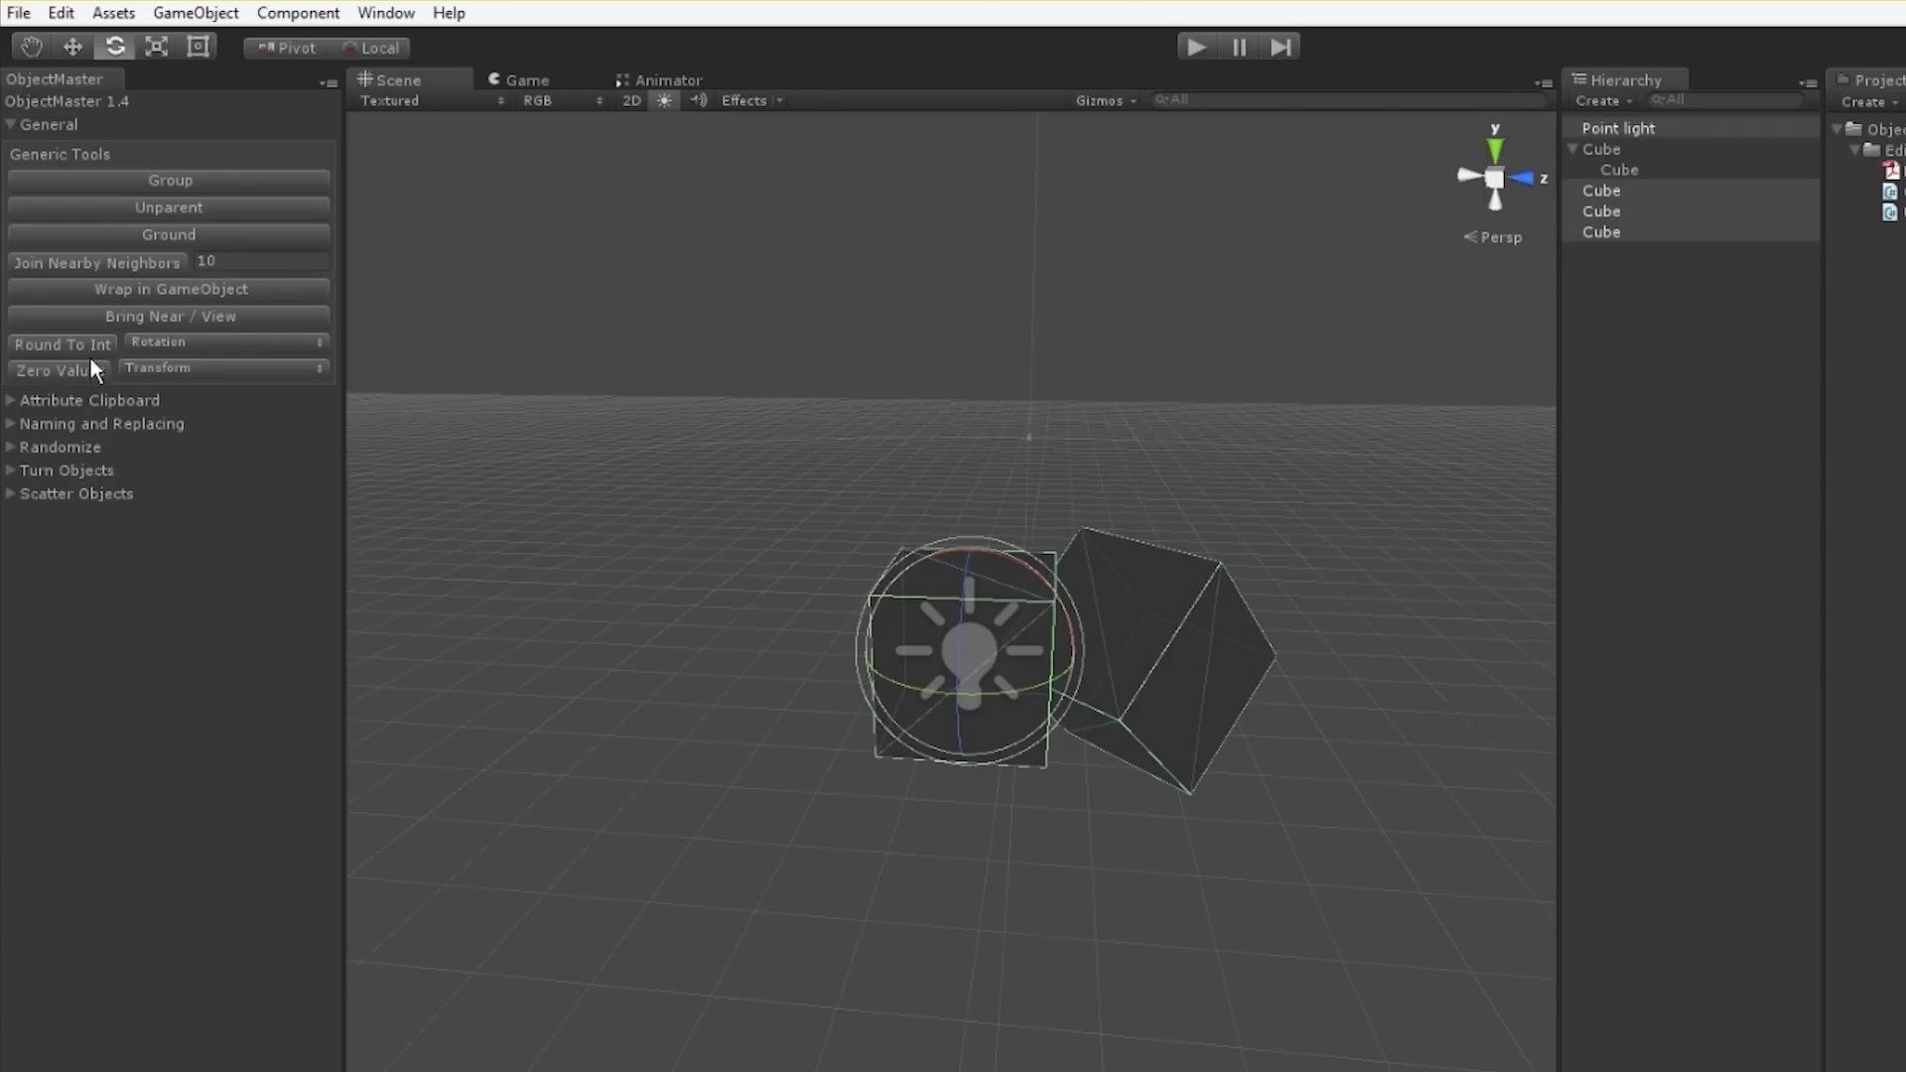
left_click(91, 369)
left_click_drag(1162, 789, 834, 809, "alt")
key("f")
left_click(1124, 661)
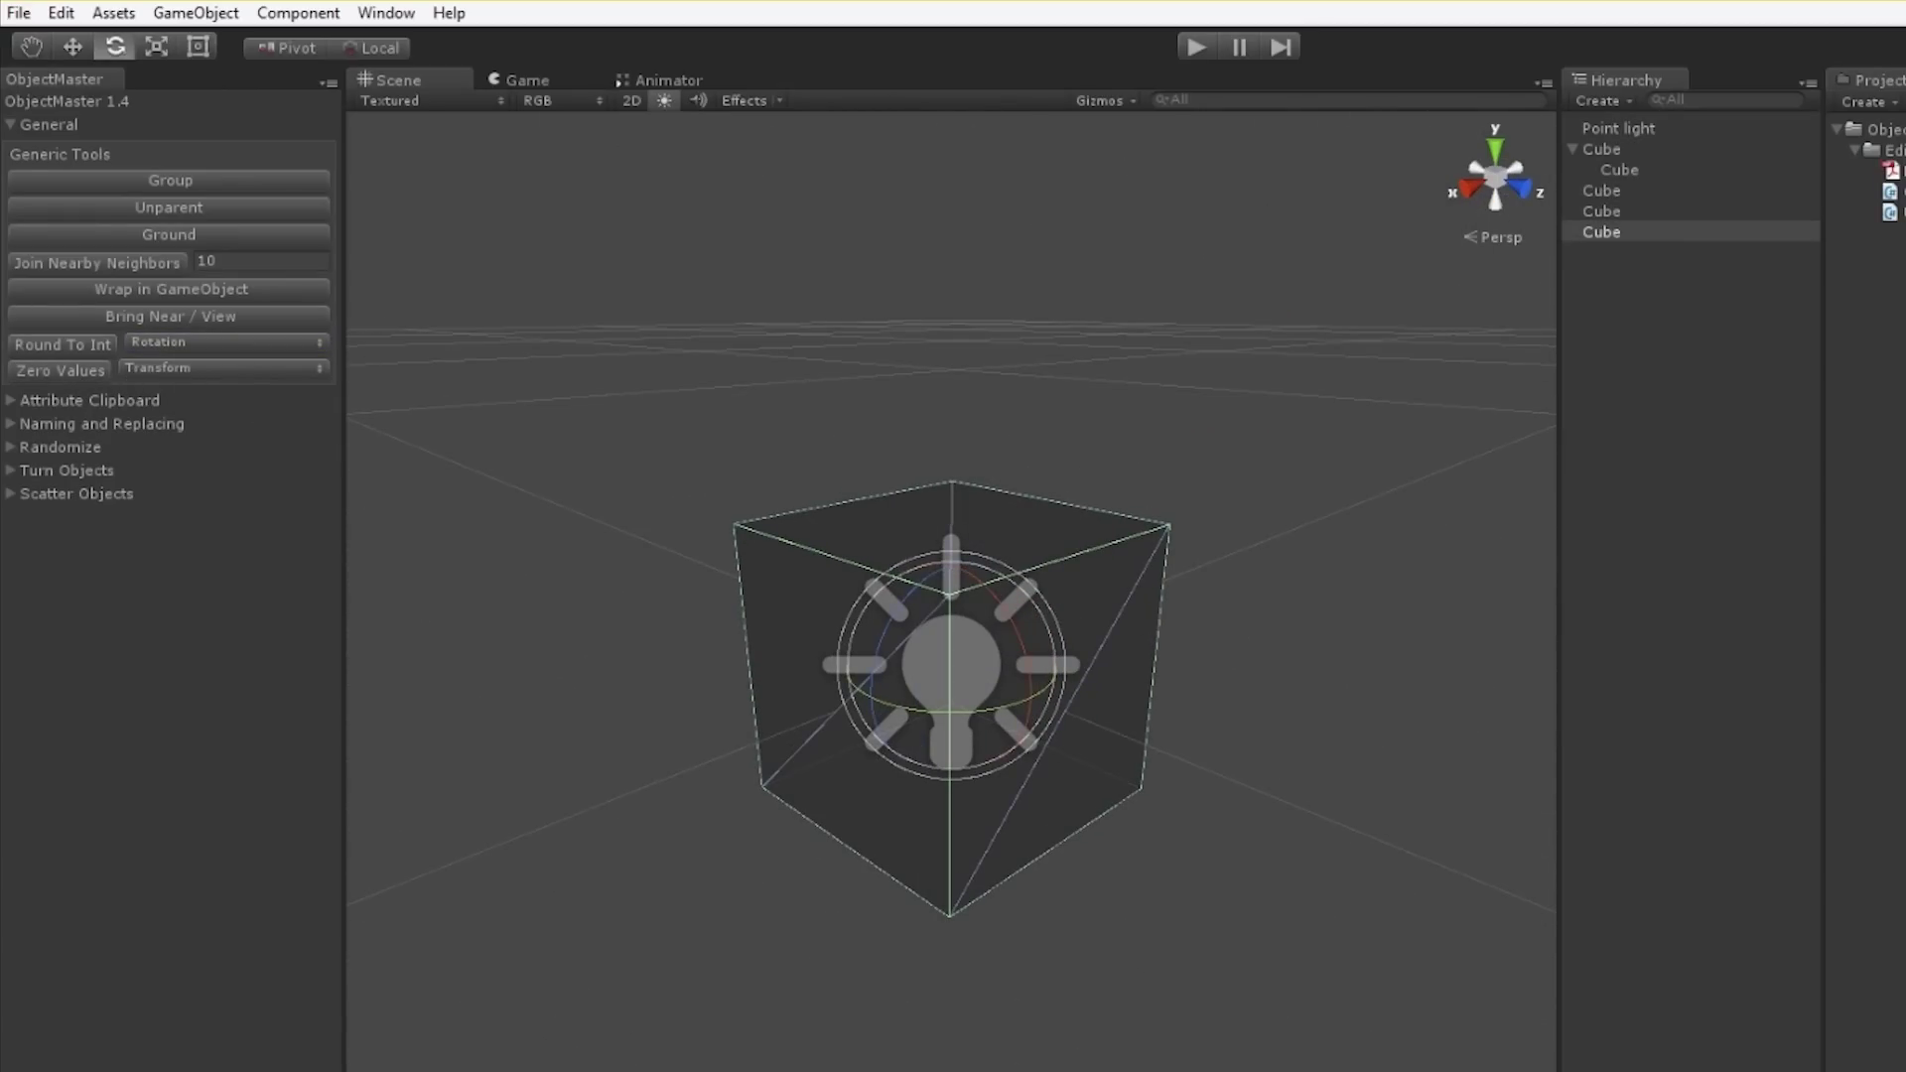
left_click(978, 325)
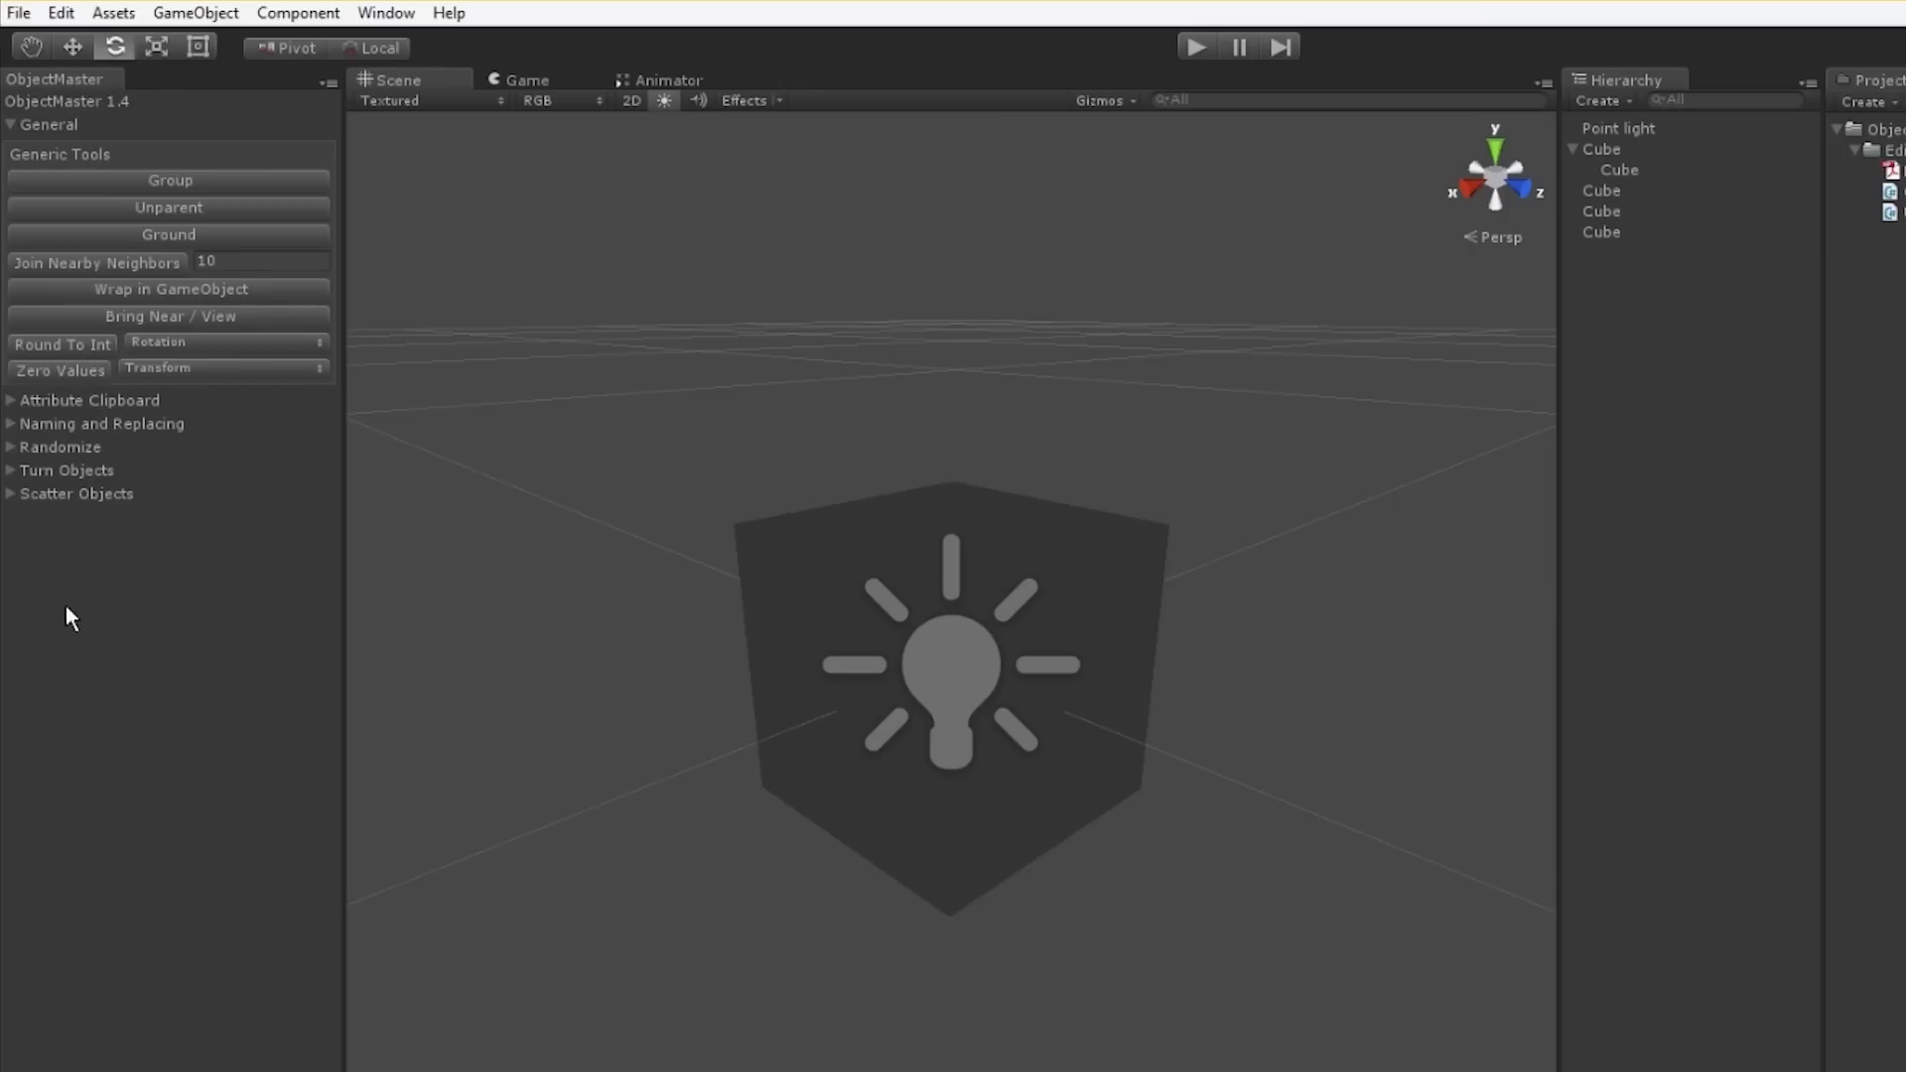
- Collapse the General tools and expand the Attribute Clipboard
left_click(12, 126)
scroll(723, 506, "down", 2)
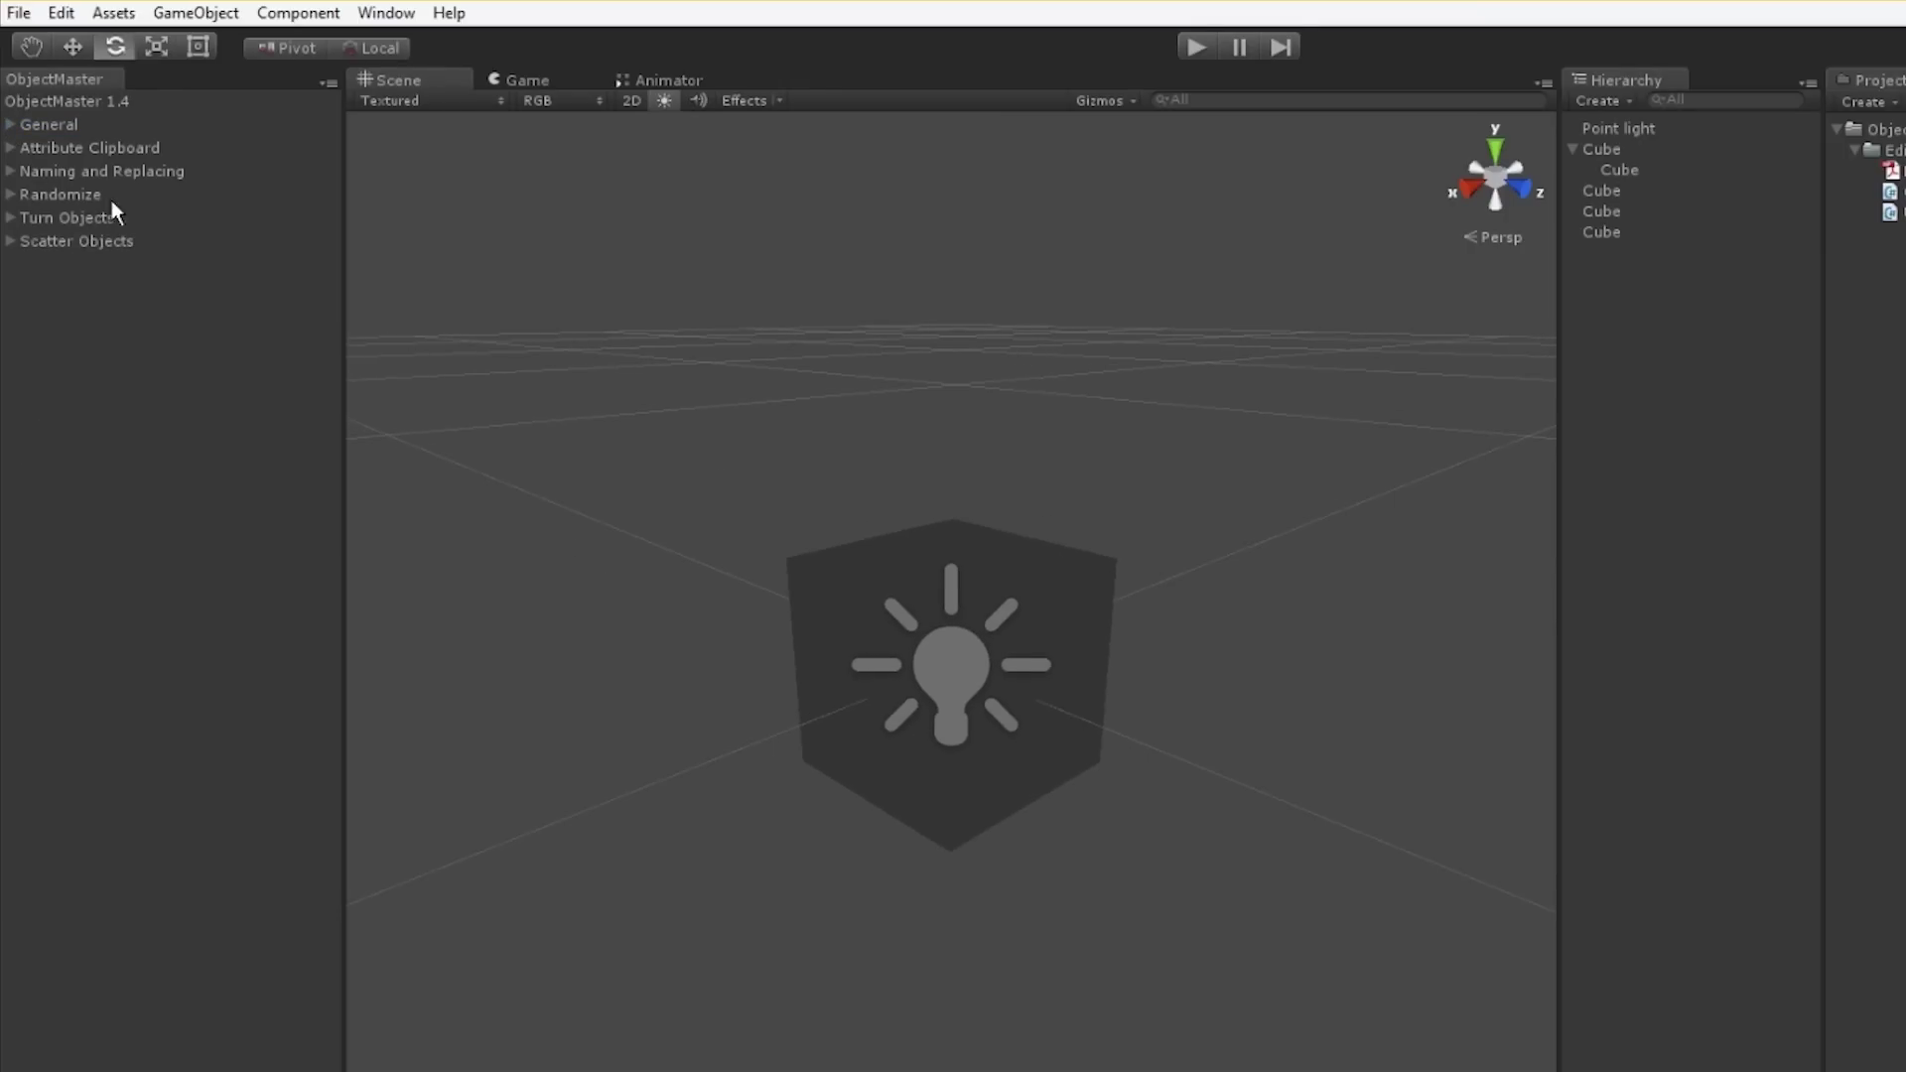
left_click(12, 148)
- Move one of the overlapping cubes well away from the point light and the remaining cubes
left_click(890, 600)
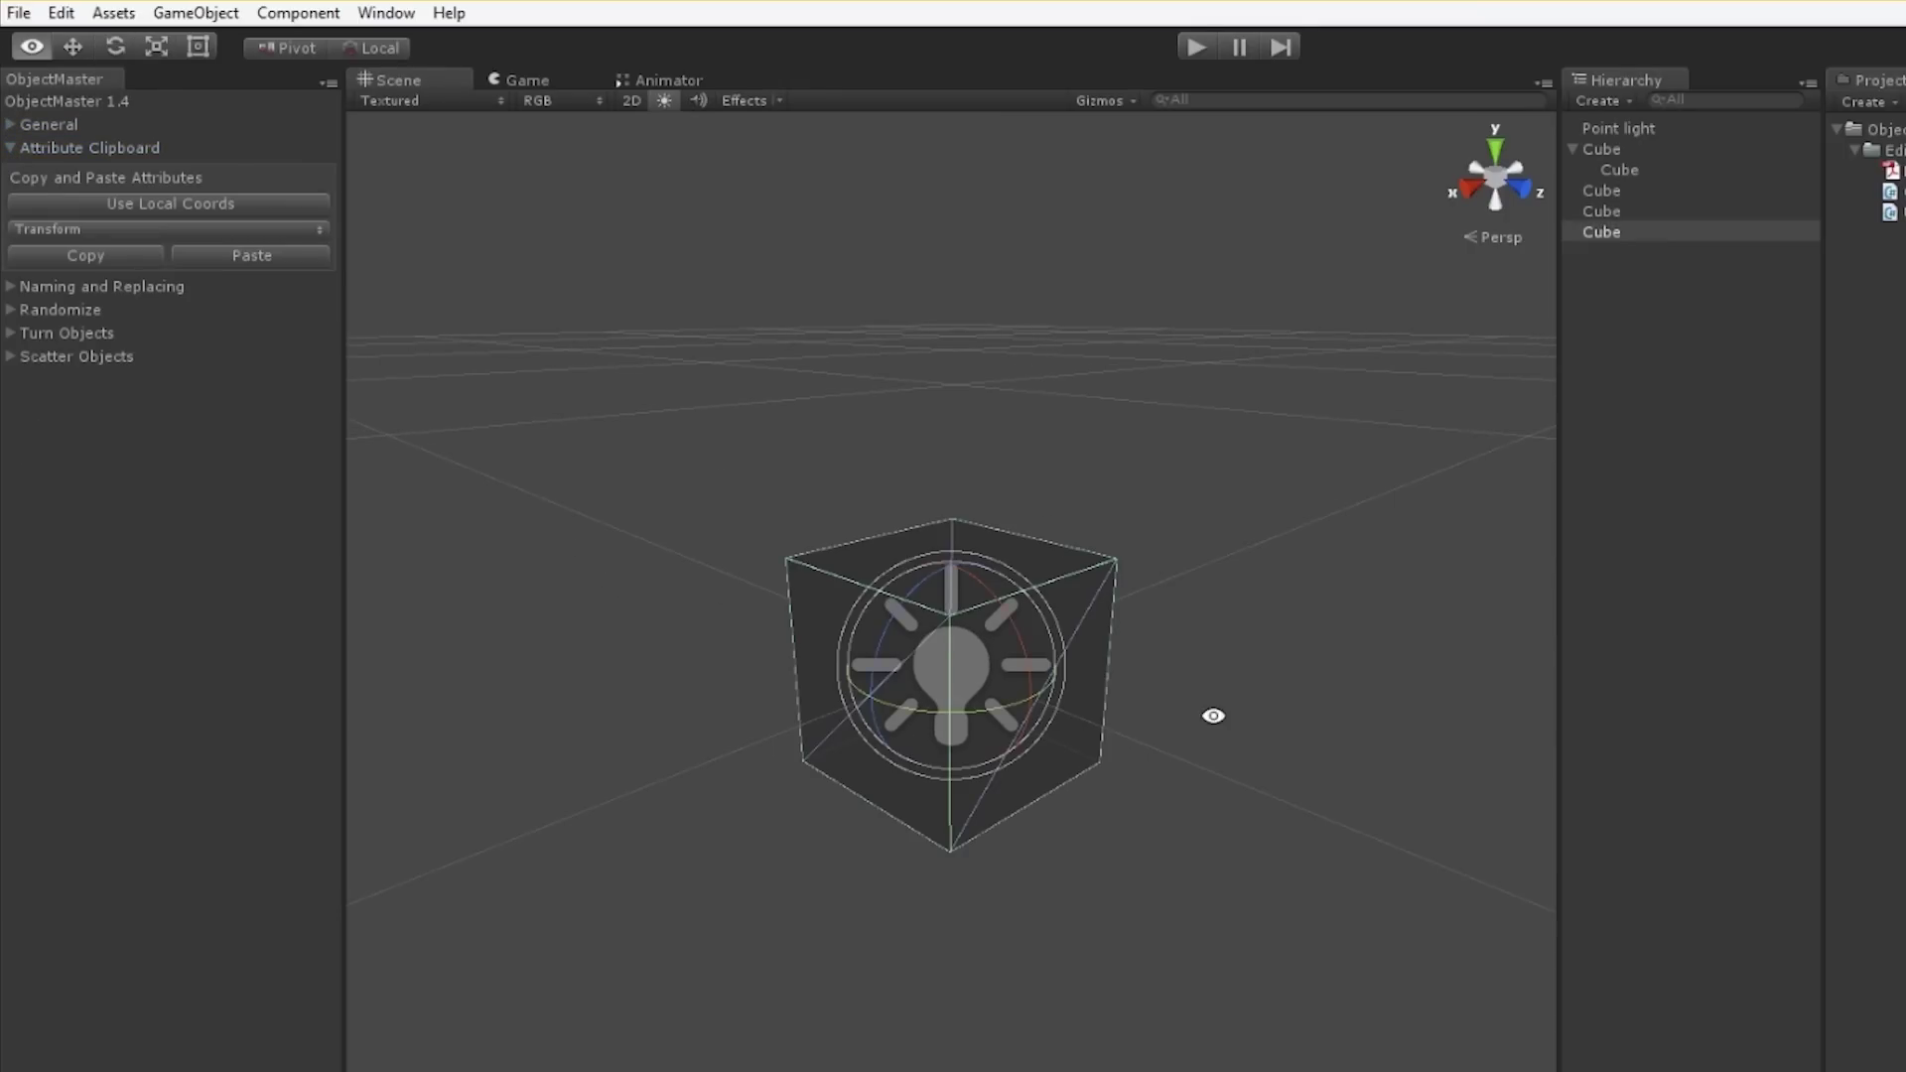
left_click_drag(1212, 715, 1082, 774, "alt")
key("w")
left_click_drag(949, 671, 292, 765)
key("f")
scroll(719, 647, "down", 3)
left_click_drag(933, 730, 581, 387, "alt")
left_click(1090, 580)
left_click_drag(1164, 450, 1322, 673)
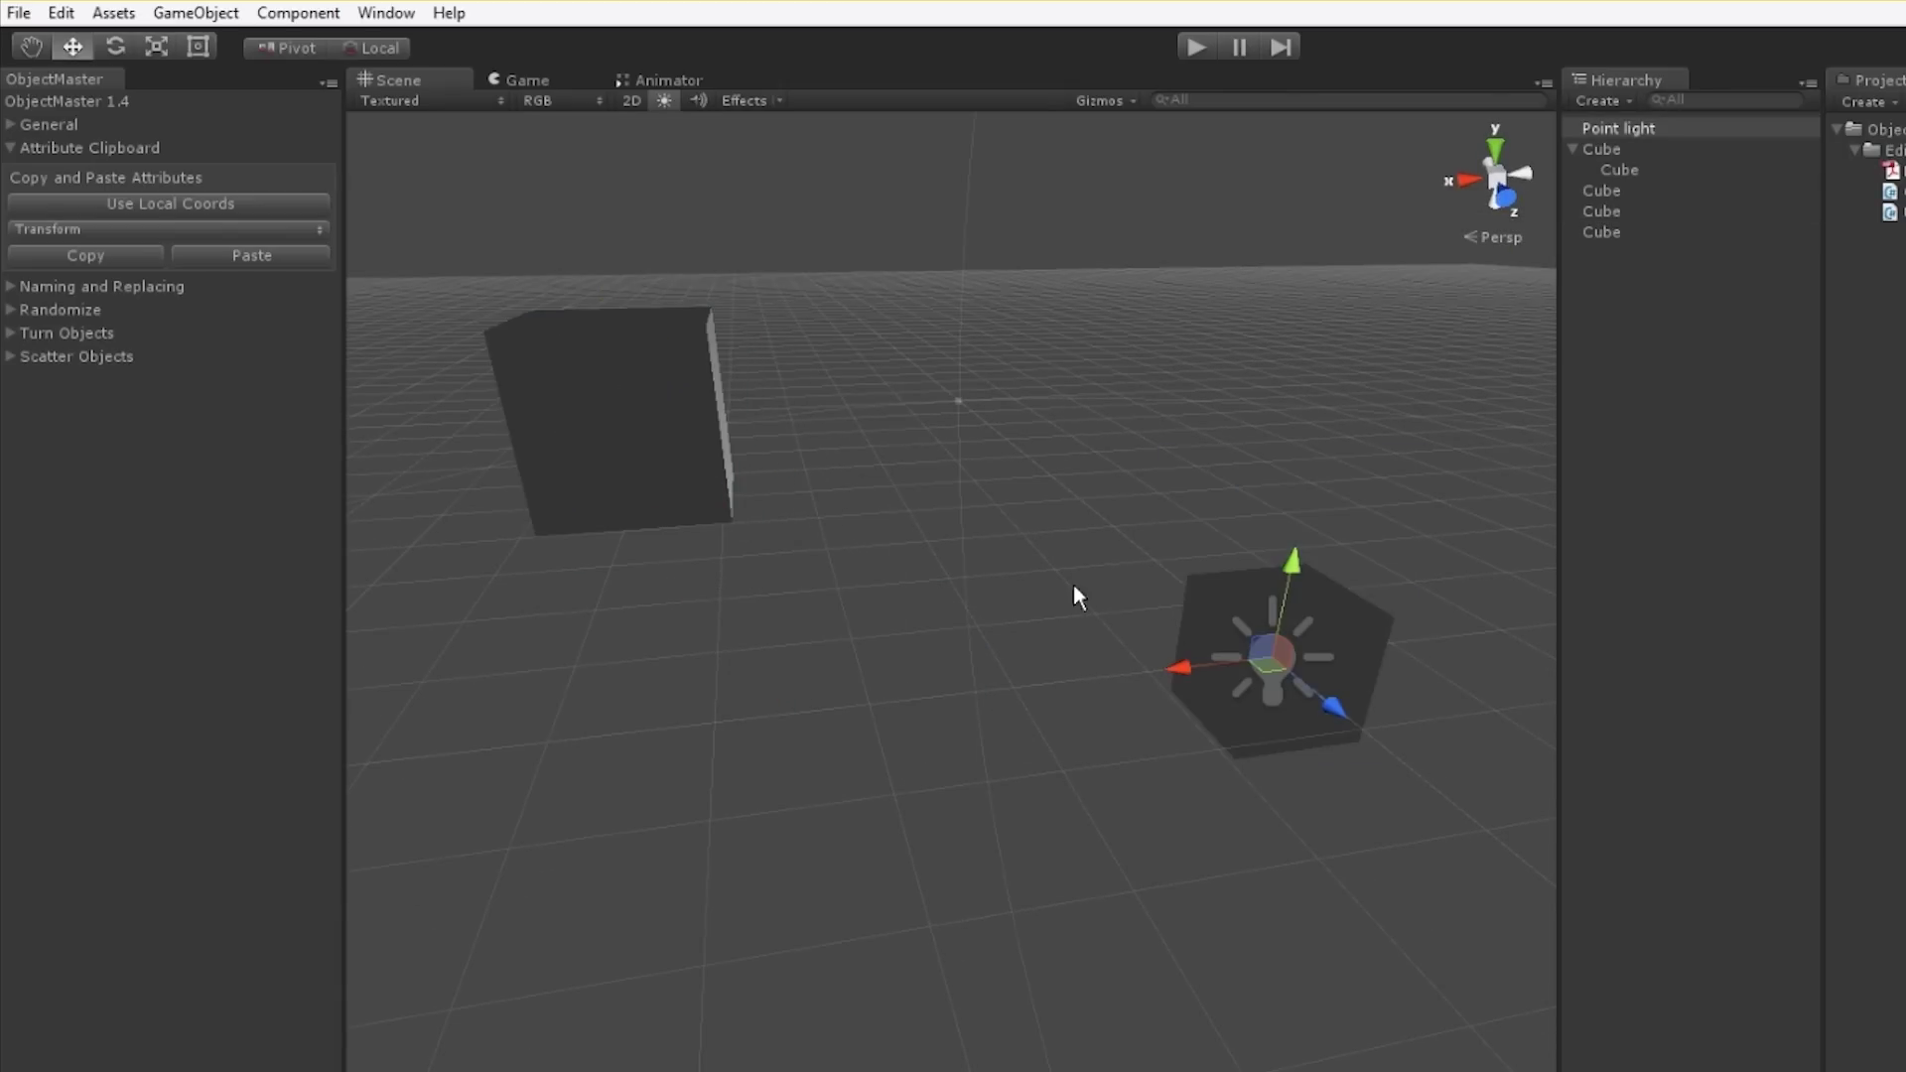
- Copy the moved cube's Position attribute, with the Attribute Clipboard switched to local coordinates
left_click(568, 521)
left_click(37, 229)
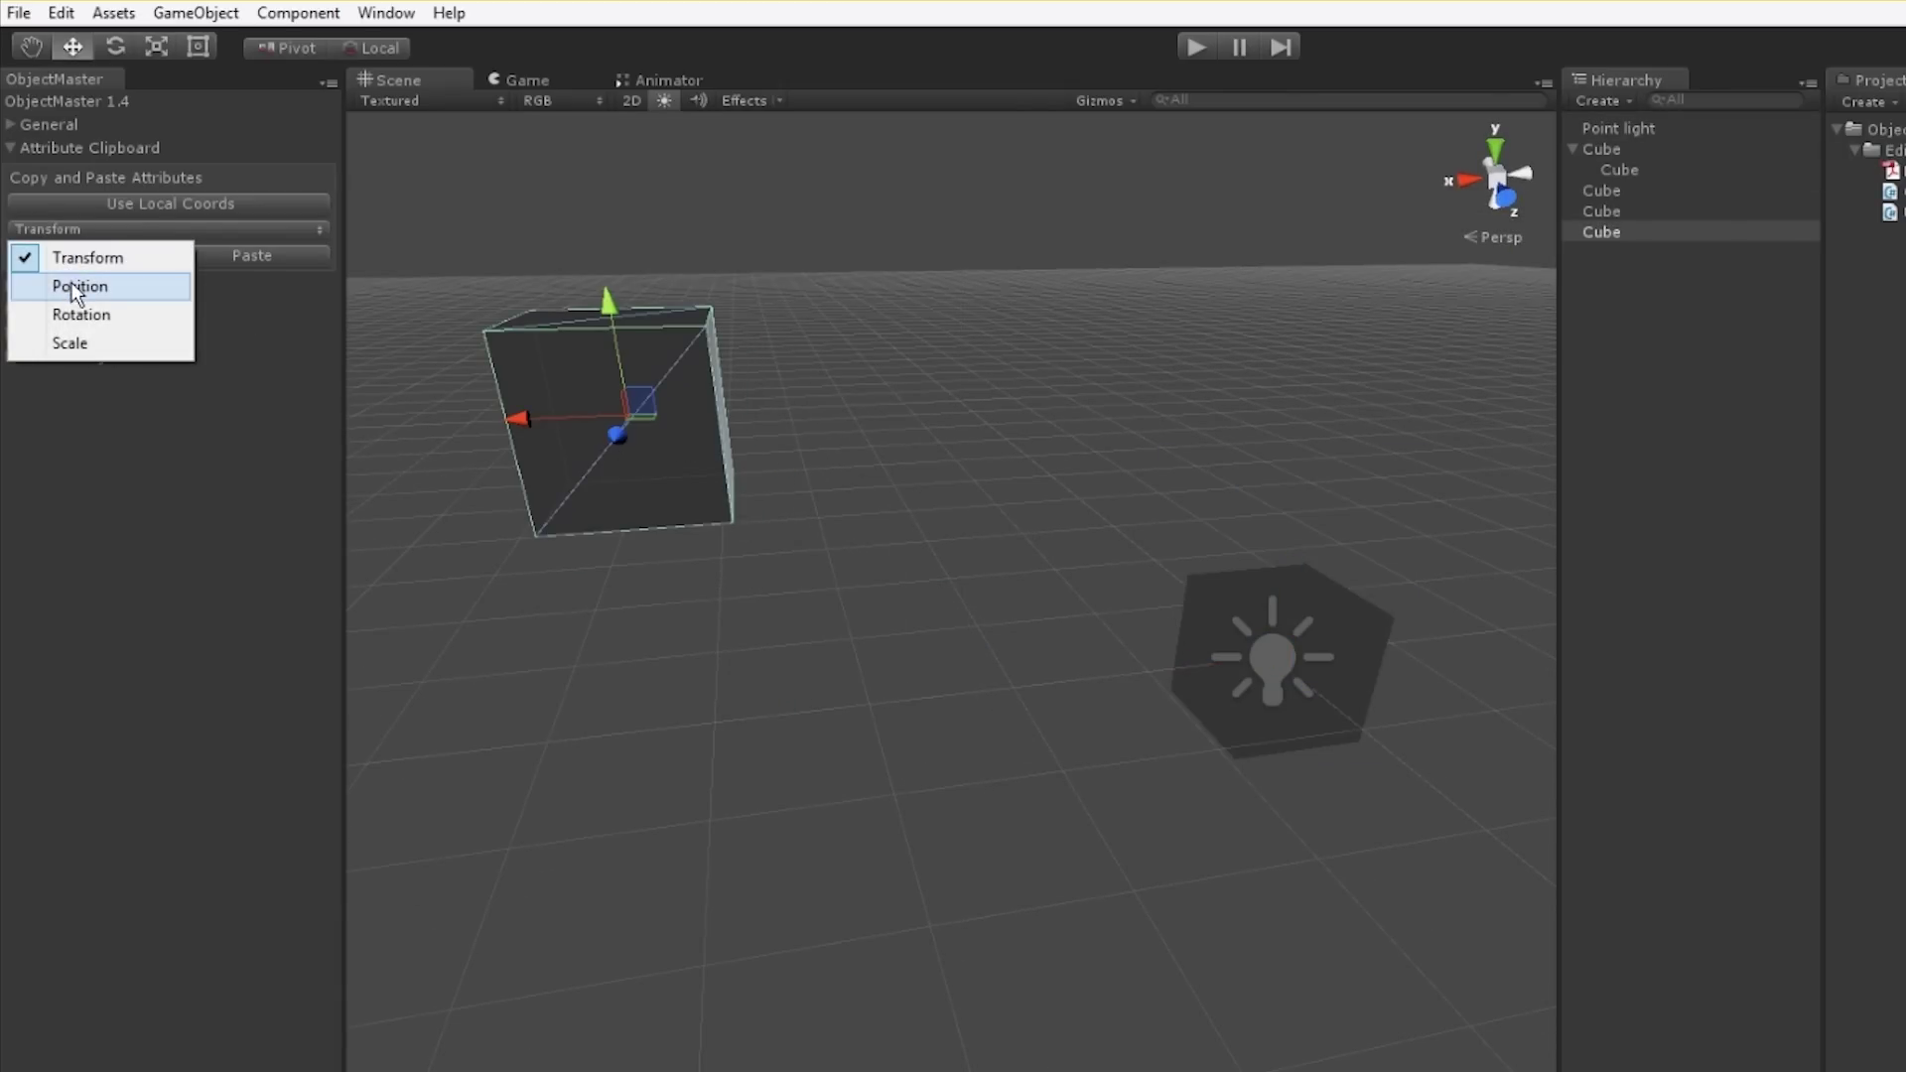
left_click(71, 282)
left_click(63, 254)
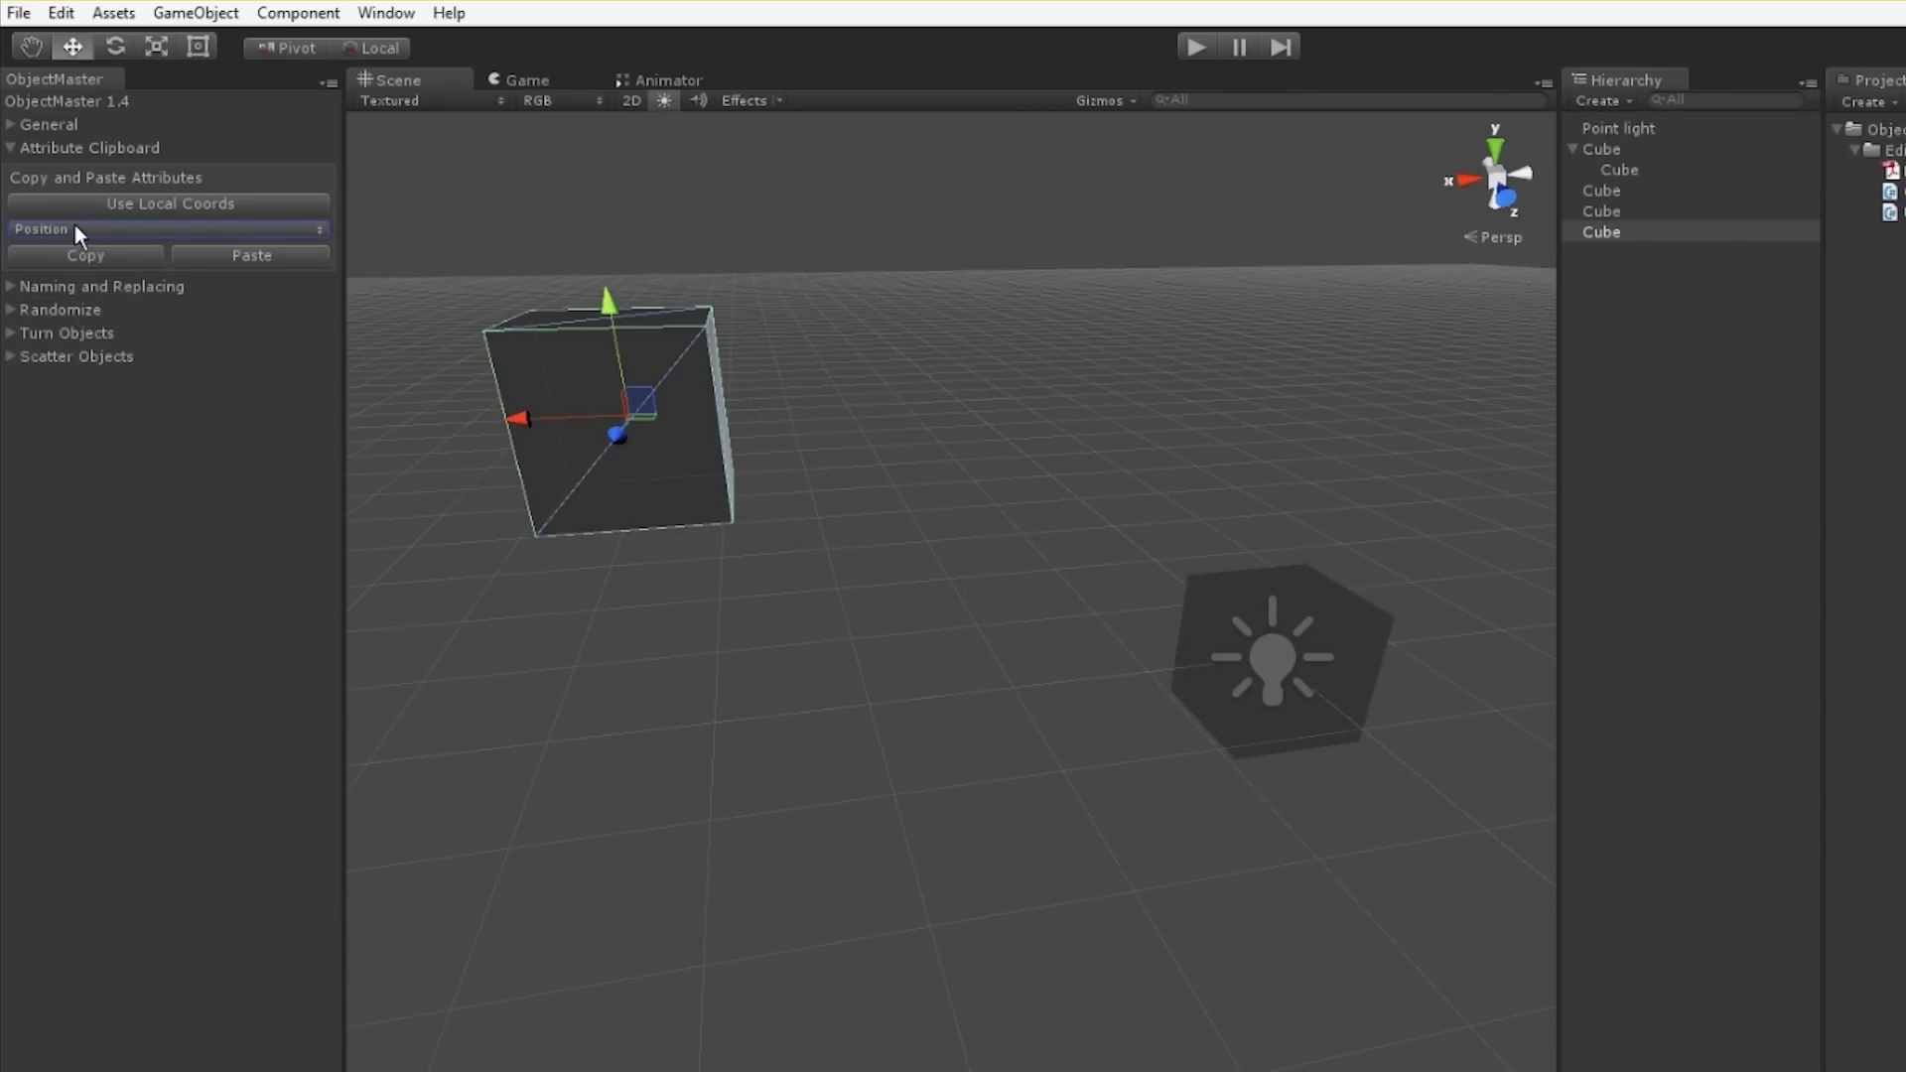
left_click(88, 203)
left_click(88, 256)
- Paste the copied position onto the point light and the two cubes beside it, and clear the selection
left_click_drag(986, 479, 1678, 923)
left_click(280, 258)
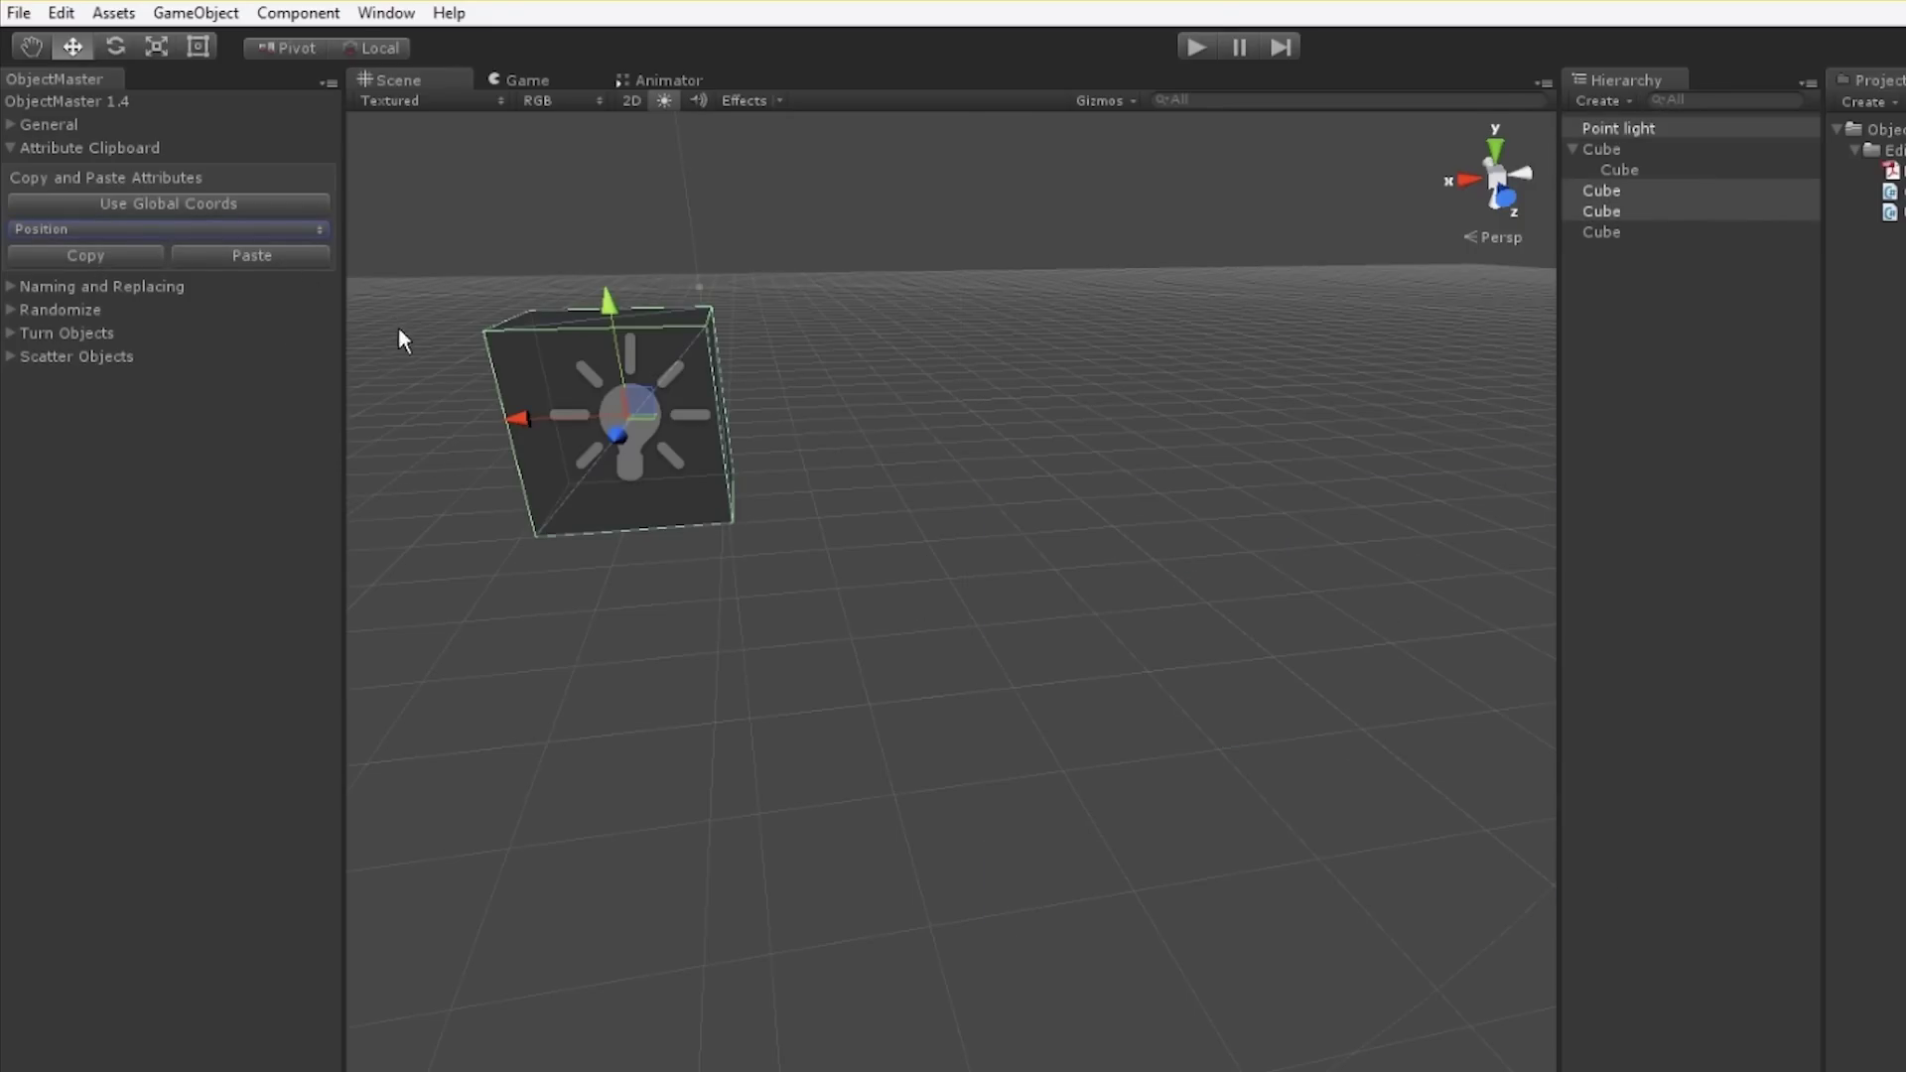
left_click(970, 724)
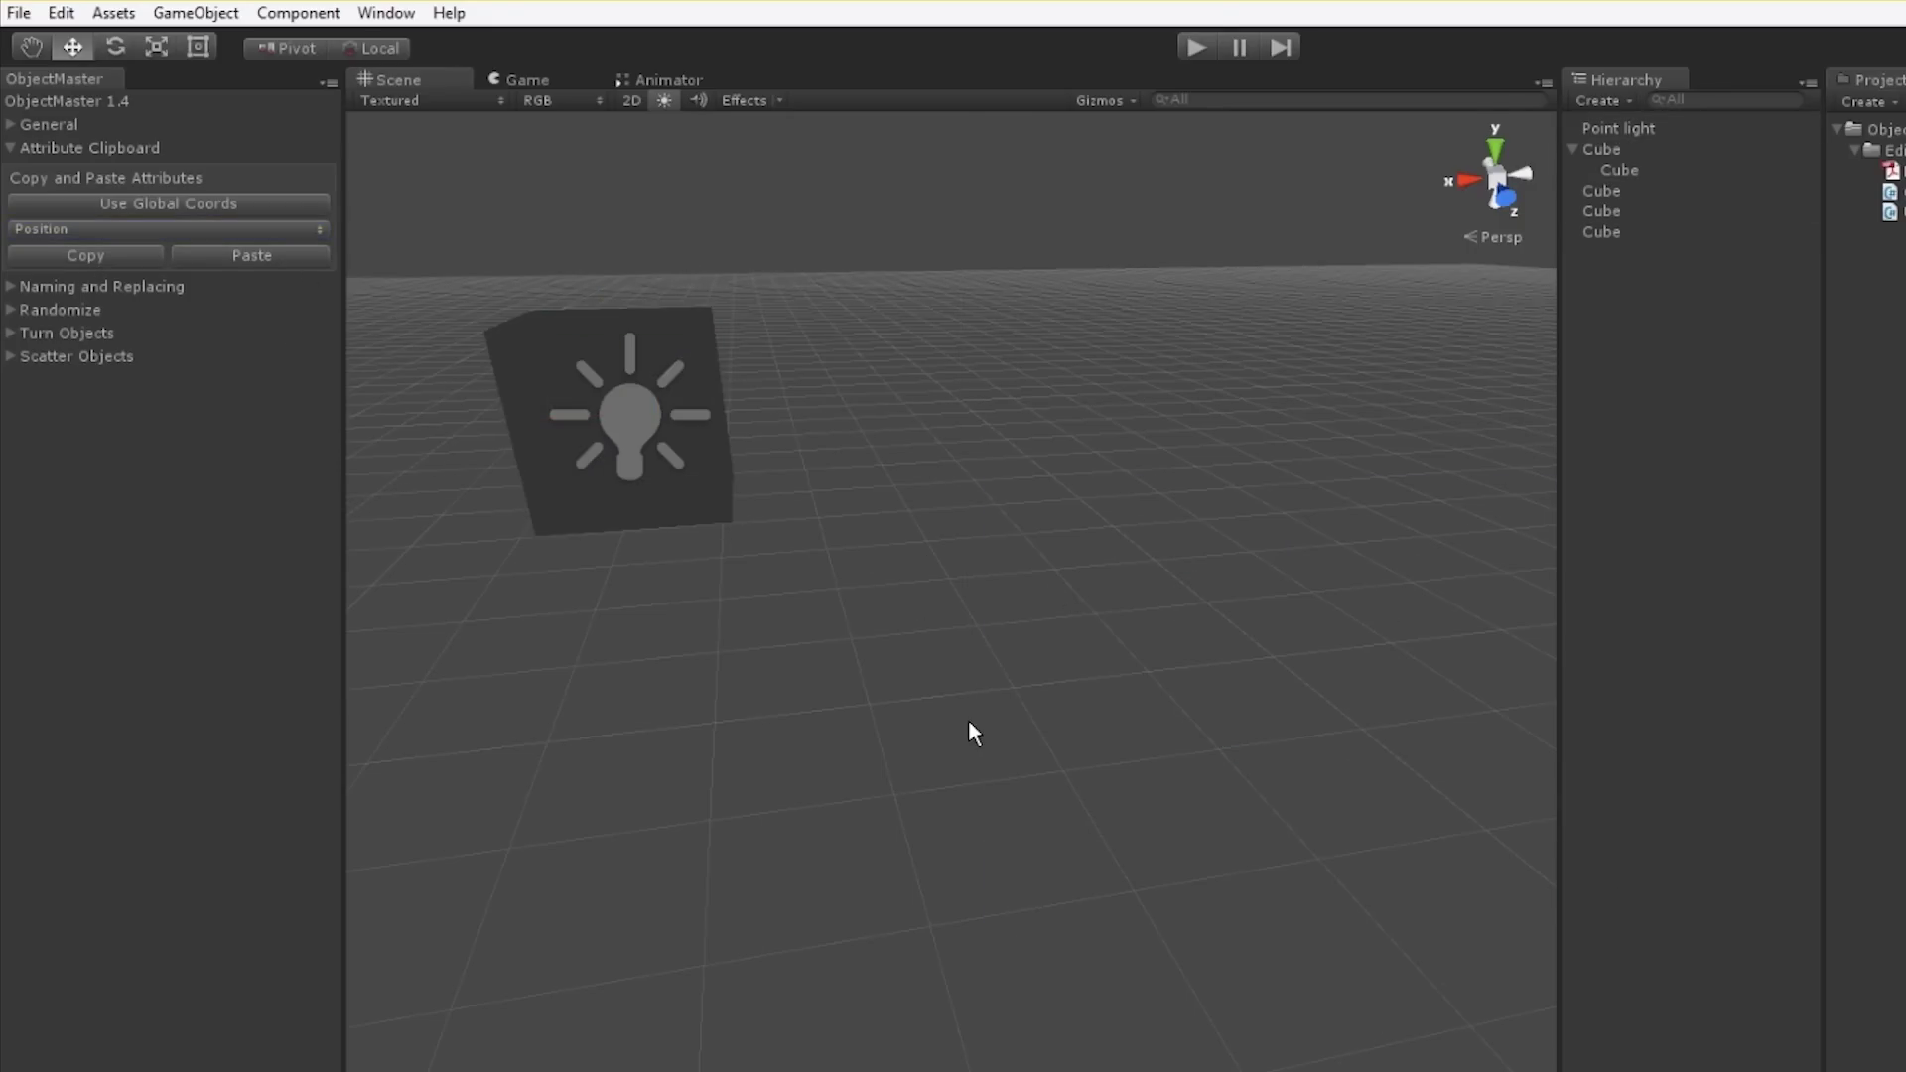
- Replace the Attribute Clipboard with the Naming and Replacing tools and take the nested cube out of its parent
left_click(12, 149)
left_click(12, 173)
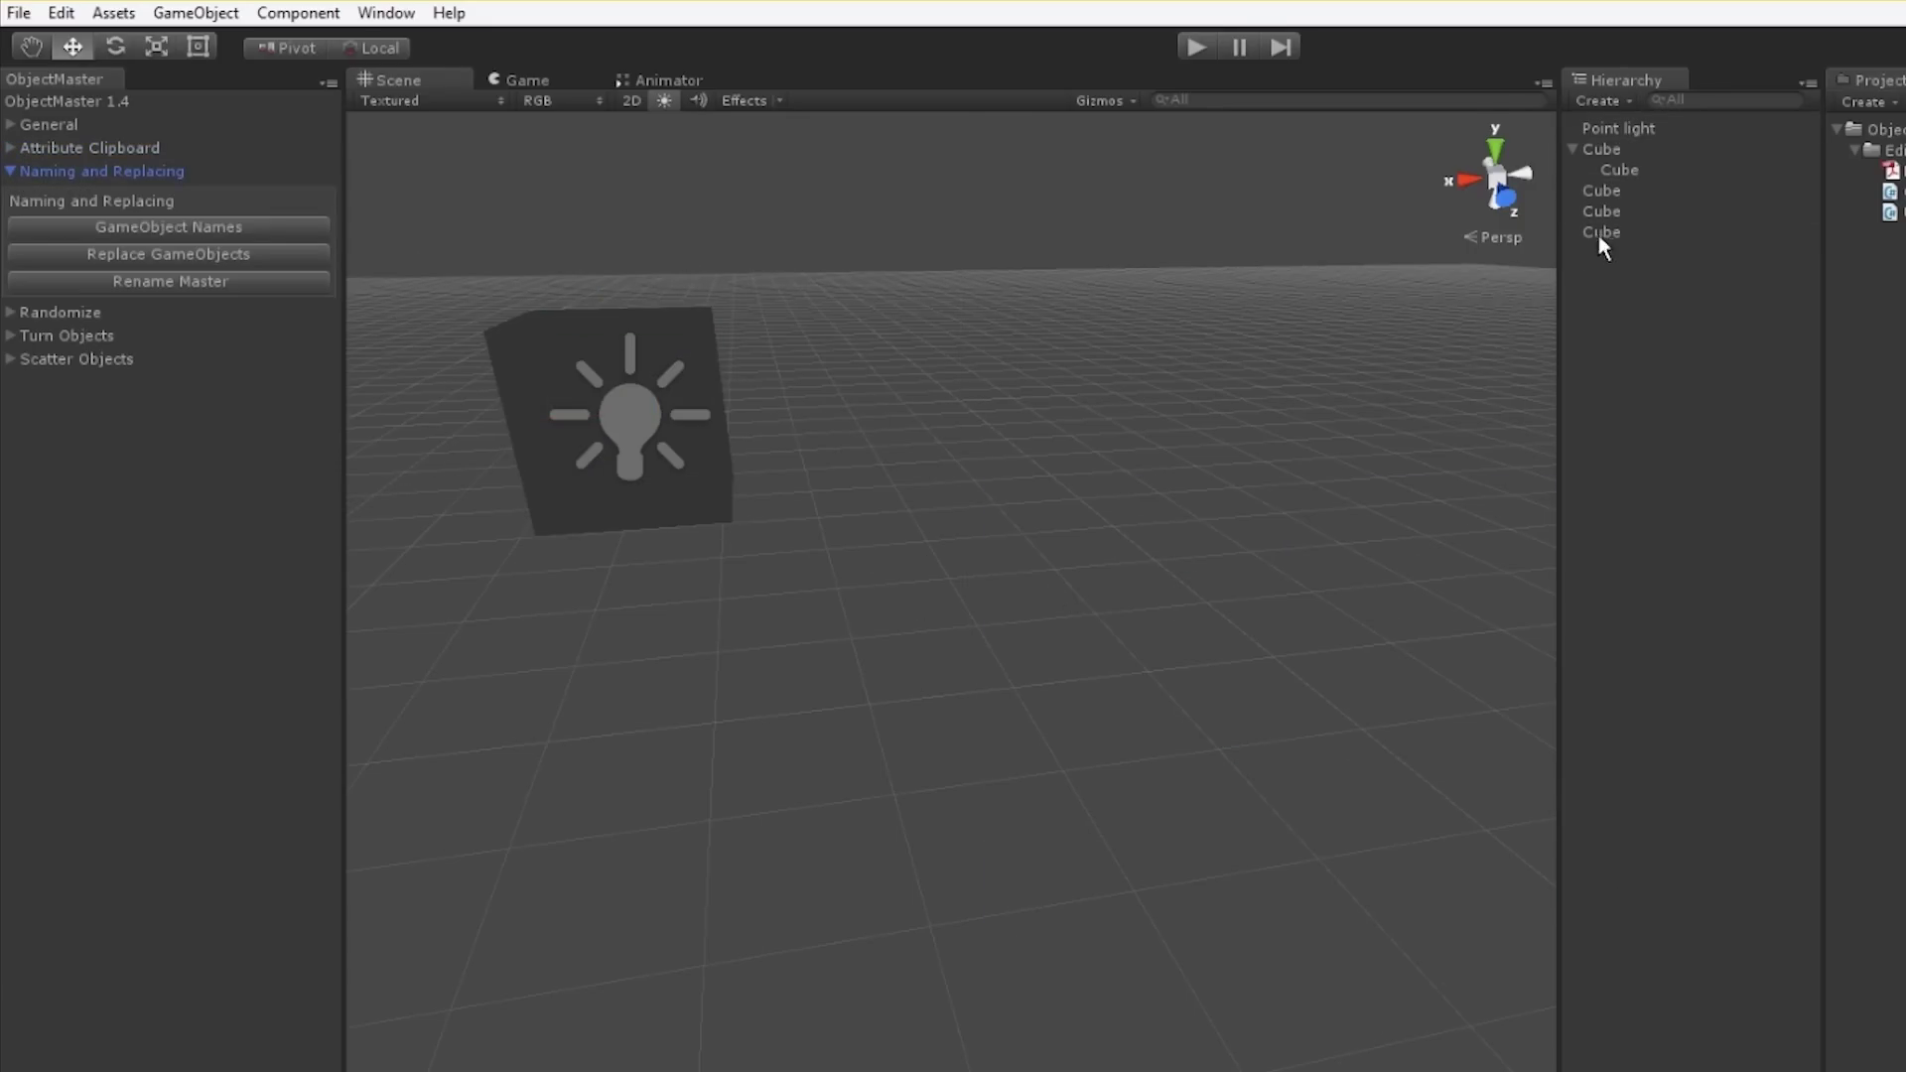
left_click_drag(1578, 167, 1663, 283)
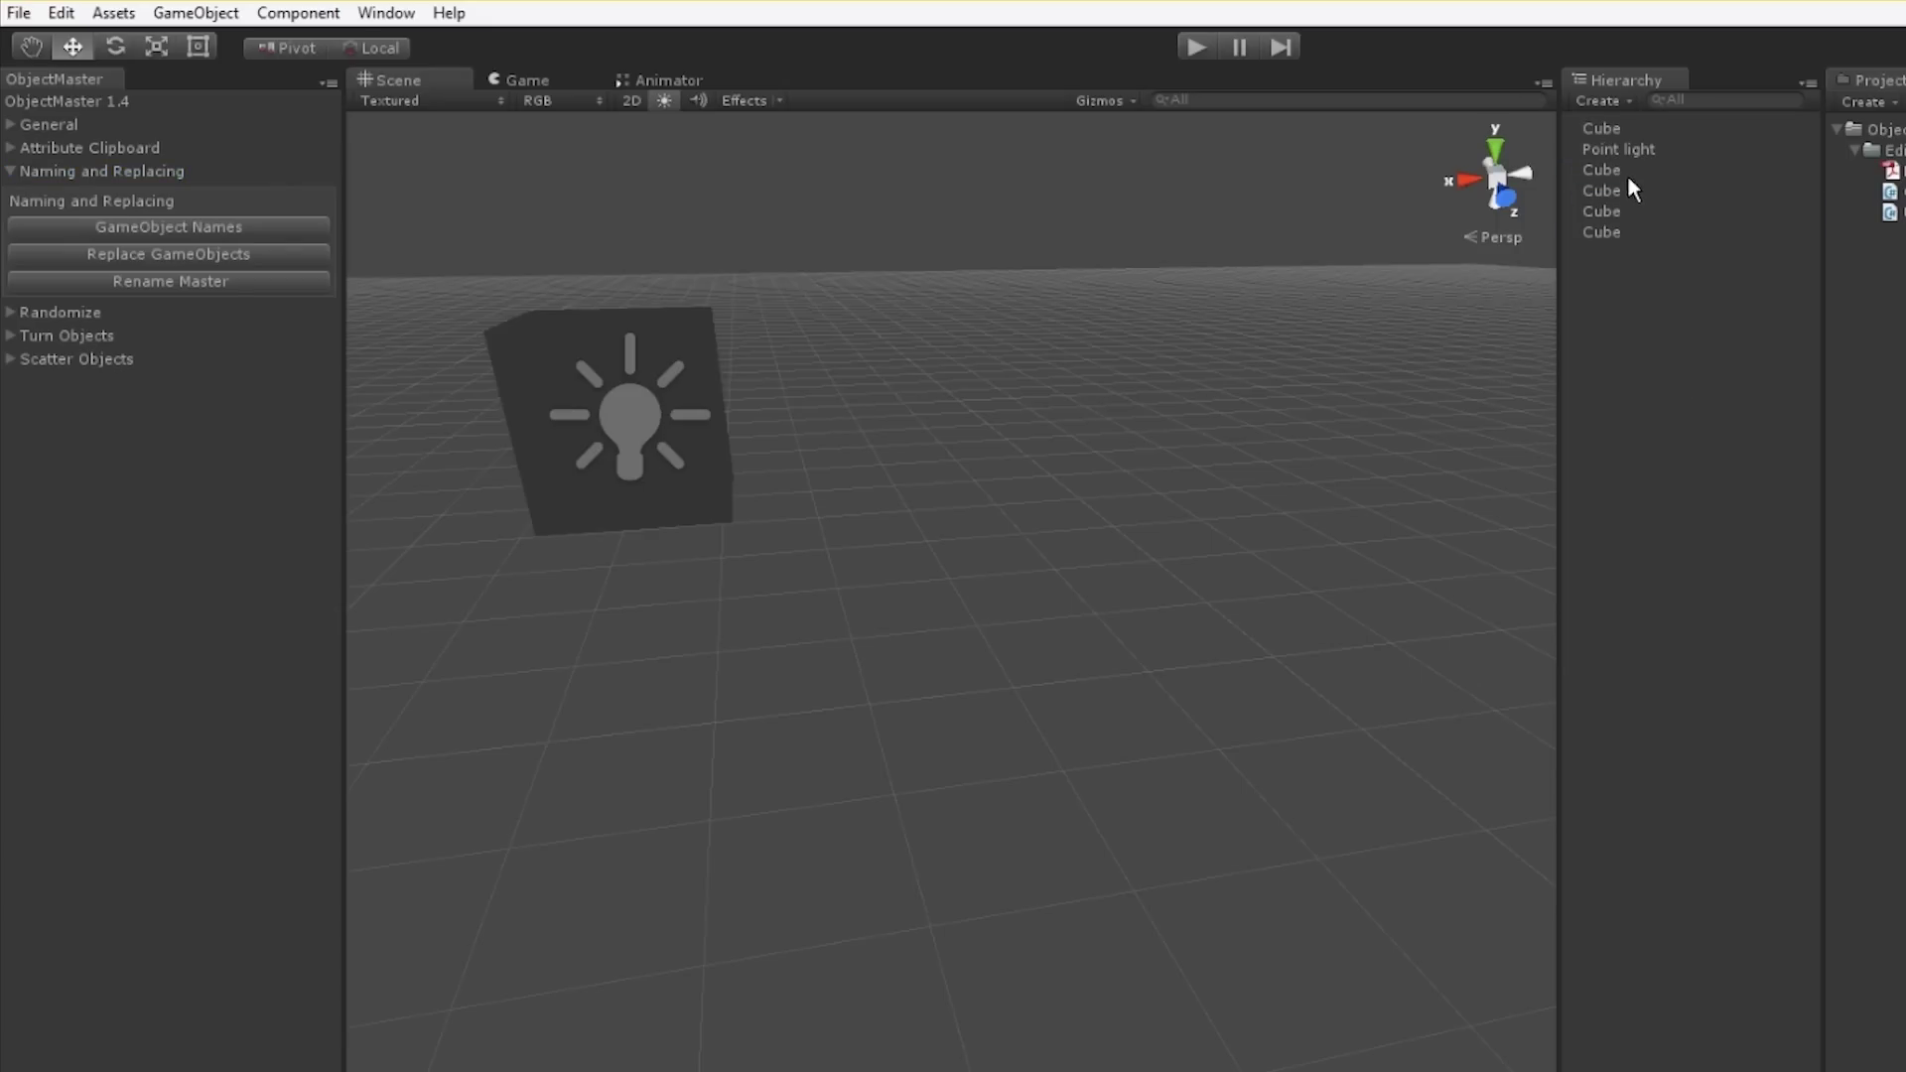
- Select all six scene objects and replace "Cube" with "Box" in their names, searching within the selection
left_click(1609, 149)
left_click(1605, 129)
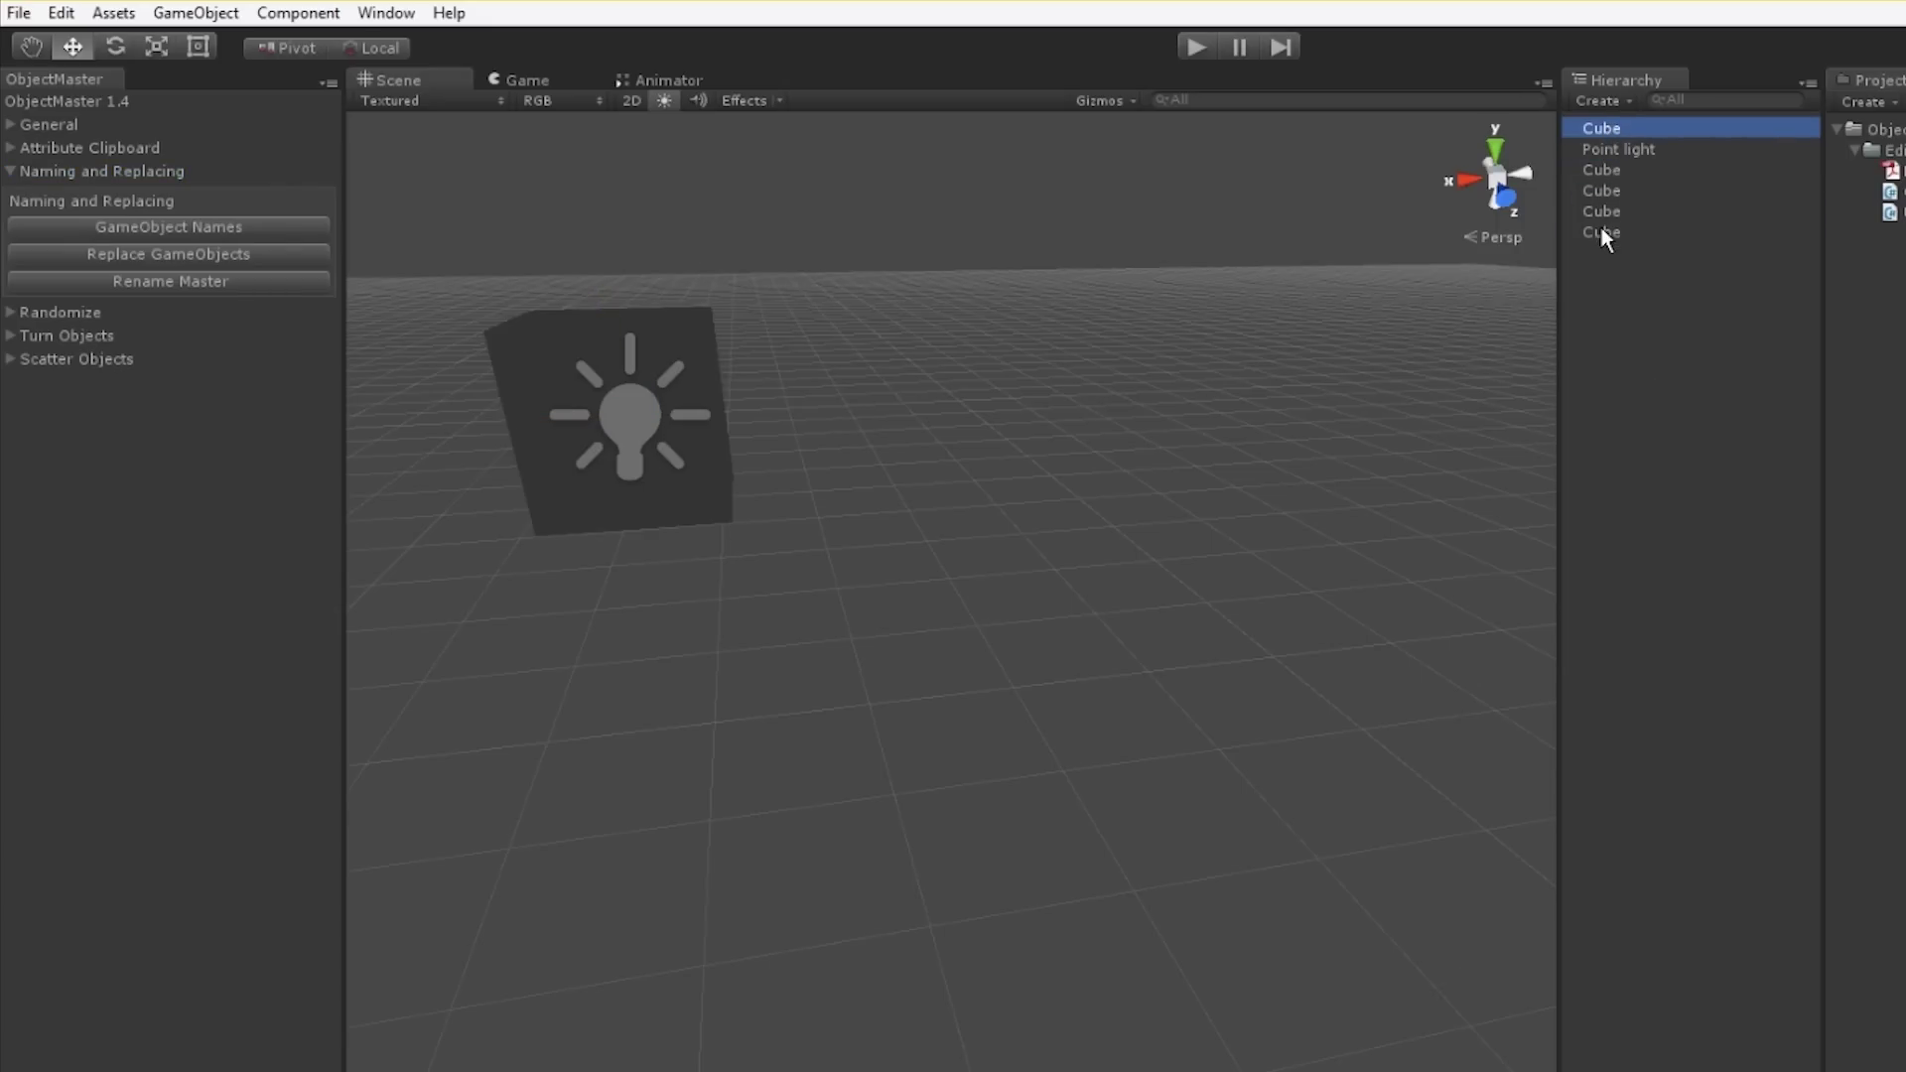
left_click(1600, 231, "shift")
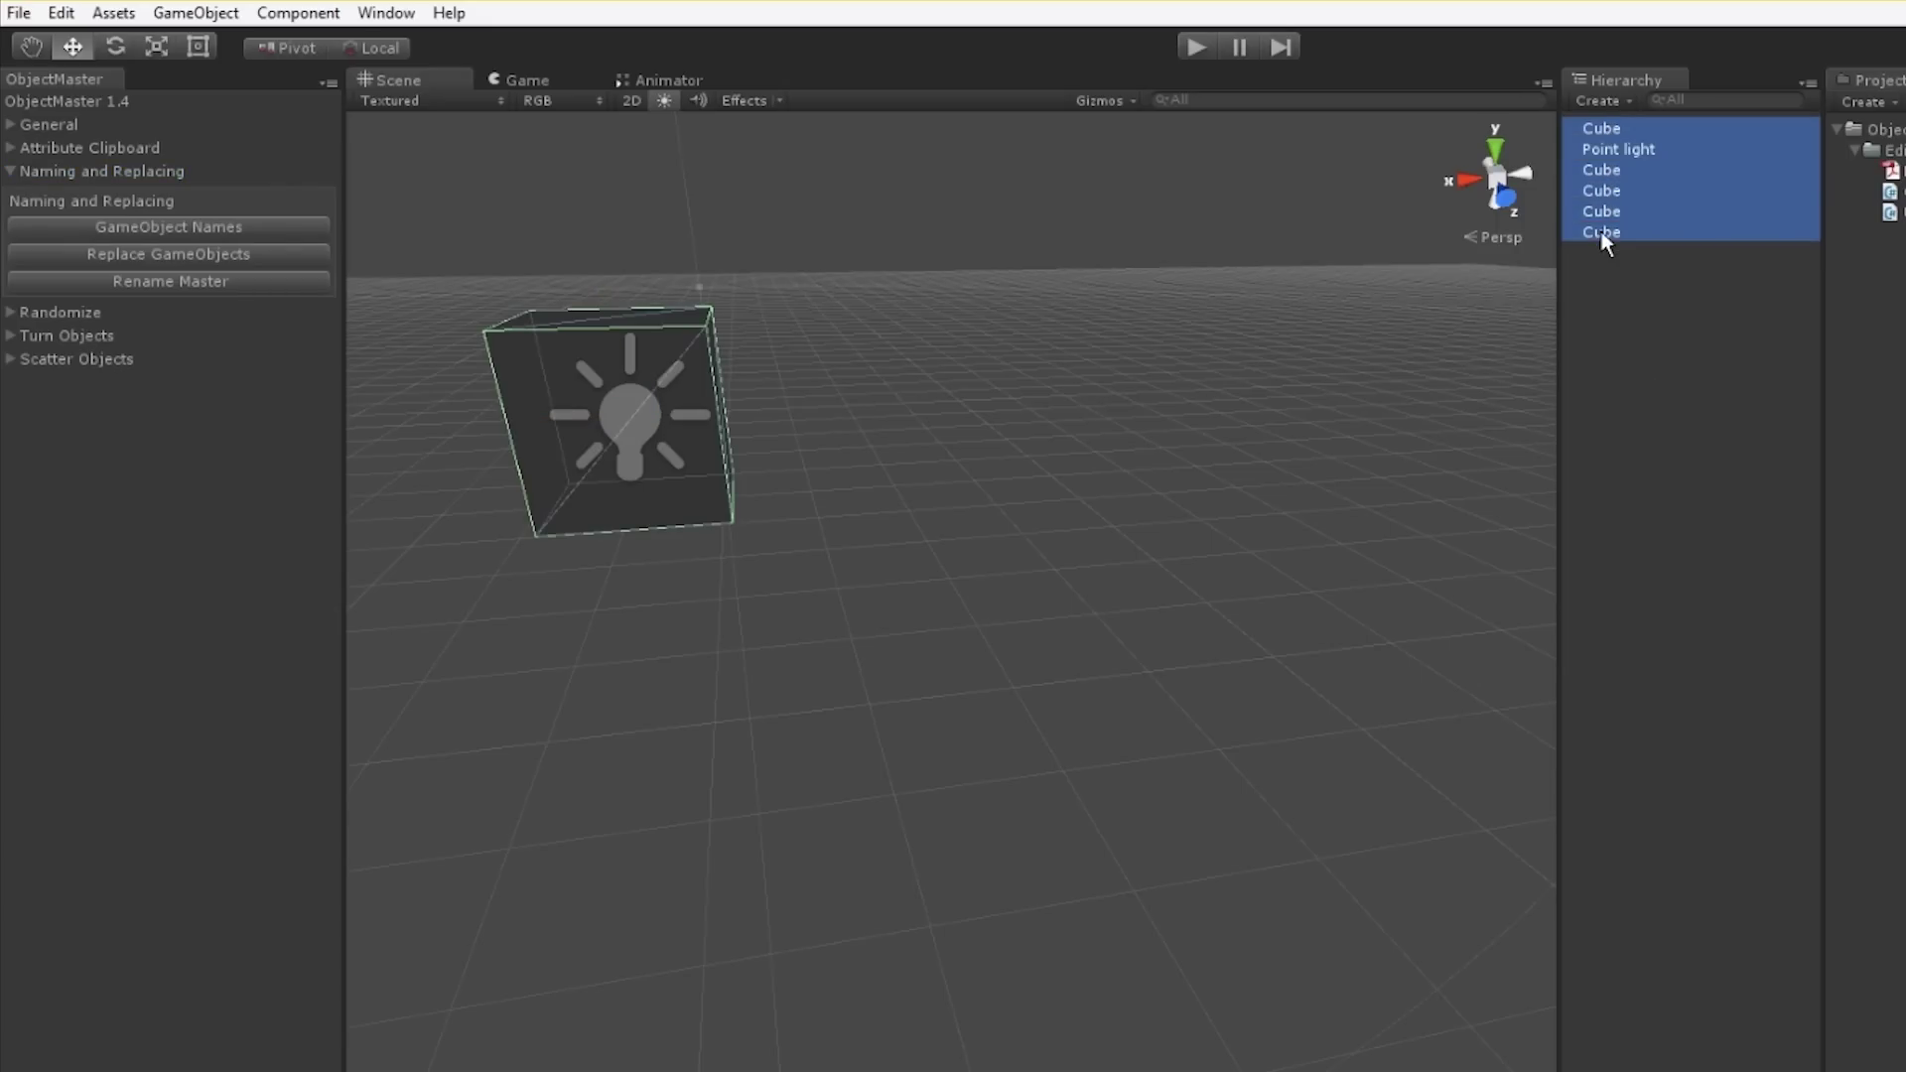
left_click(163, 230)
left_click(636, 277)
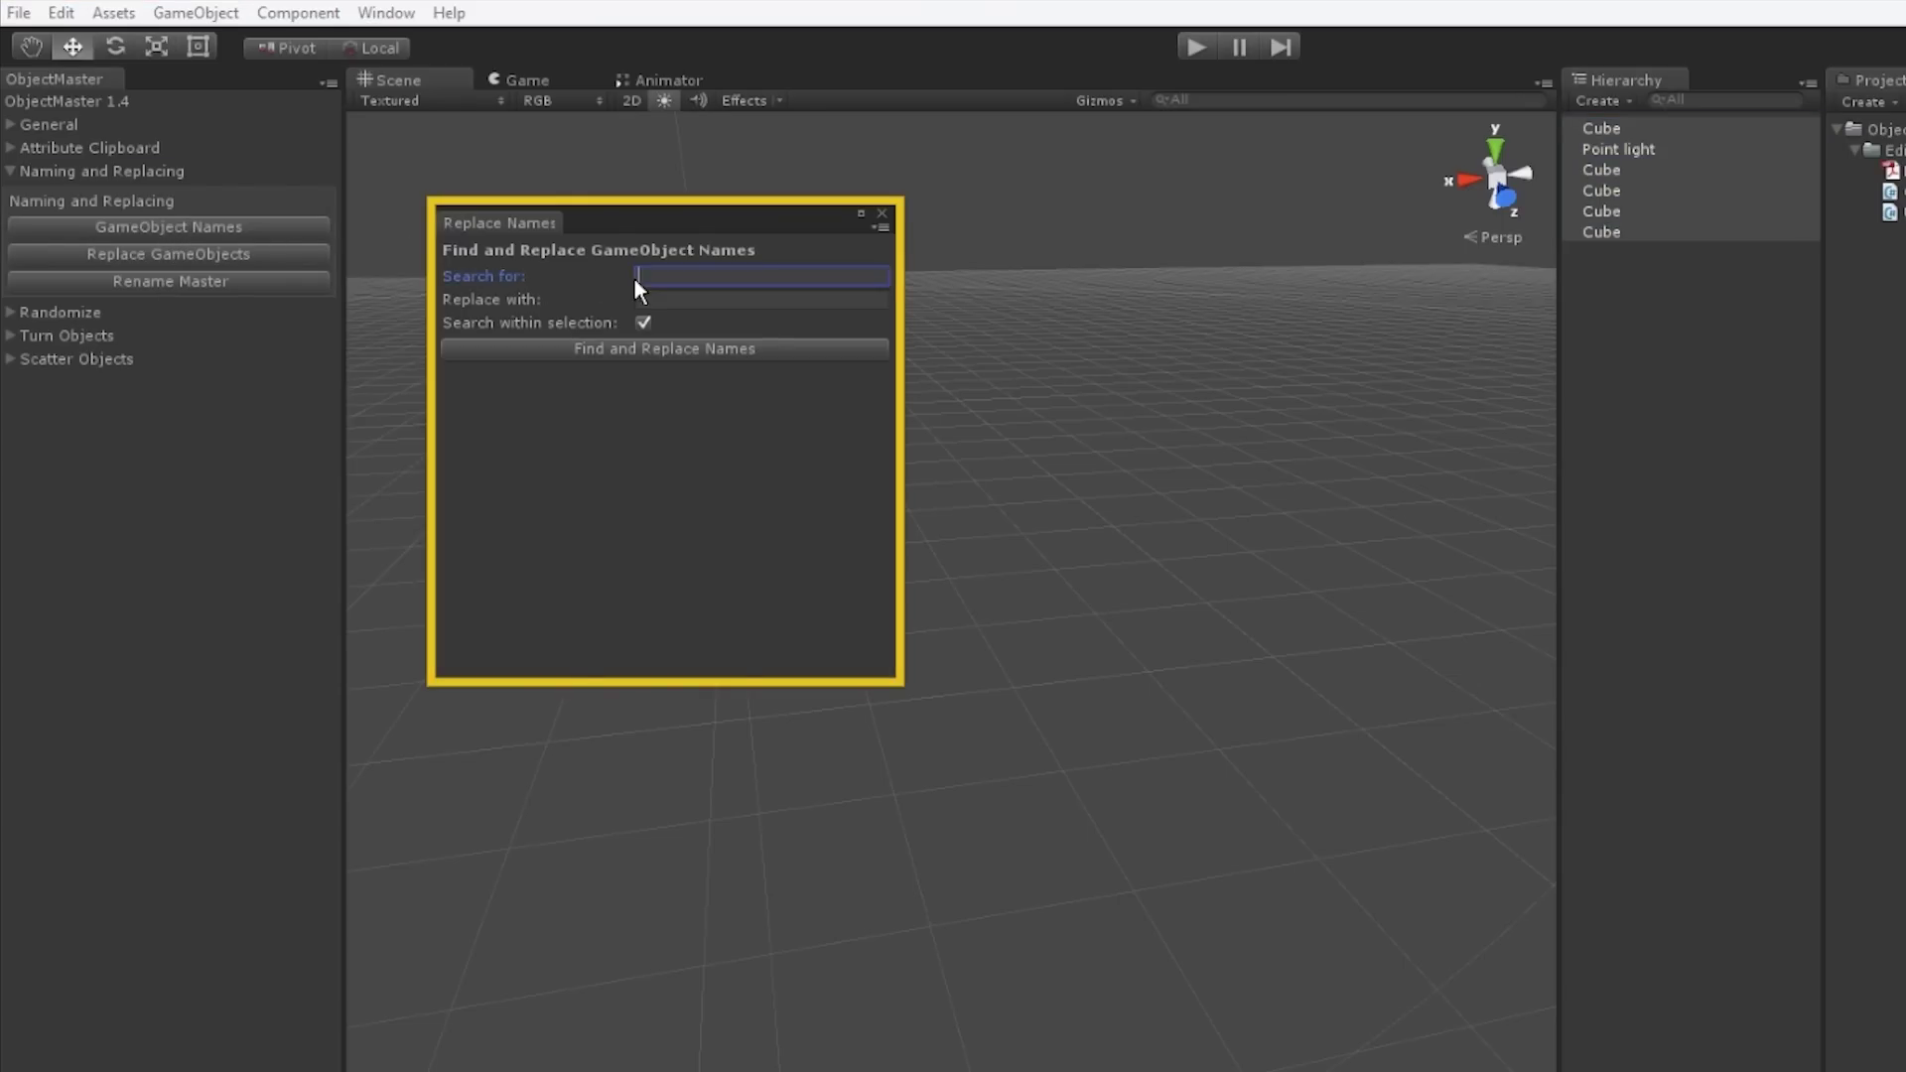
type("Cube")
key("Tab")
type("Box")
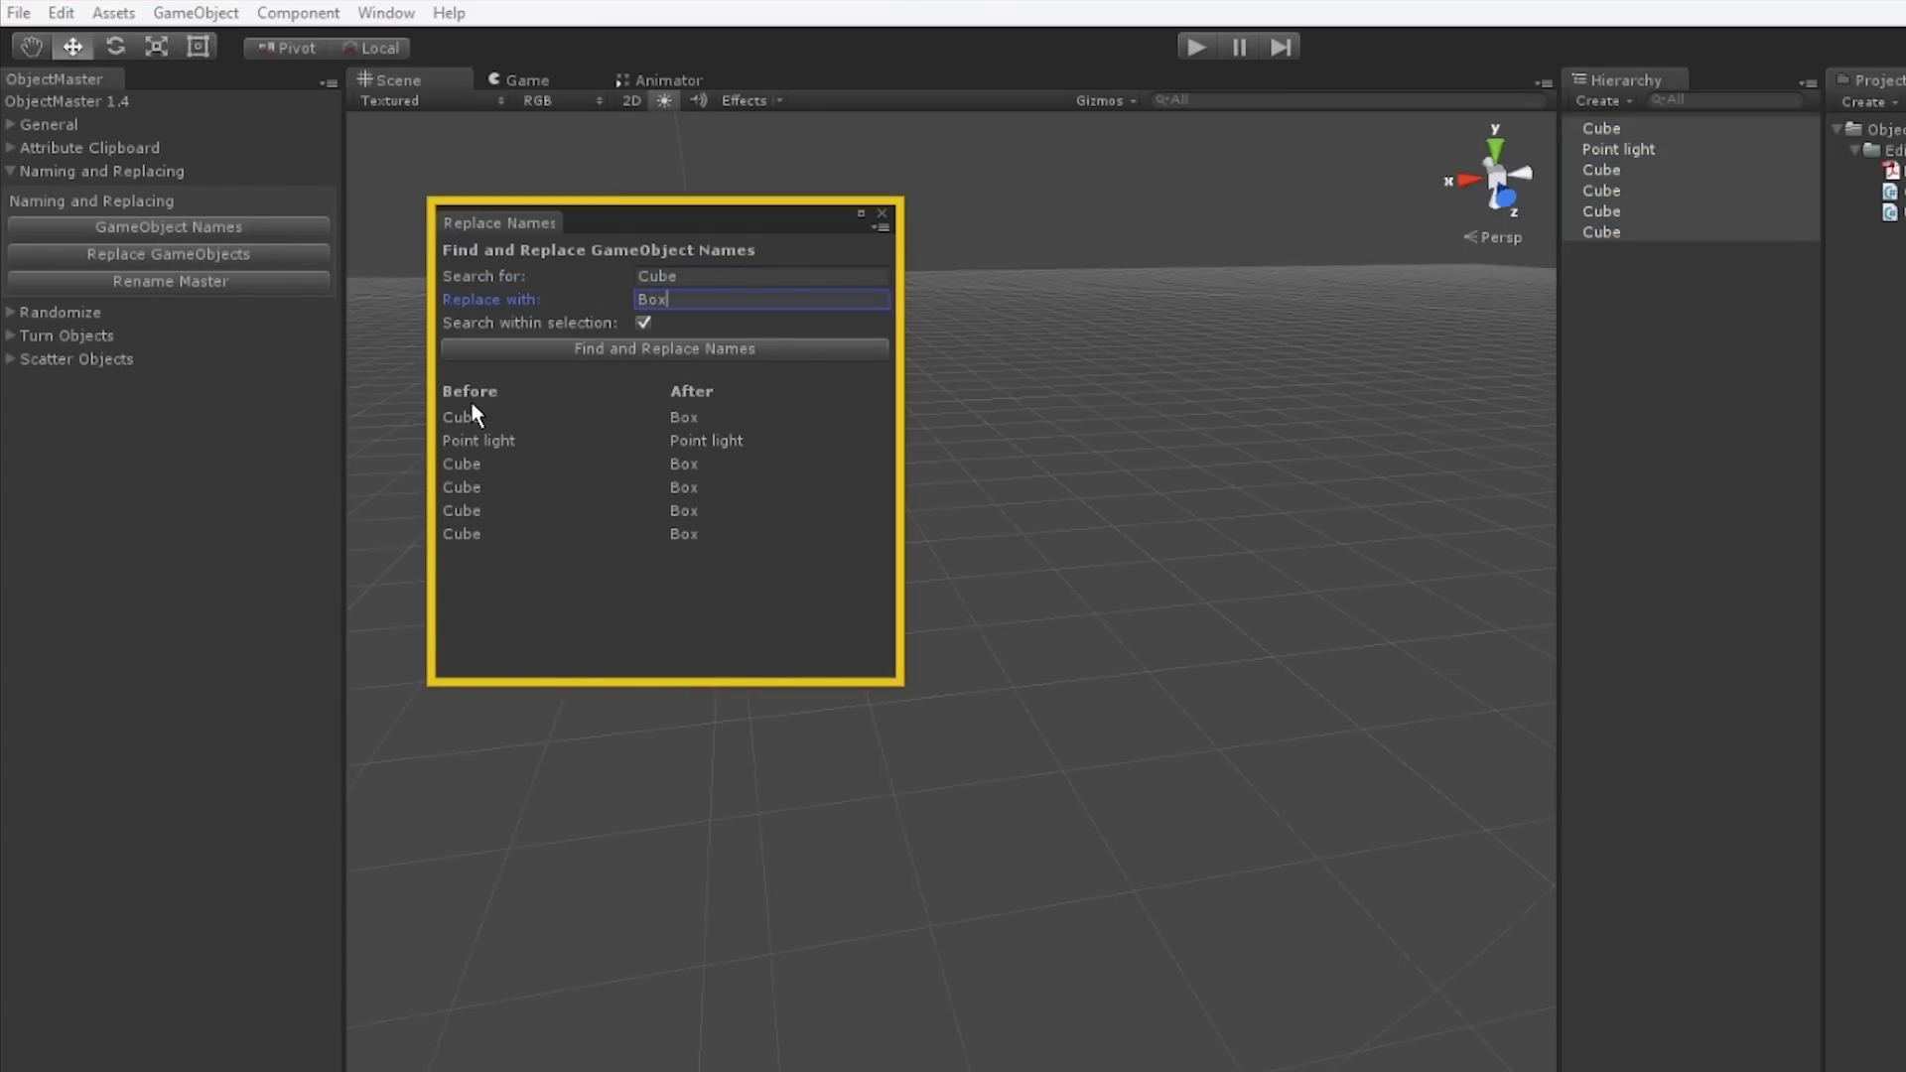
left_click(604, 347)
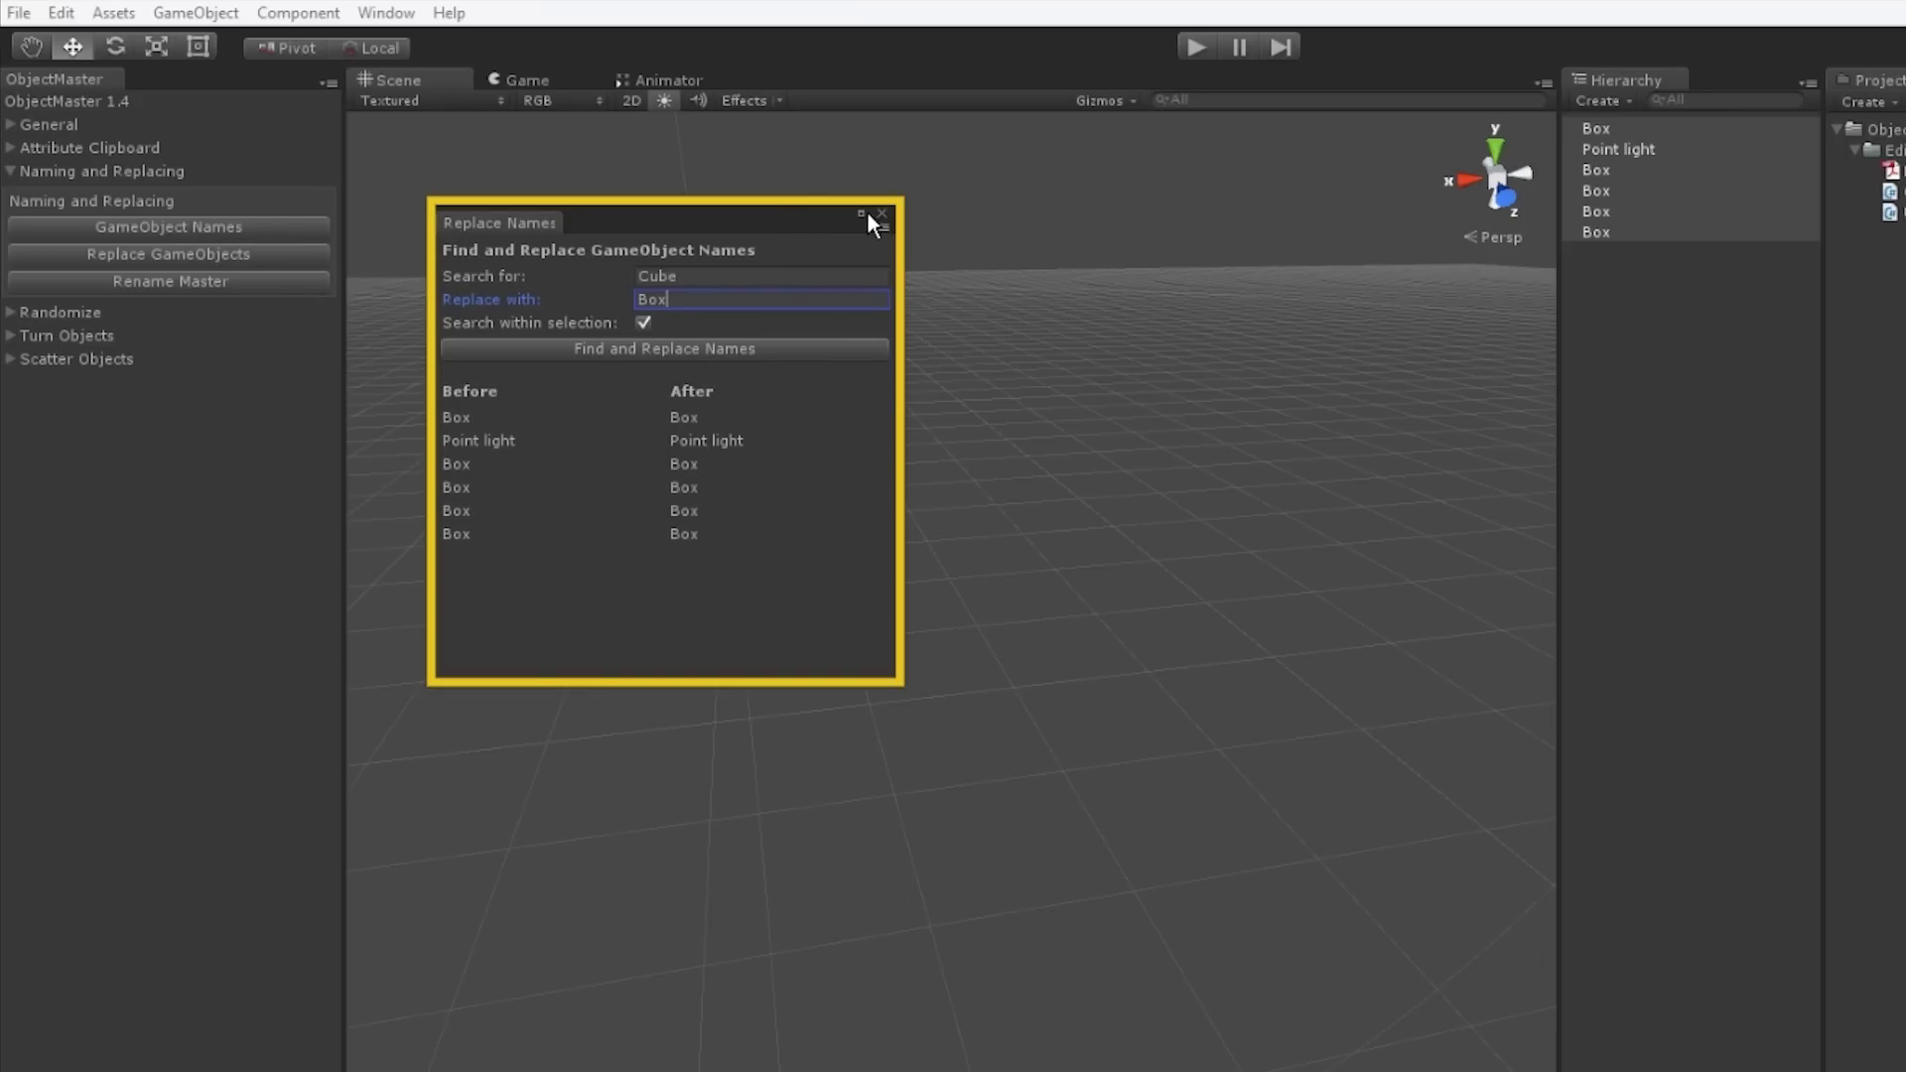
left_click(881, 212)
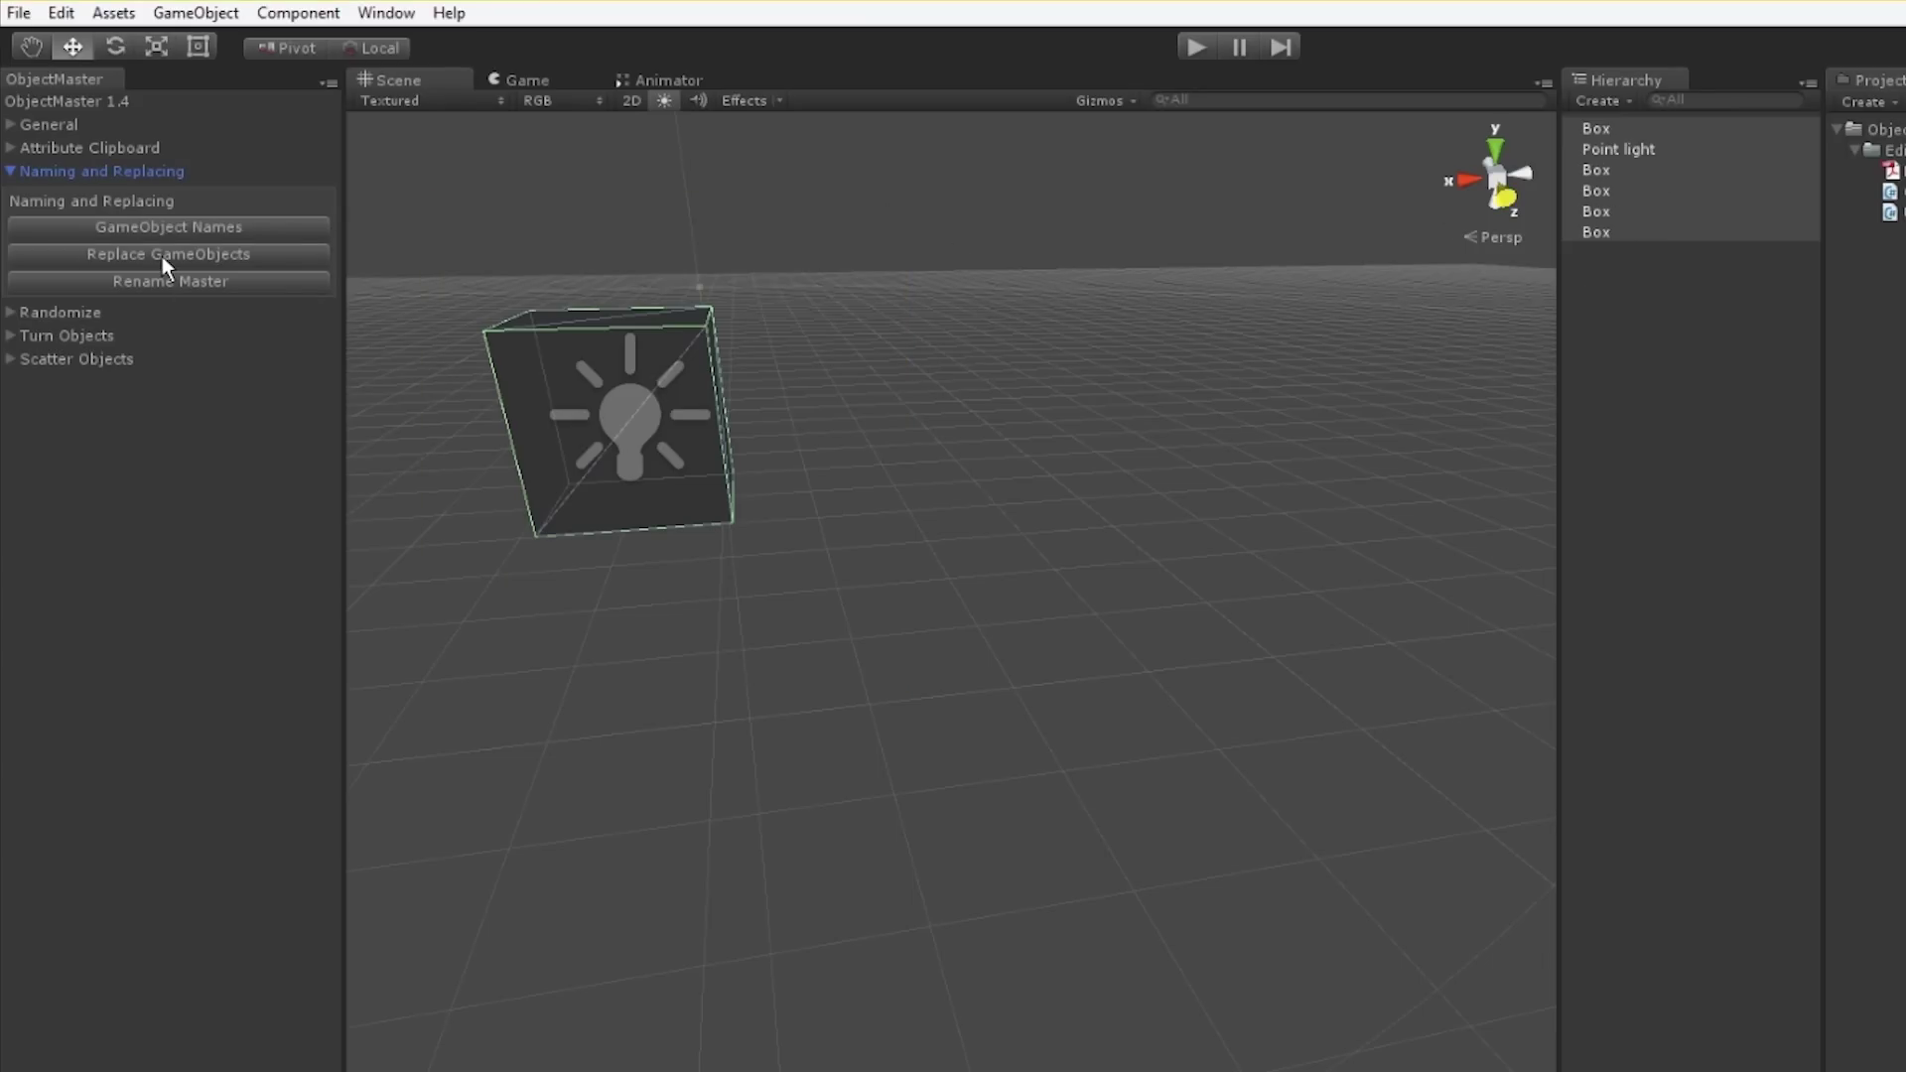
- Save the point light as a prefab in the project and open Replace GameObjects for all scene objects
left_click(1207, 308)
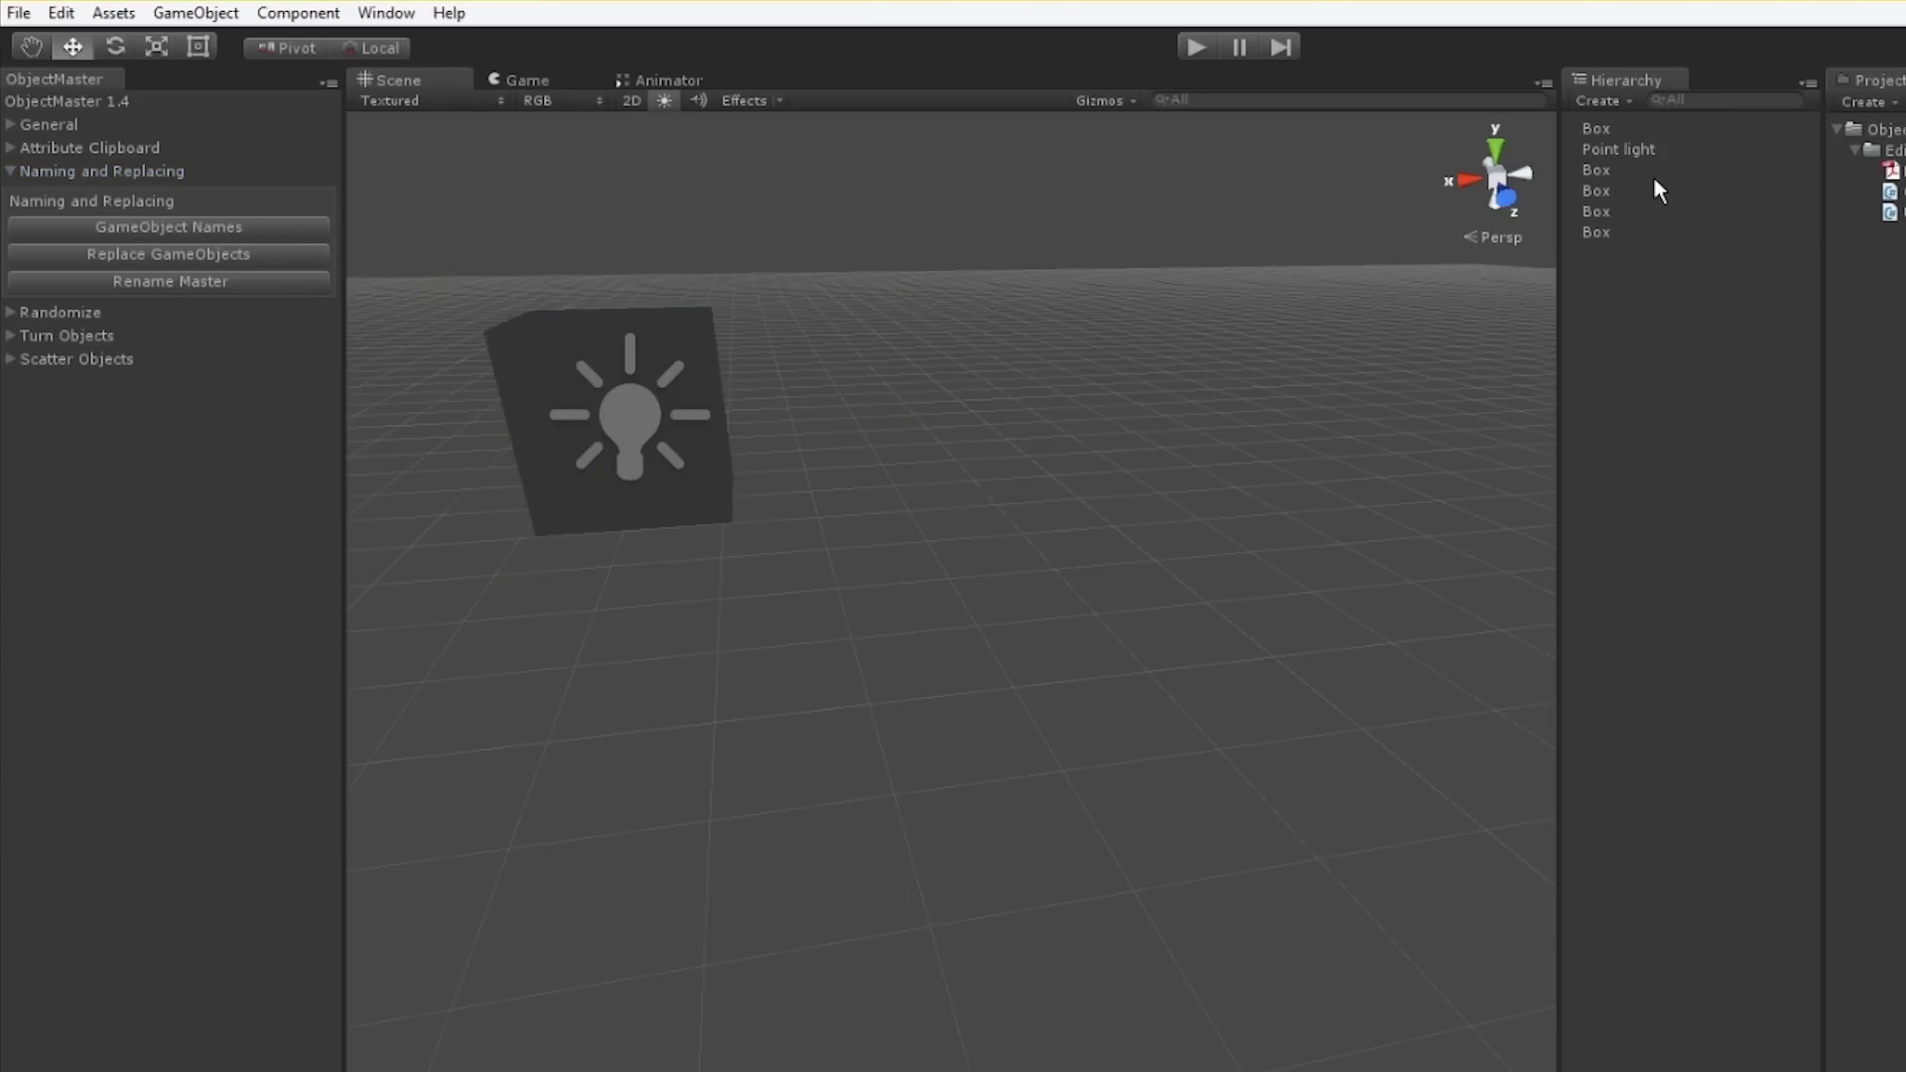
left_click(1618, 150)
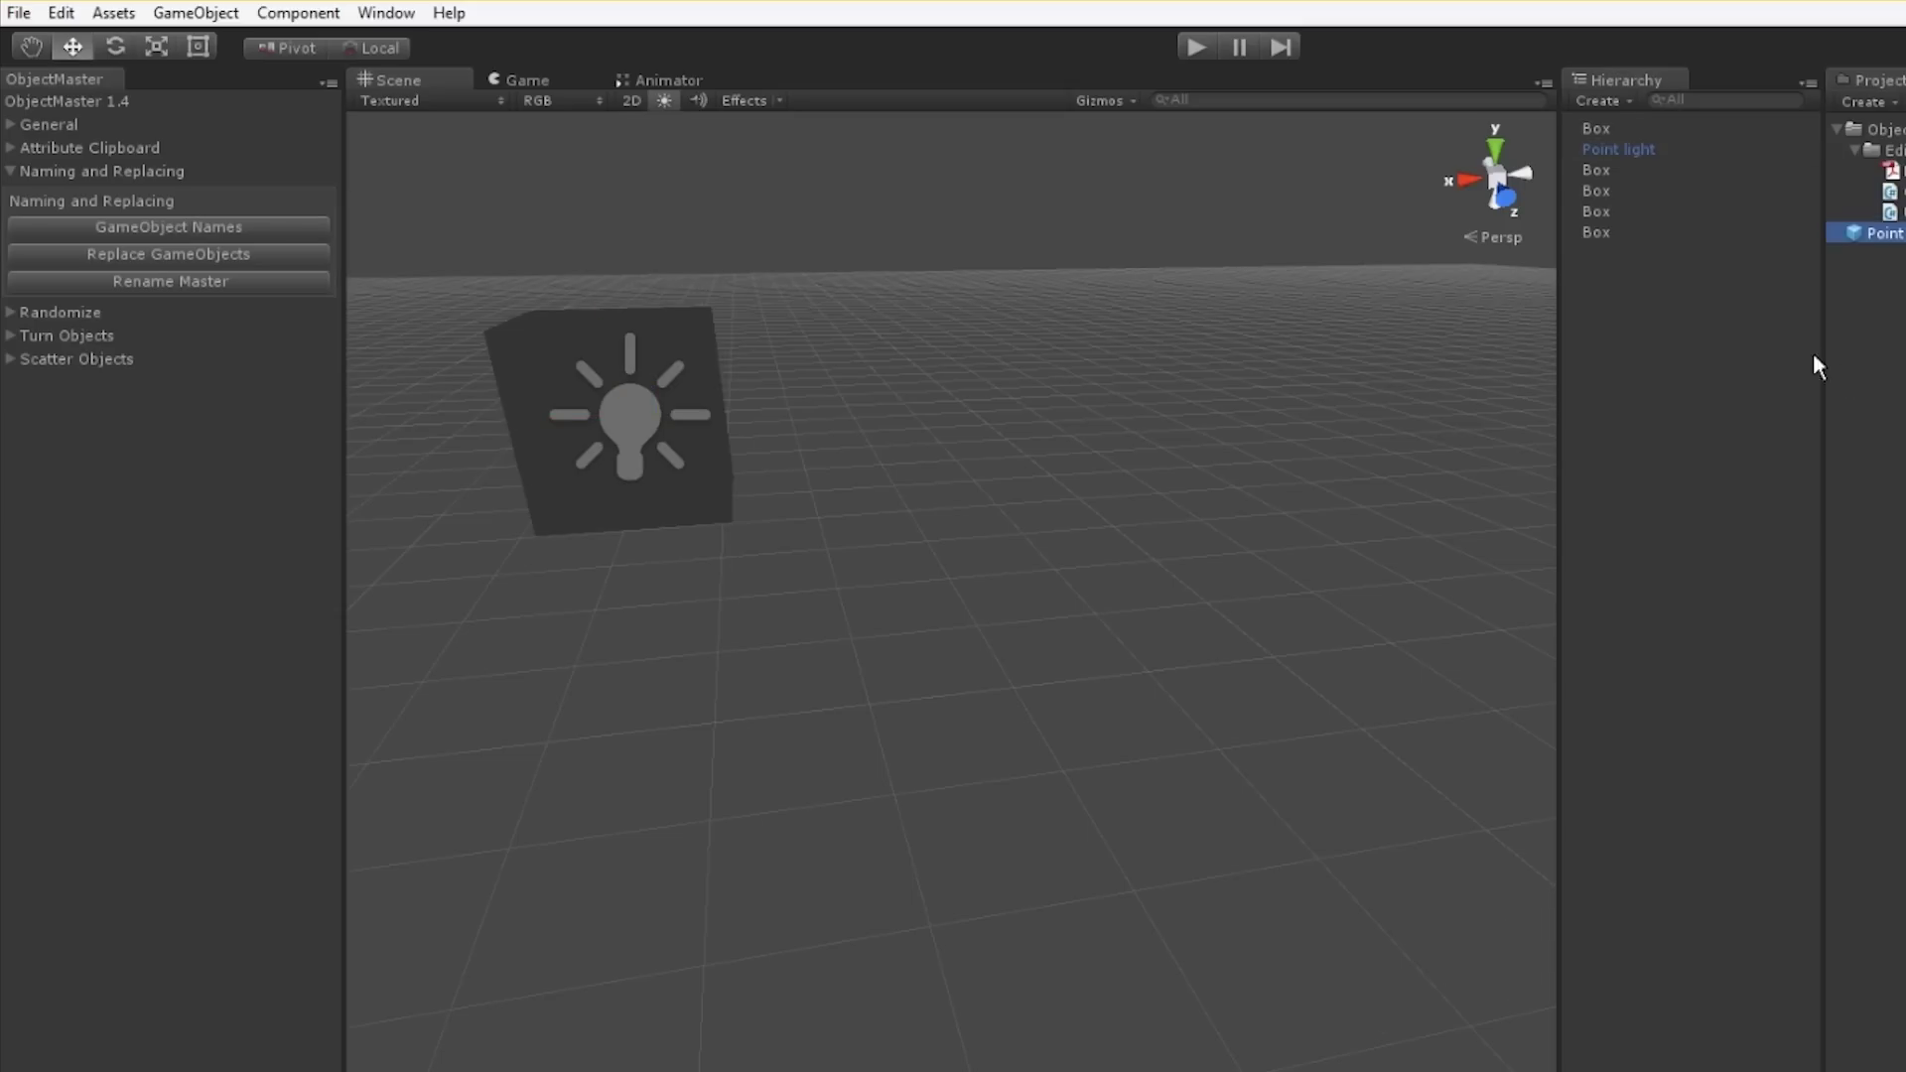
left_click(1634, 234)
key("ctrl+a")
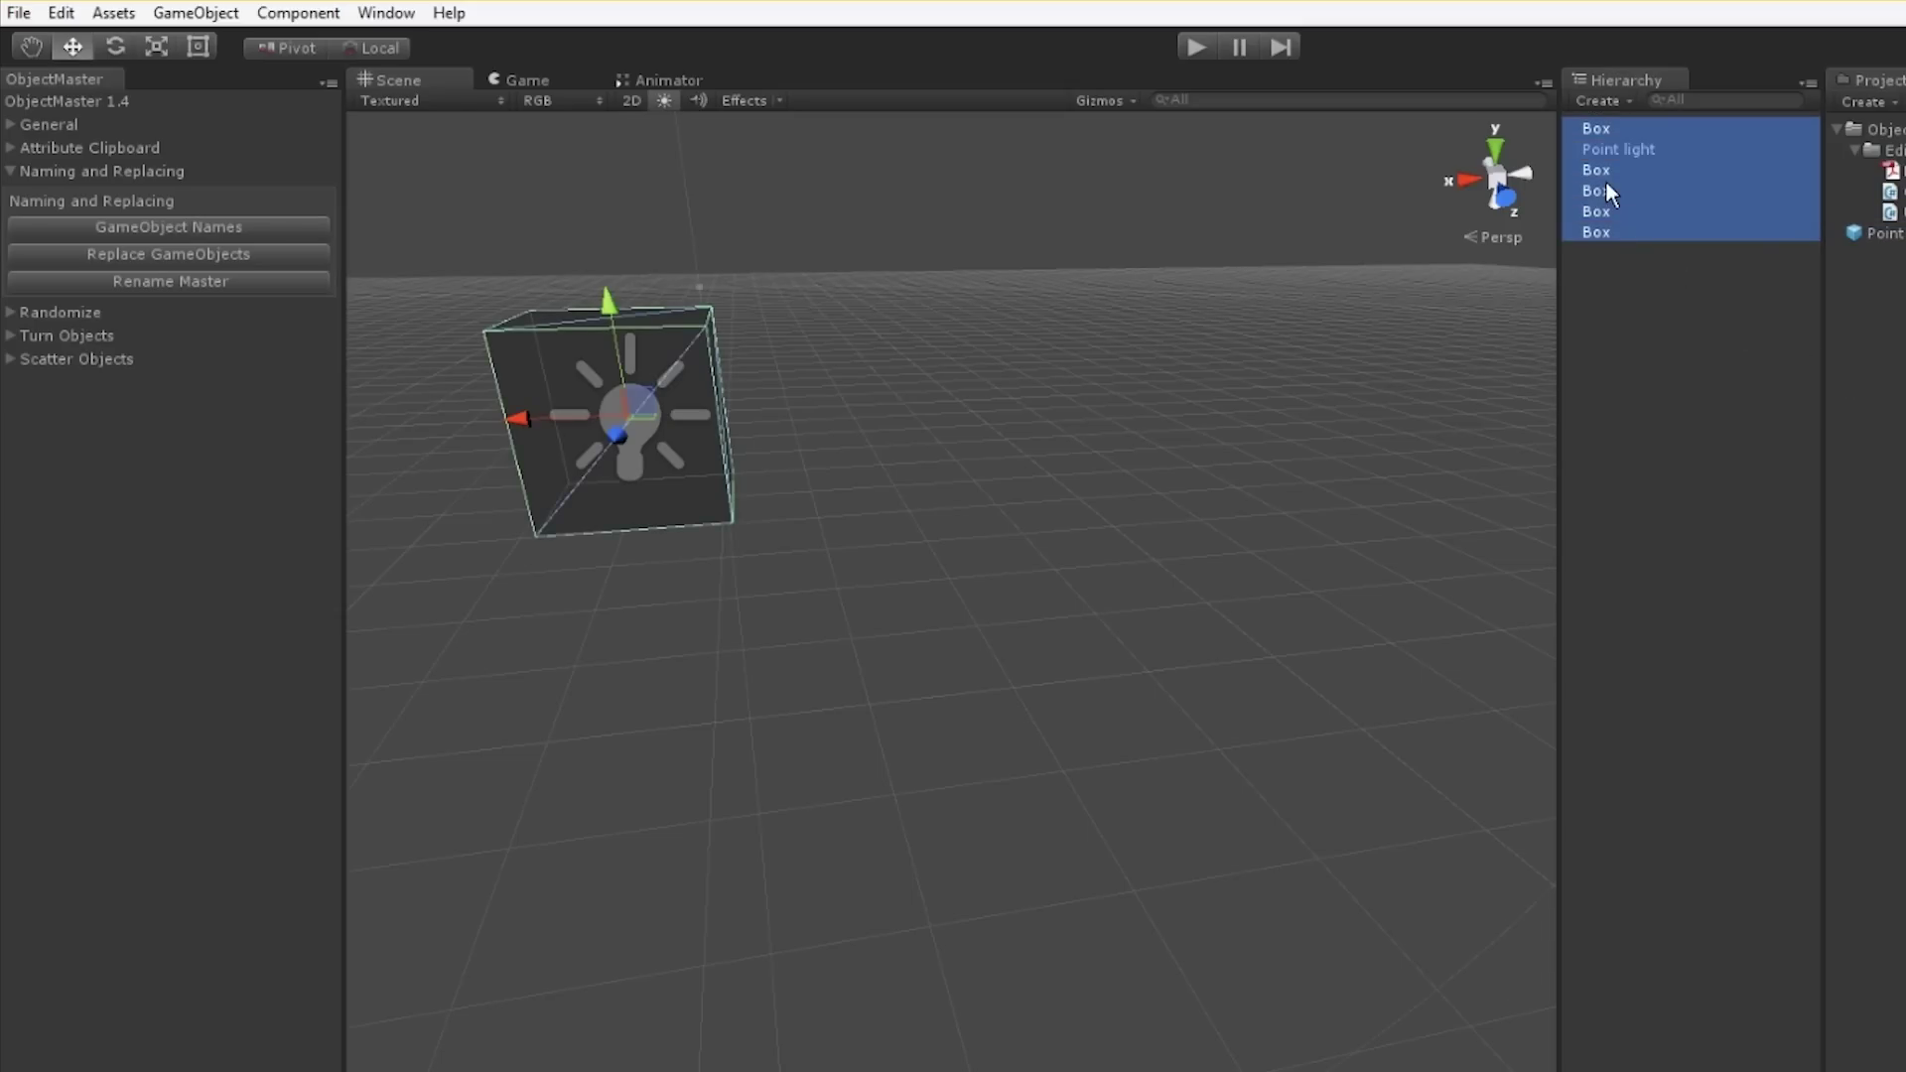
left_click(233, 255)
left_click_drag(1115, 225, 1093, 378)
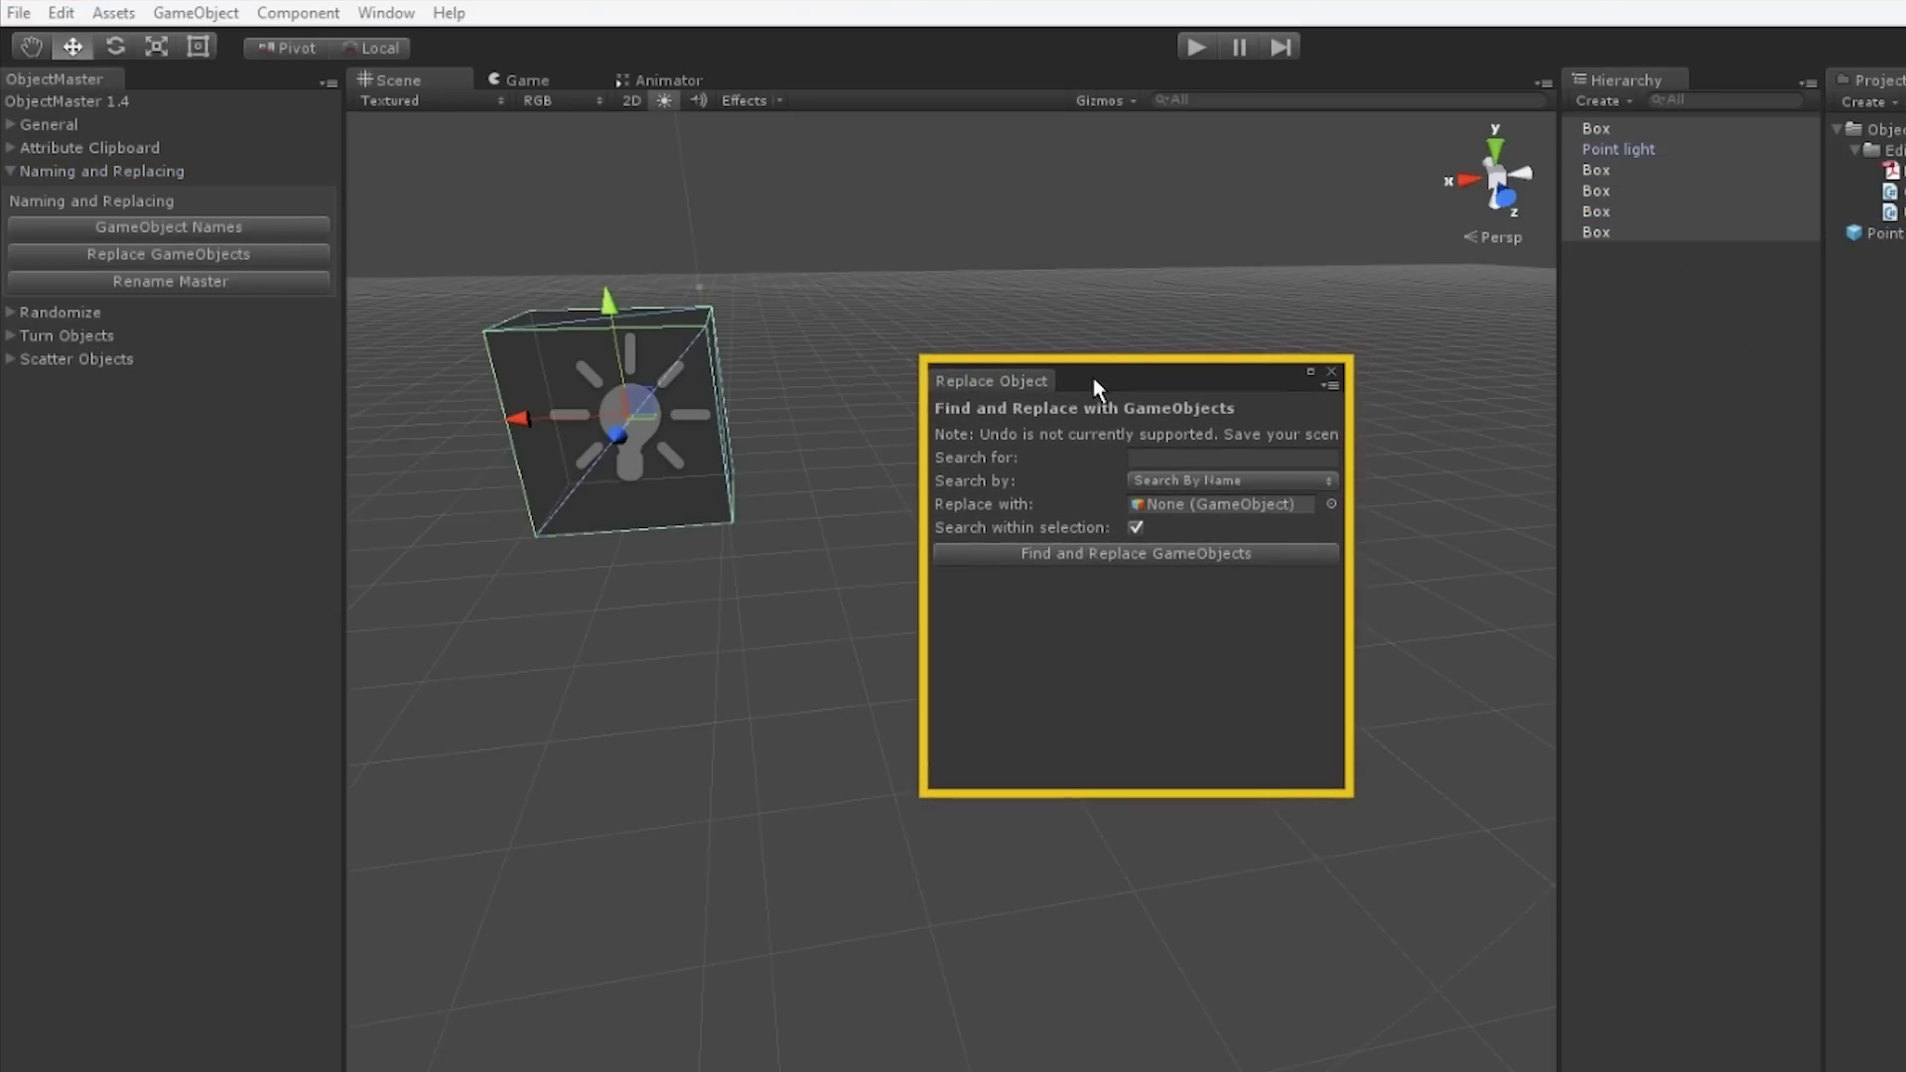
- Replace the selected objects with the Point light prefab, searching by name for "Box"
left_click(1150, 457)
type("Box")
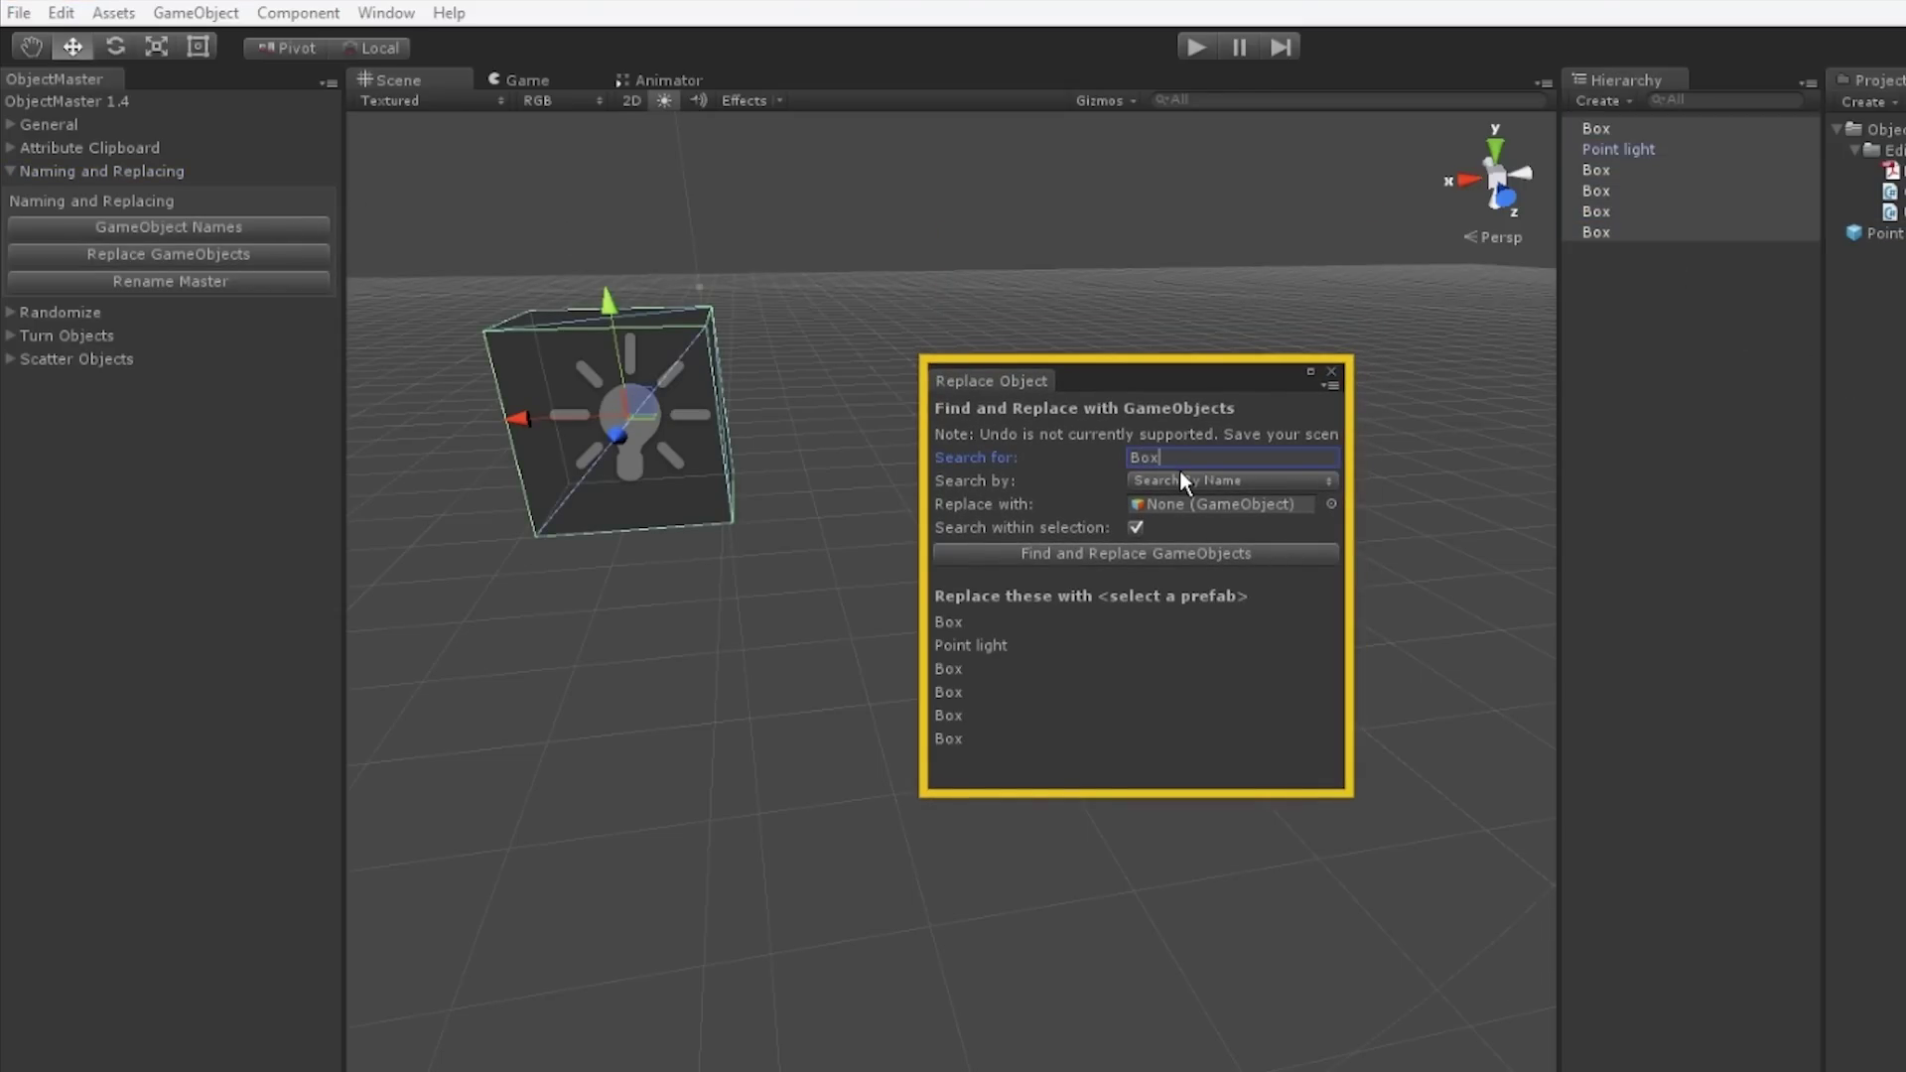
left_click_drag(1854, 226, 1219, 506)
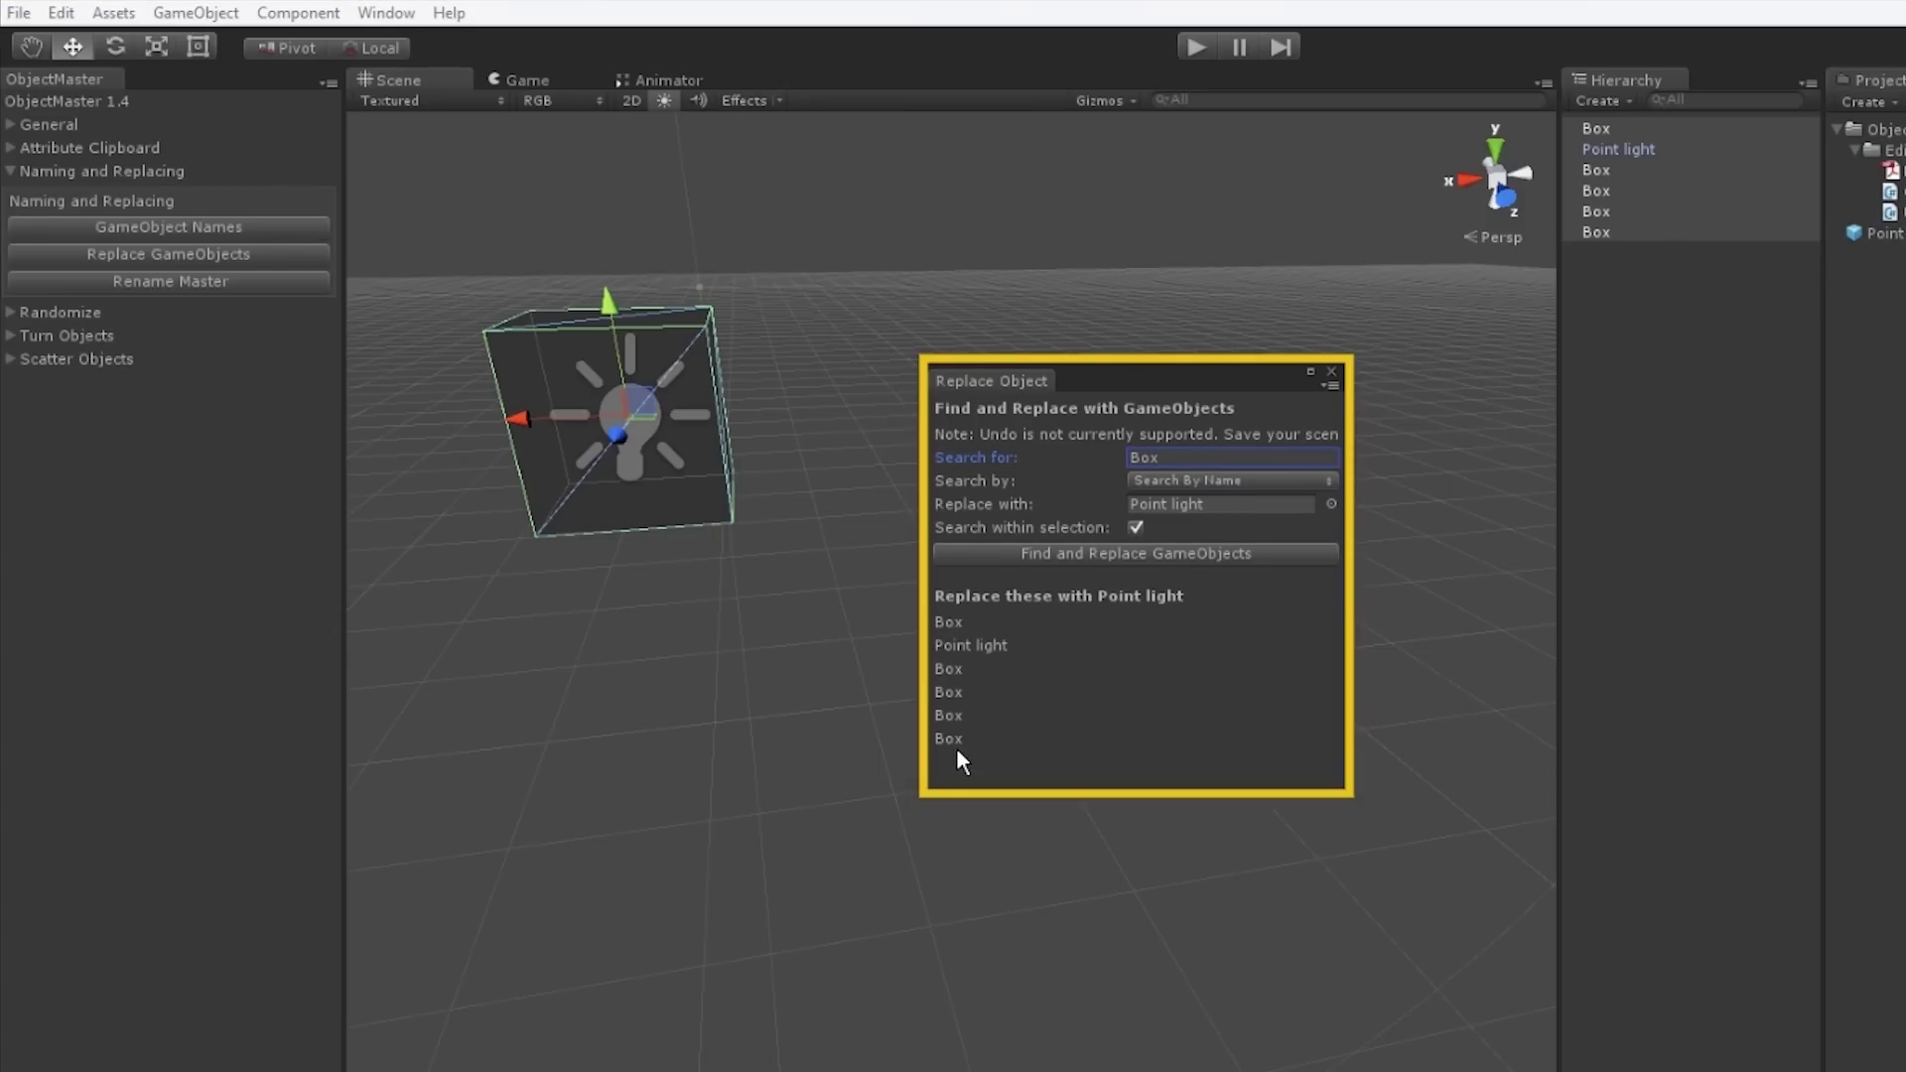
left_click(1048, 558)
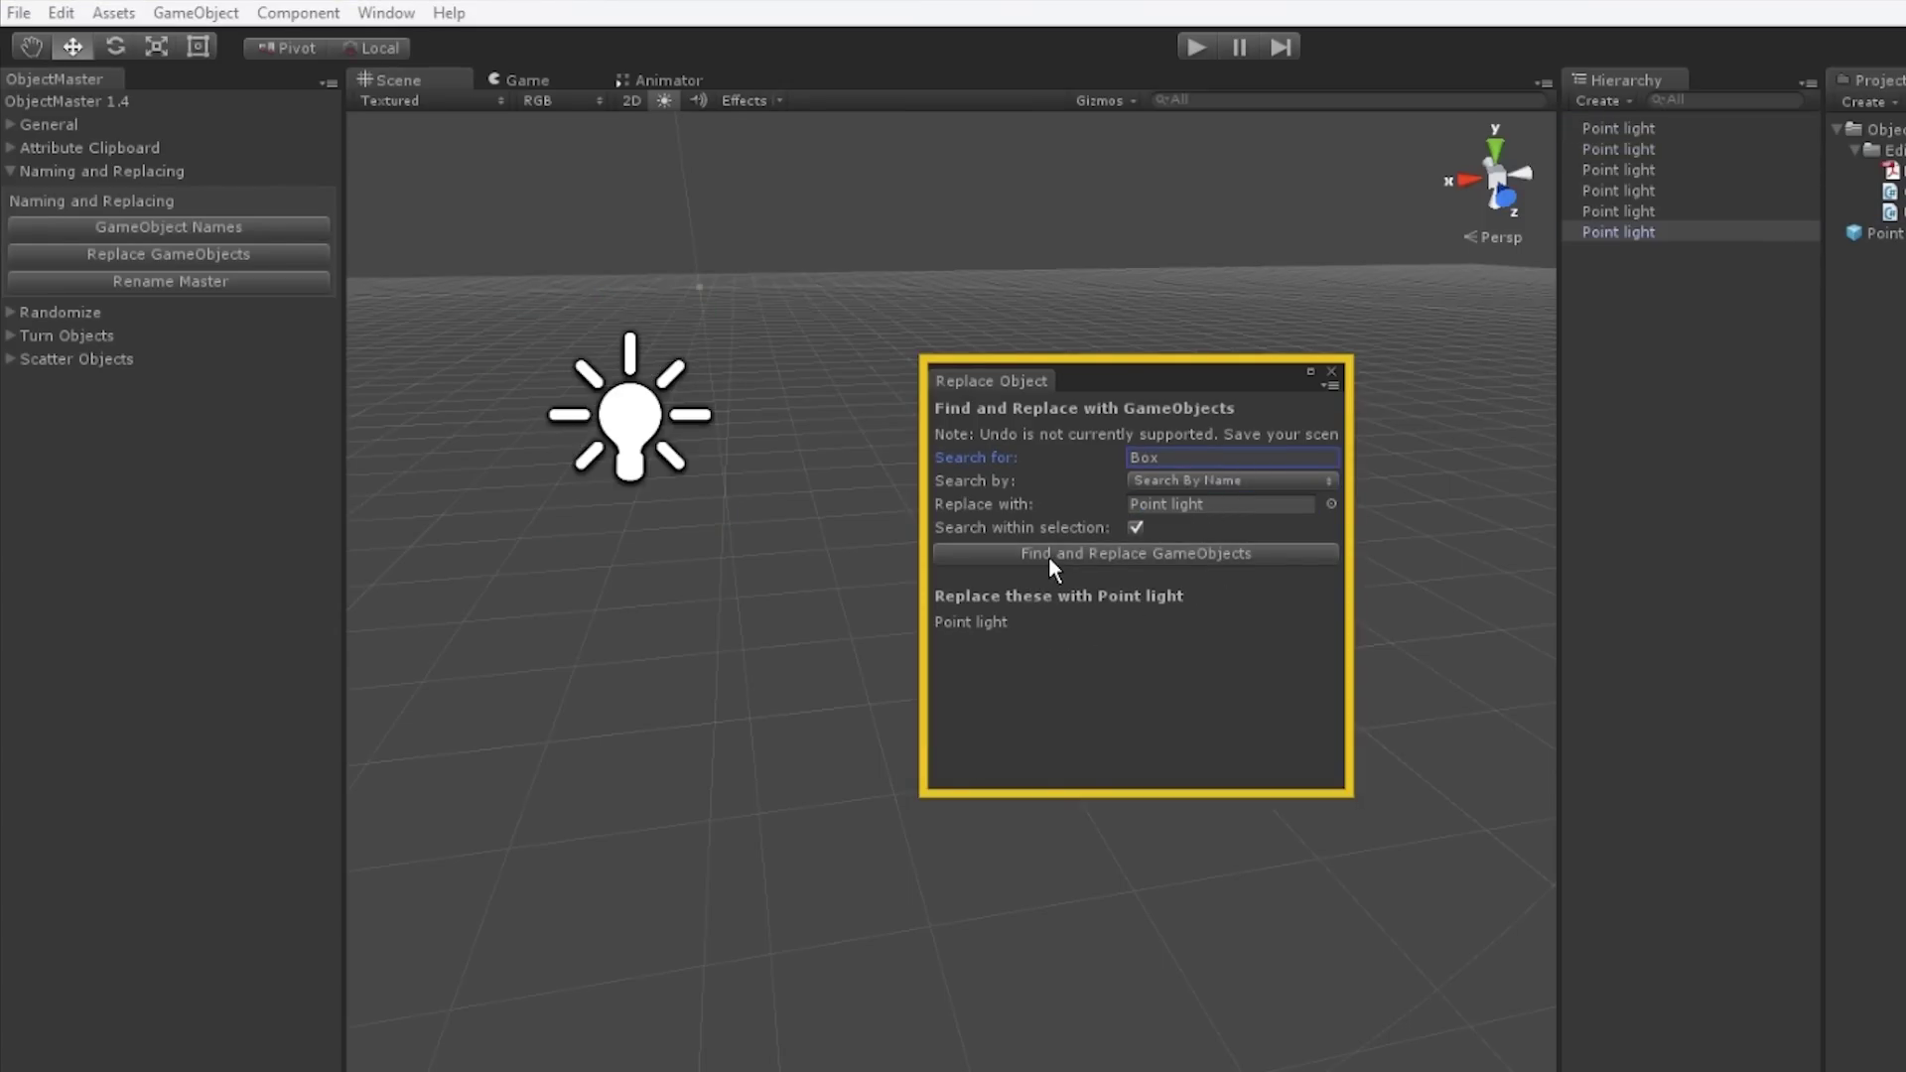
- Open Rename Master for all the point lights and set the operation to Add Prefix
left_click(1668, 153)
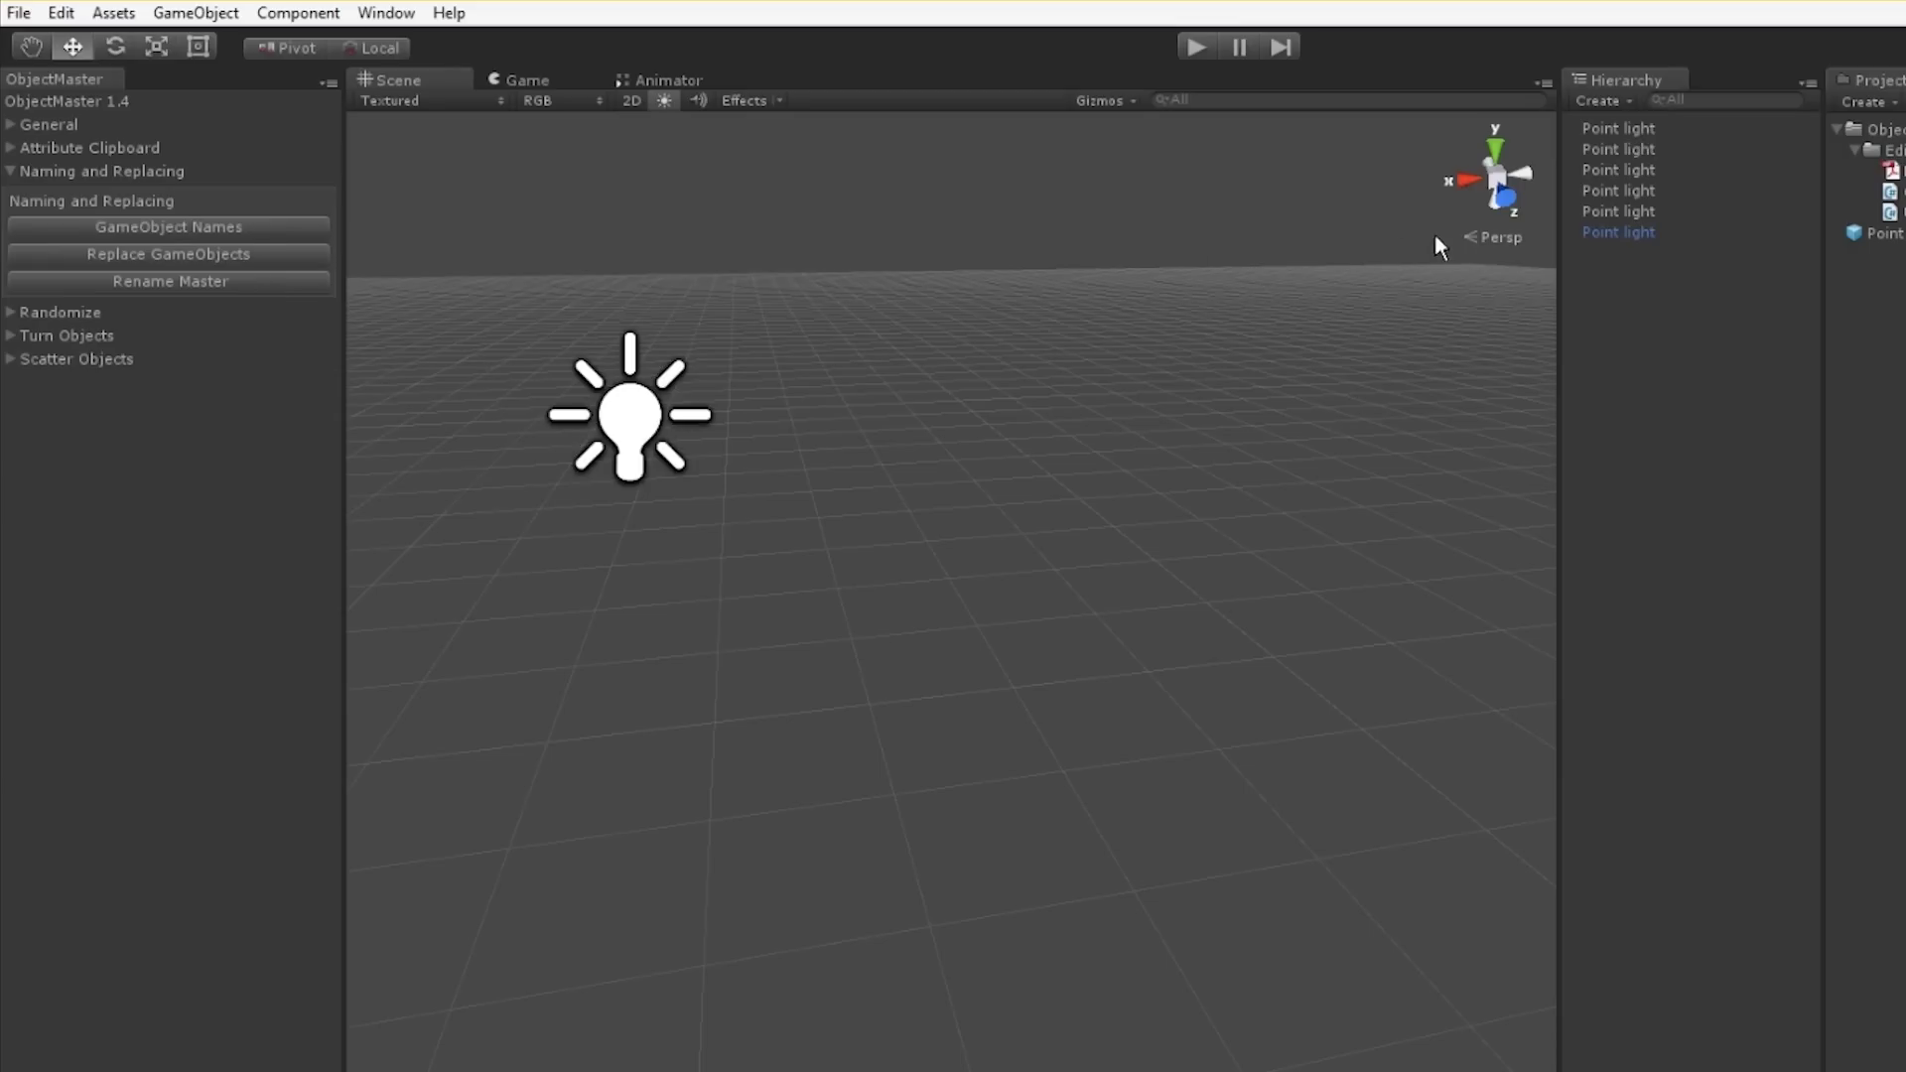
key("ctrl+a")
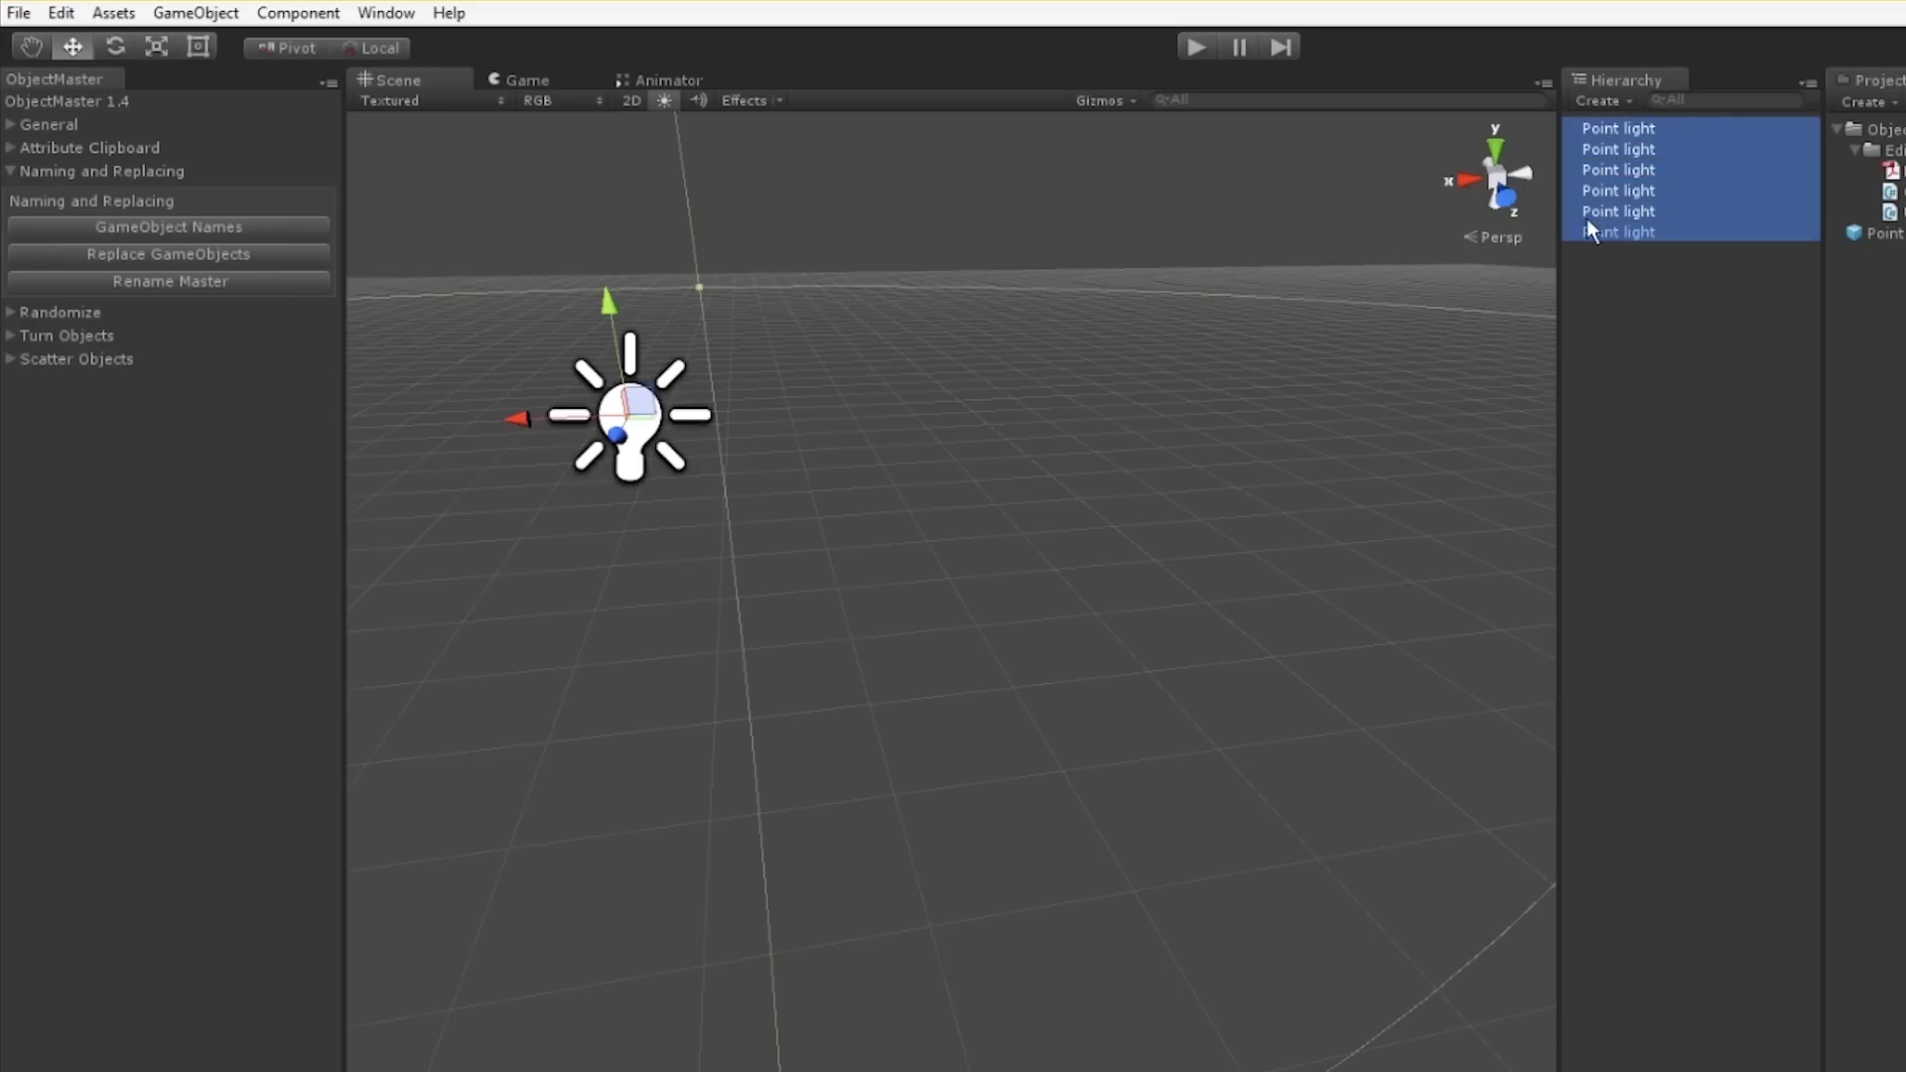
left_click(195, 281)
left_click_drag(522, 701, 1039, 317)
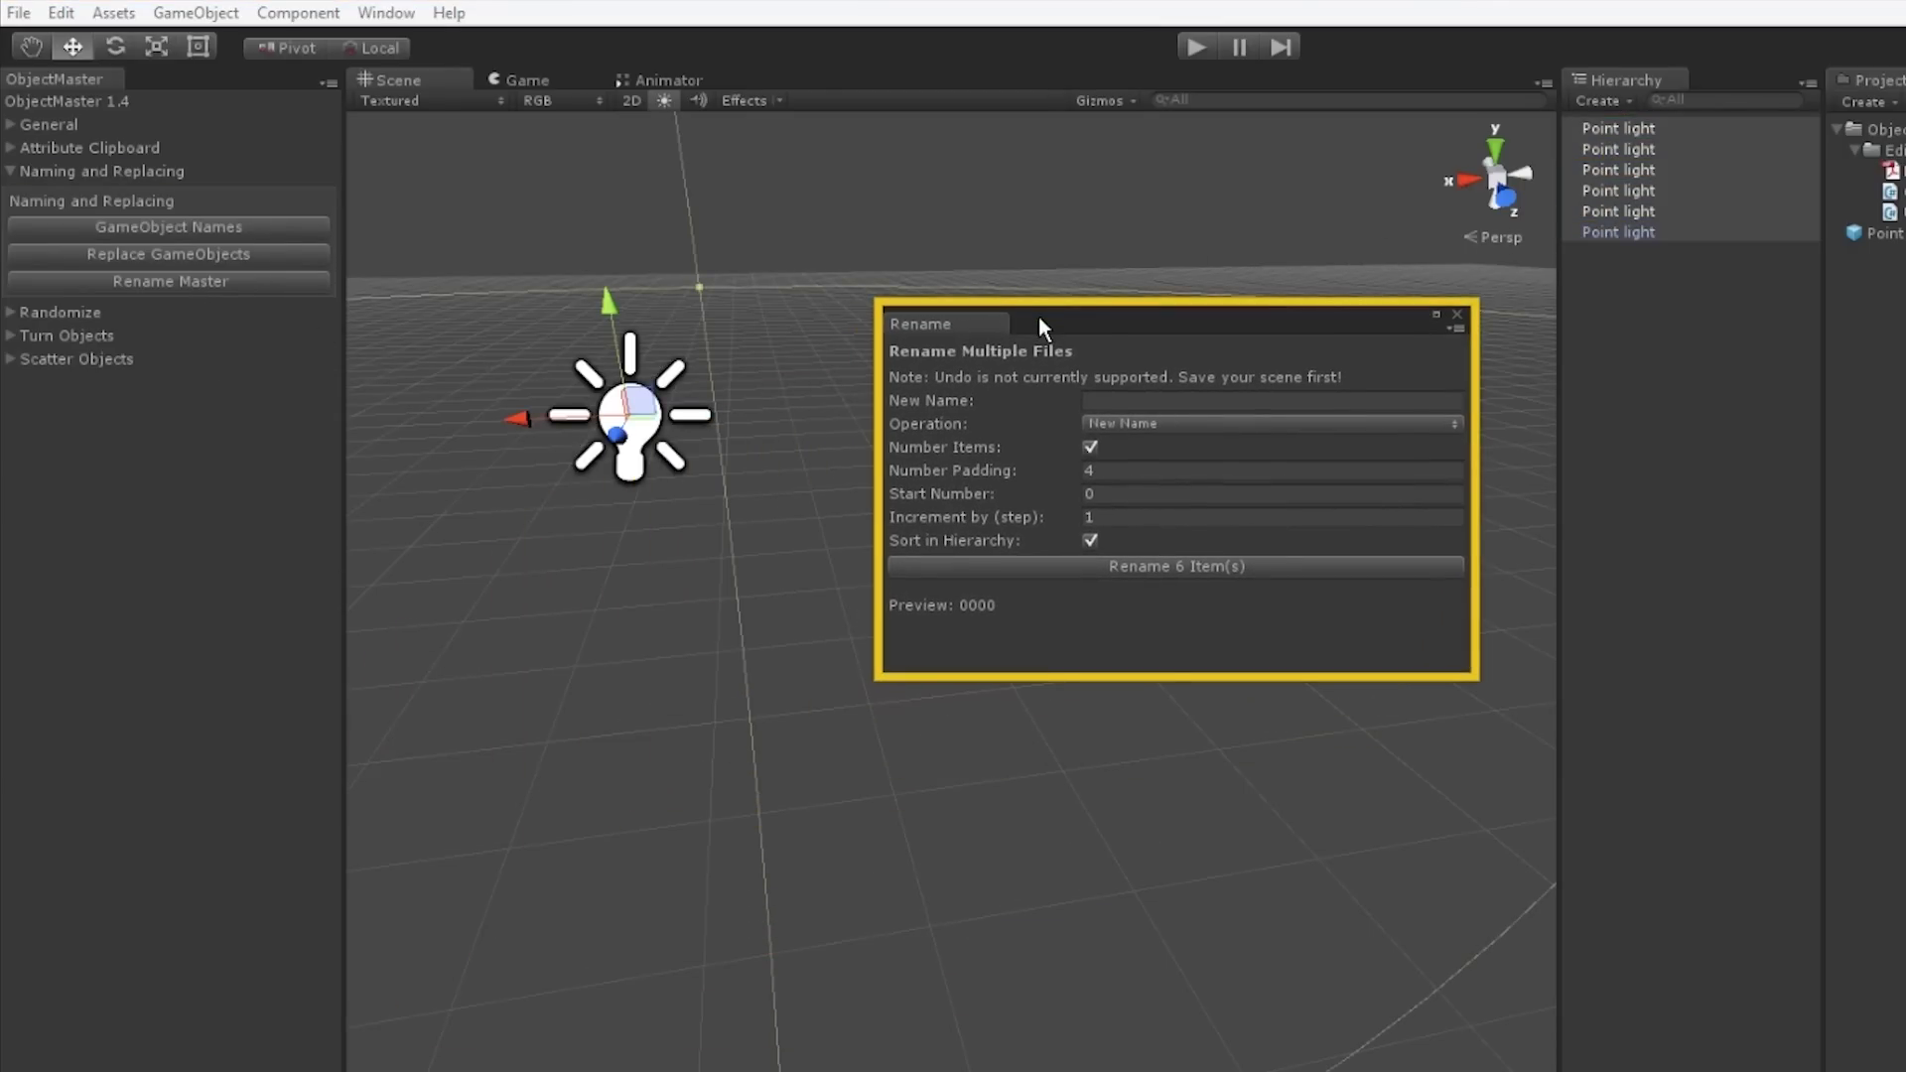
left_click(1112, 406)
left_click(1116, 421)
left_click(1116, 475)
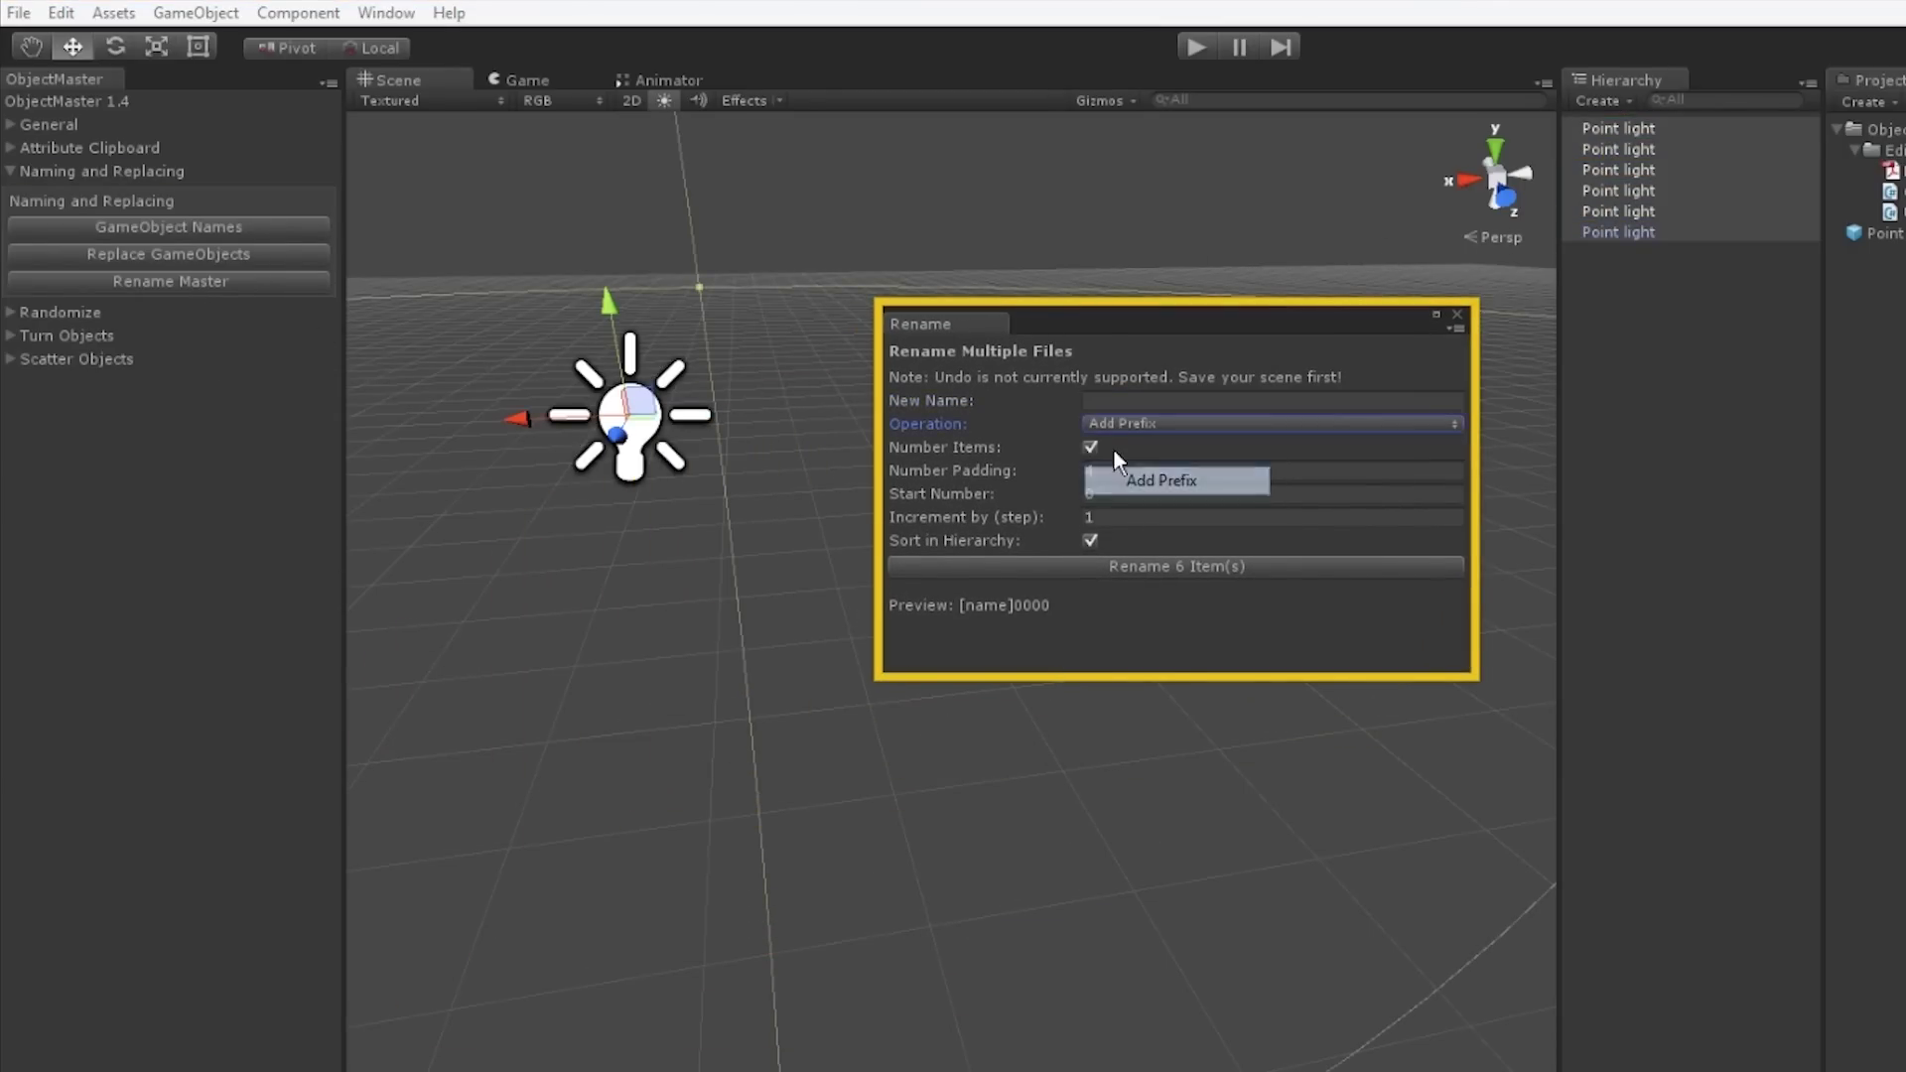
- Rename the lights with the prefix "My", numbered with padding 4 from start number 0
left_click(1117, 402)
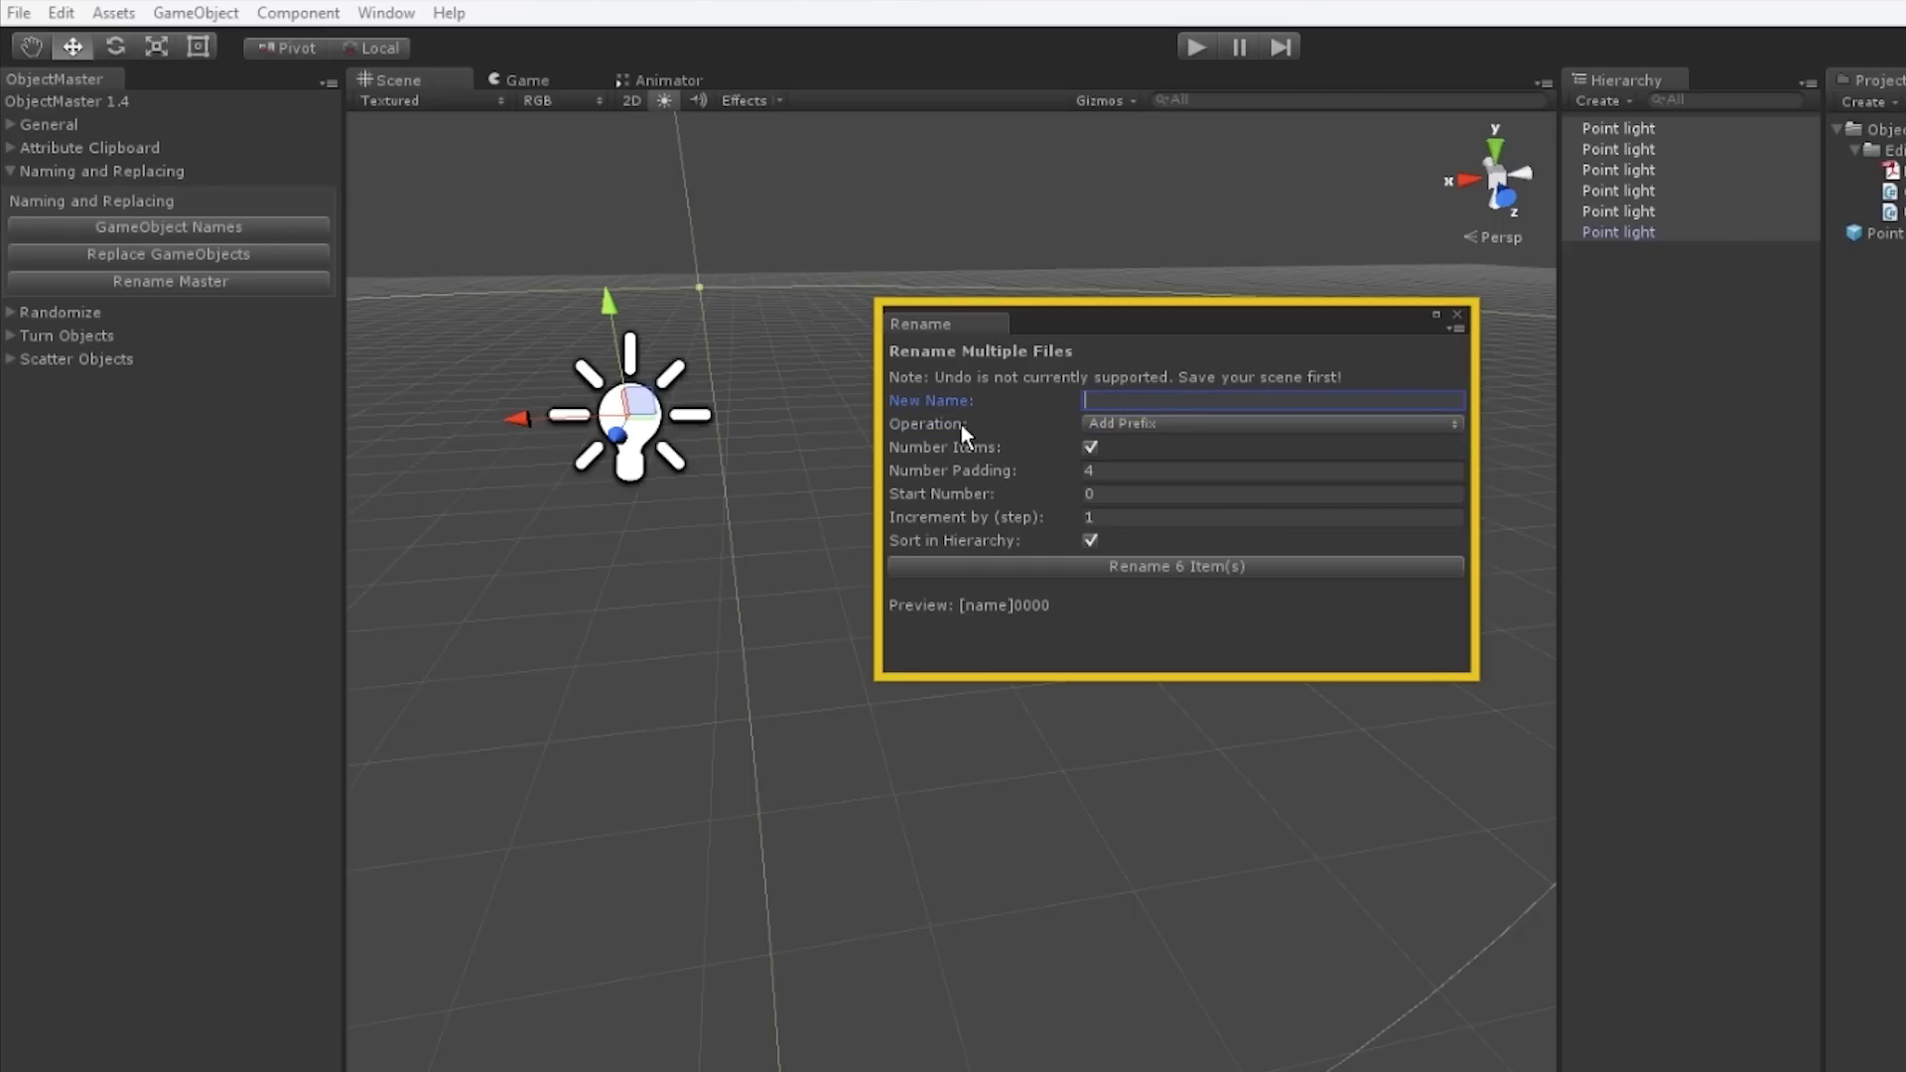
type("My")
left_click(1109, 477)
left_click(1103, 498)
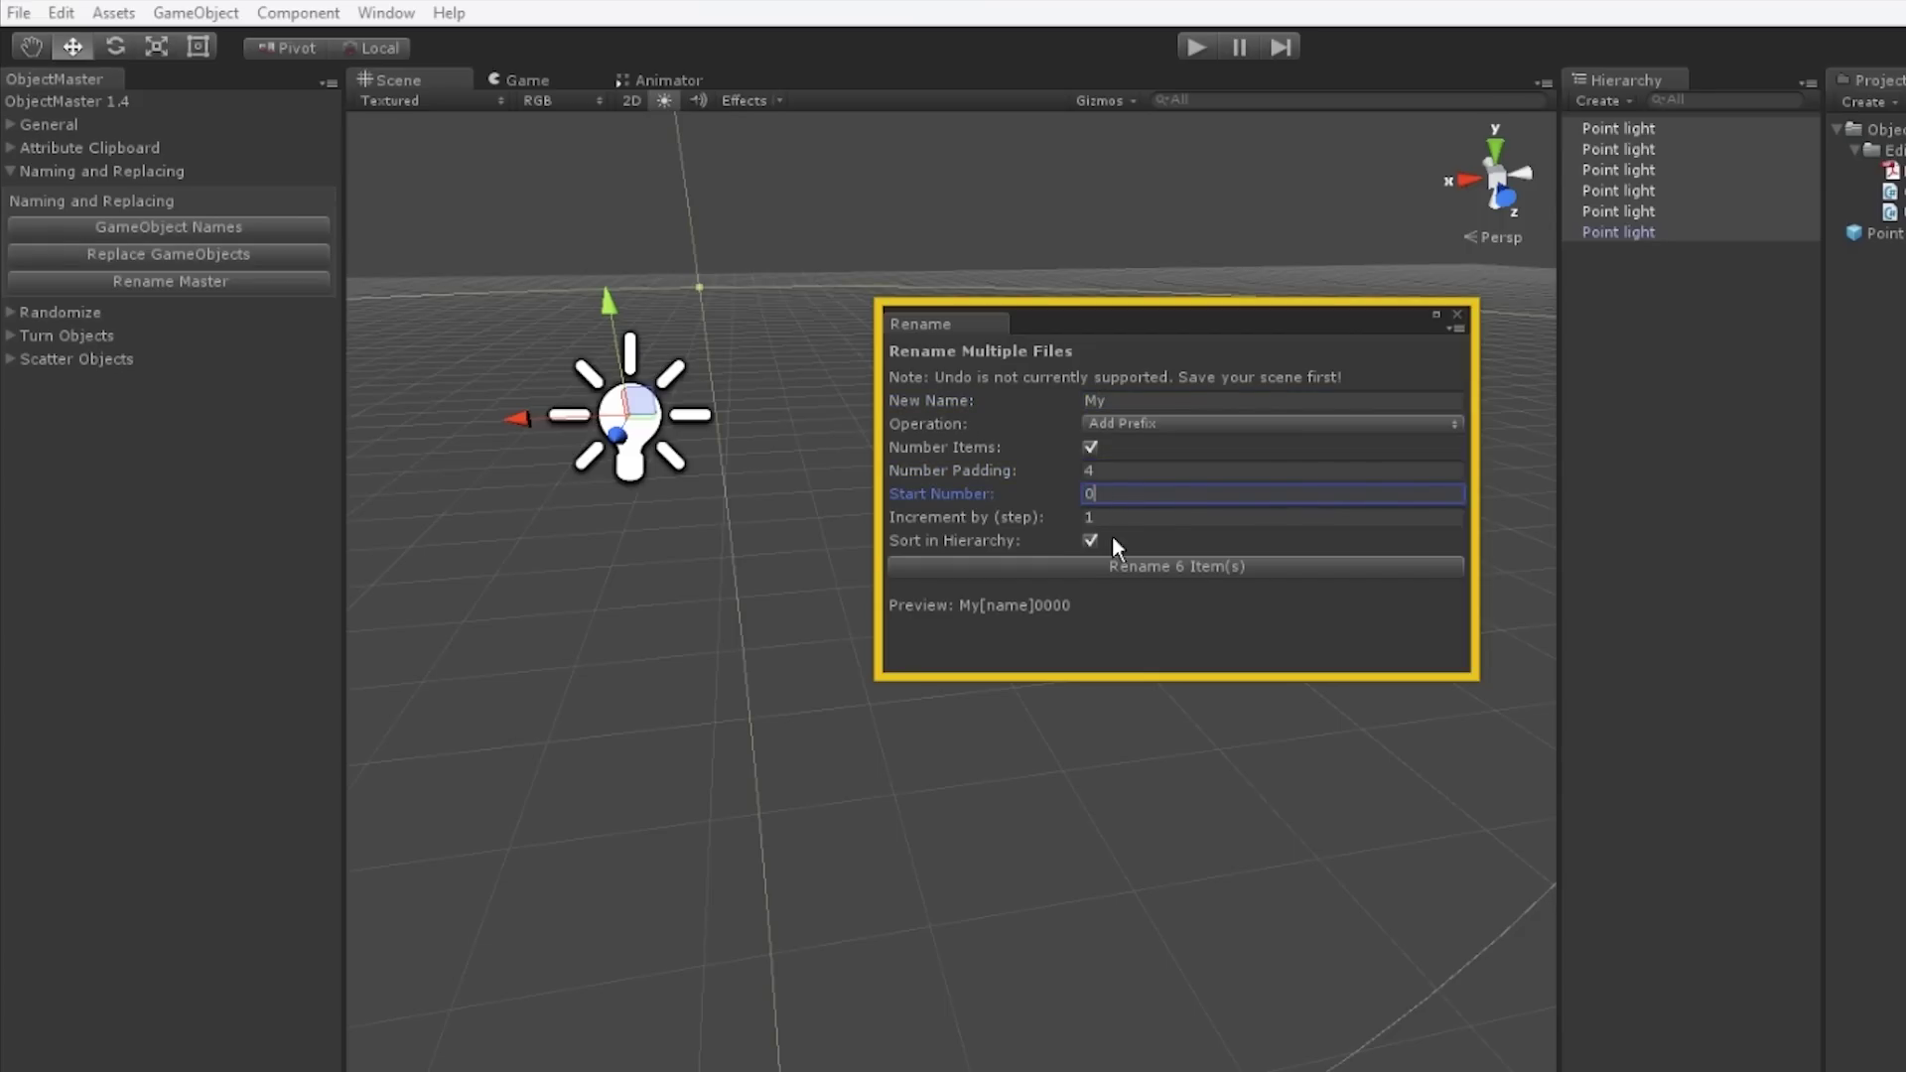
left_click(1127, 568)
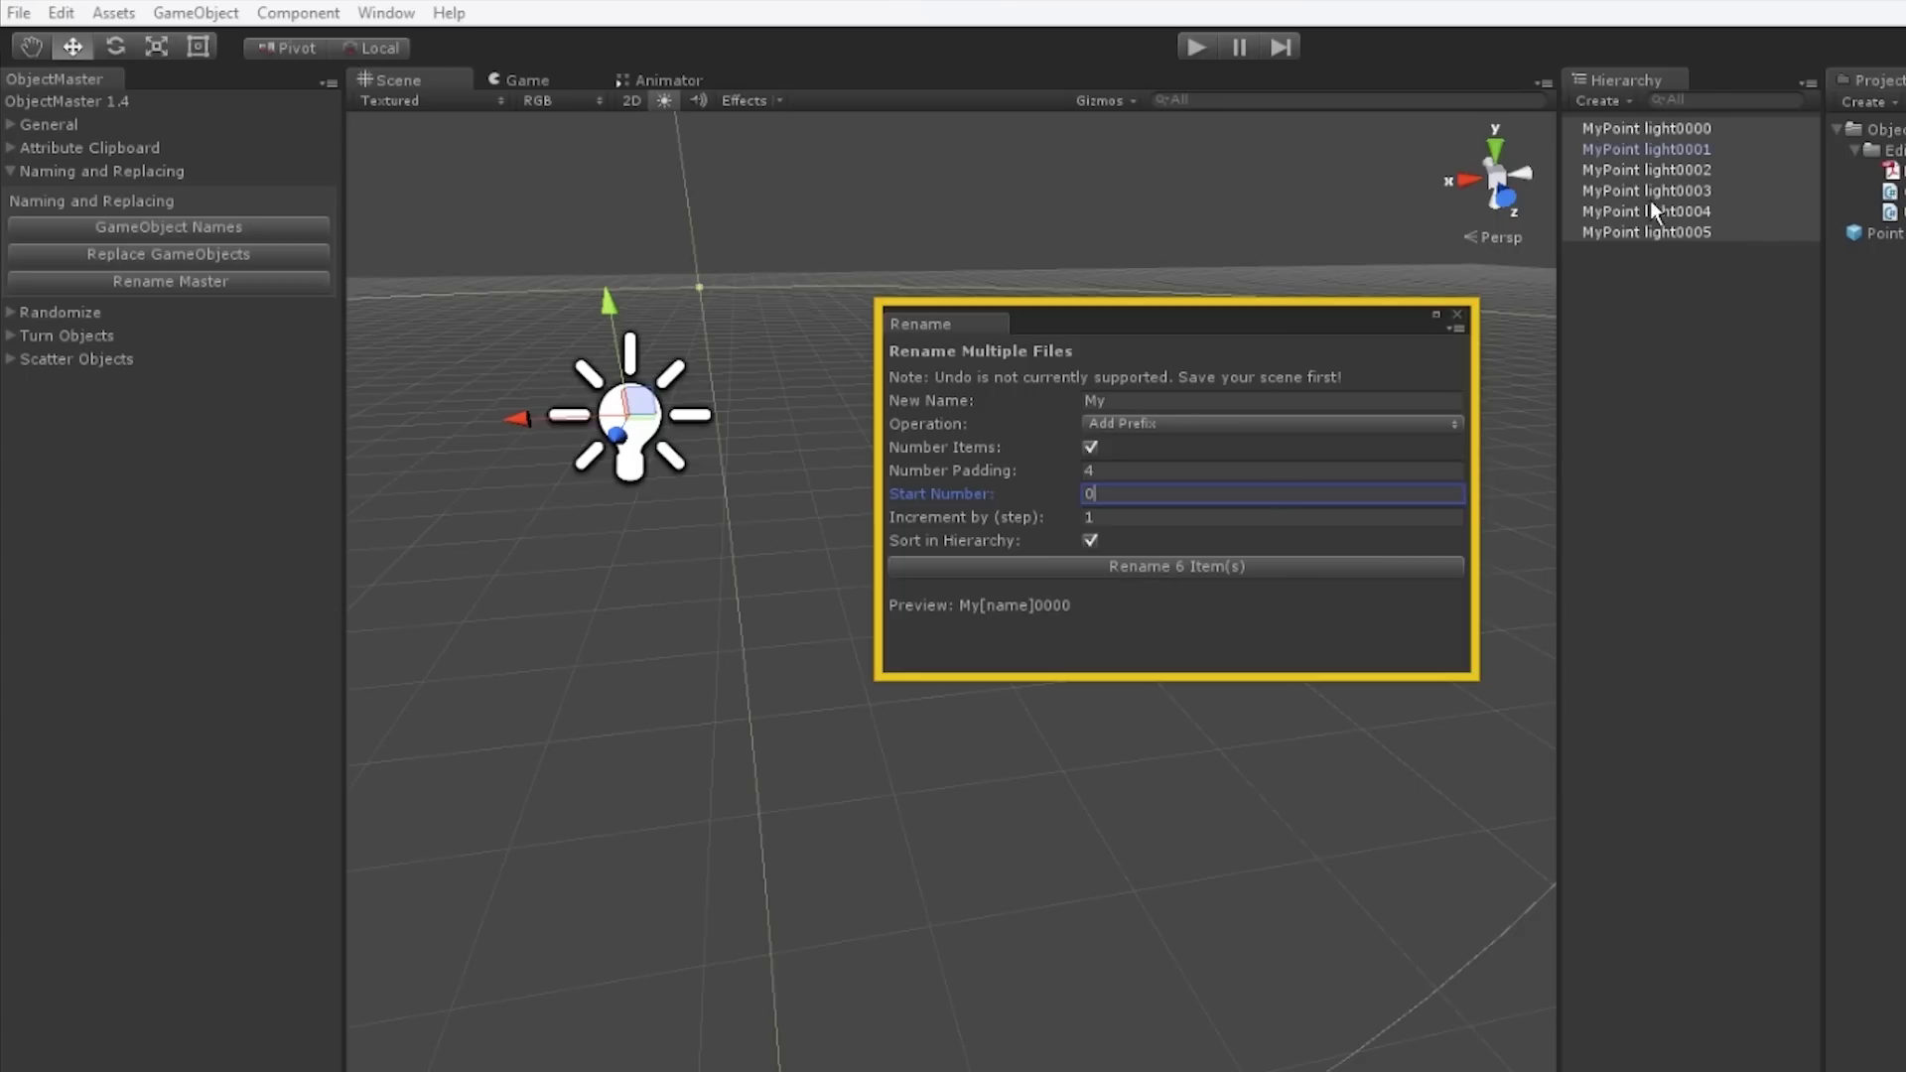
- Rename the lights with the New Name operation as "Light", with start number 10 and an increment of 10
left_click(1124, 423)
left_click(1128, 450)
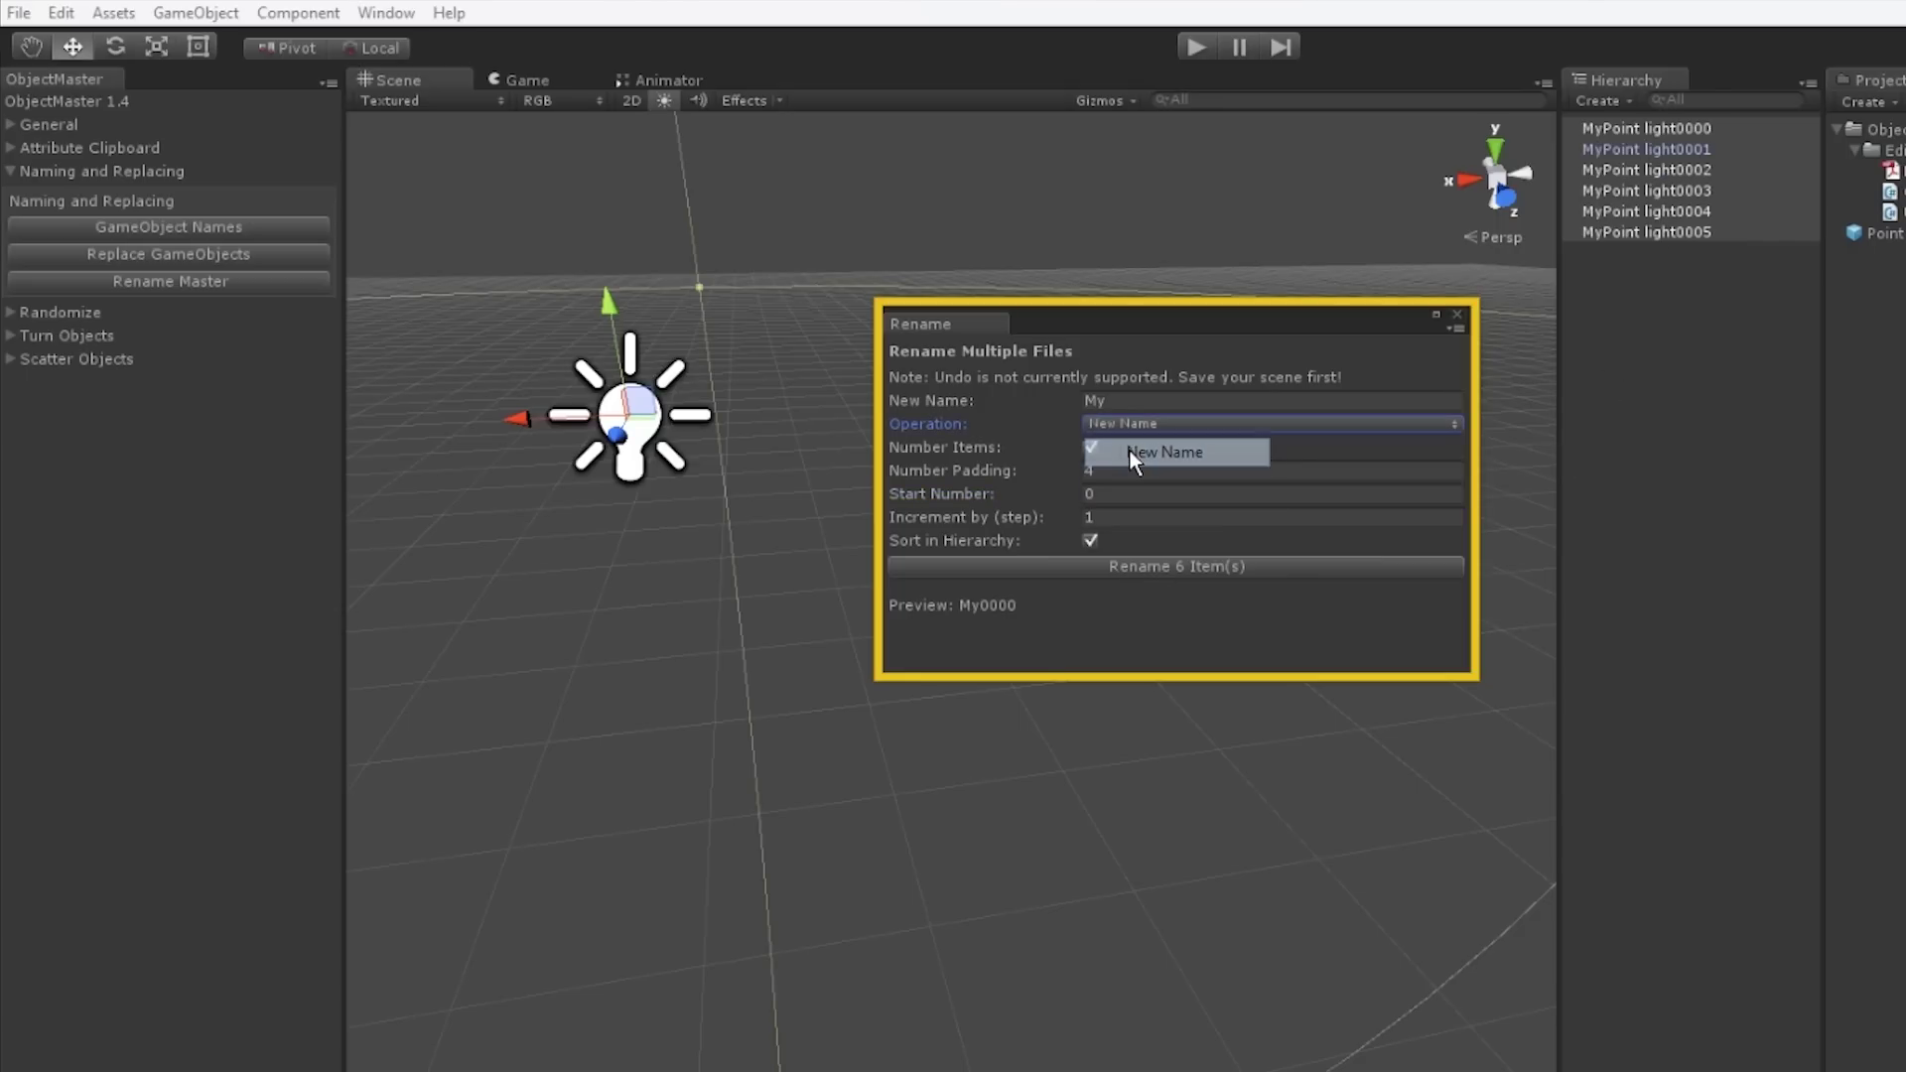
left_click(1132, 401)
type("Light")
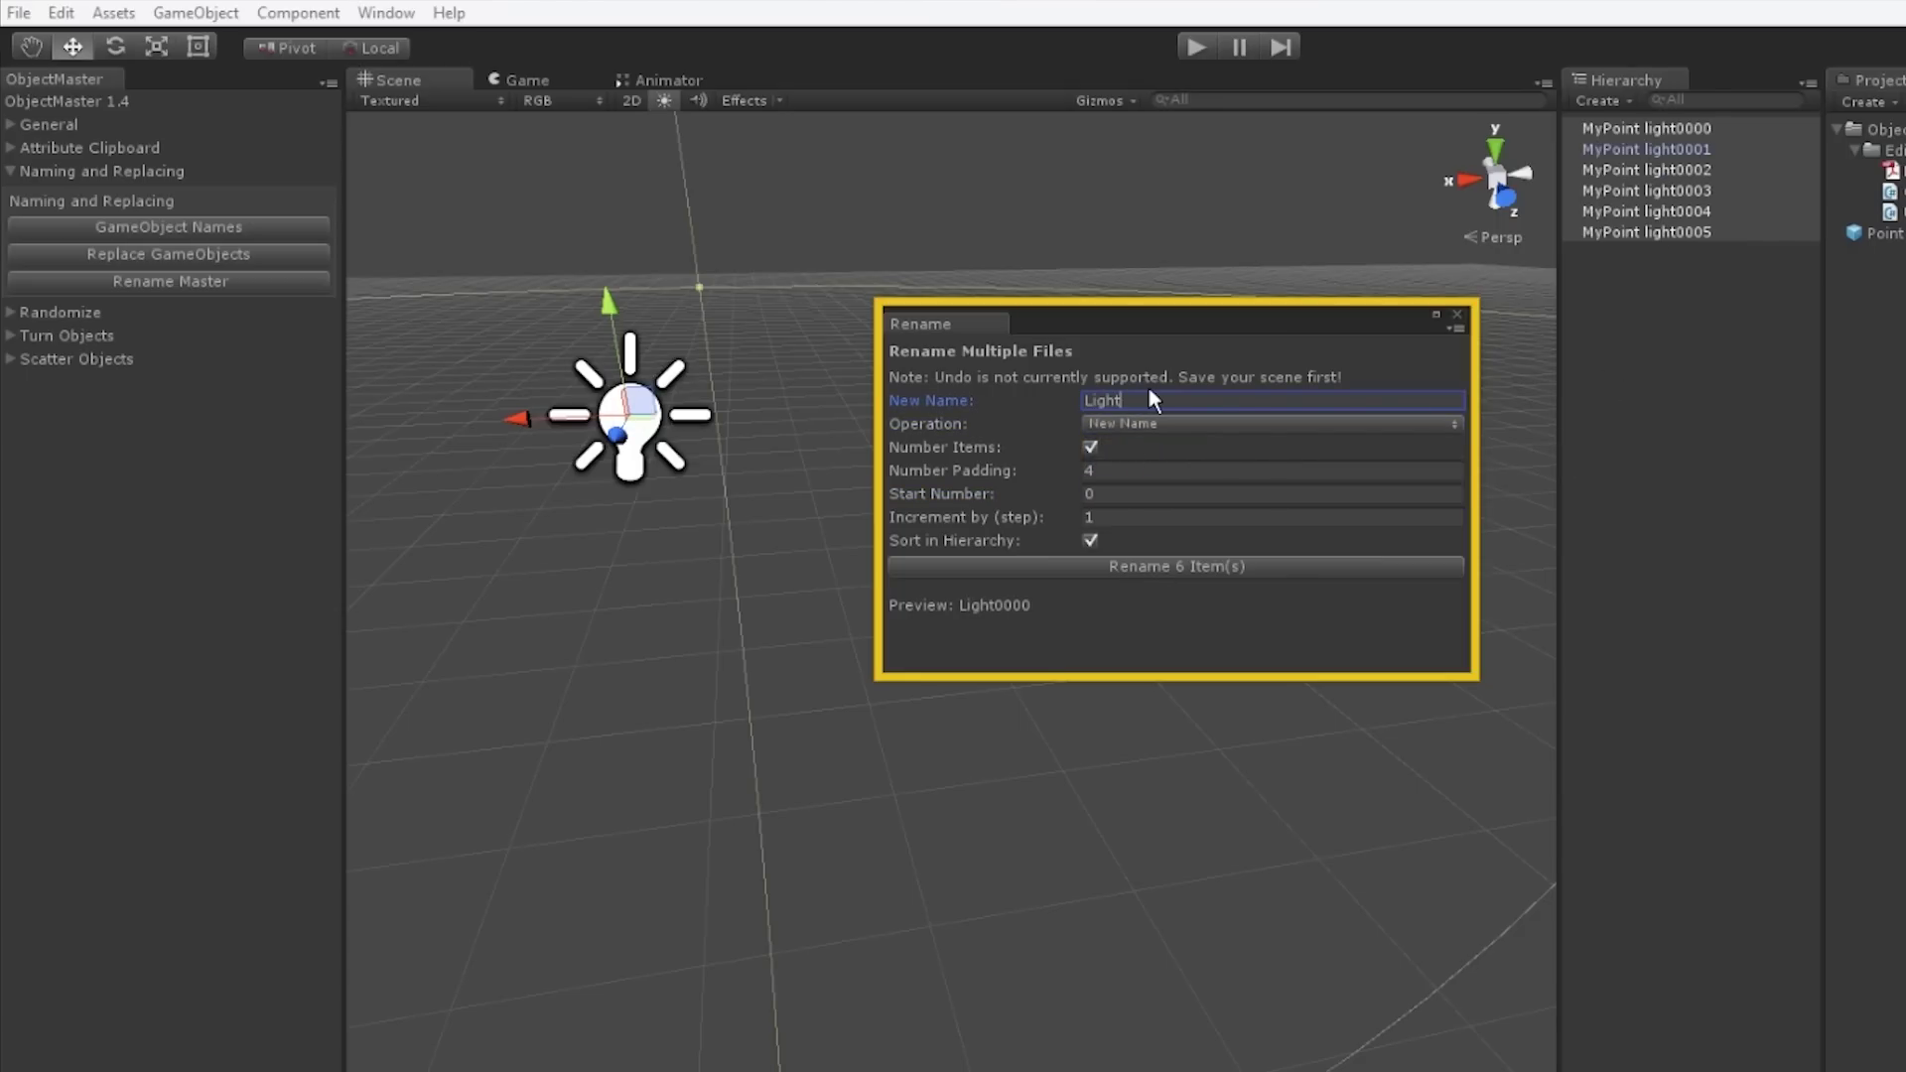
left_click(1109, 494)
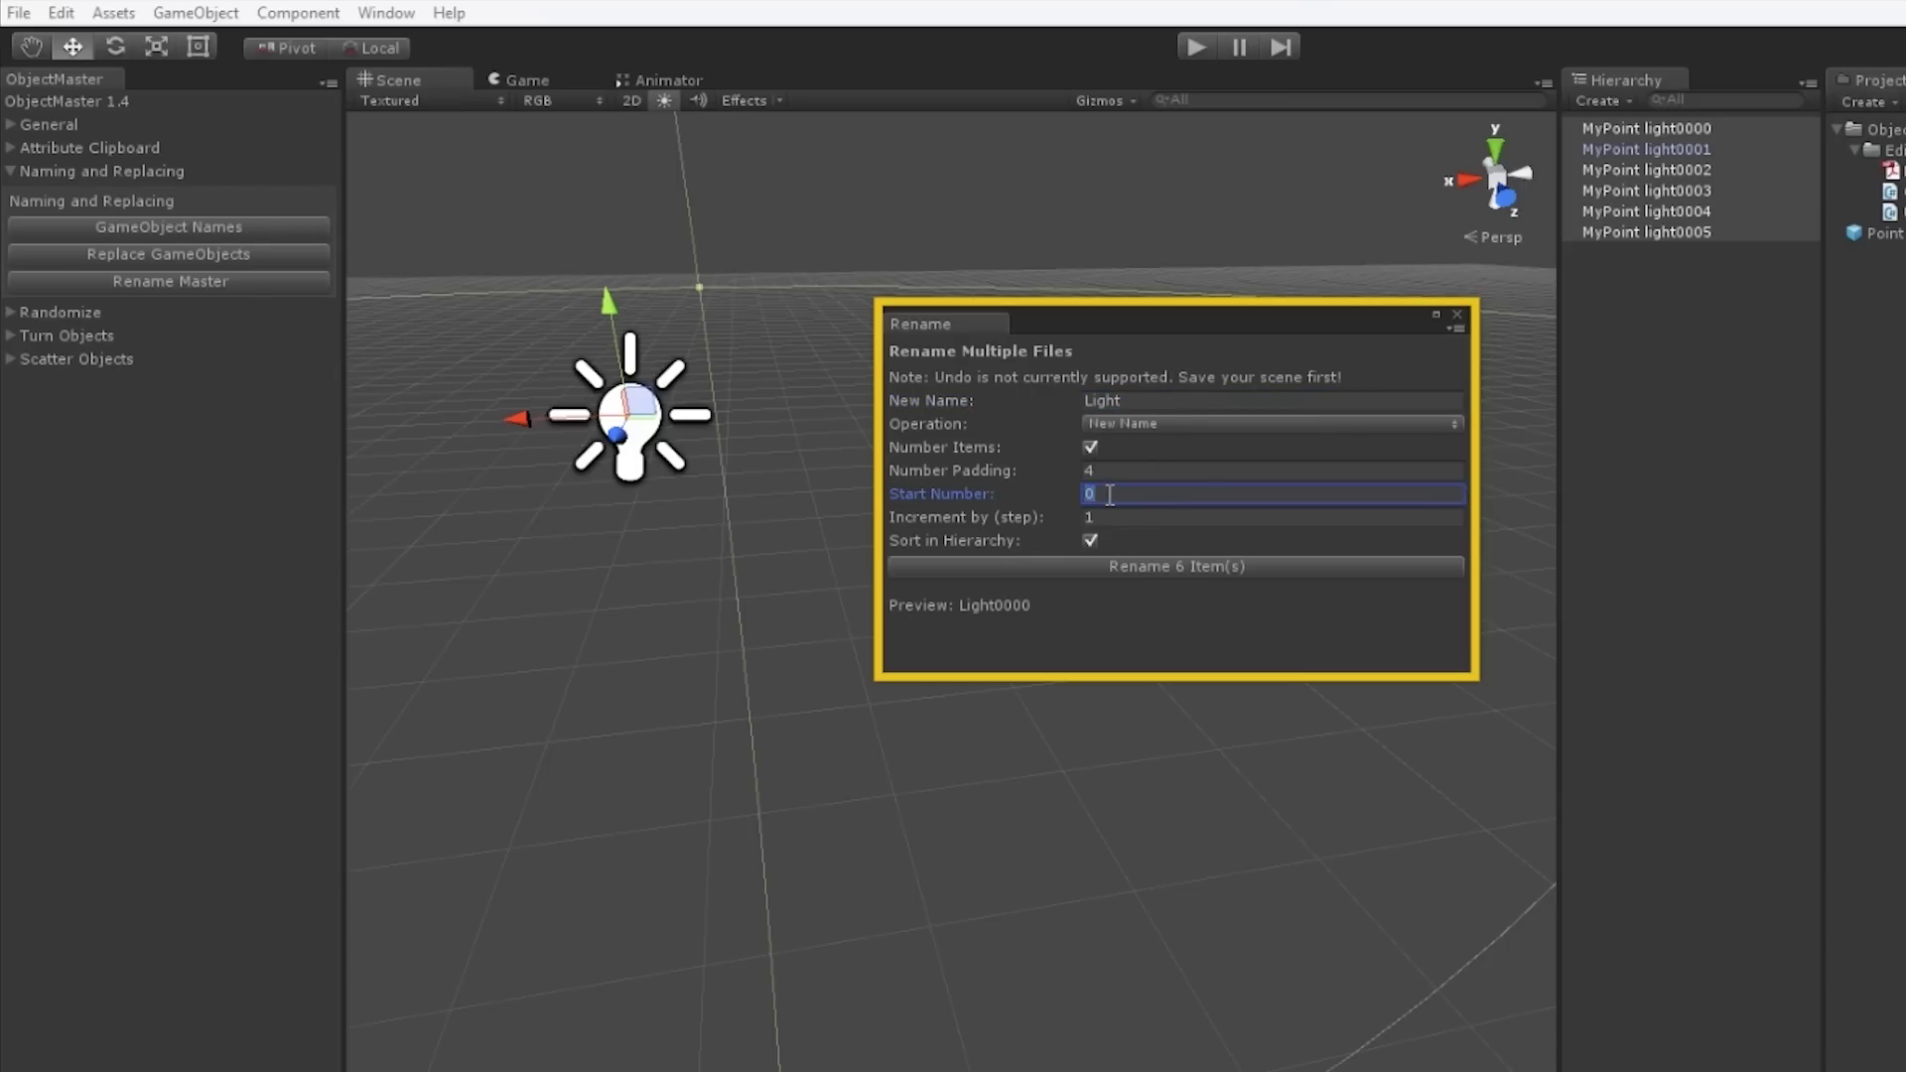
type("10")
key("Tab")
type("10")
key("Tab")
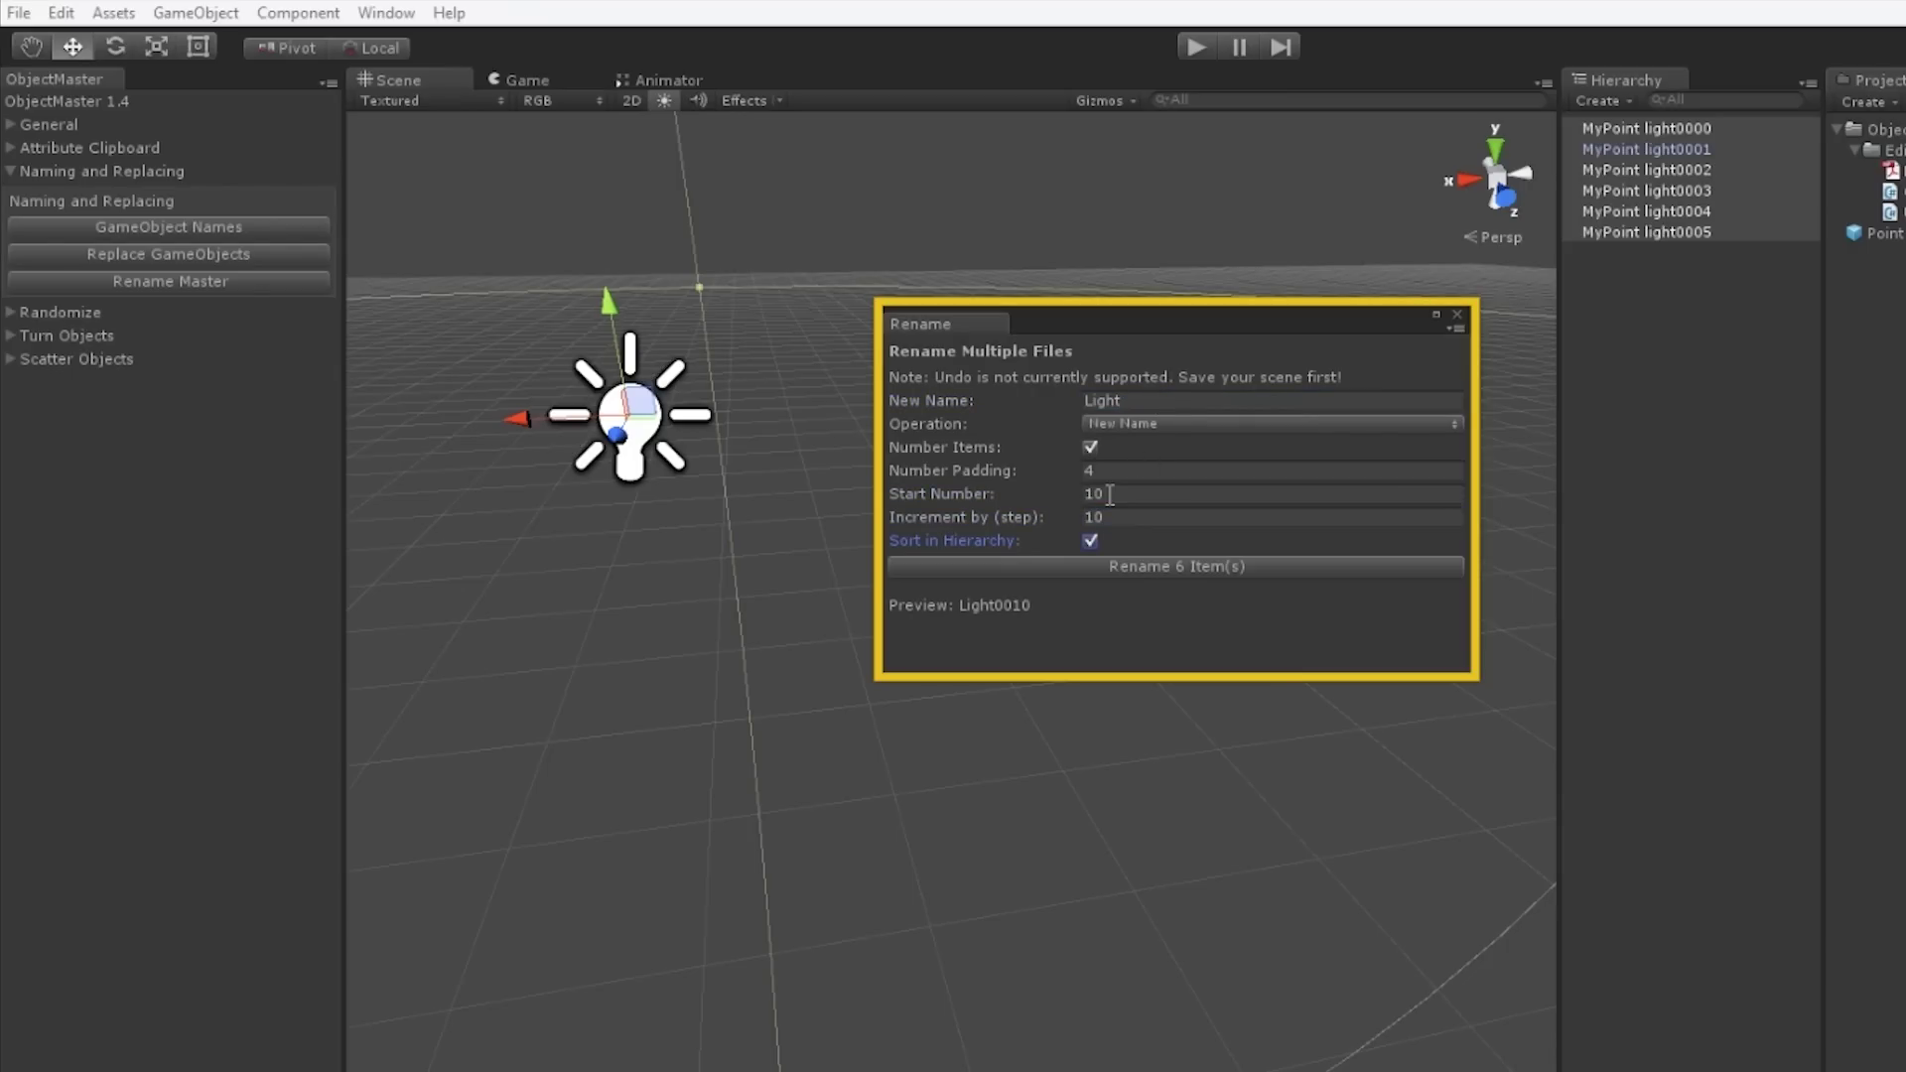
left_click(1118, 566)
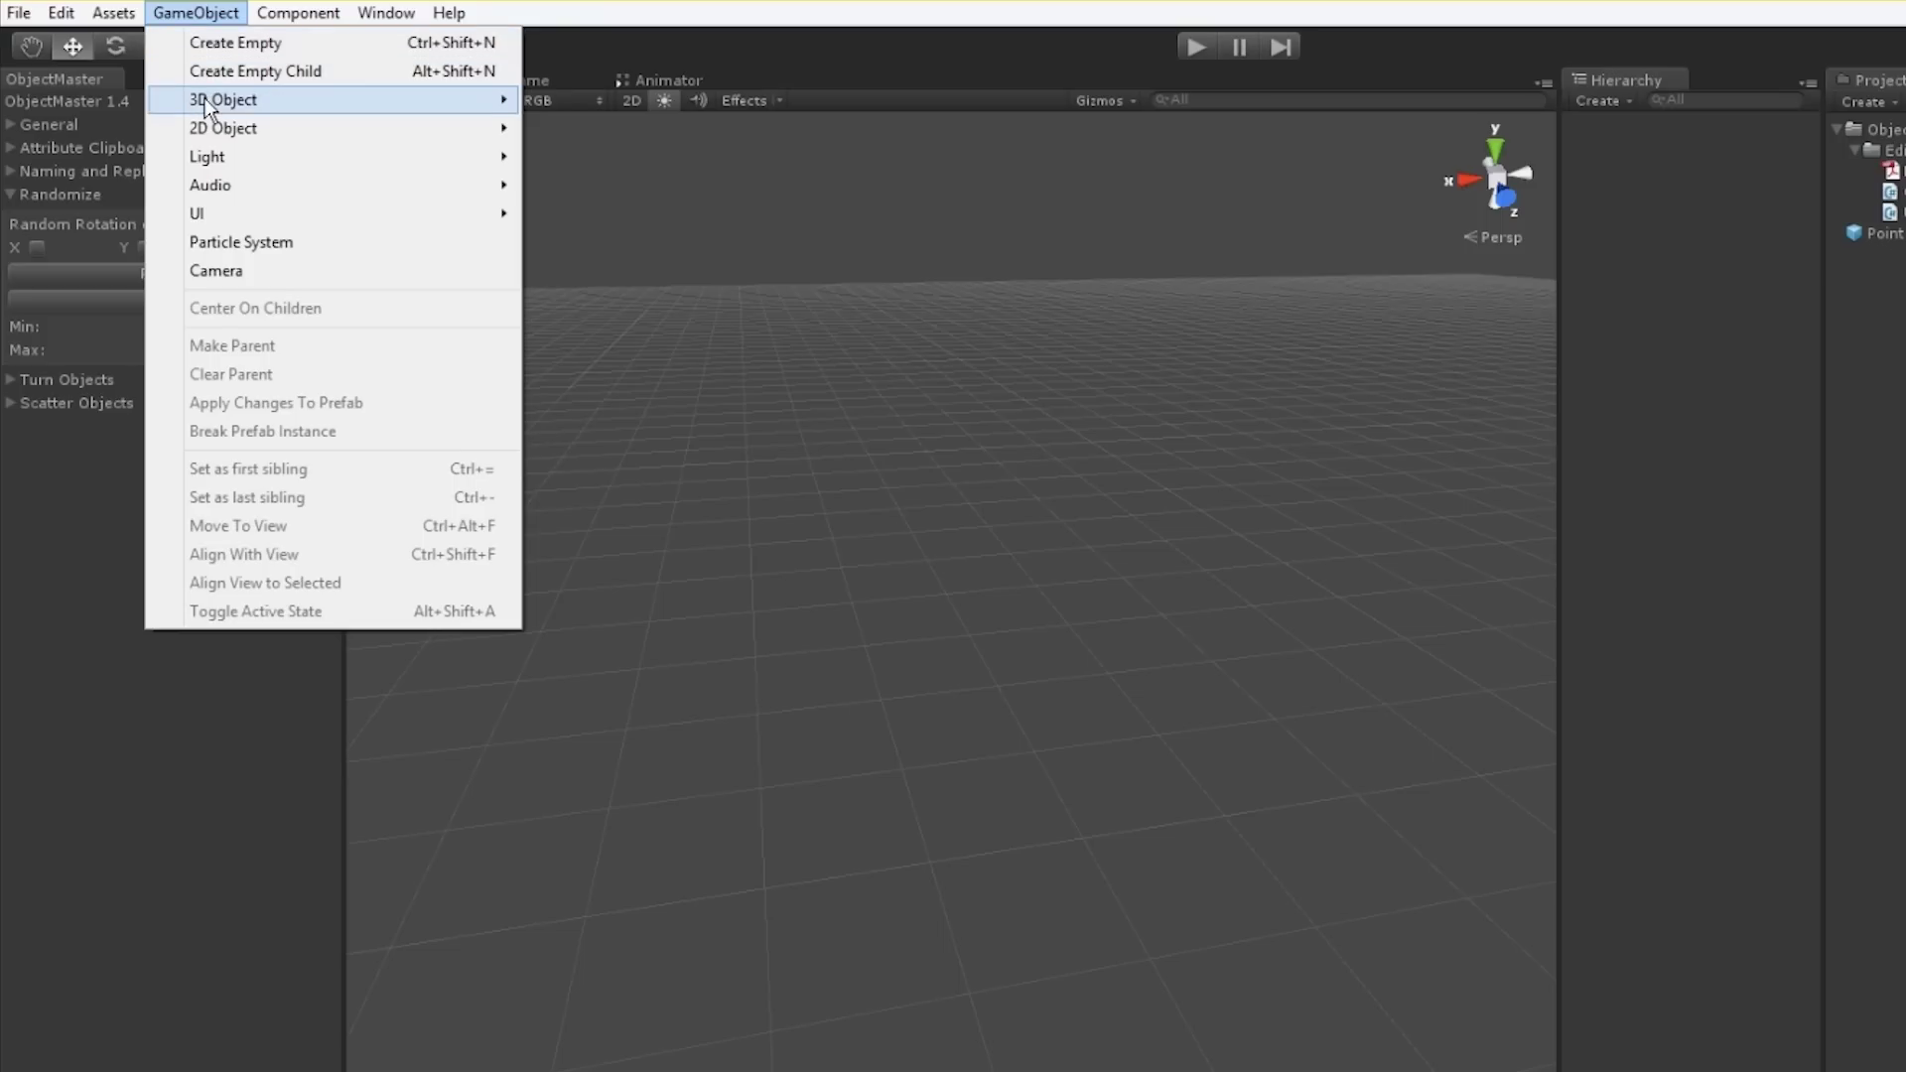
- Create a cube in the empty scene and duplicate it in place until there are 26 cubes
mouse_move(274, 100)
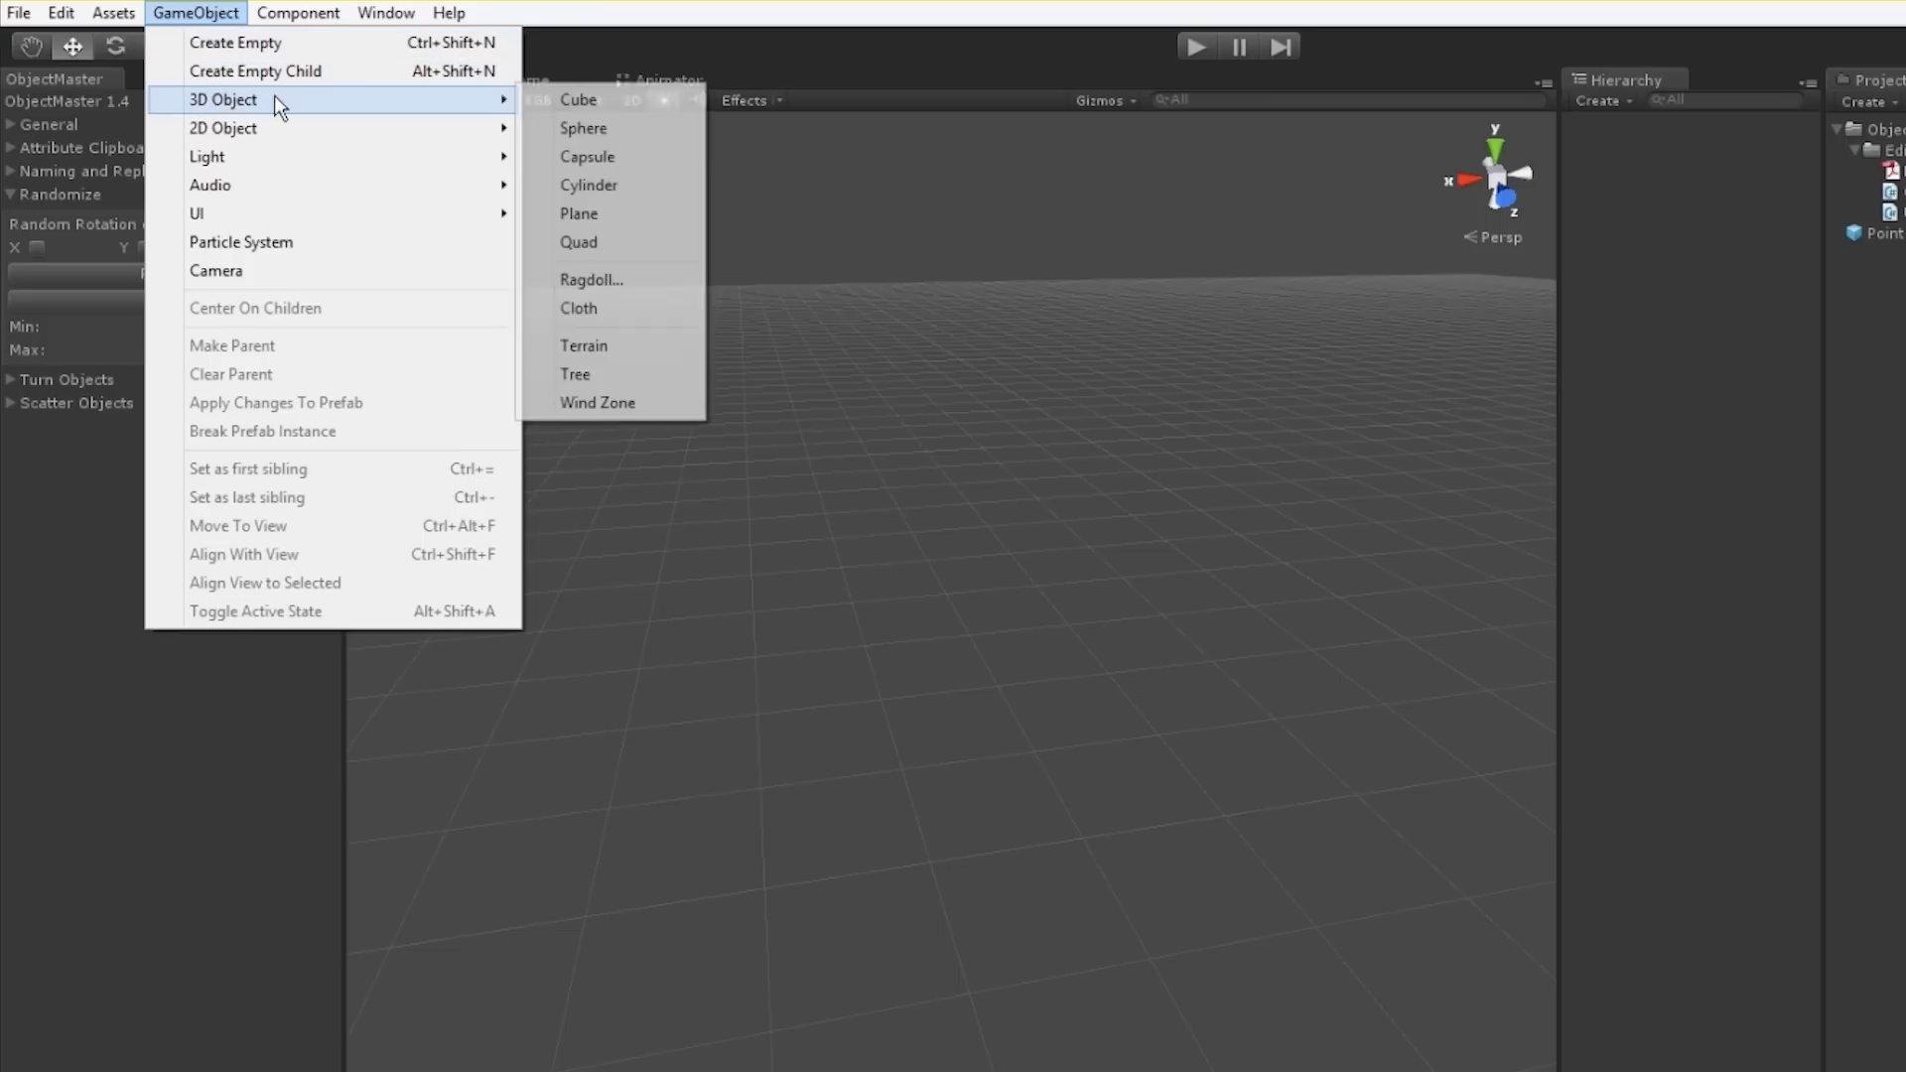
left_click(587, 105)
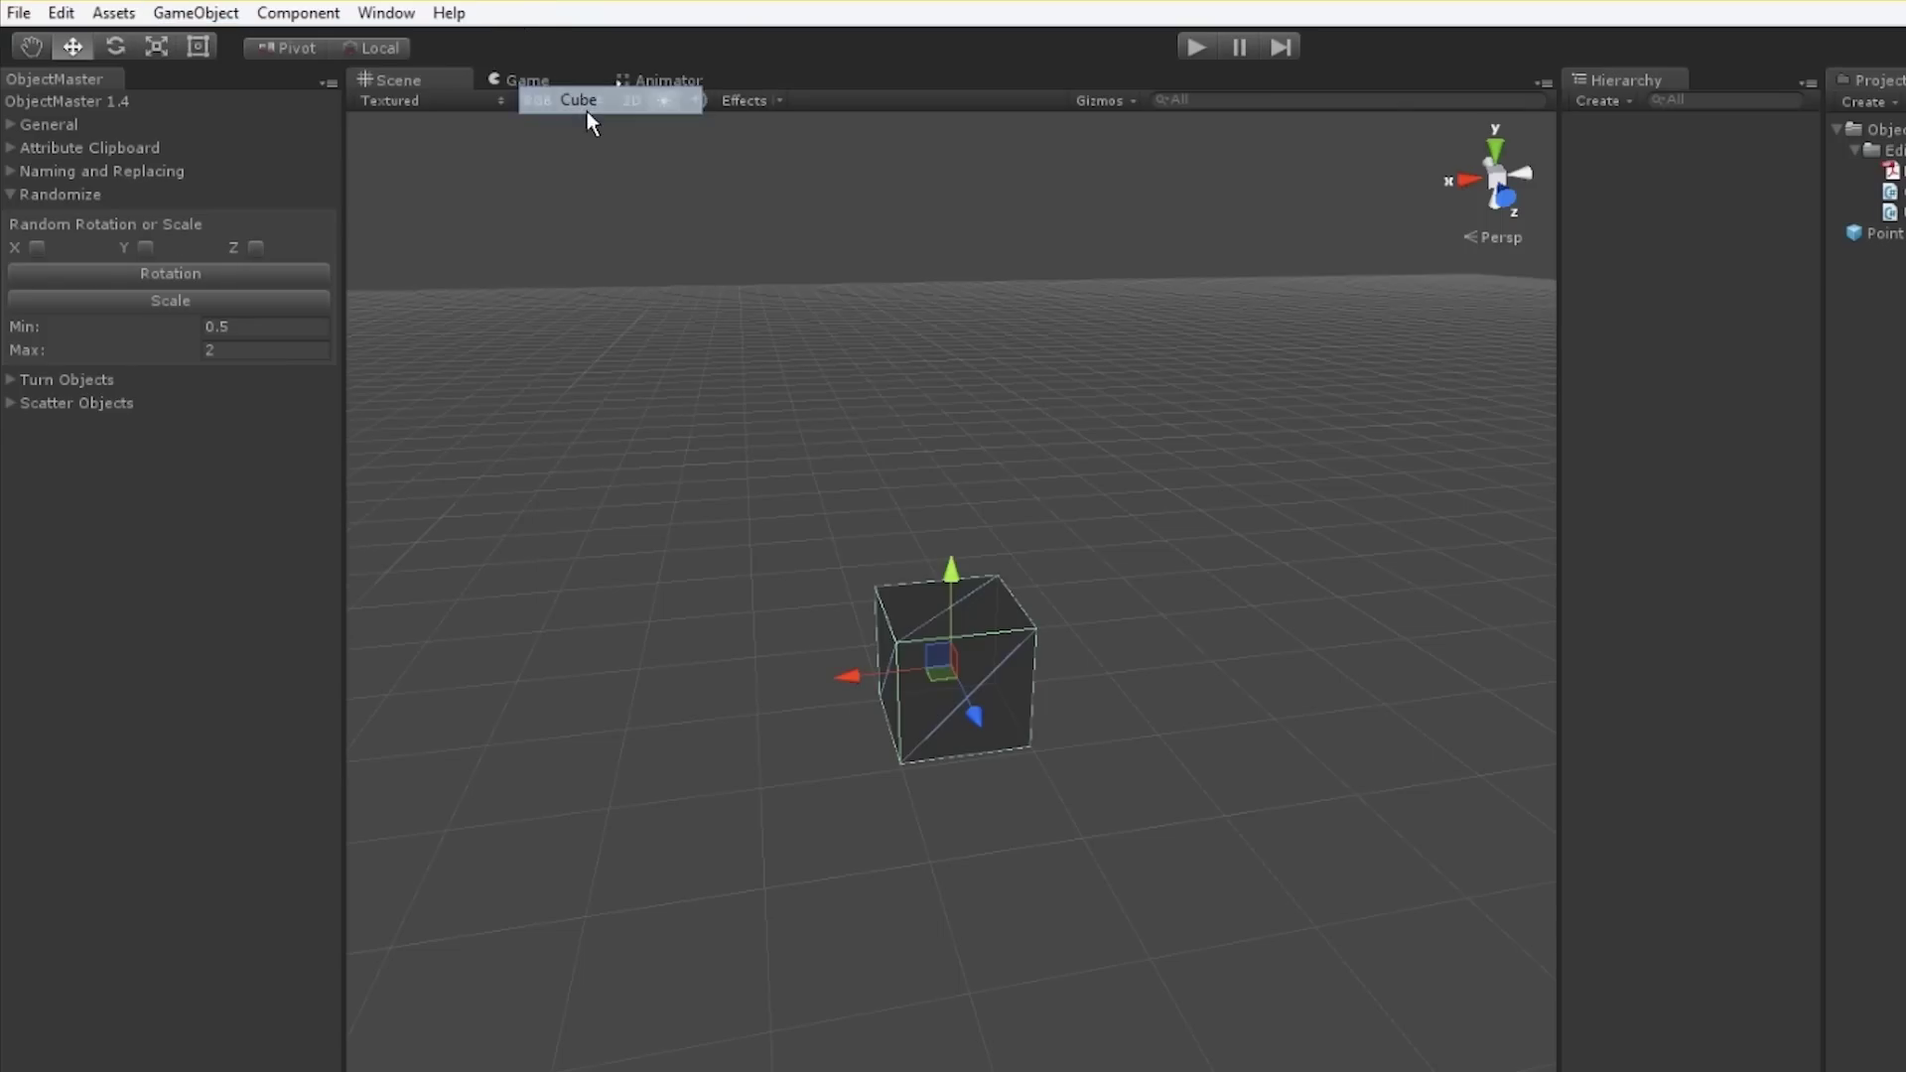
key("ctrl+d")
key("ctrl+d")
key("ctrl+d")
key("ctrl+d")
key("ctrl+d")
key("ctrl+d")
key("ctrl+d")
key("ctrl+d")
key("ctrl+d")
key("ctrl+d")
key("ctrl+d")
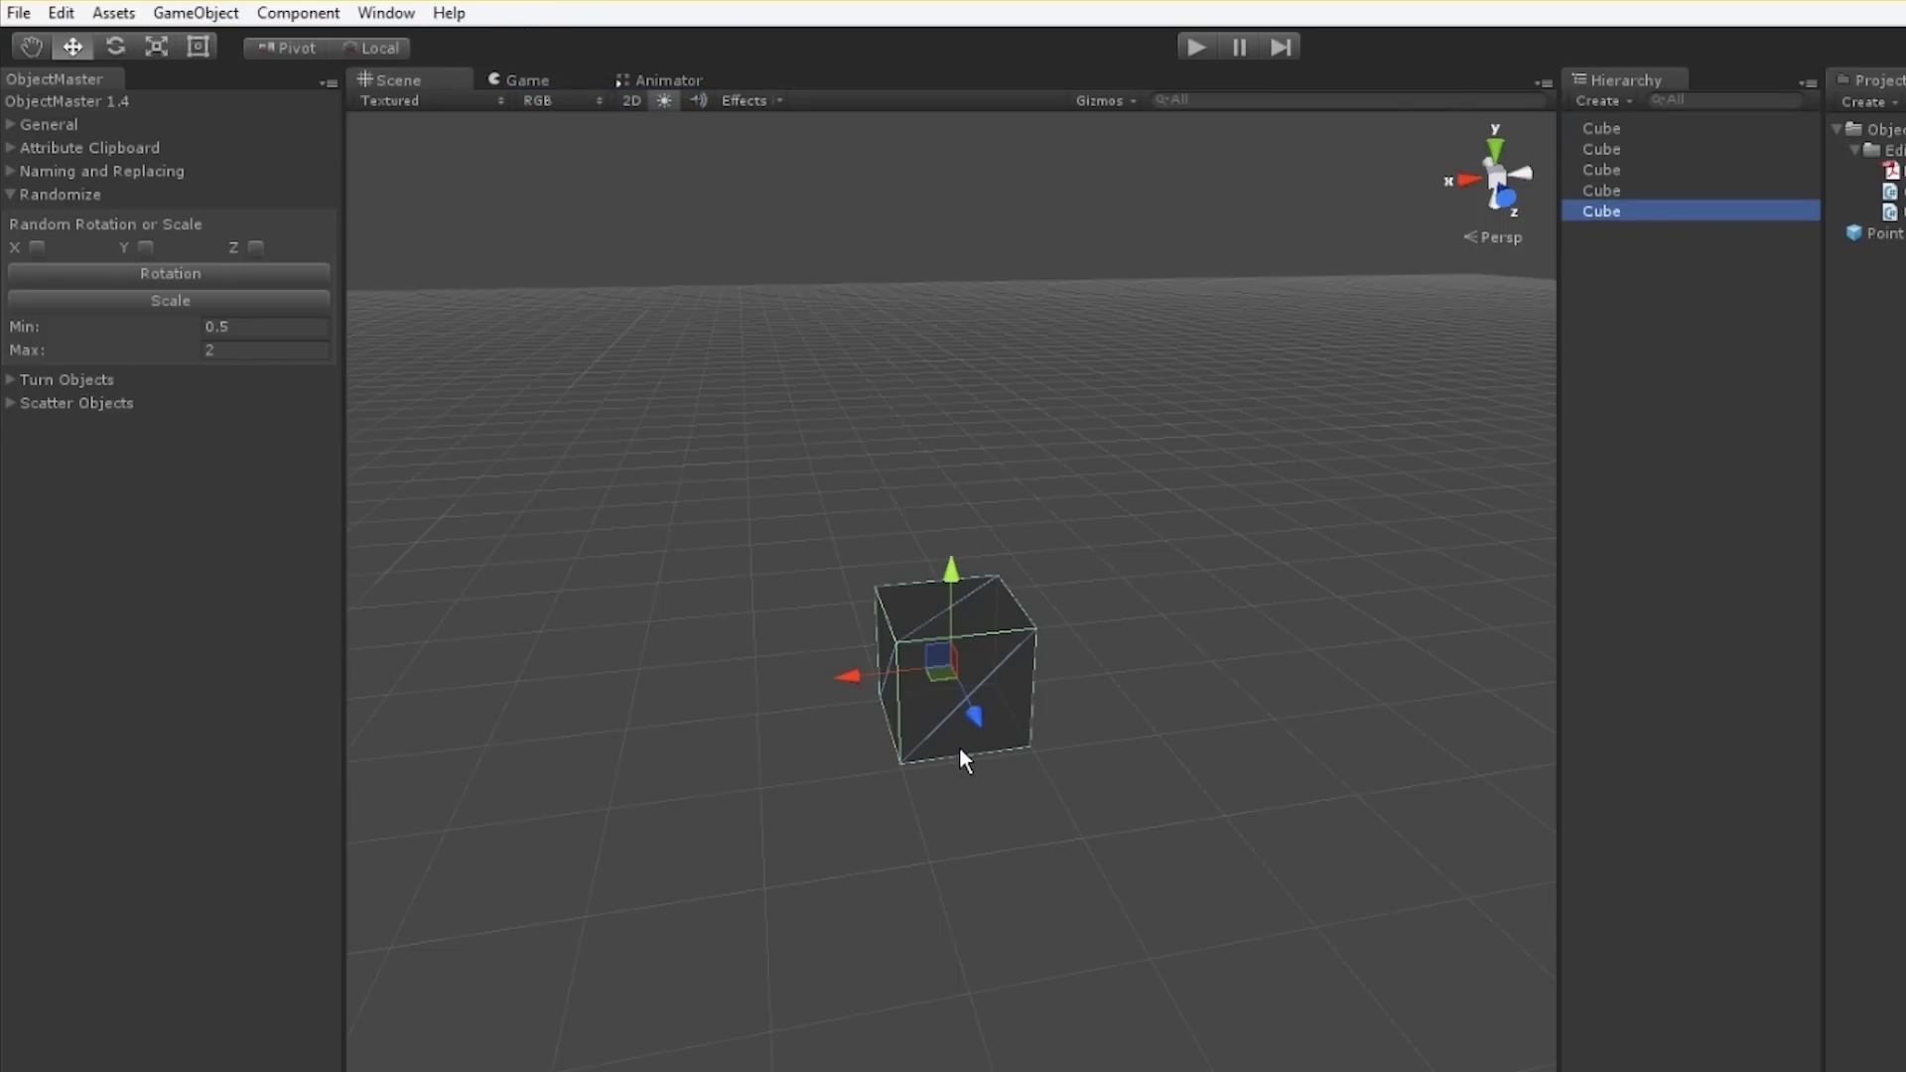
key("ctrl+d")
key("ctrl+d")
key("ctrl+d")
key("ctrl+d")
key("ctrl+d")
key("ctrl+d")
key("ctrl+d")
key("ctrl+d")
key("ctrl+d")
key("ctrl+d")
key("ctrl+d")
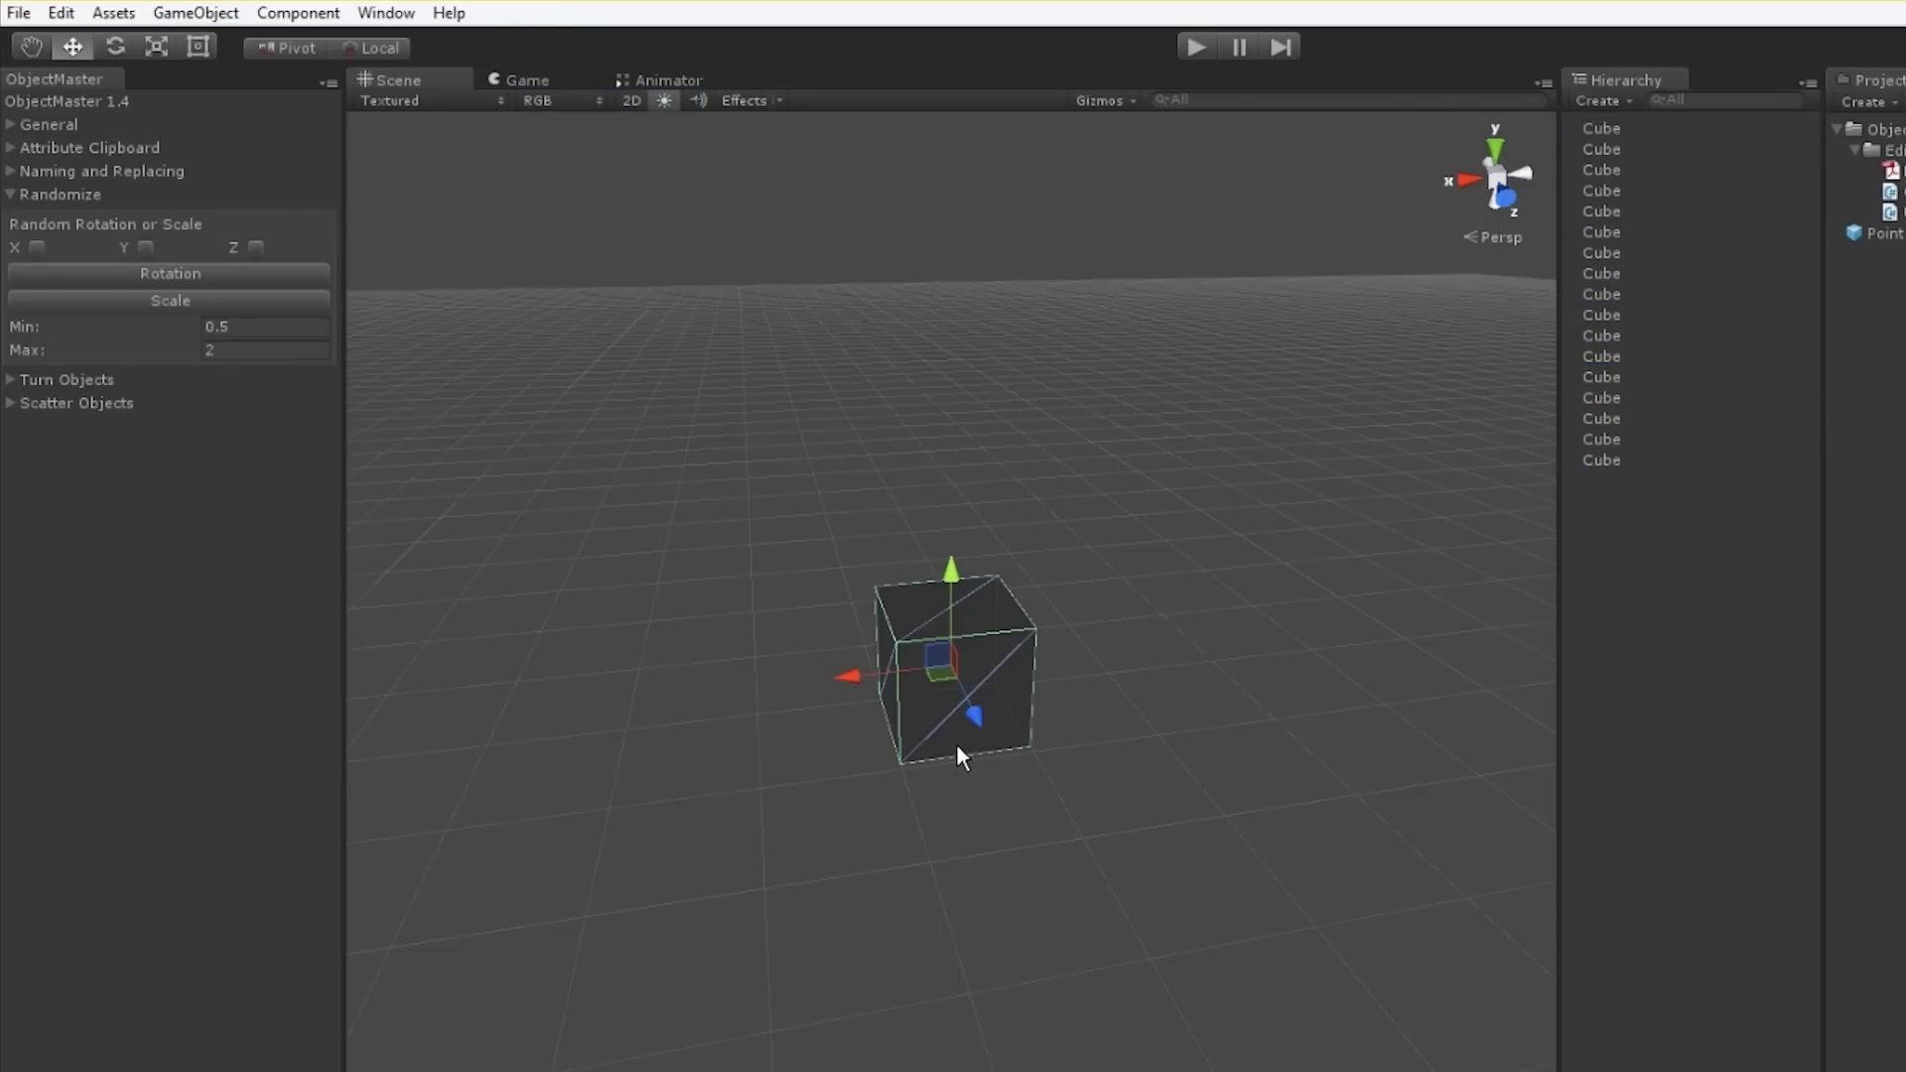
key("ctrl+d")
key("ctrl+d")
key("ctrl+d")
- Rename all the cubes as "Box" with Rename Master, numbered with padding 4 from 0 in steps of 1
key("ctrl+a")
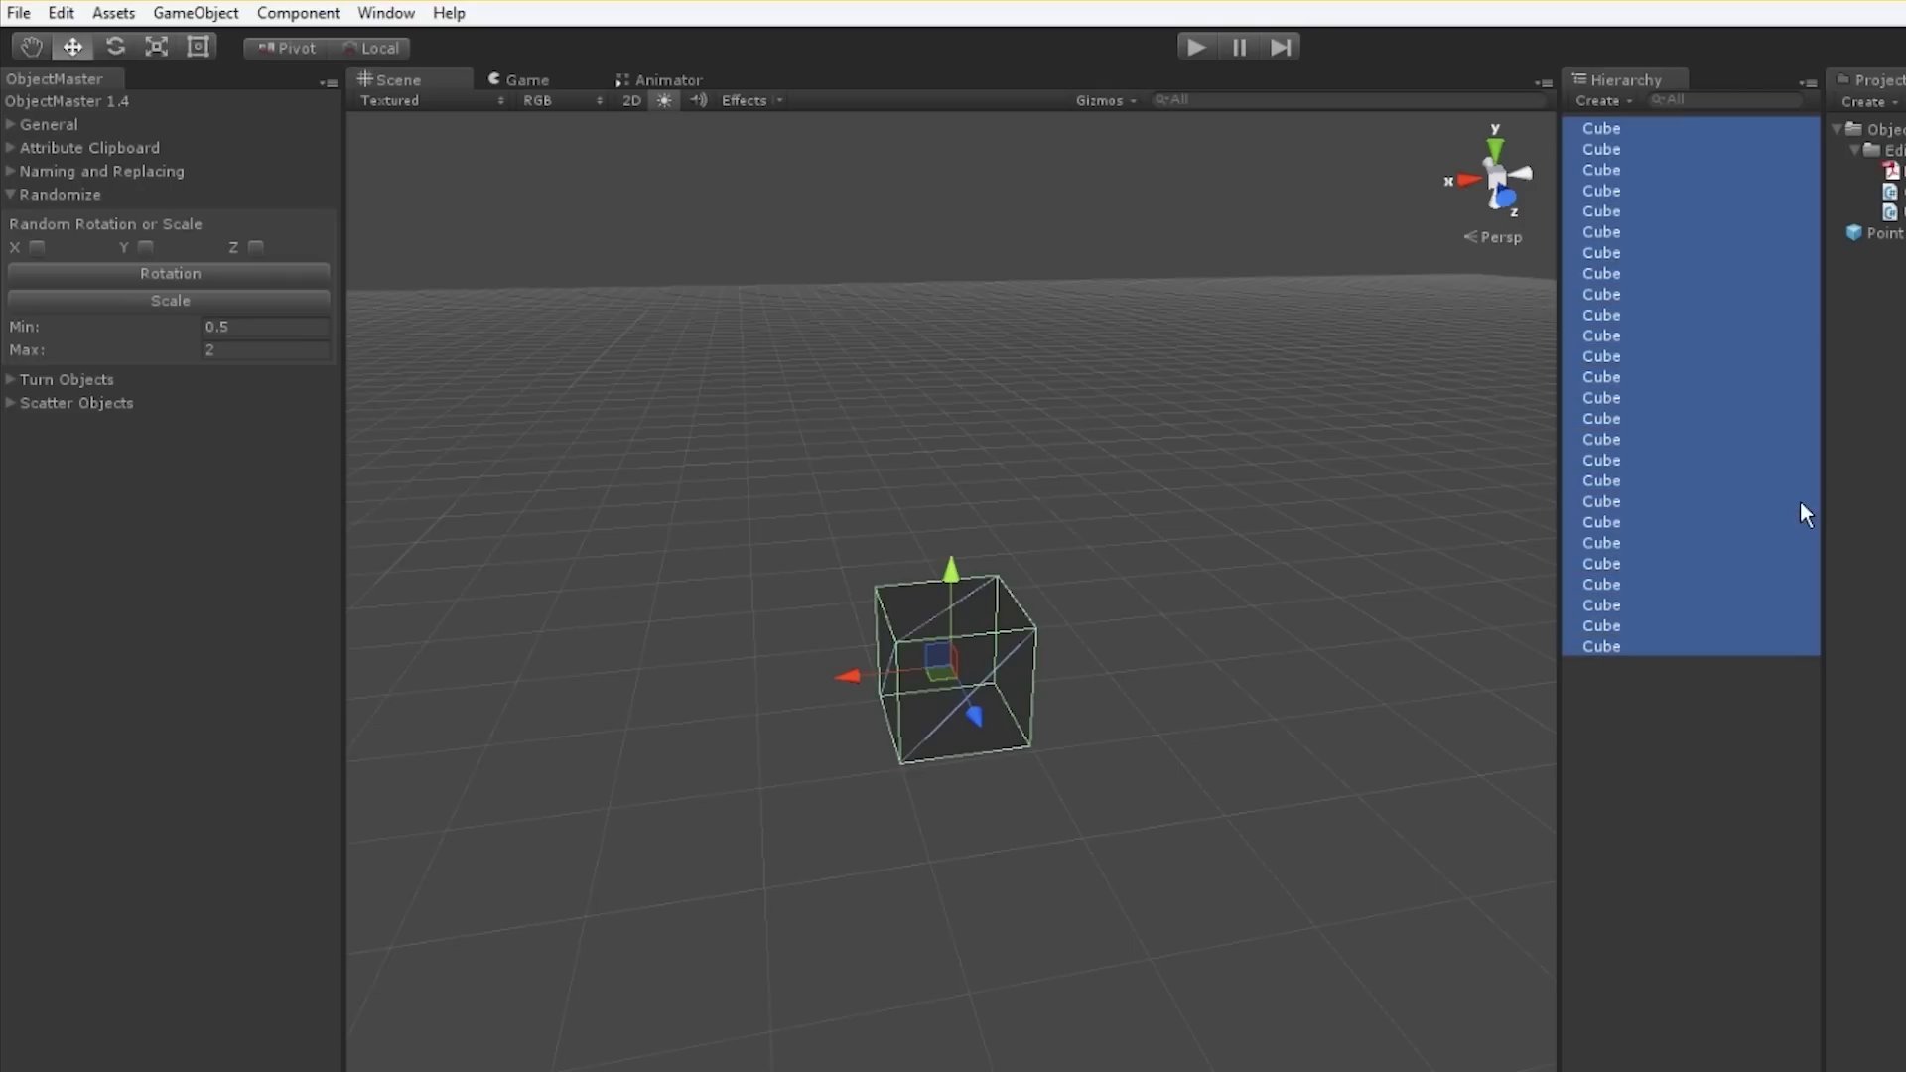
left_click(12, 173)
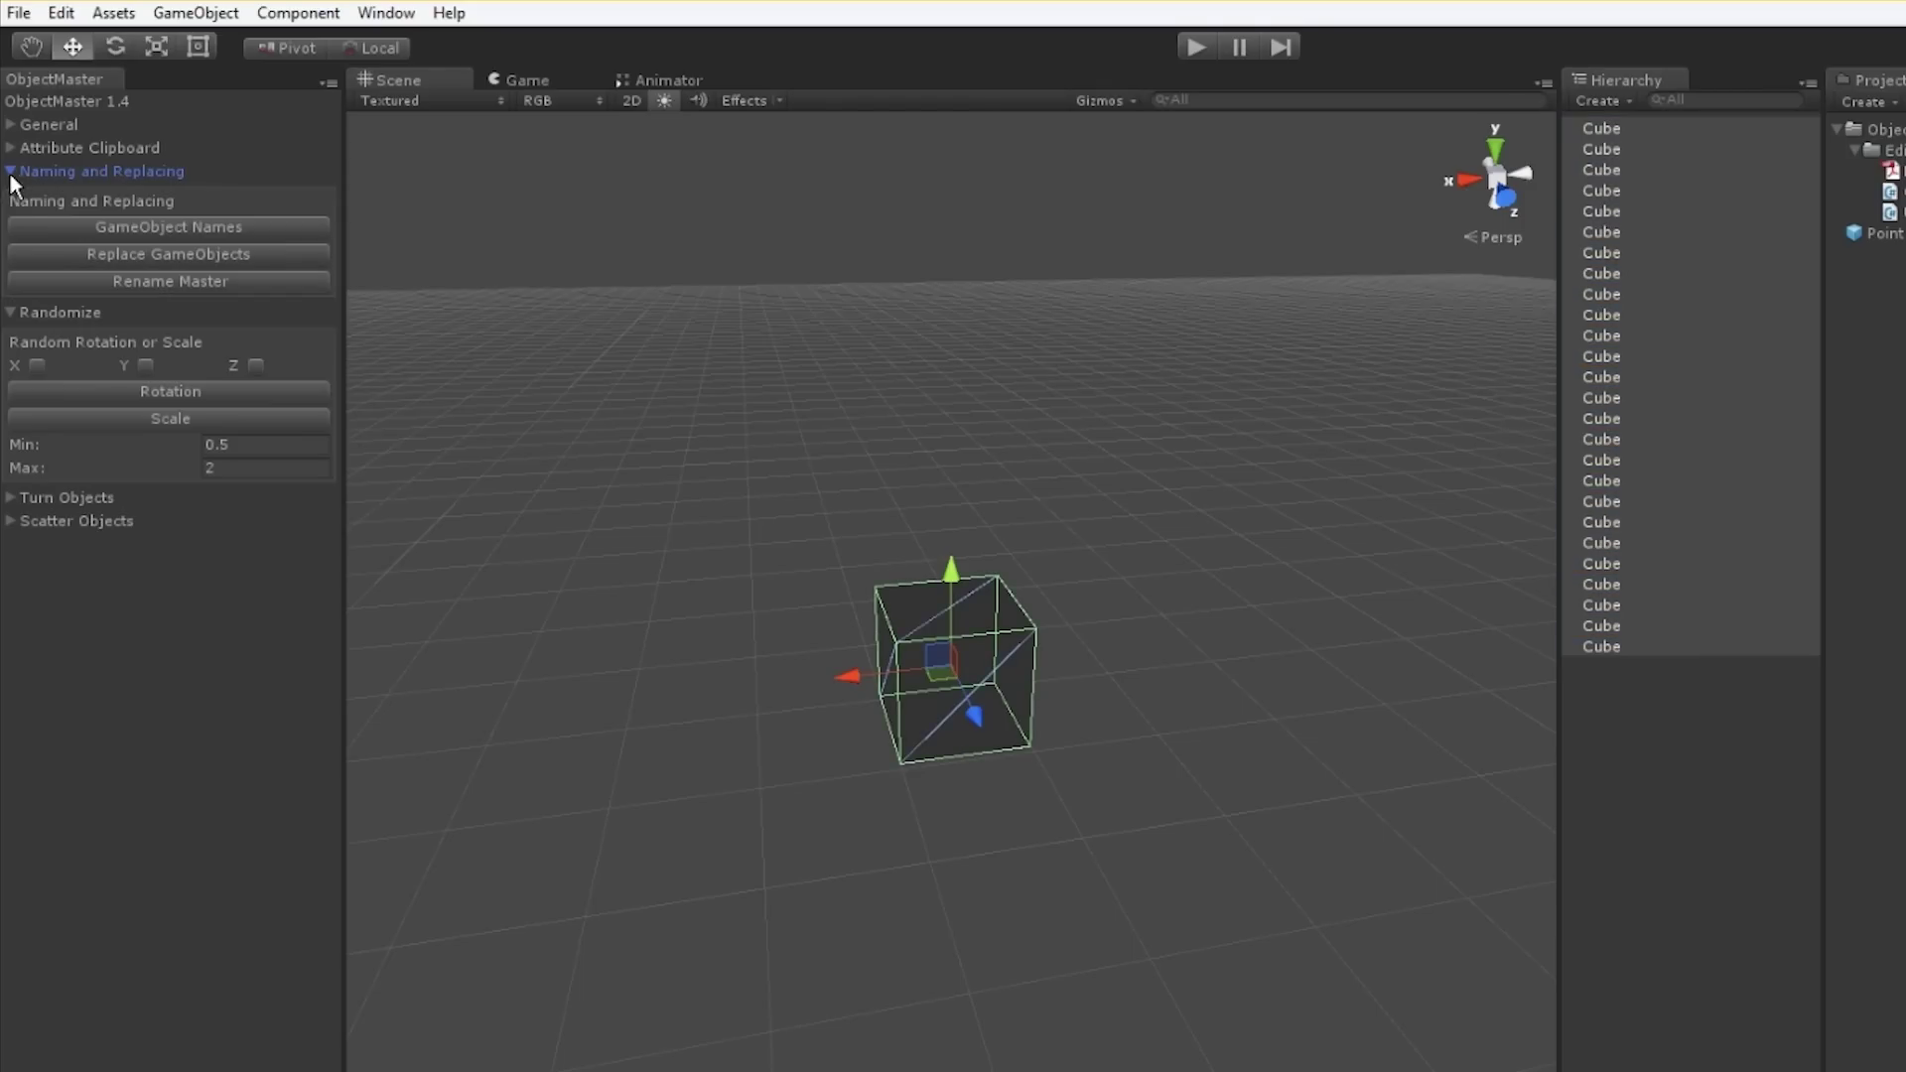
left_click(109, 281)
left_click(1122, 397)
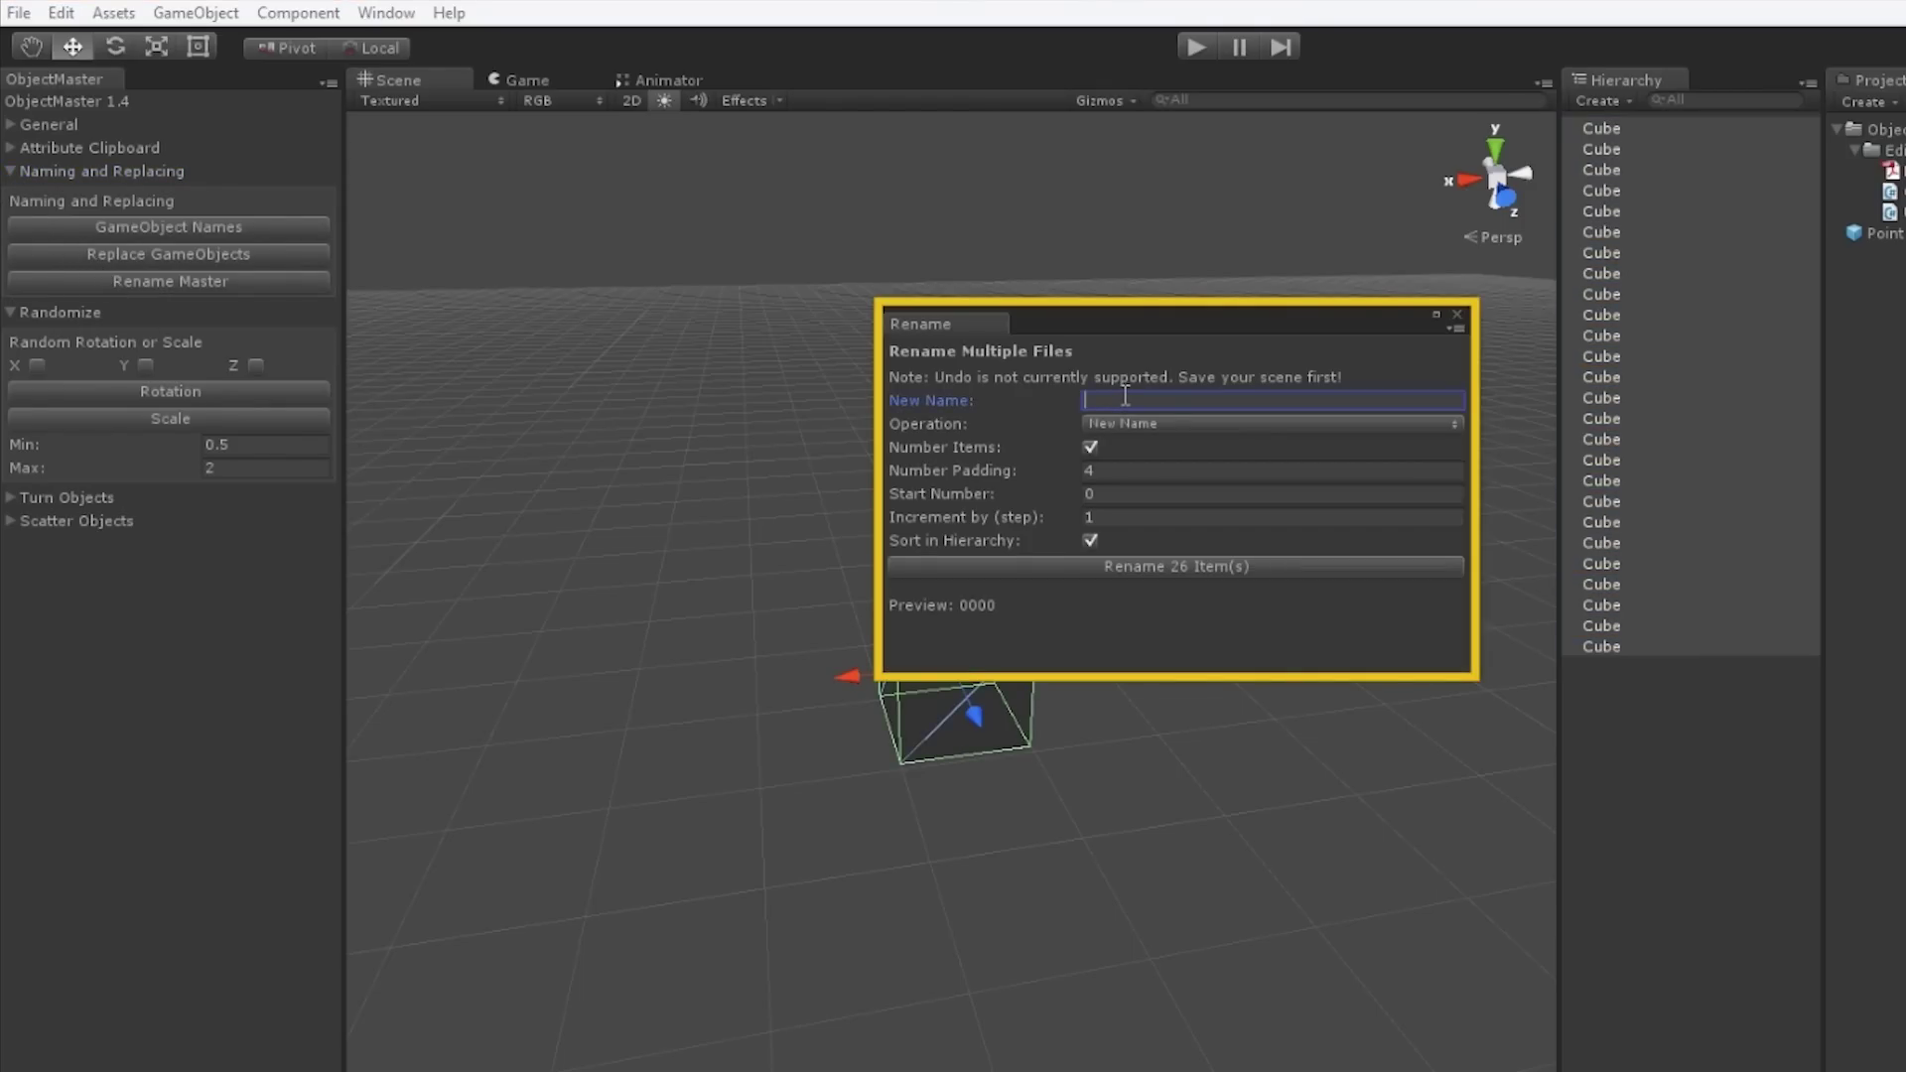
type("Box")
left_click(1096, 562)
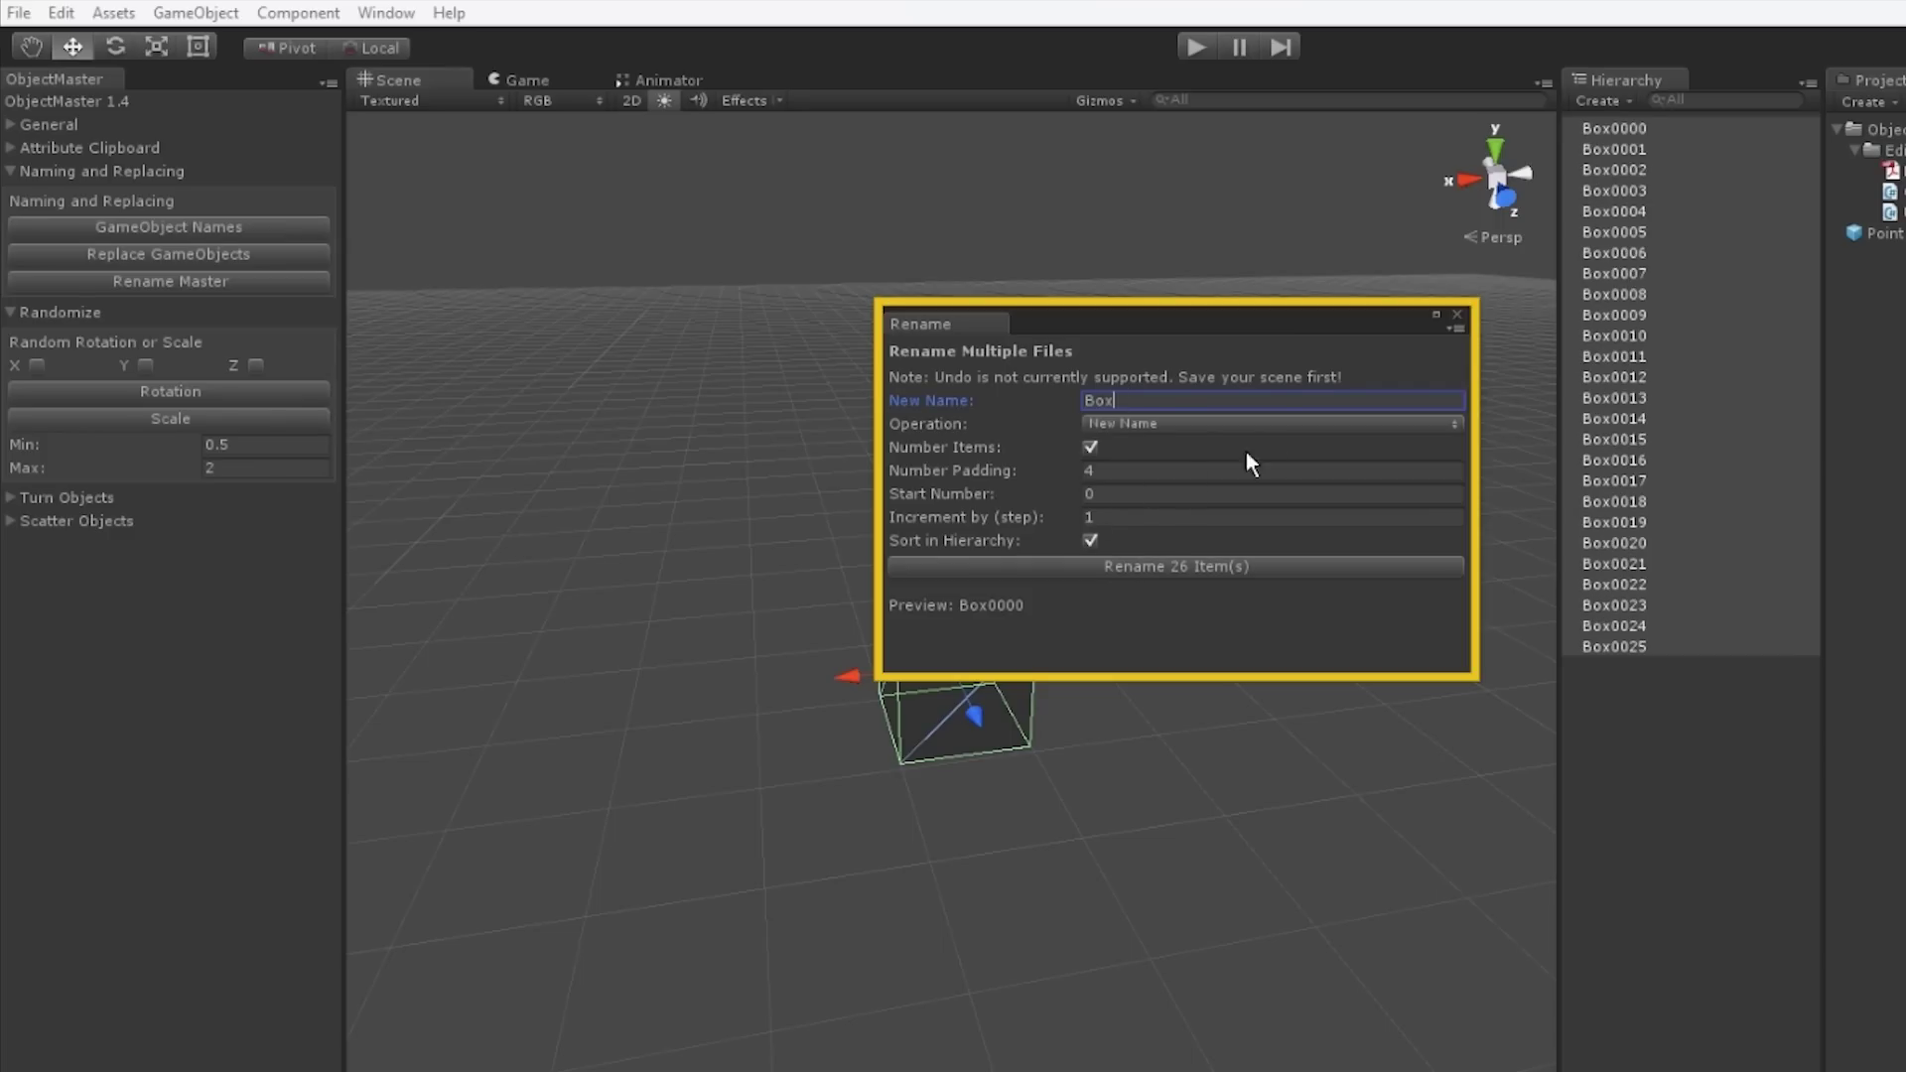
left_click(1457, 316)
- Close the Rename window and select all the boxes from Box0000 to Box0025
left_click(1350, 690)
left_click(1660, 643)
left_click(1634, 135, "shift")
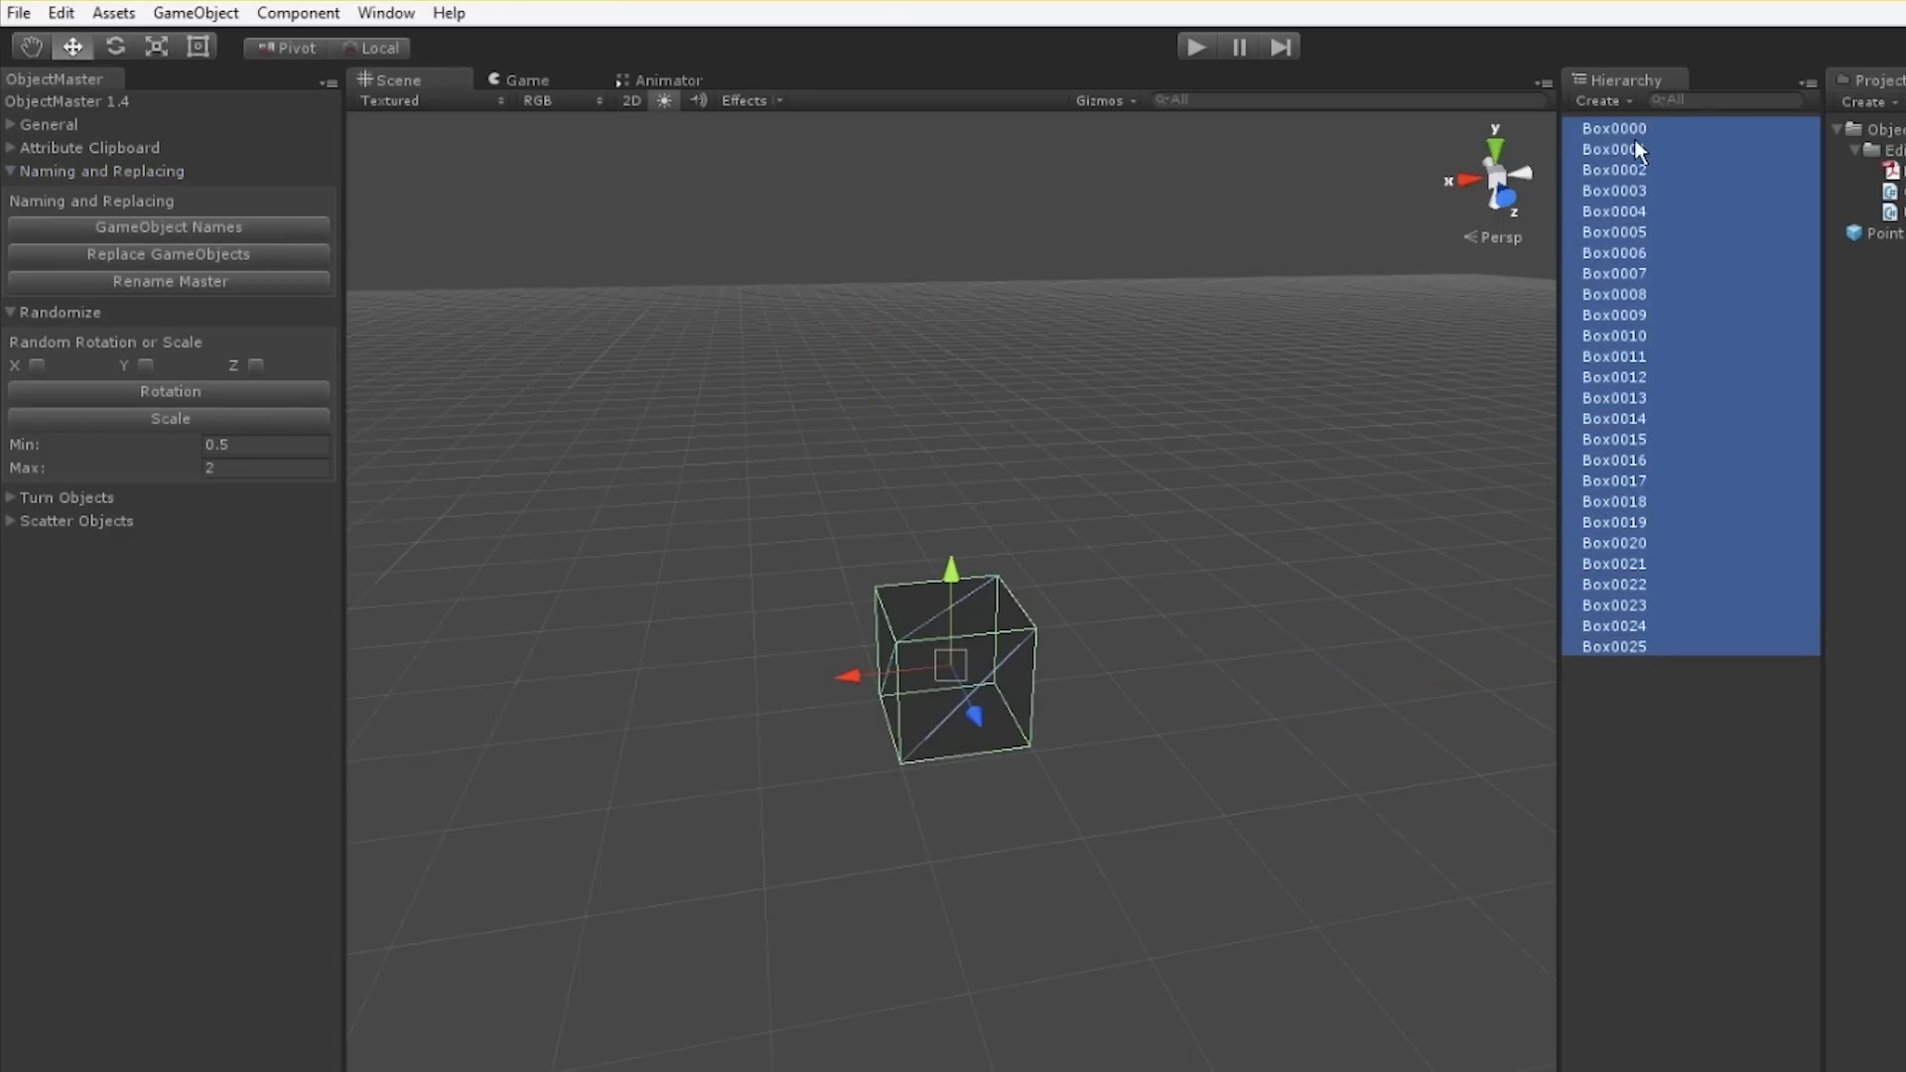
left_click_drag(968, 723, 523, 651, "alt")
scroll(840, 857, "up", 8)
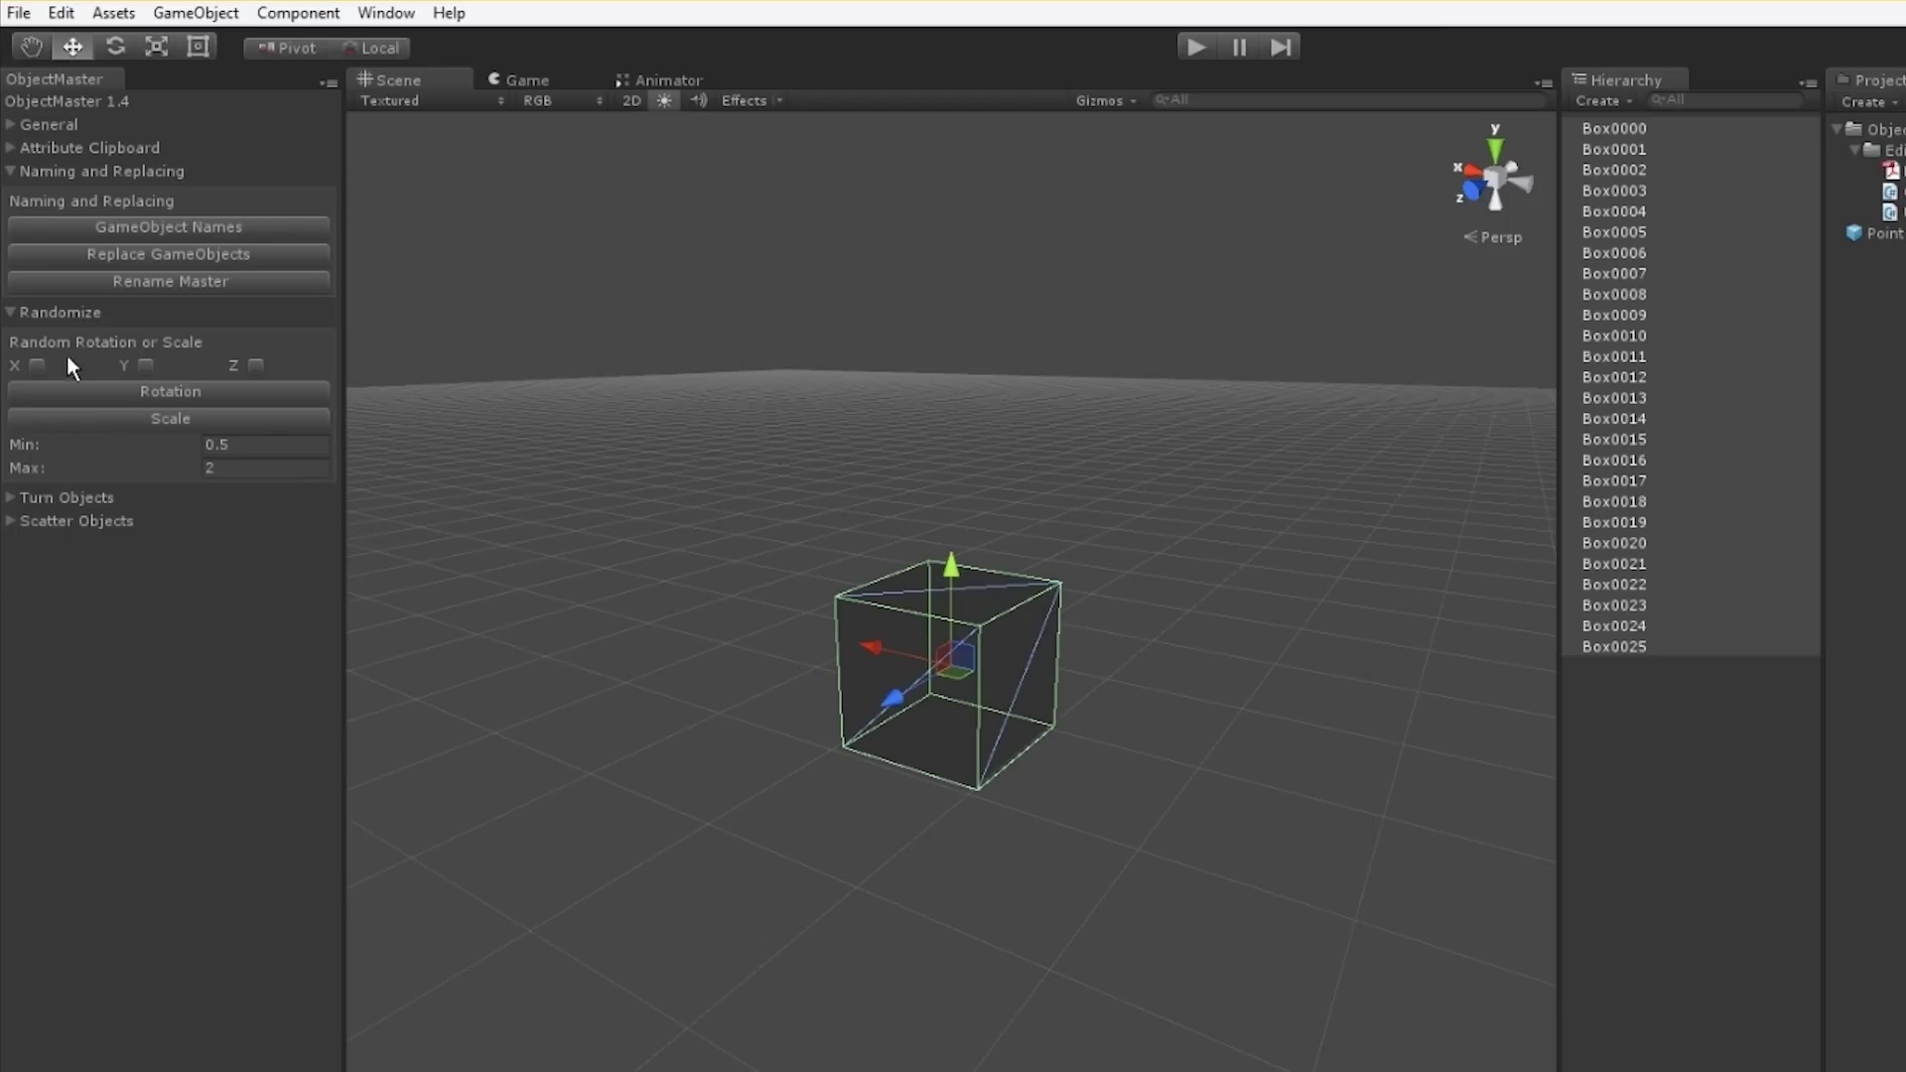
- Scatter the selected boxes into a circle with radius 5, repeating the scatter for new random layouts
left_click(10, 517)
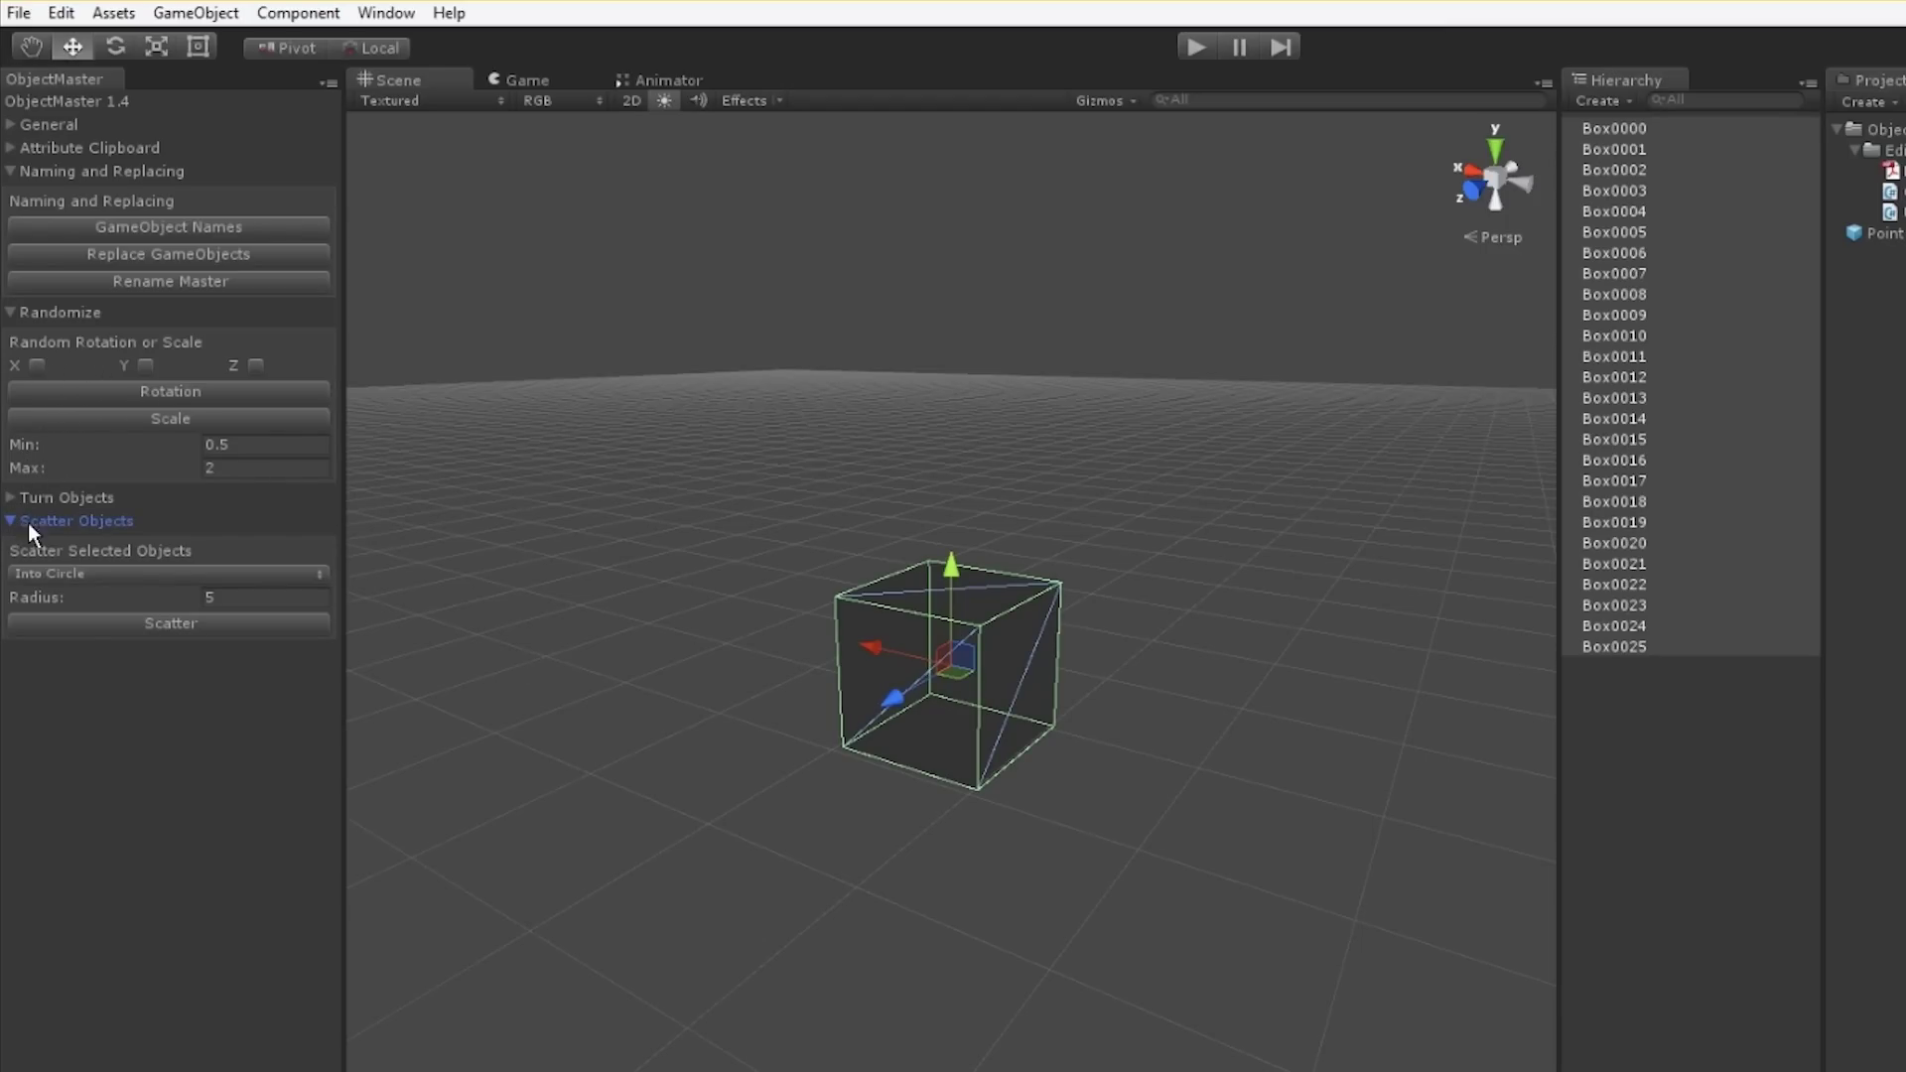
left_click(79, 572)
left_click(86, 601)
left_click(152, 622)
left_click_drag(940, 775, 973, 749, "alt")
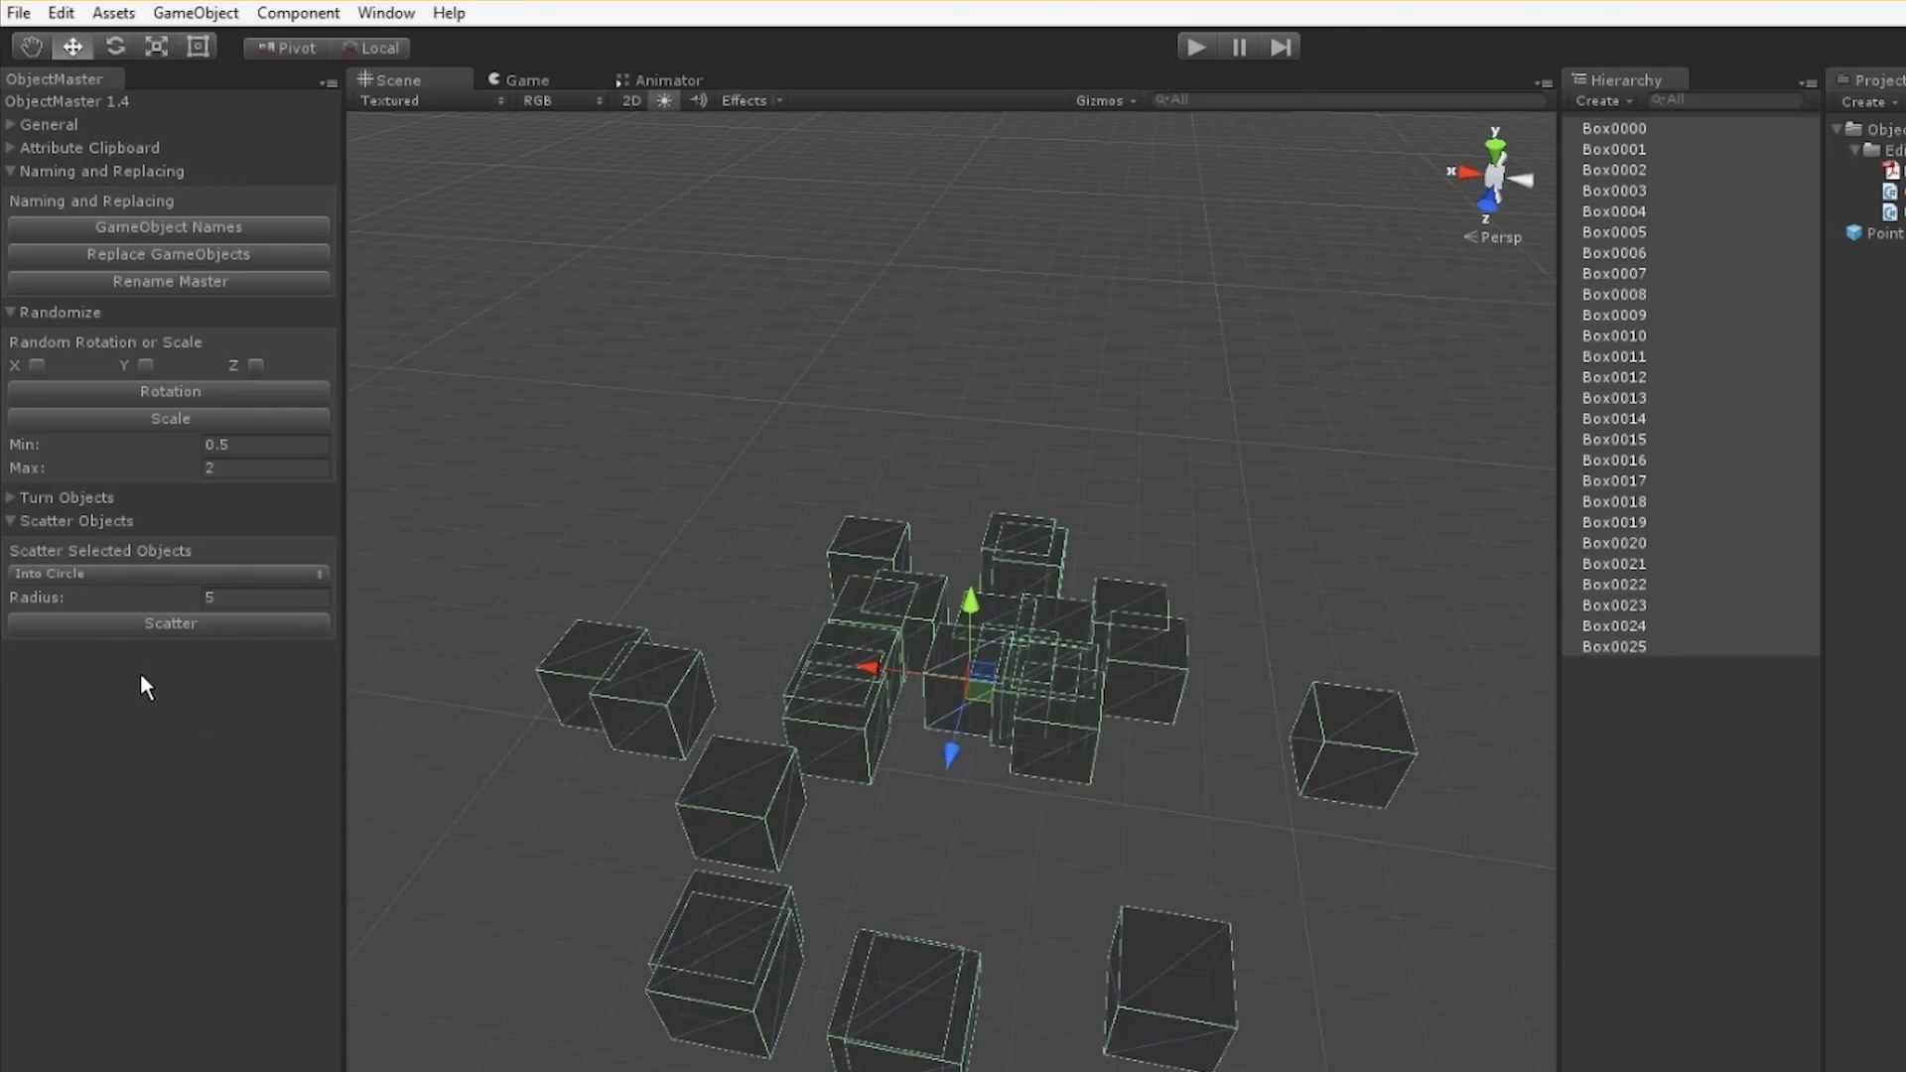
left_click(152, 624)
left_click(152, 624)
left_click(152, 623)
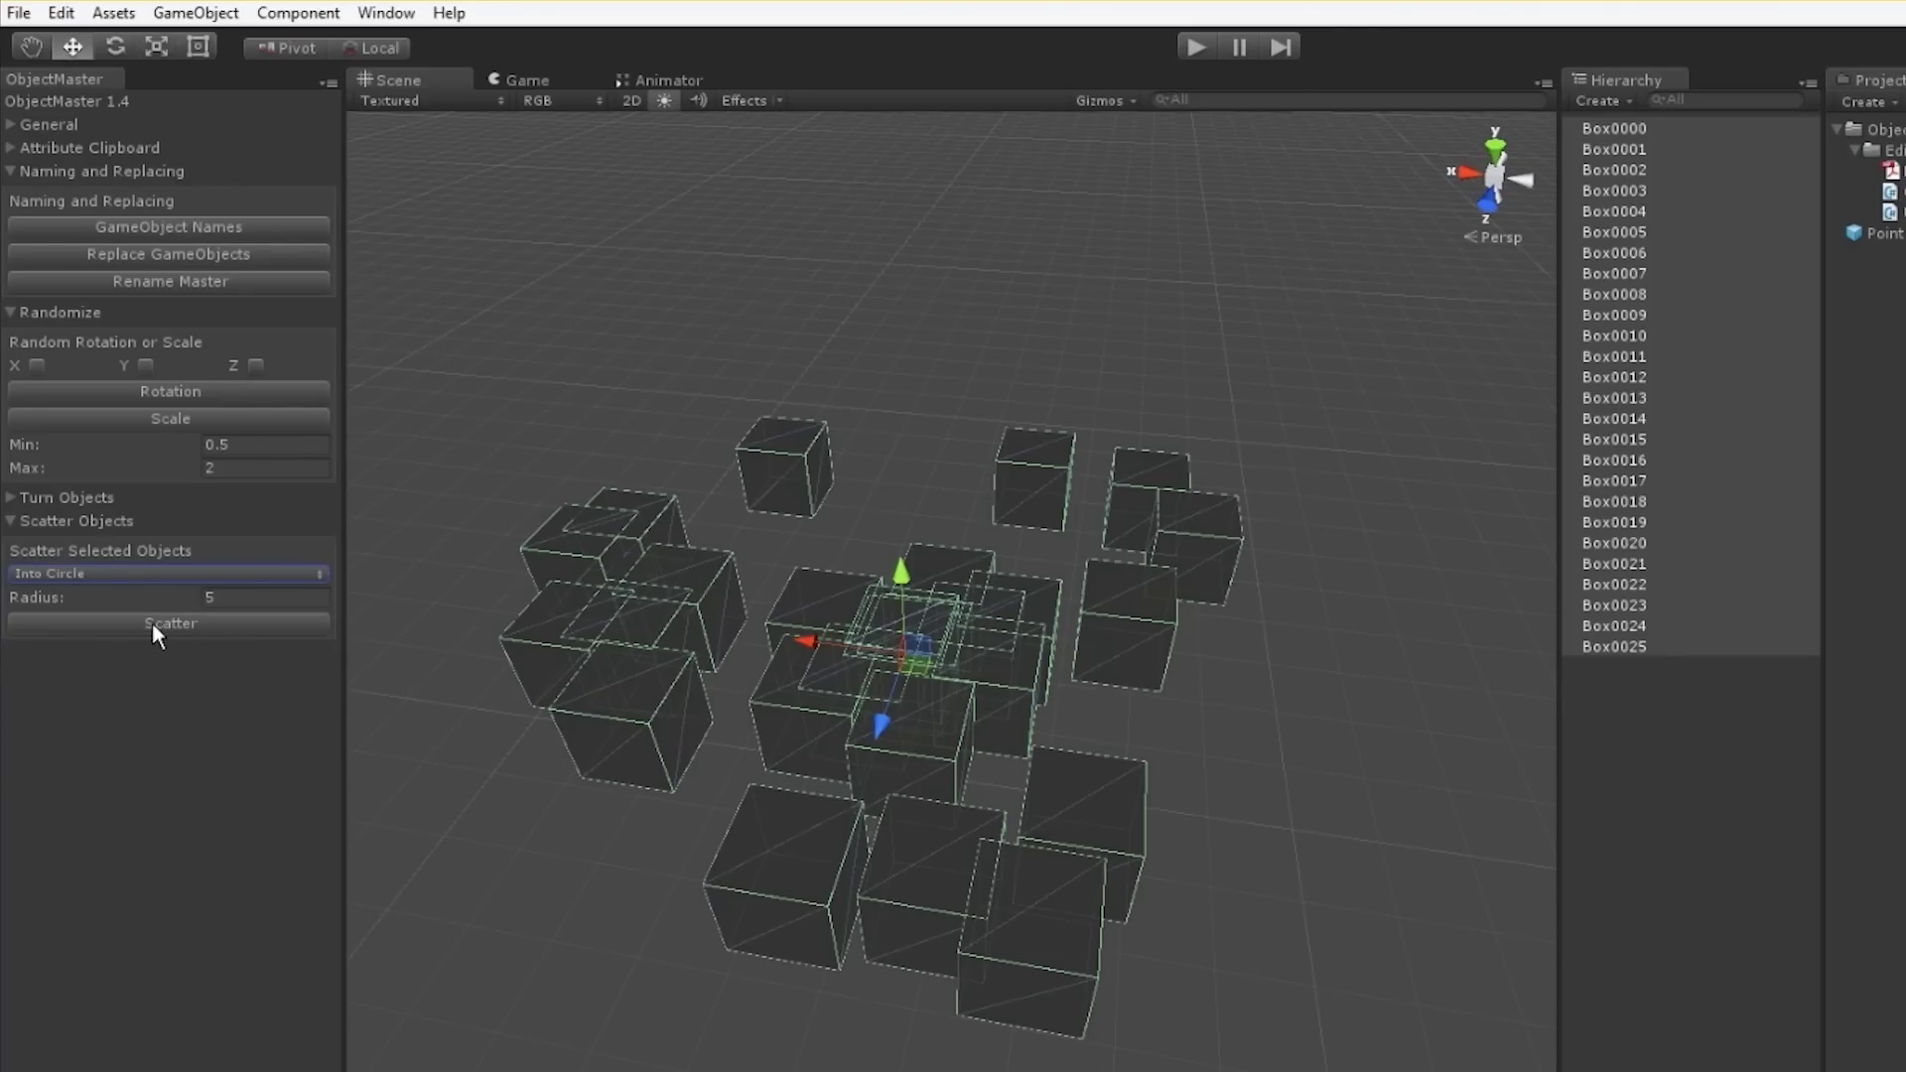
- Randomize the rotation of the scattered boxes on the X, Y and Z axes several times
left_click_drag(929, 758, 951, 710, "alt")
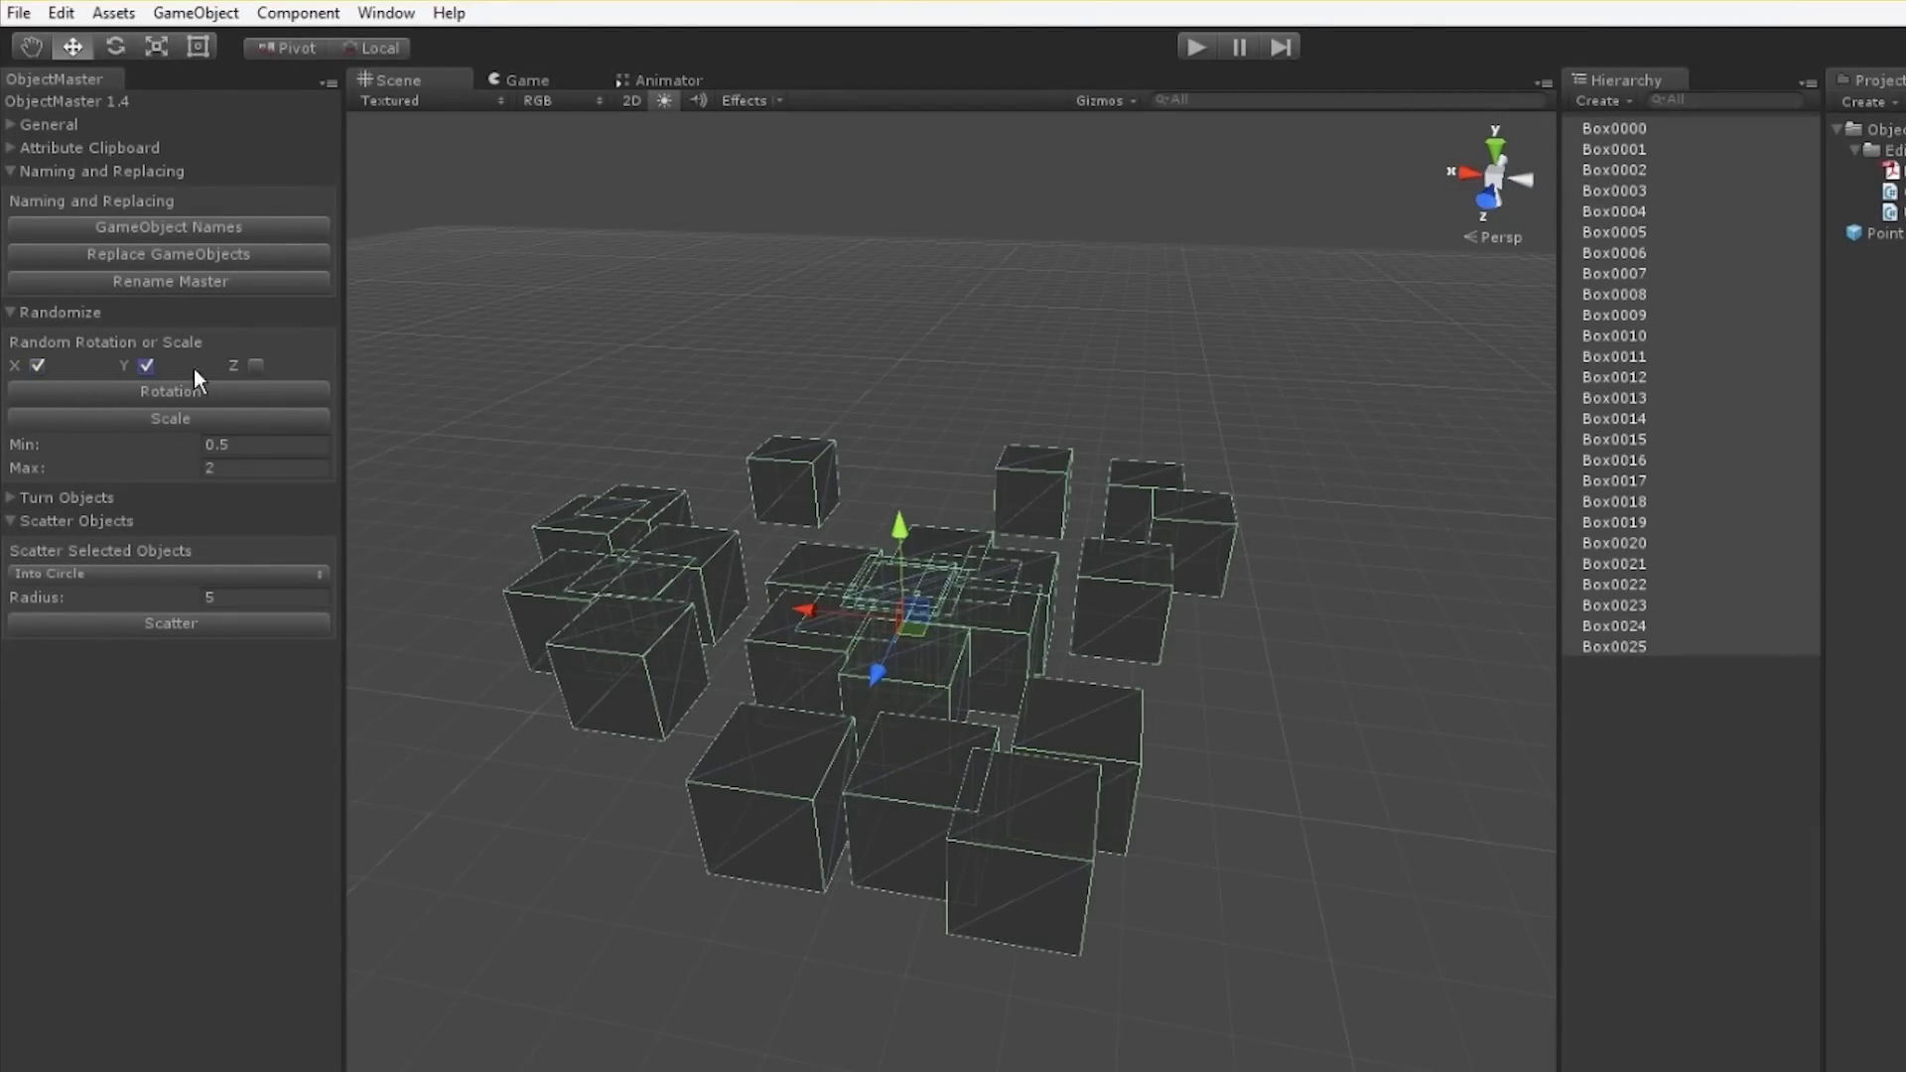
left_click(212, 390)
left_click(212, 391)
left_click(212, 390)
left_click(212, 390)
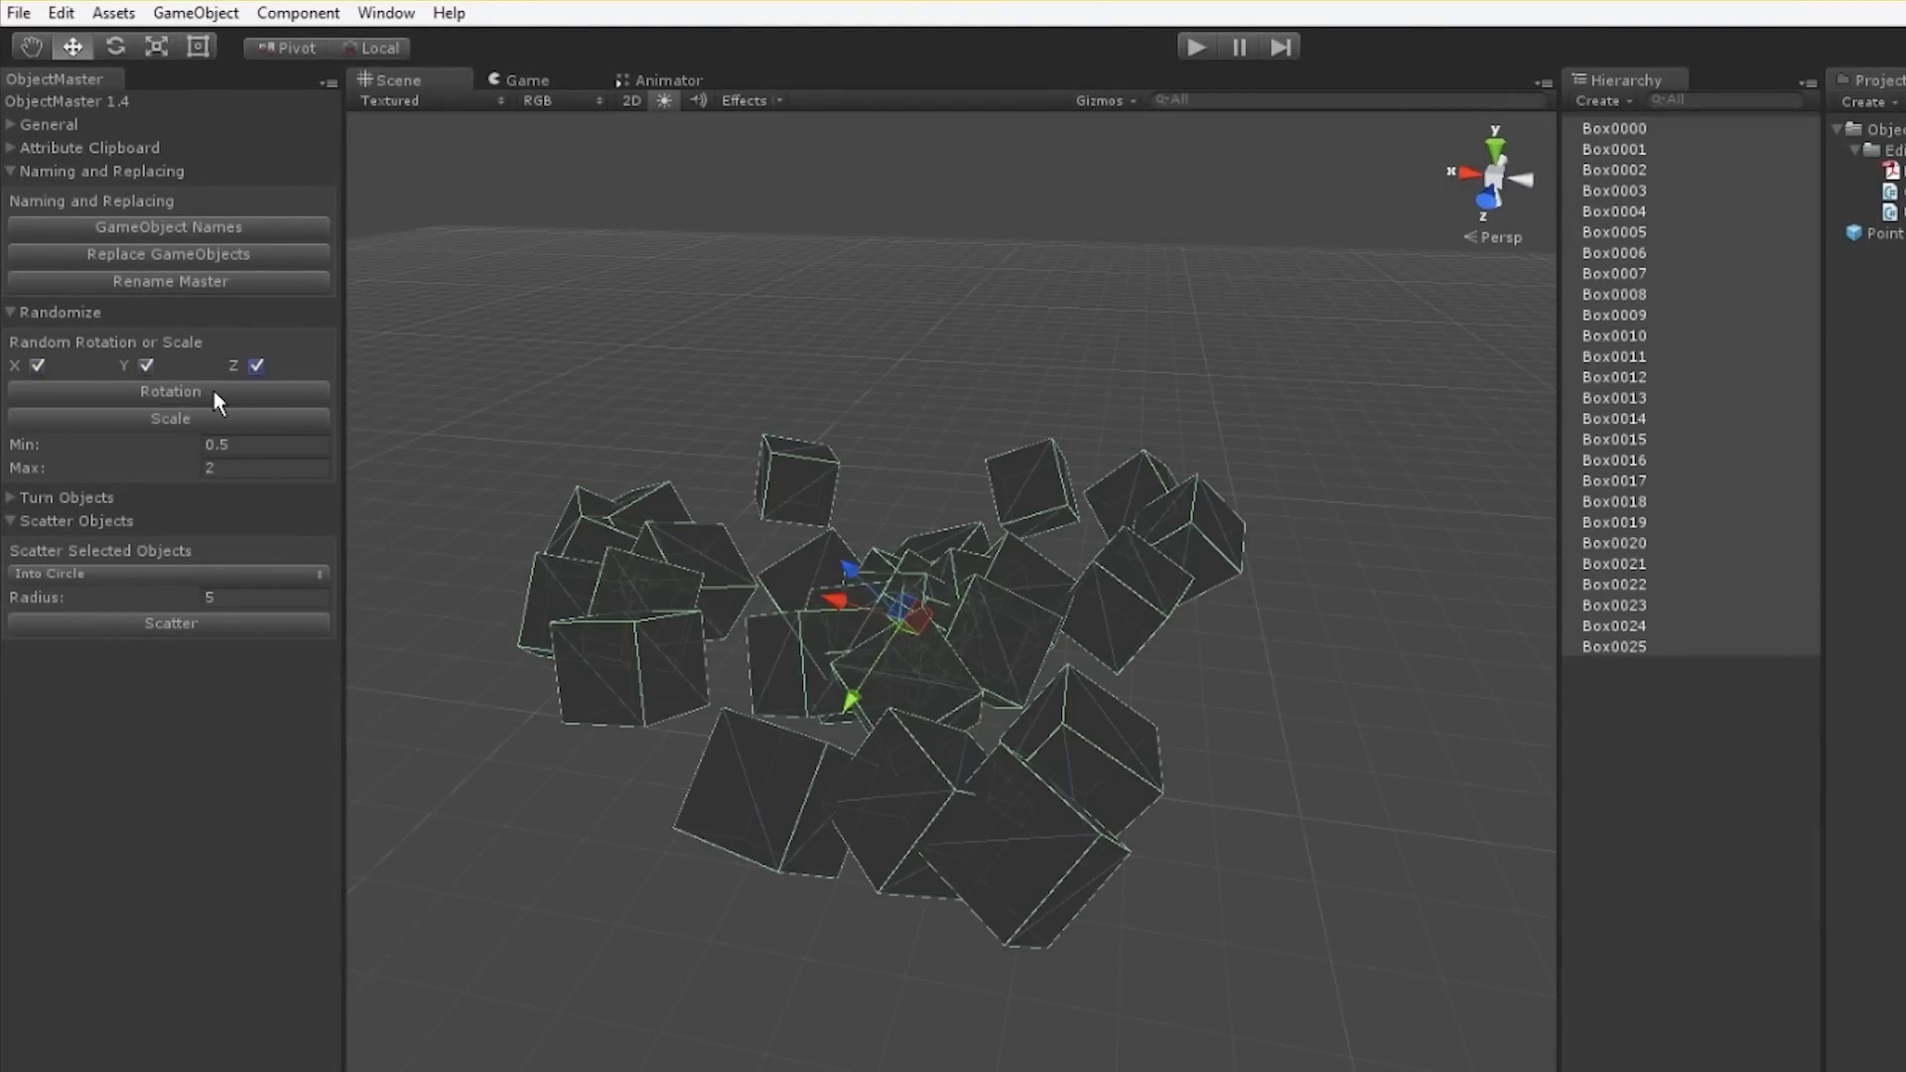
left_click(212, 390)
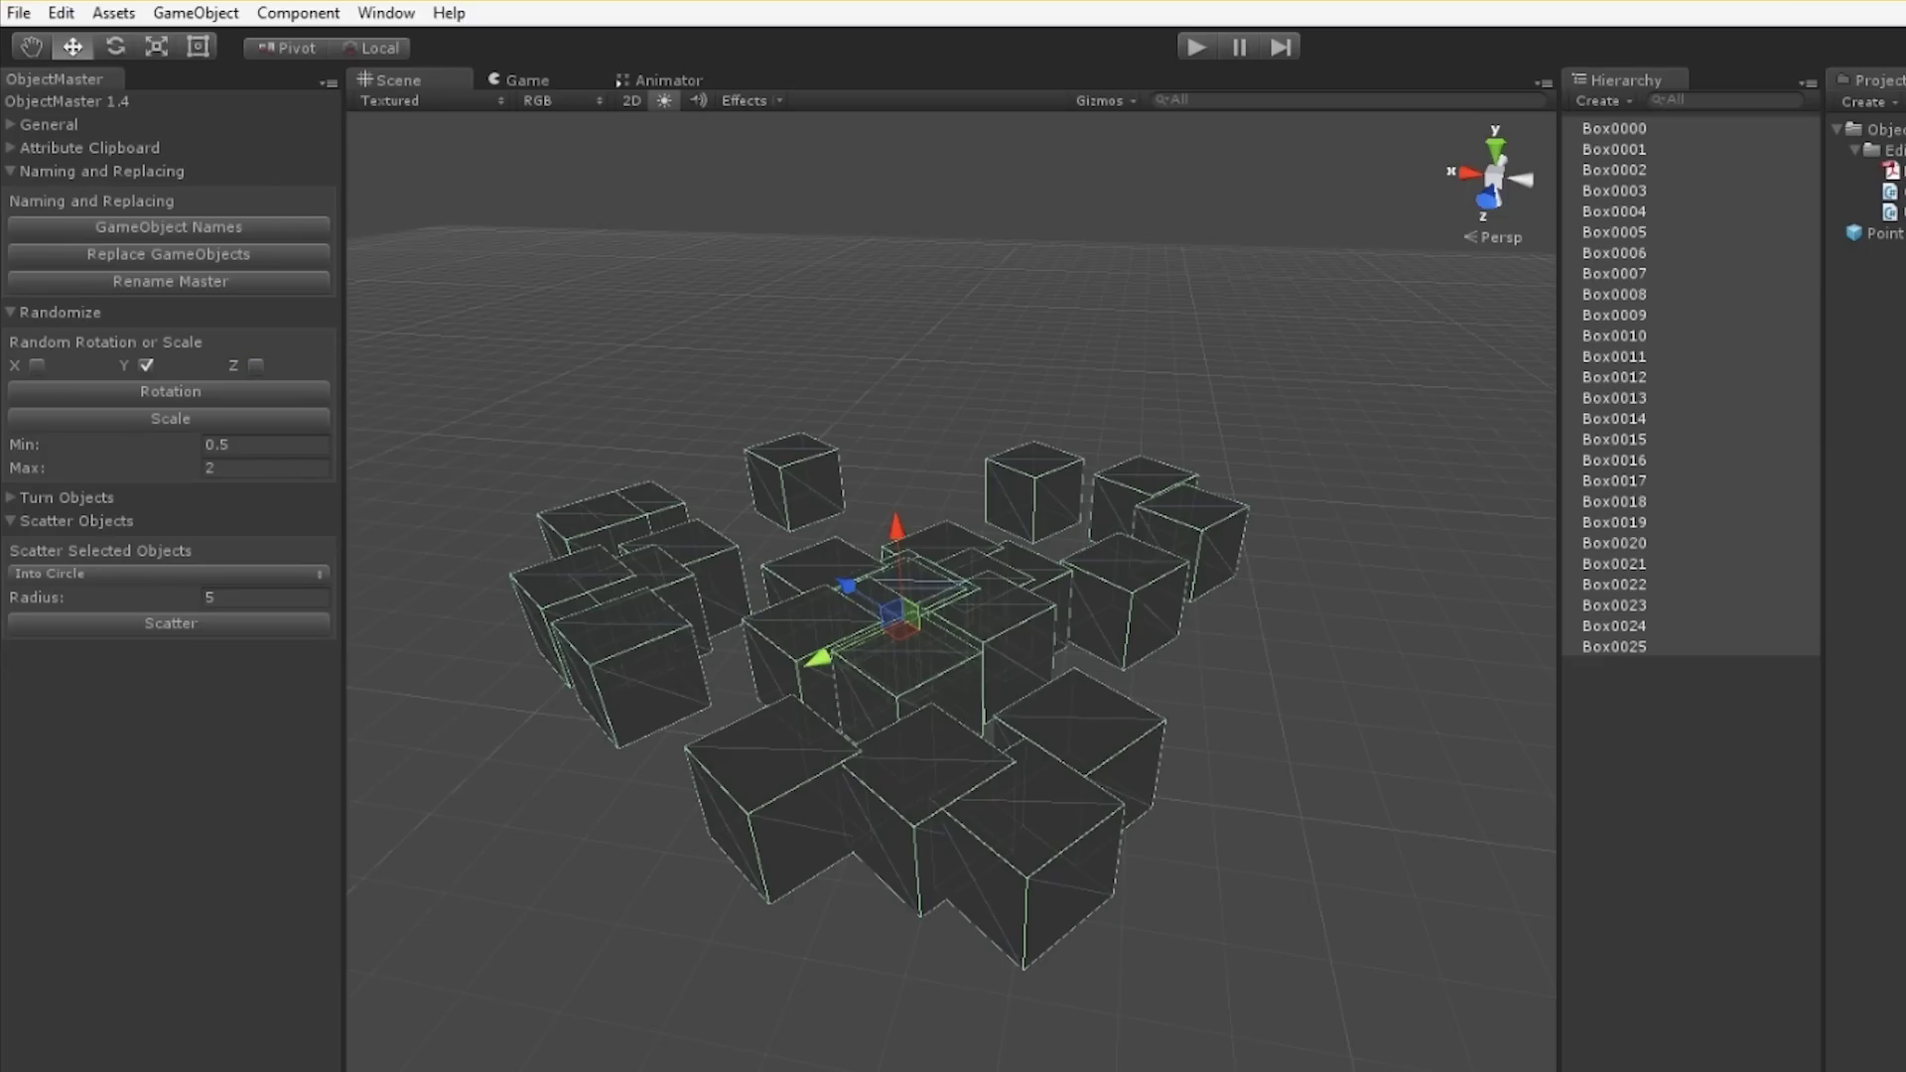
- Limit the random rotation to the Y axis and apply it to the boxes several times
left_click_drag(1064, 668, 973, 635, "alt")
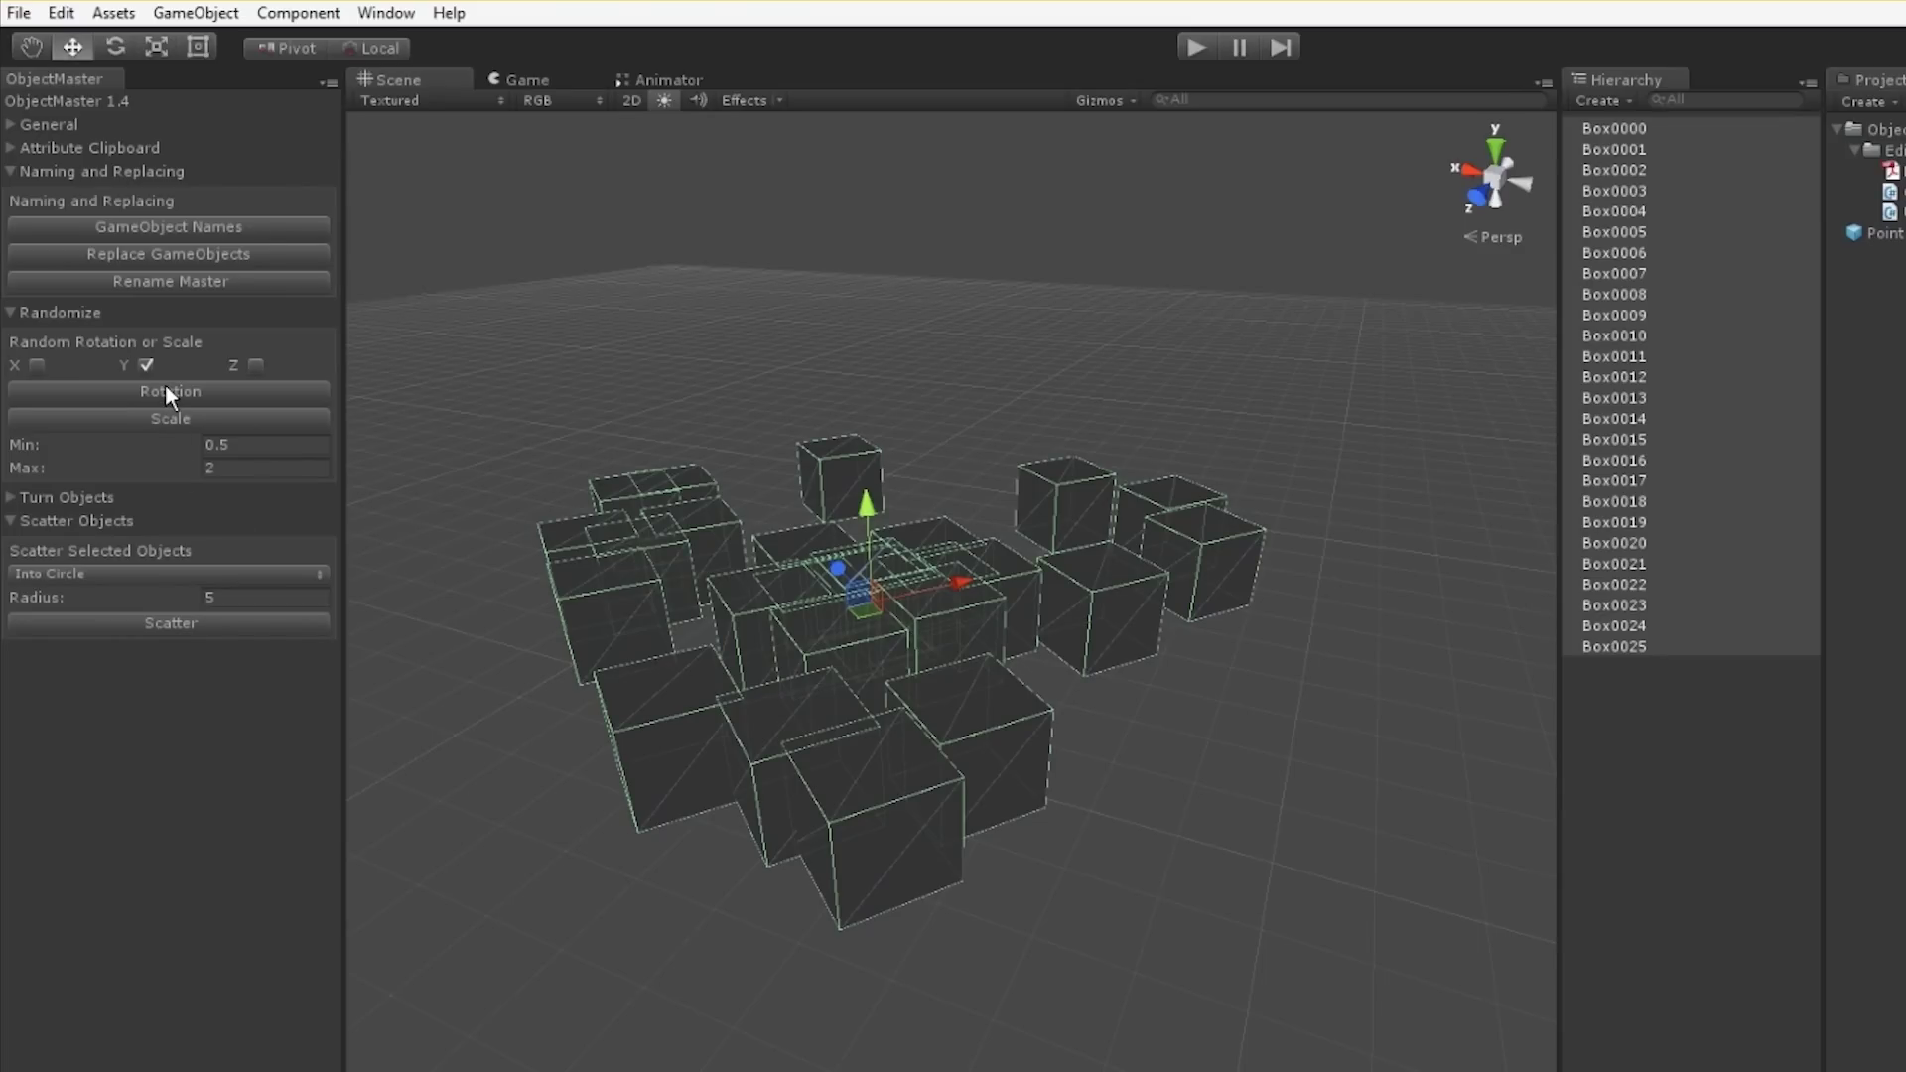
left_click(165, 390)
left_click(166, 390)
left_click(165, 390)
left_click(166, 390)
left_click(165, 390)
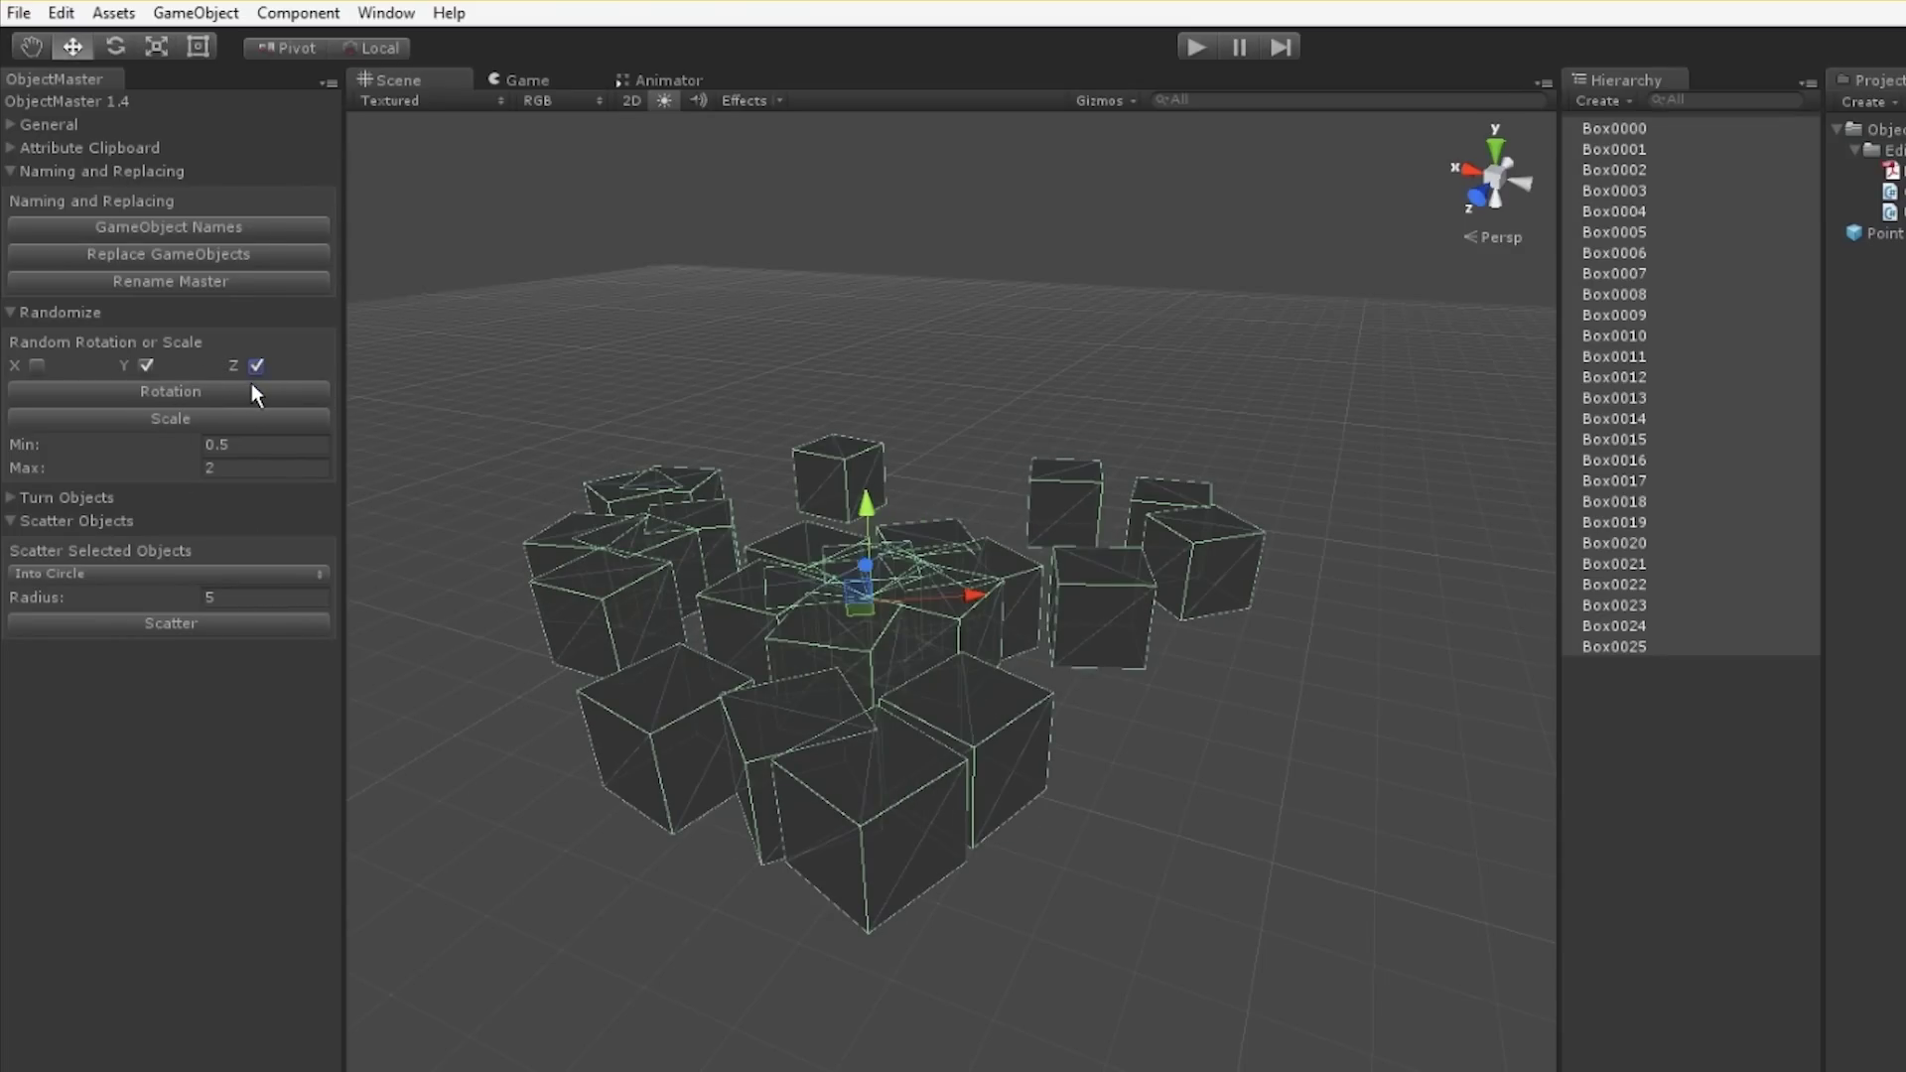
- Randomize the boxes' rotation on the Y and Z axes, then again with the X axis included
left_click(252, 386)
left_click(252, 386)
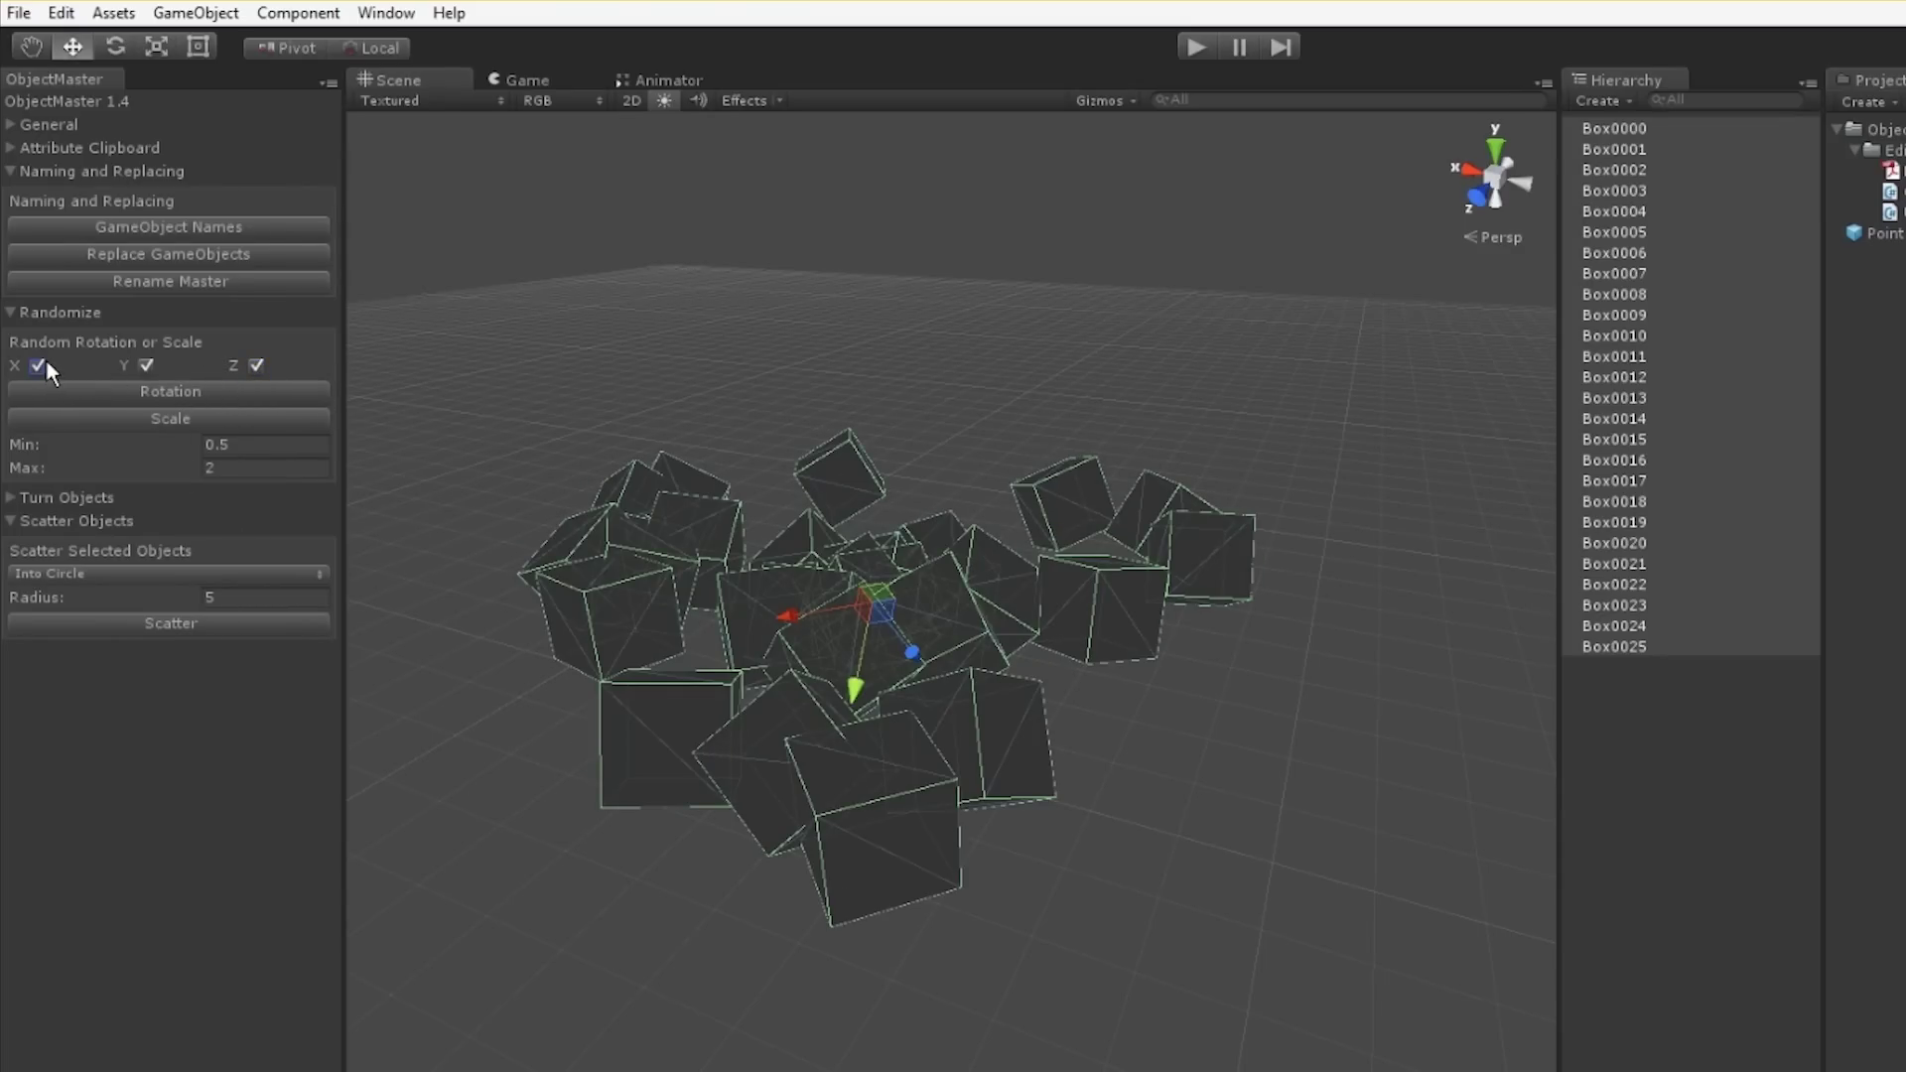
left_click(56, 383)
left_click(70, 389)
left_click(71, 389)
- Randomize the boxes' scale on all three axes between 0.5 and 2, repeating it for new variations
left_click_drag(477, 700, 827, 751, "alt")
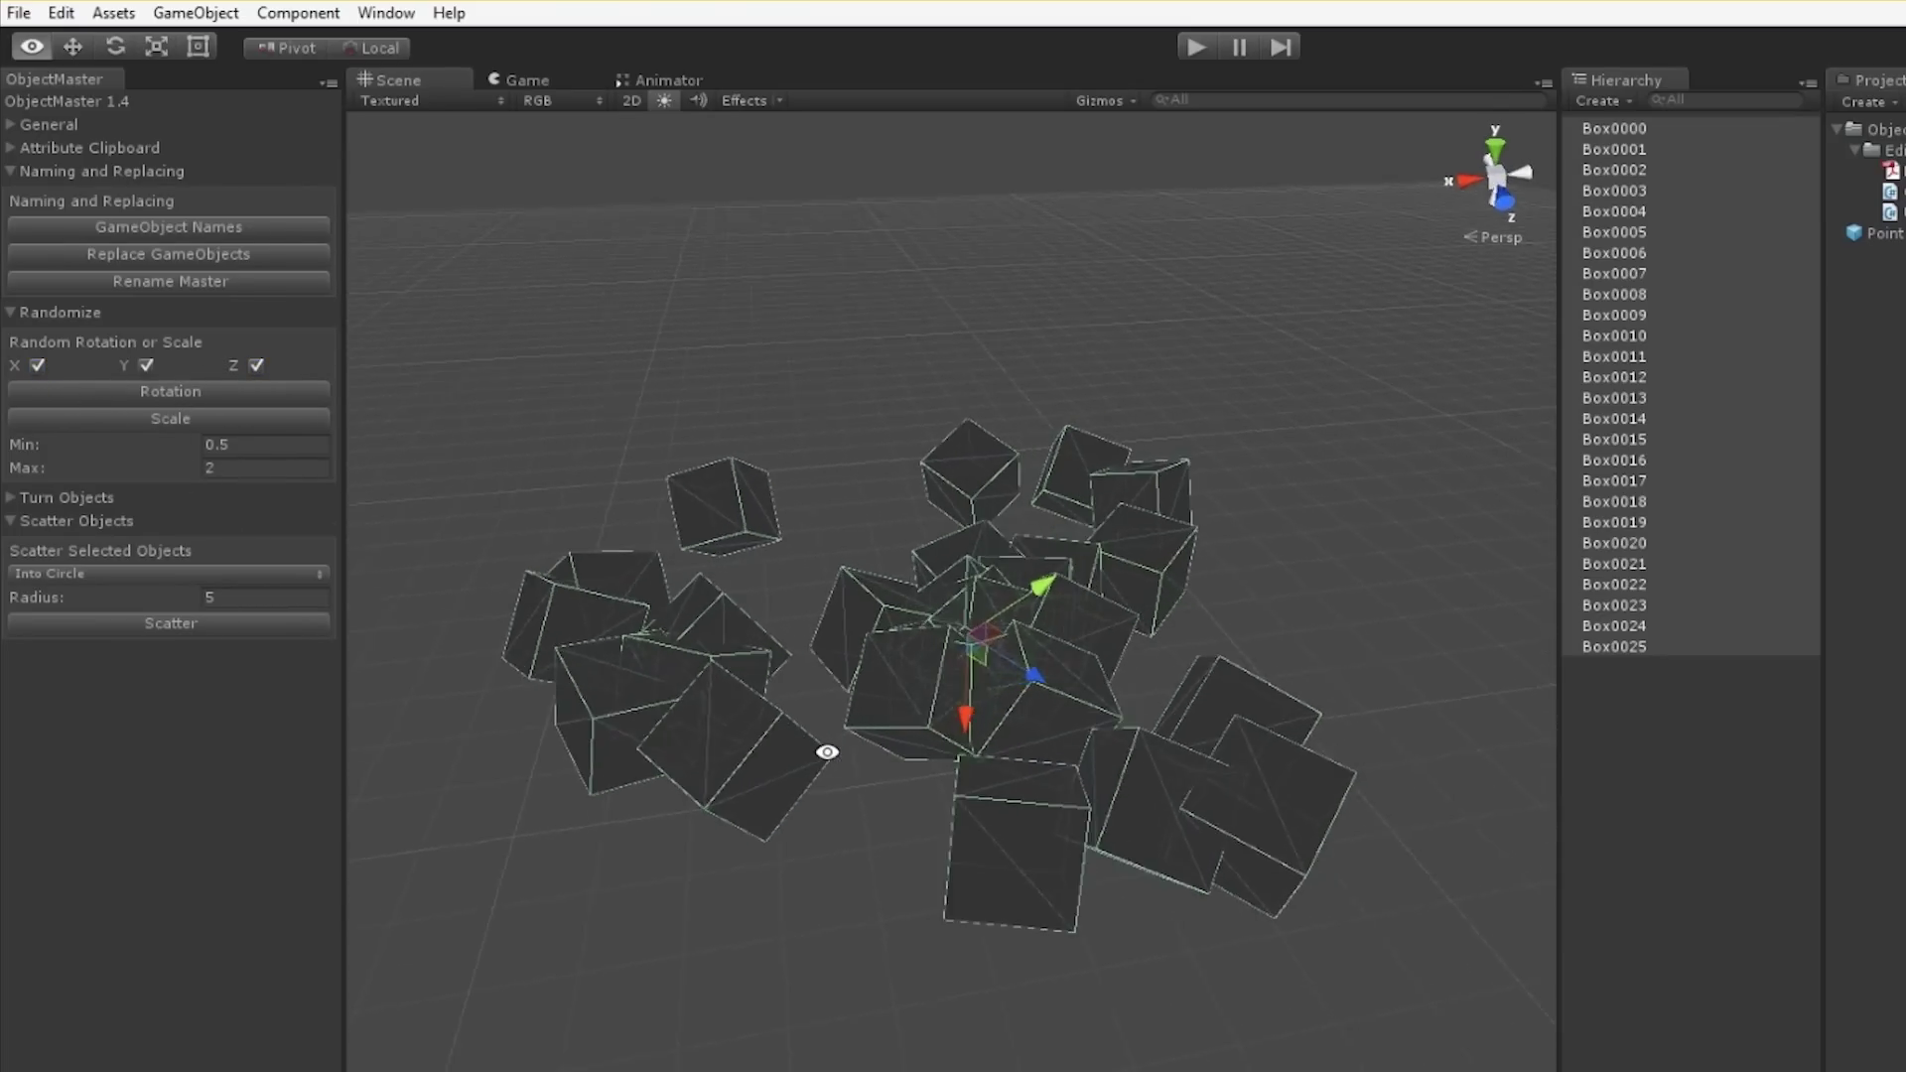
left_click(199, 421)
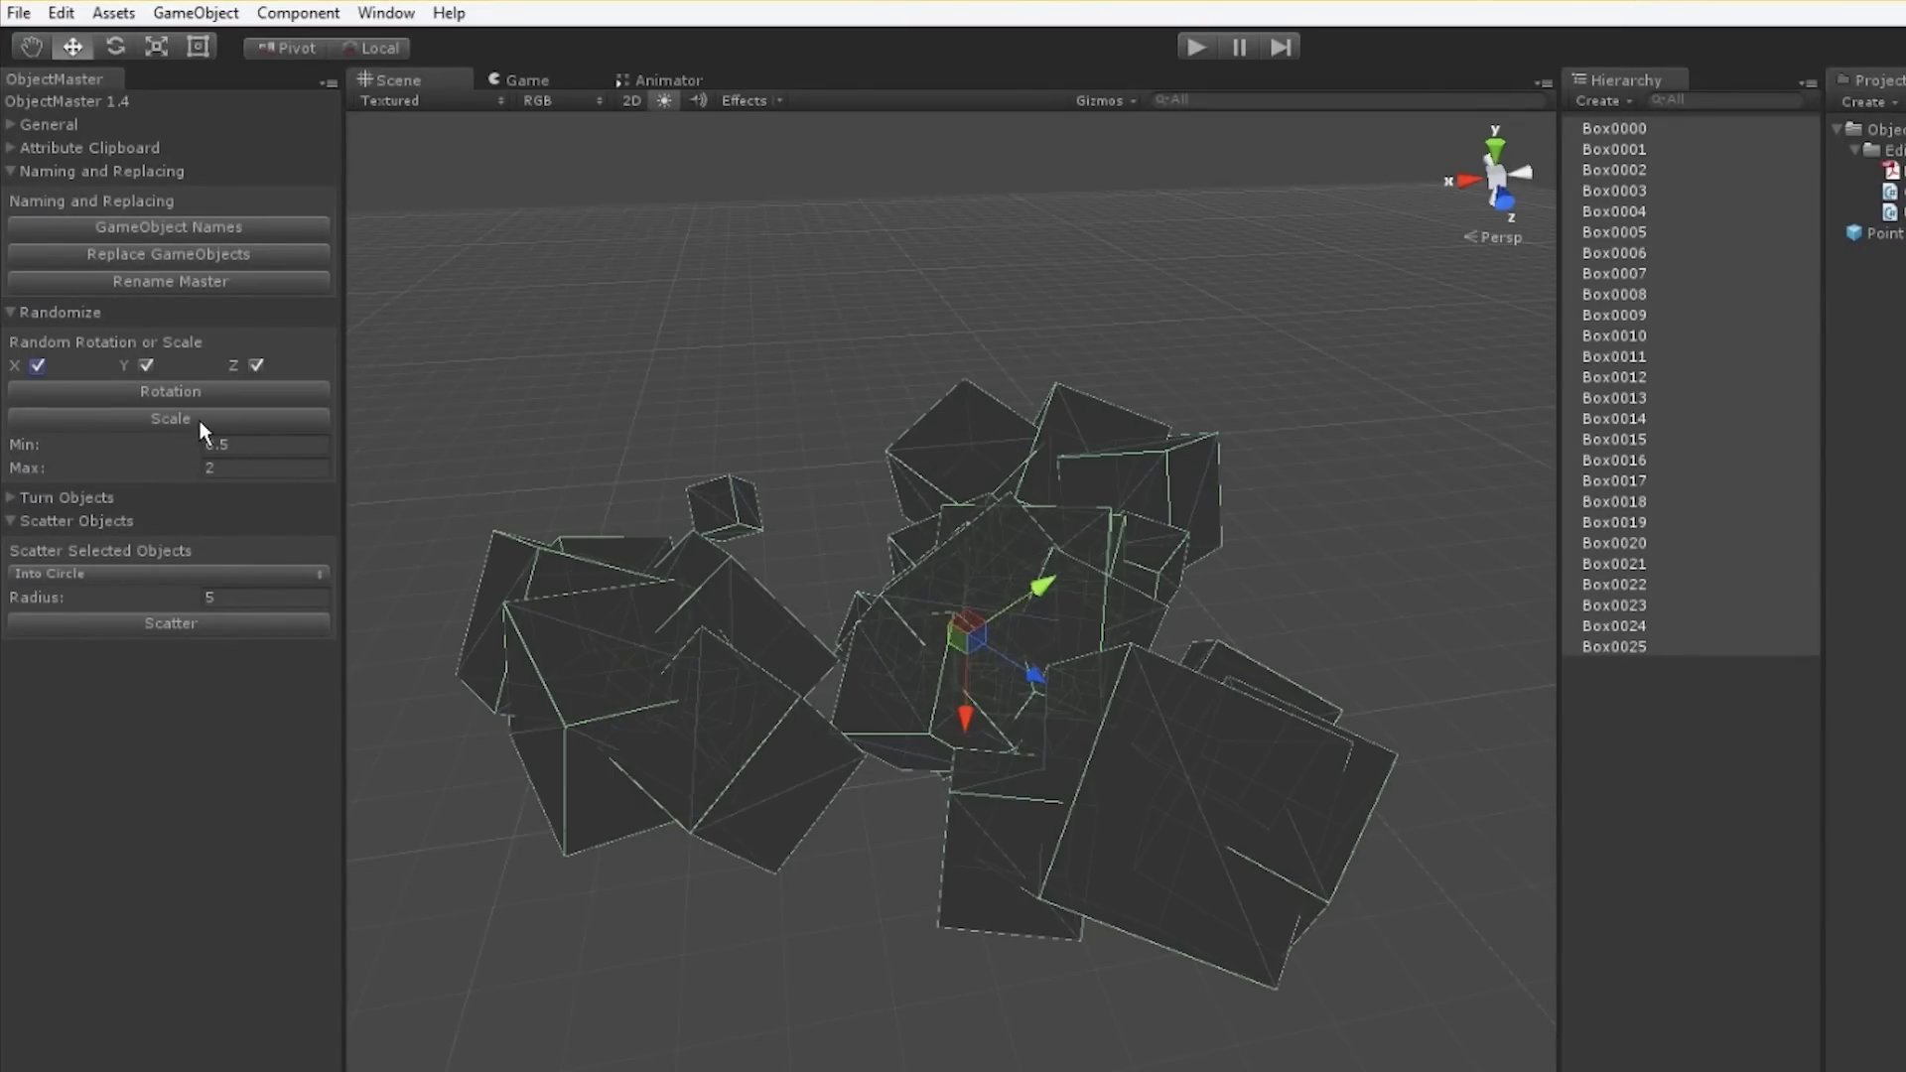
left_click(200, 421)
left_click(200, 421)
- Set the random range to a minimum of 0.1 and a maximum of 1 and rescale the boxes
left_click(253, 444)
type("0.1")
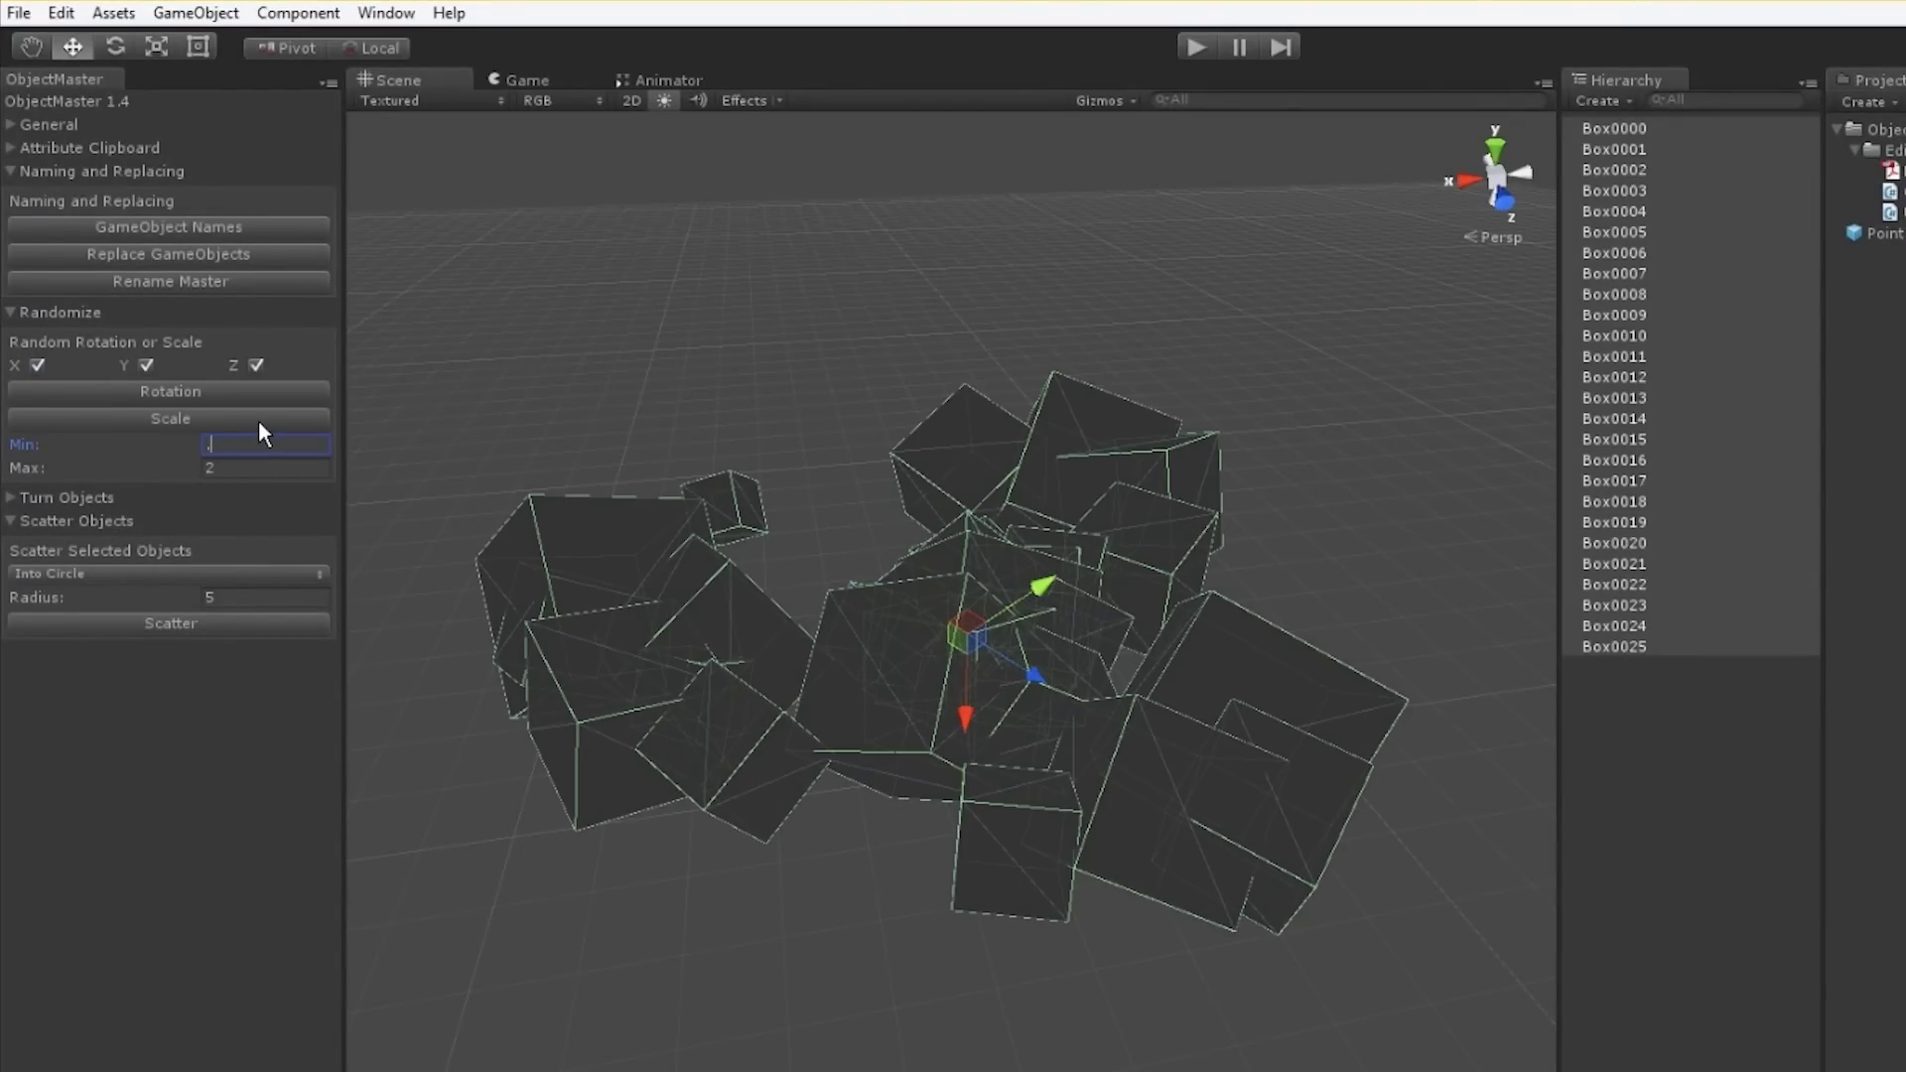
key("Tab")
type("1")
key("Tab")
left_click(258, 420)
left_click(258, 420)
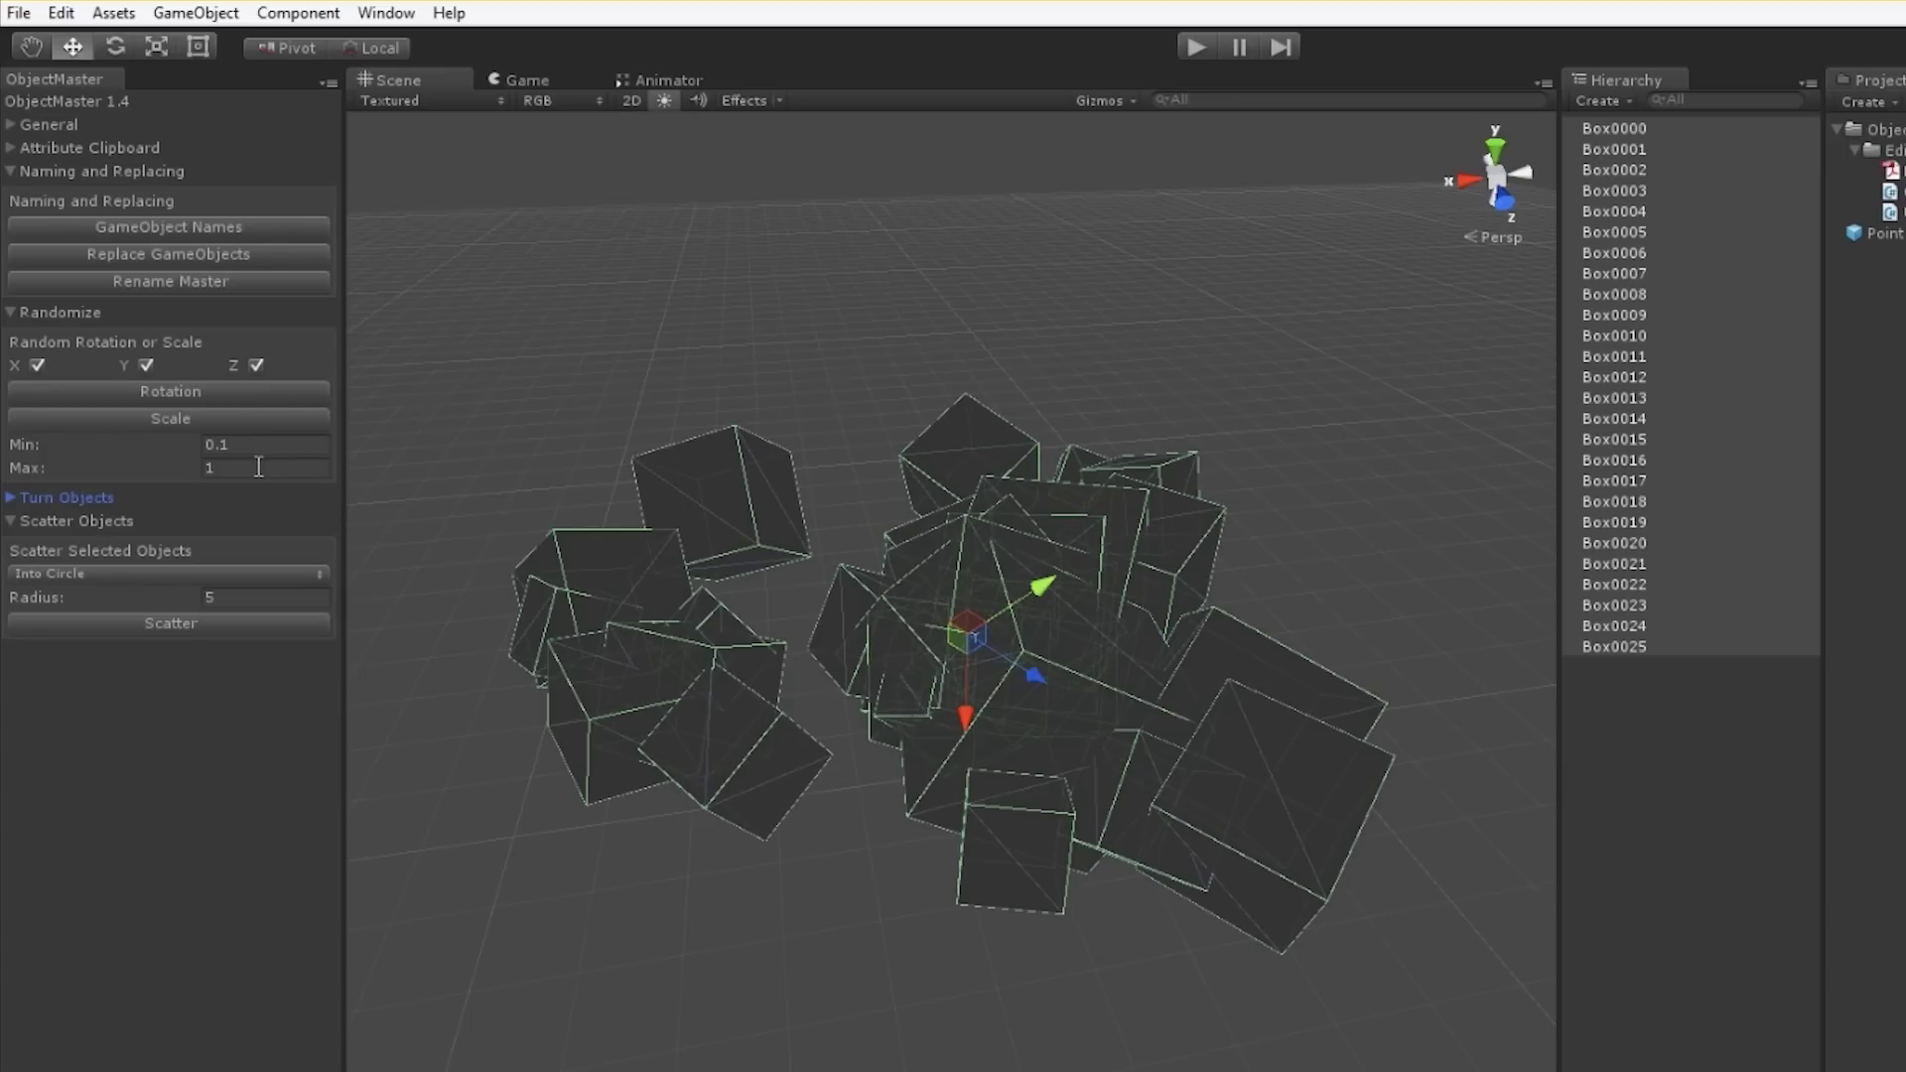
- Lower the random scale minimum to 0.01 and randomize the boxes' scale again
left_click(251, 446)
type("0.01")
key("Tab")
key("Tab")
left_click(261, 419)
left_click(261, 418)
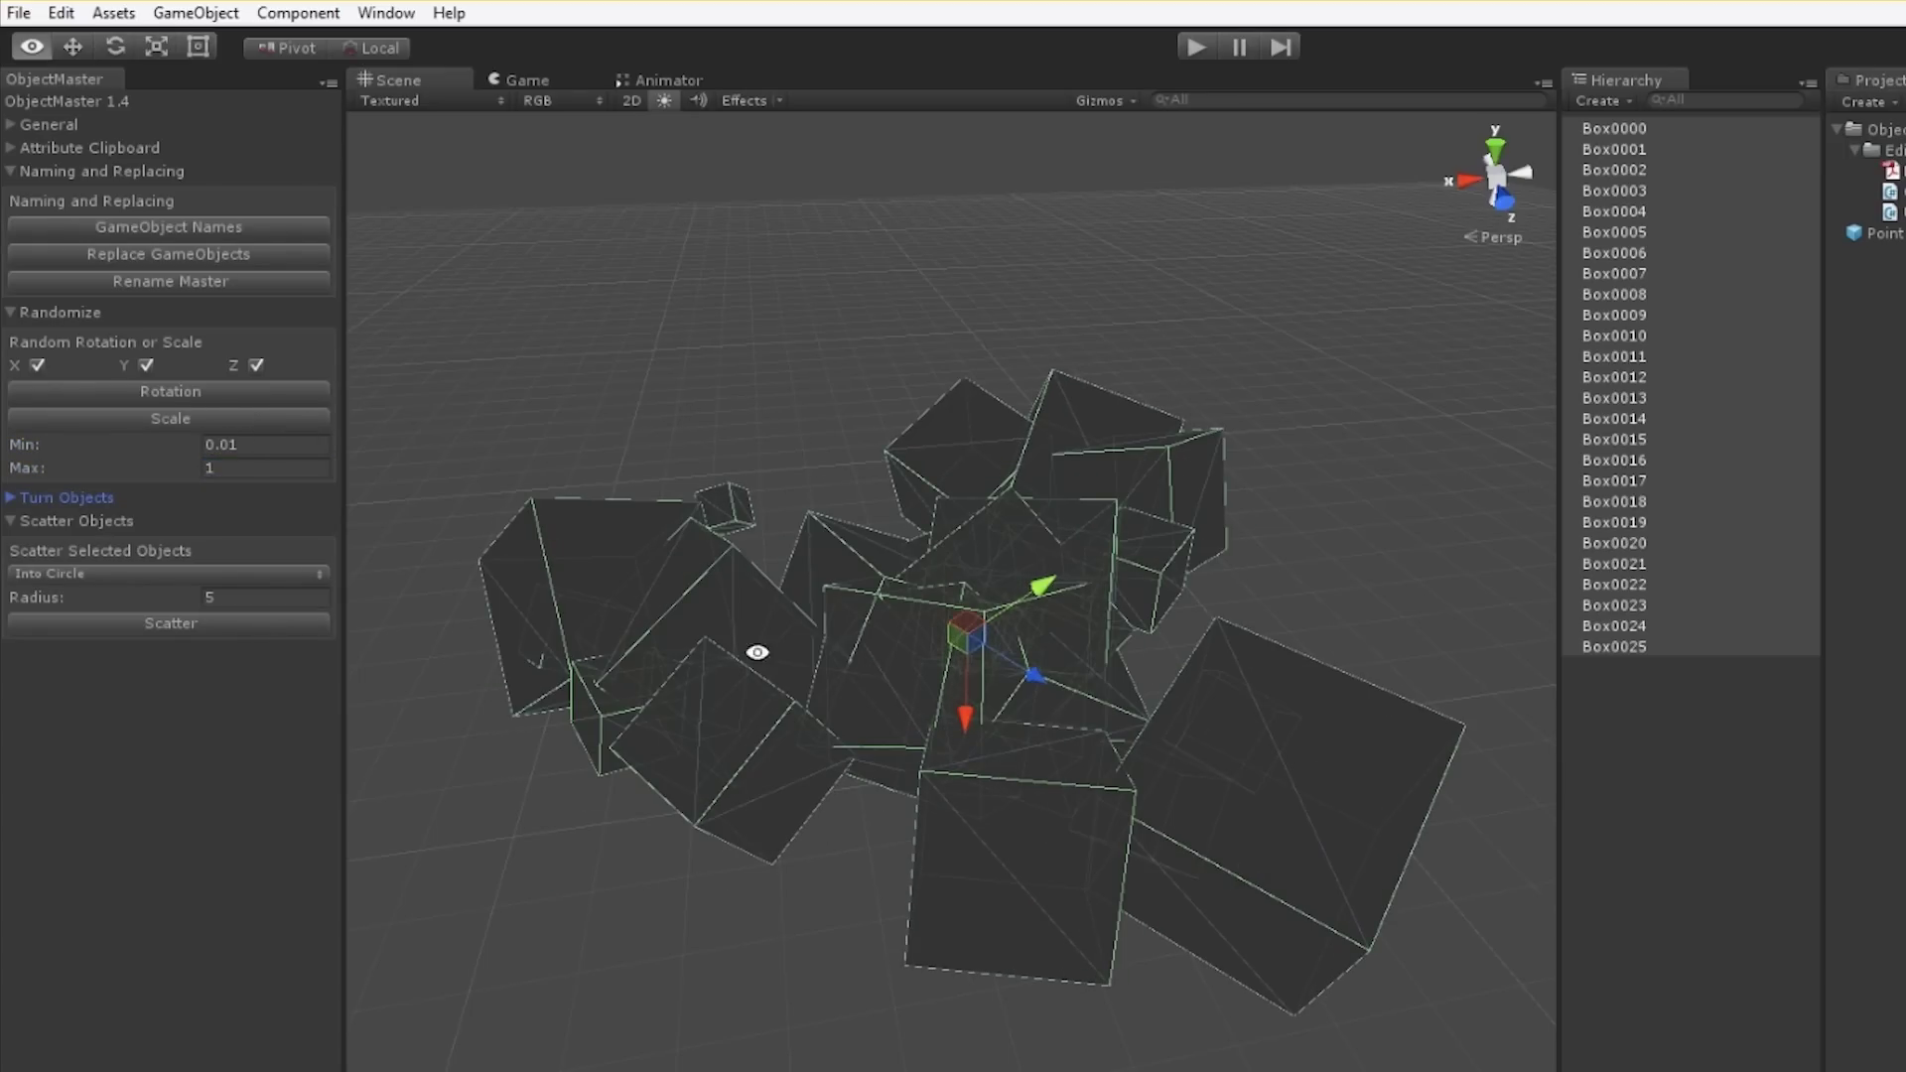
left_click_drag(758, 651, 211, 541, "alt")
- Set the random scale maximum to 0.5, randomize the boxes' scale again and deselect them
left_click(271, 465)
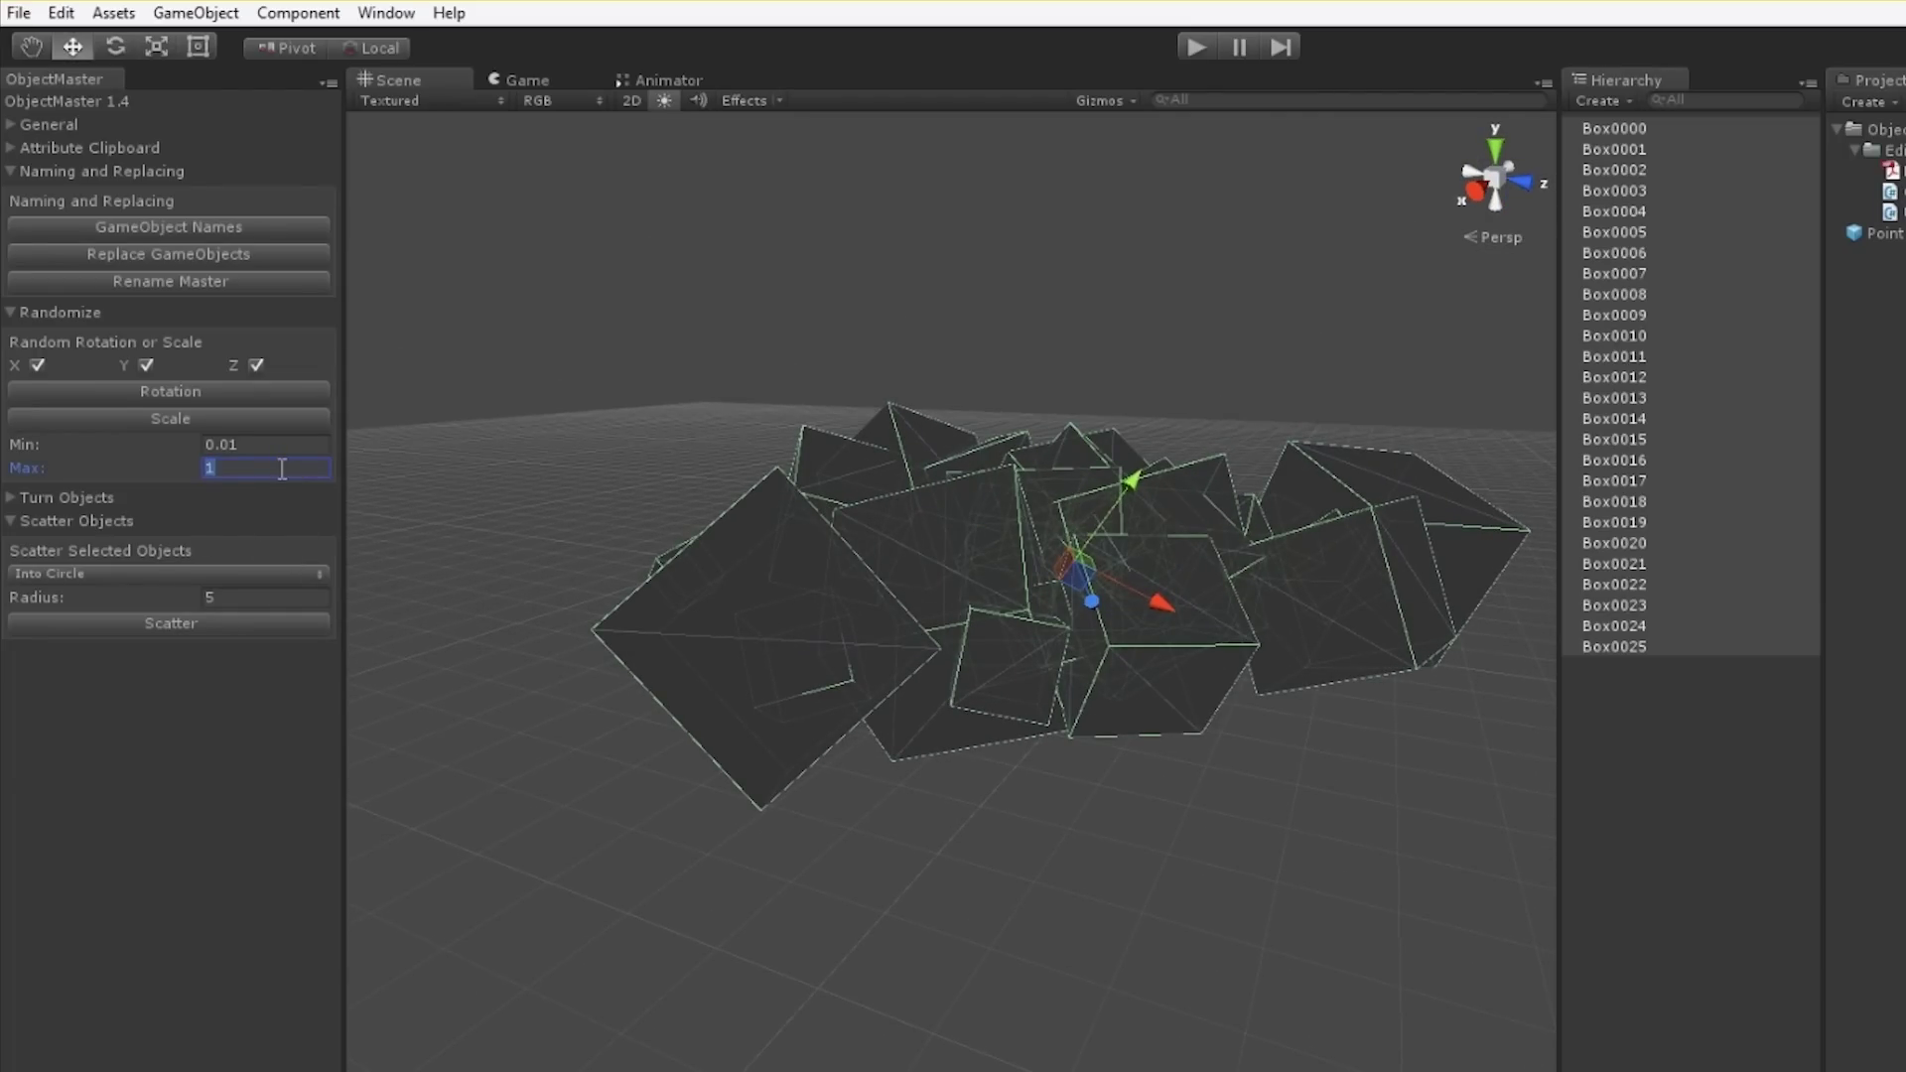
left_click(166, 422)
left_click(165, 422)
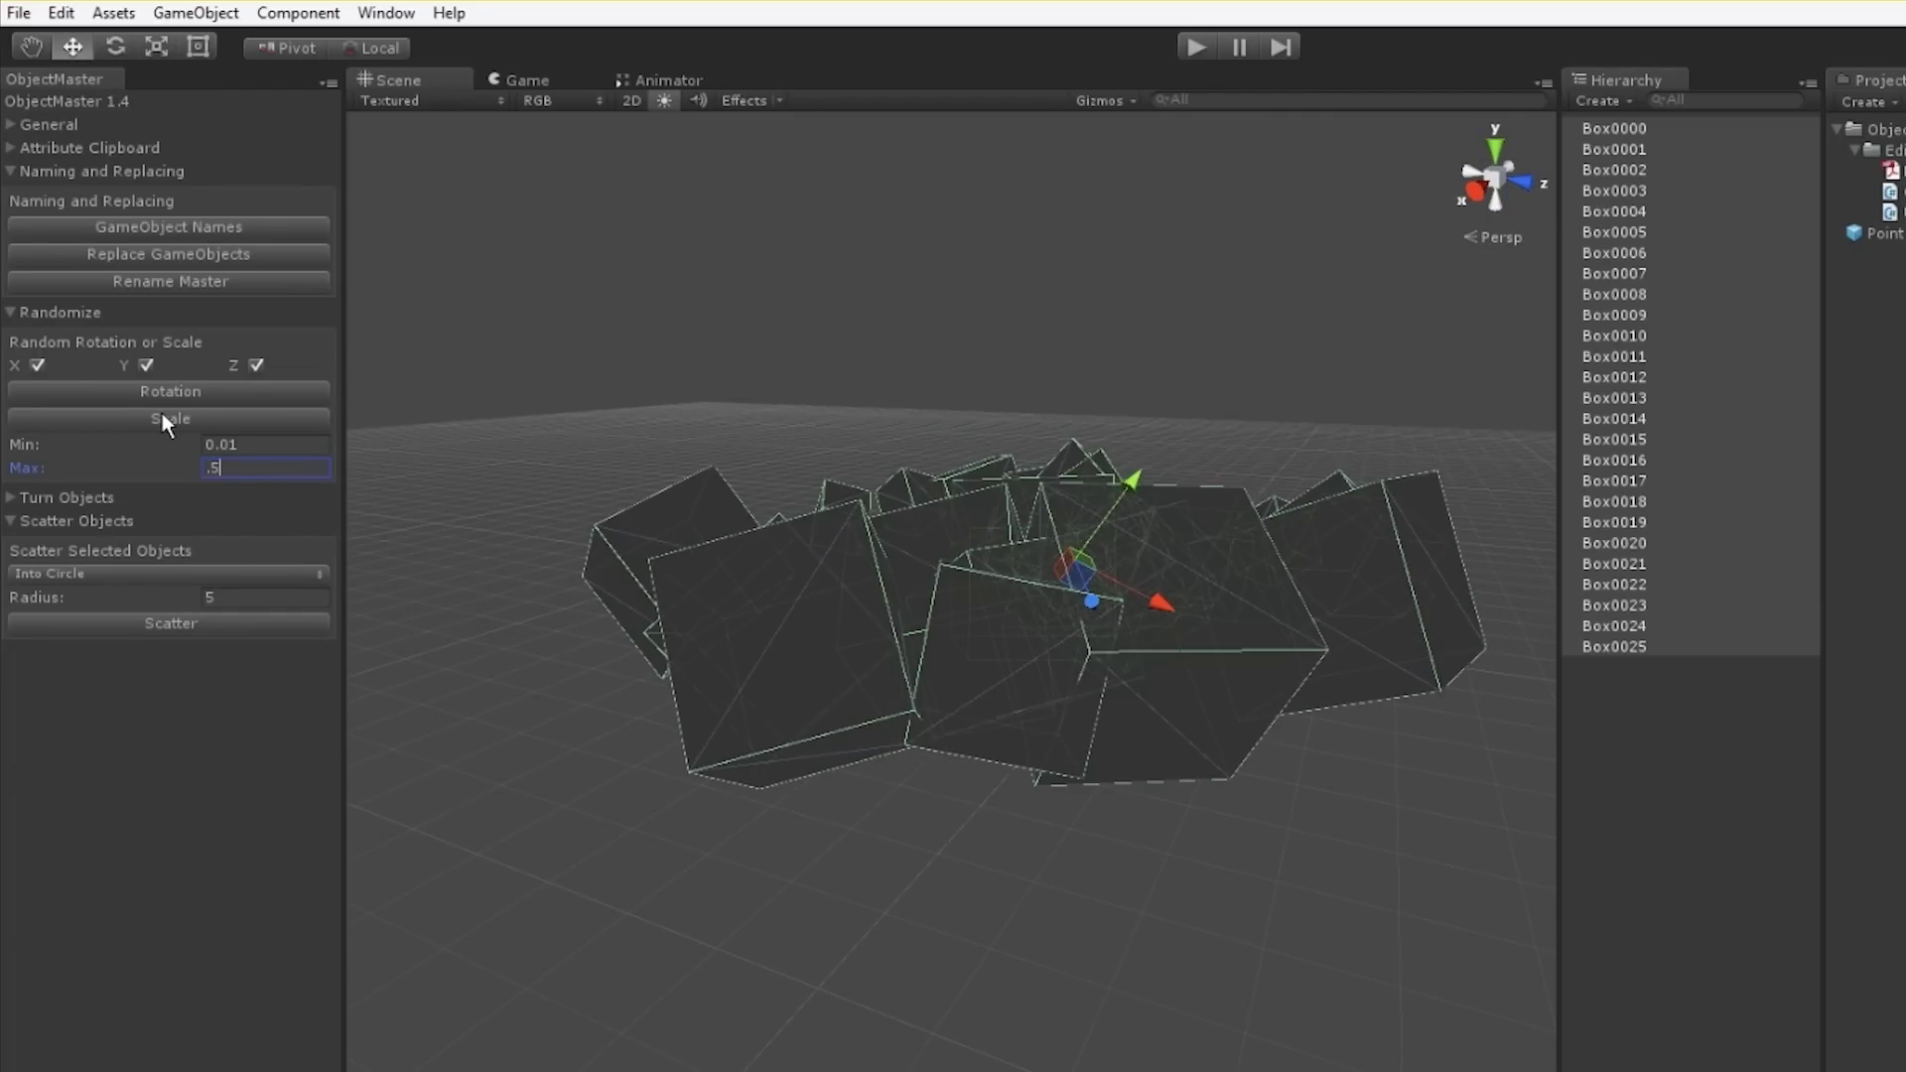
left_click(166, 422)
left_click_drag(884, 576, 596, 834, "alt")
left_click(893, 992)
right_click_drag(893, 992, 715, 978, "alt")
left_click_drag(715, 978, 537, 978, "alt")
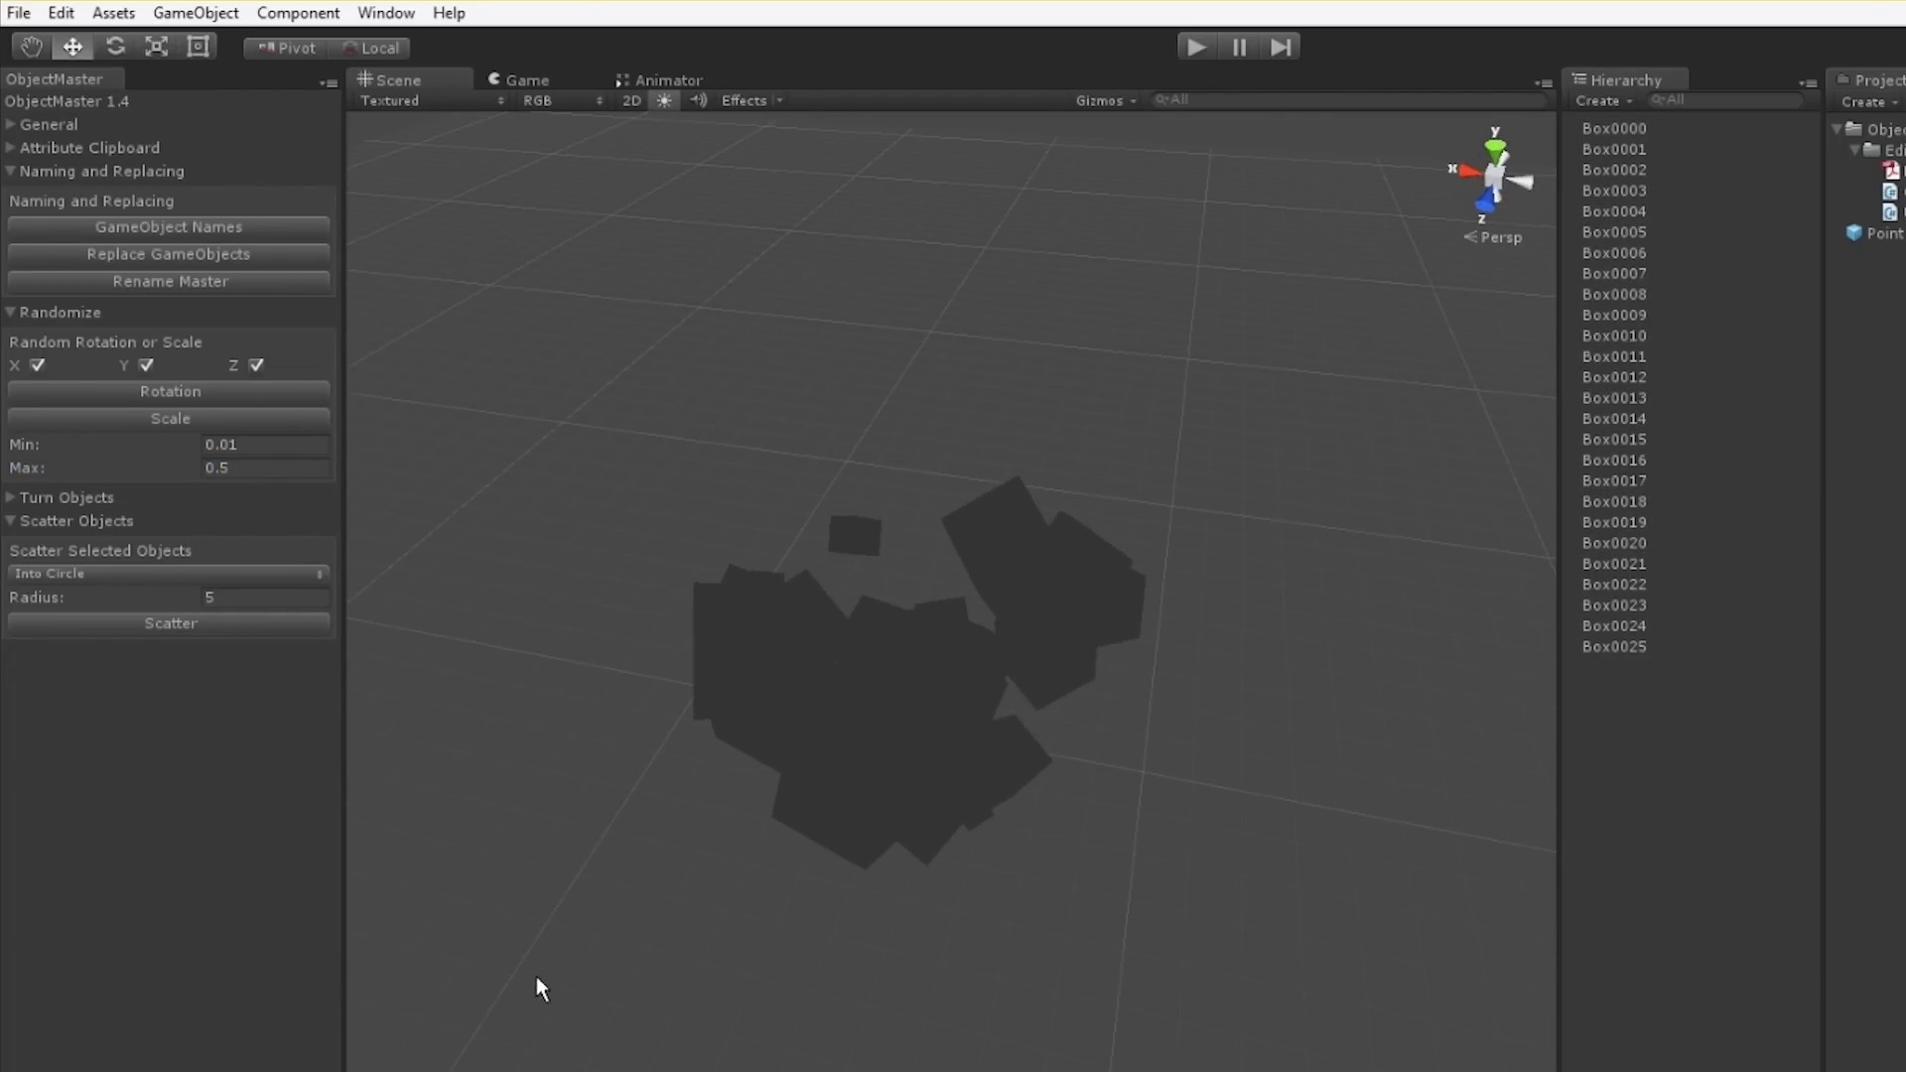
- Add a directional light to the scene and move it above the pile of boxes
left_click(203, 14)
mouse_move(281, 157)
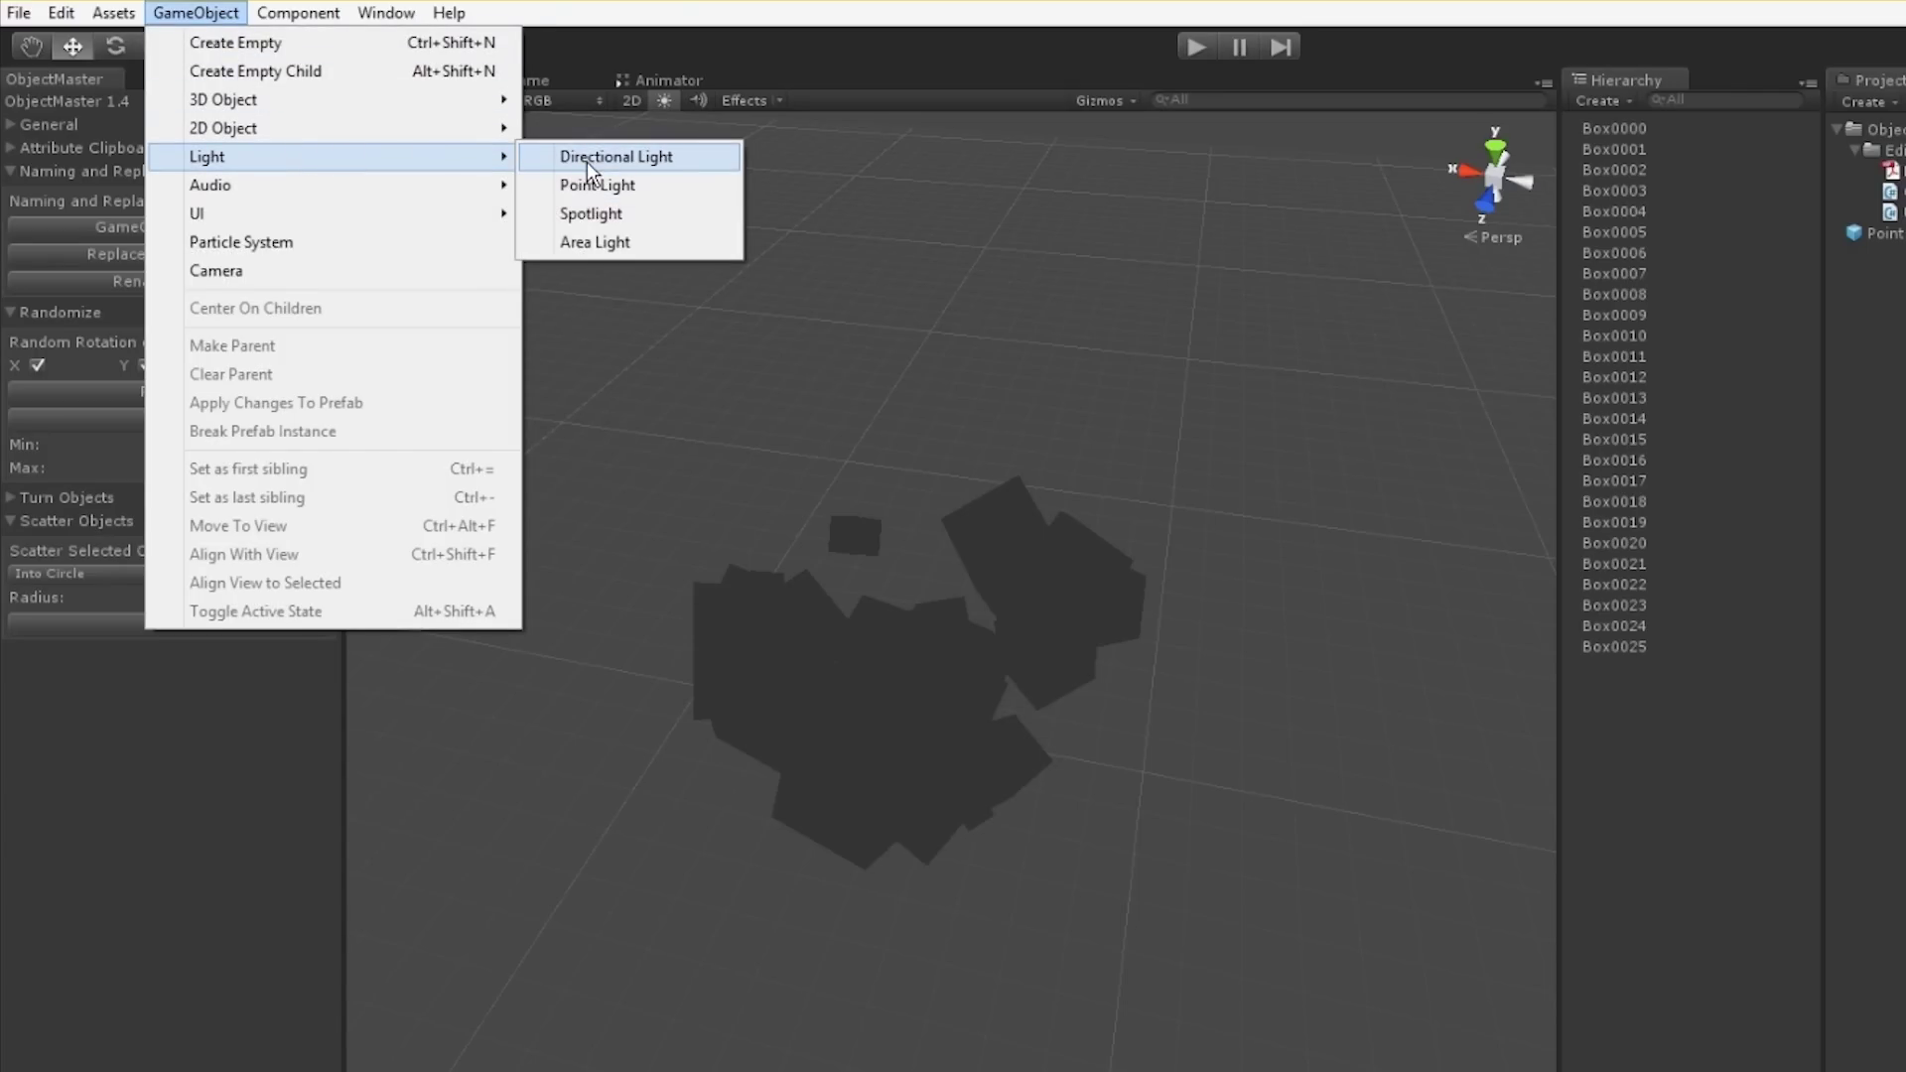
left_click(585, 157)
key("w")
left_click_drag(905, 641, 806, 333)
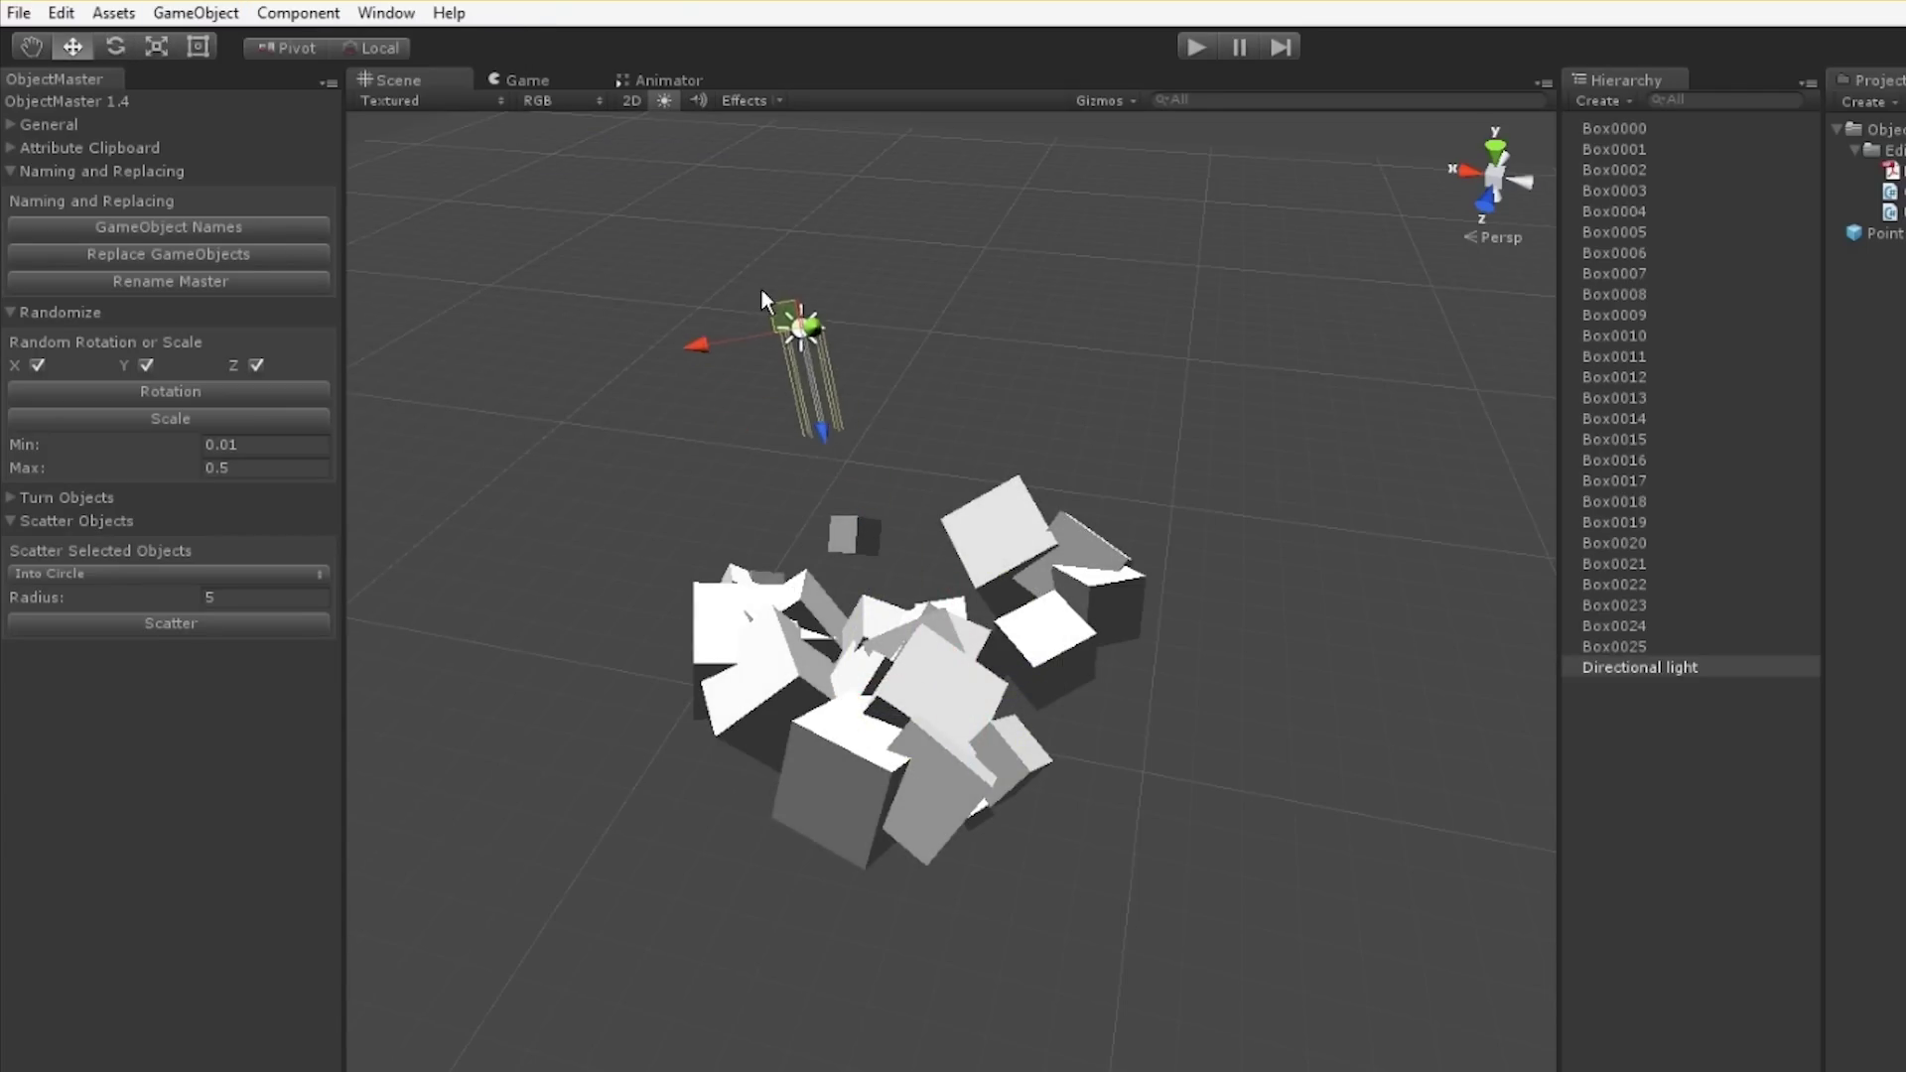
left_click(683, 337)
- Select all the boxes without the light and zero their Transform values with the General tools
left_click_drag(596, 676, 993, 834, "alt")
left_click_drag(456, 1064, 1628, 187)
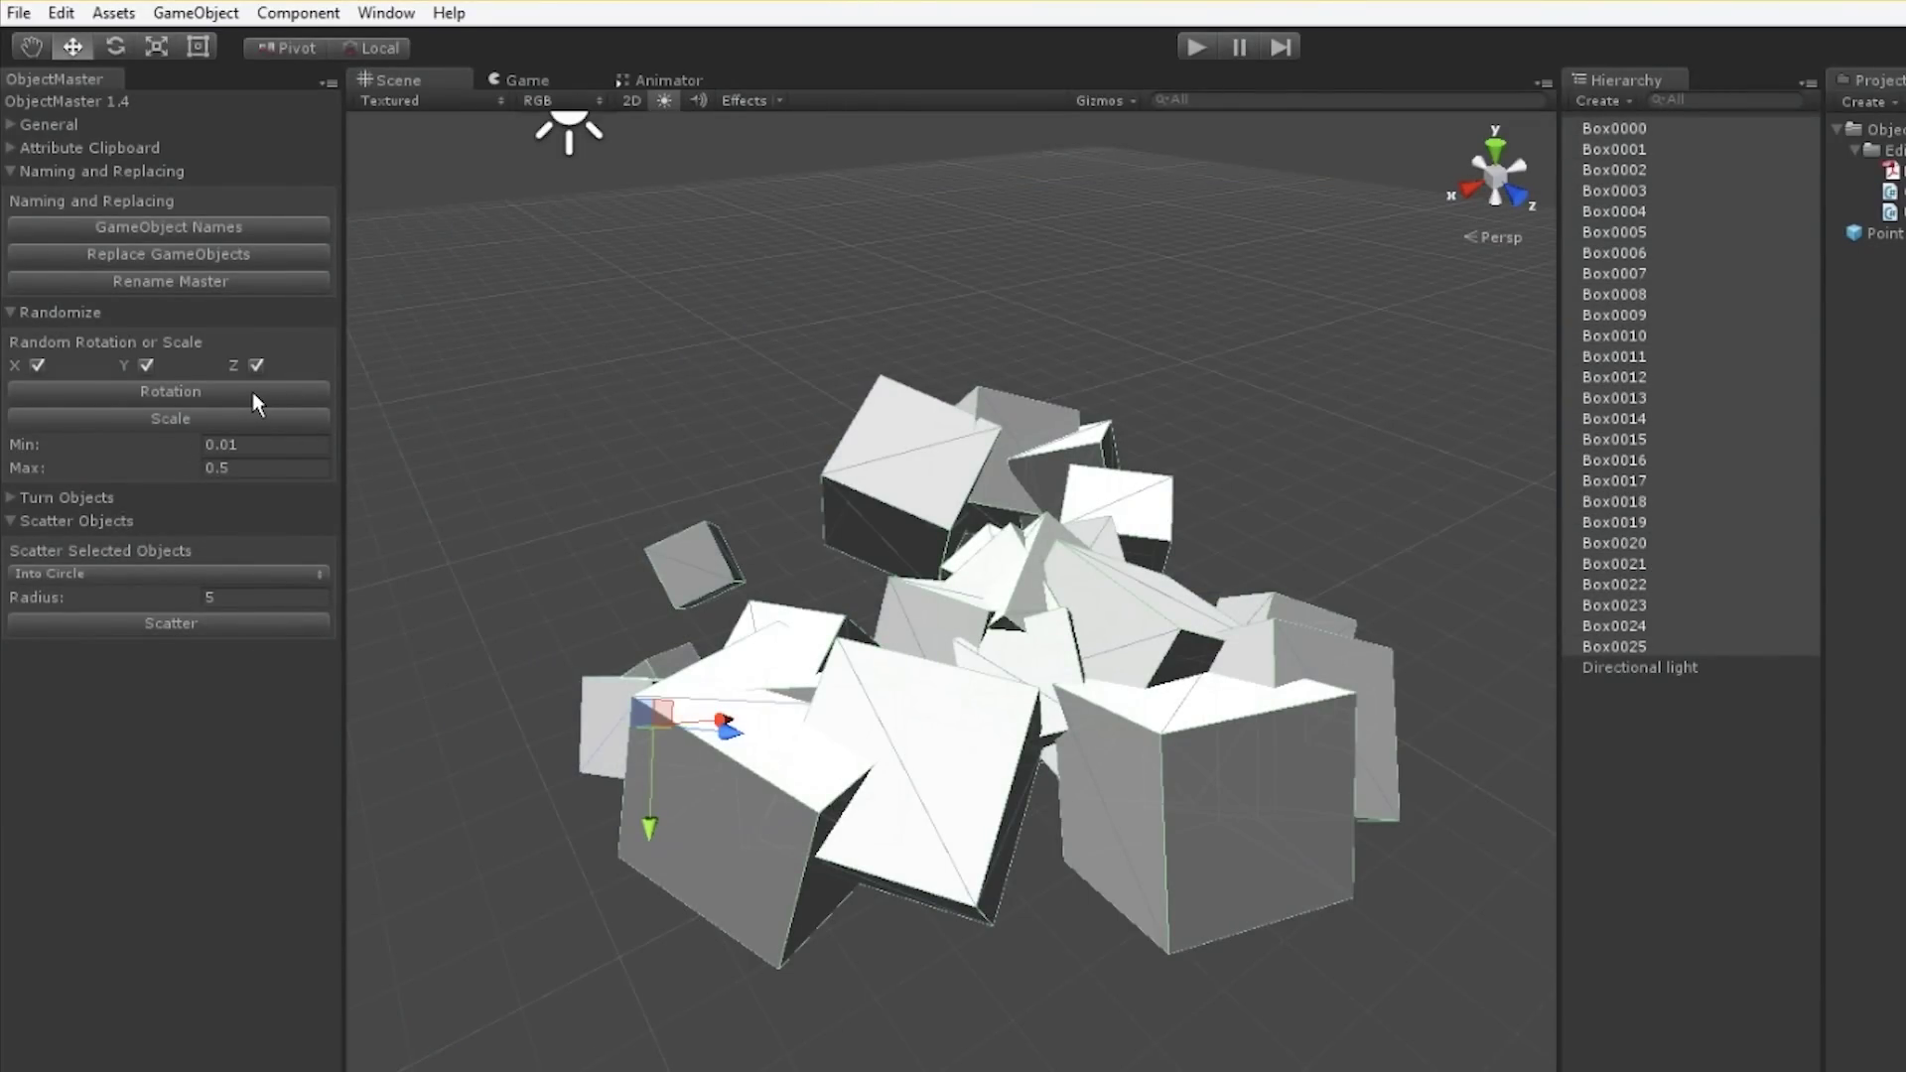
left_click(8, 312)
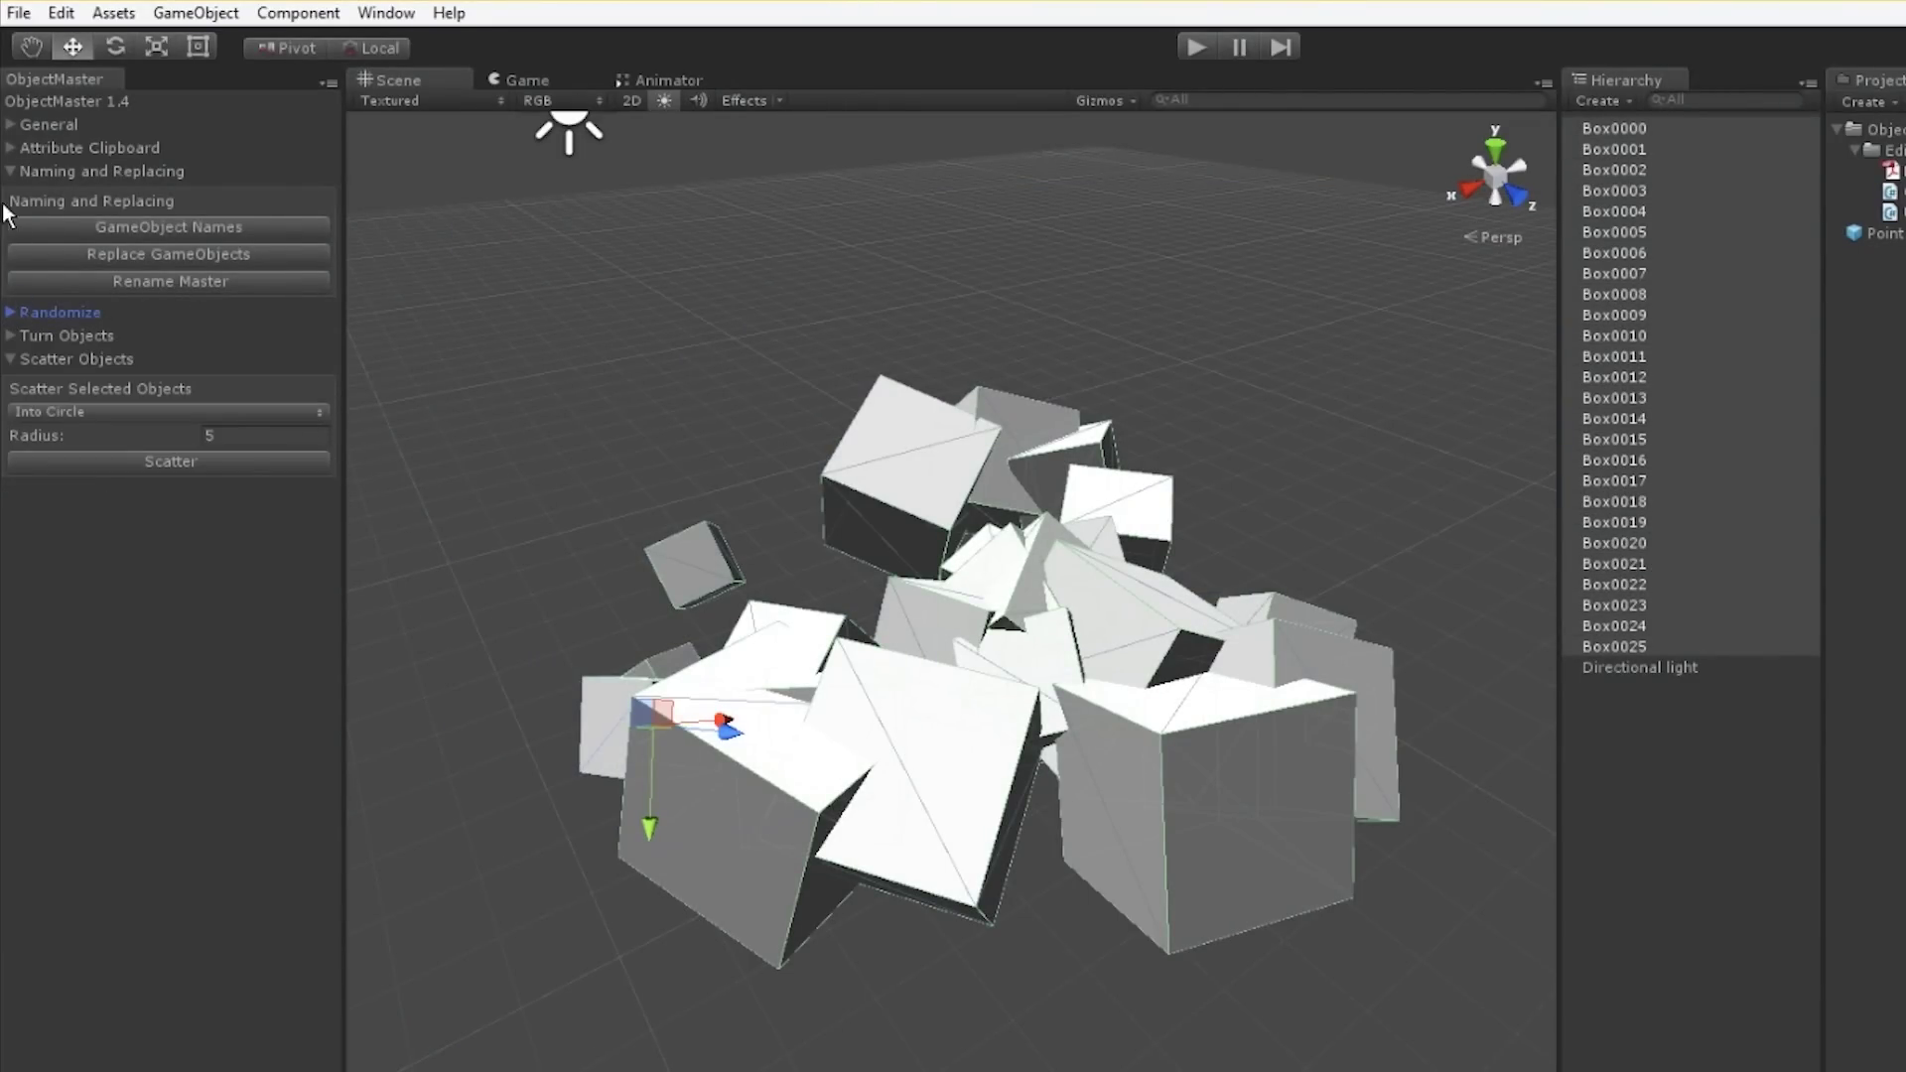
left_click(10, 126)
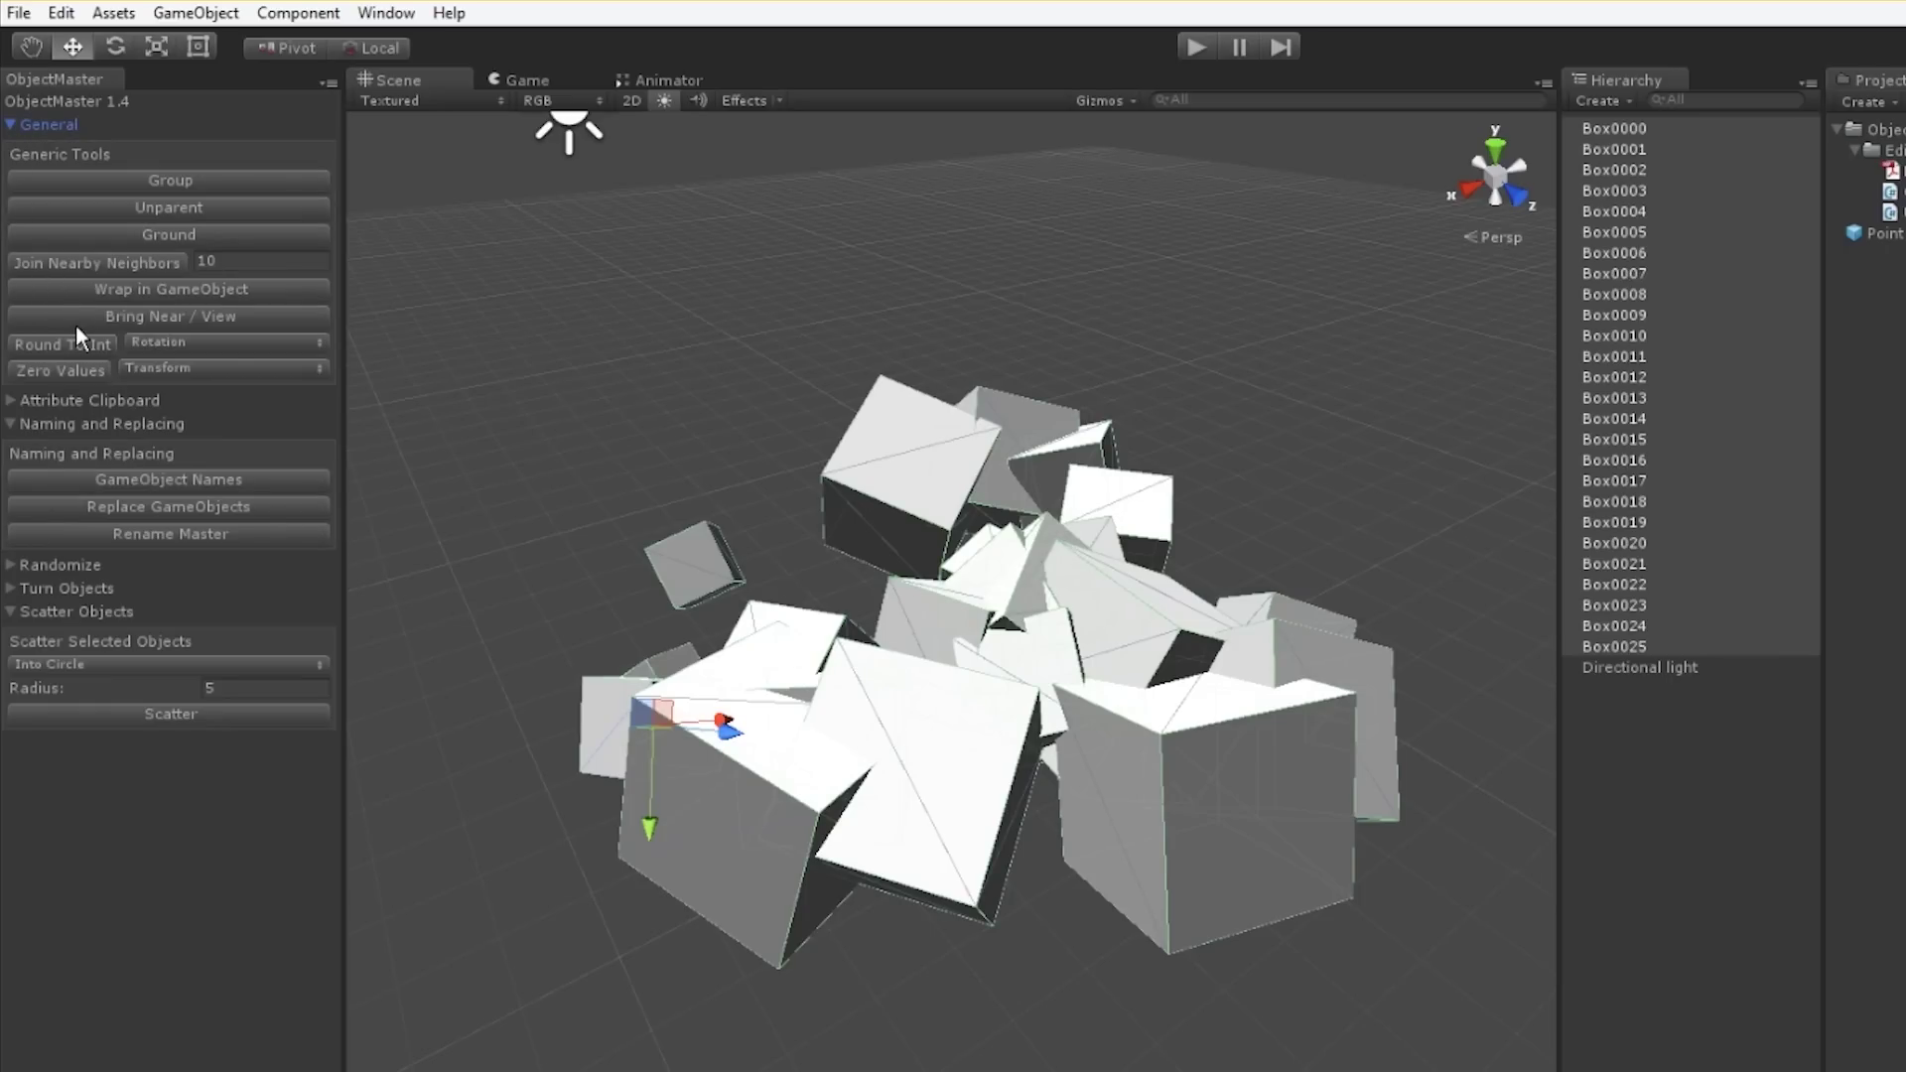
left_click(134, 367)
left_click(159, 395)
left_click(68, 370)
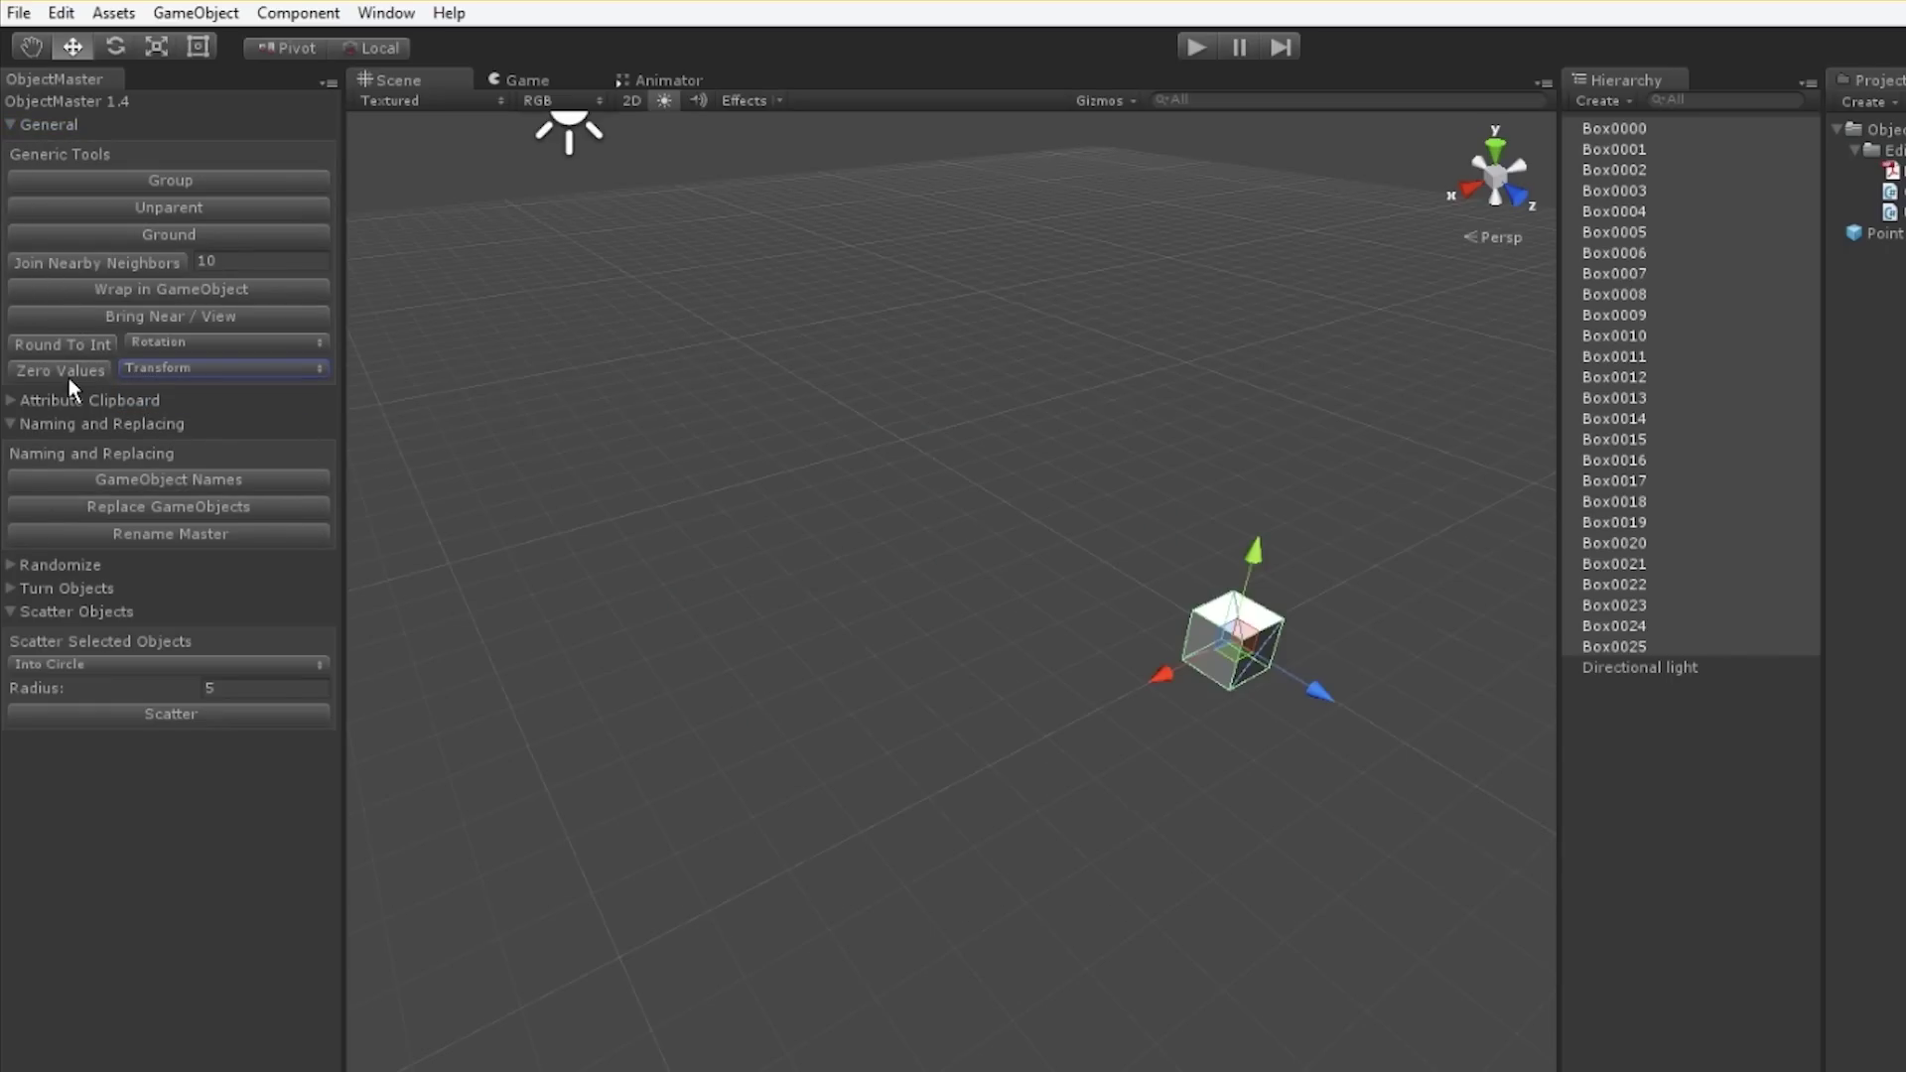
key("f")
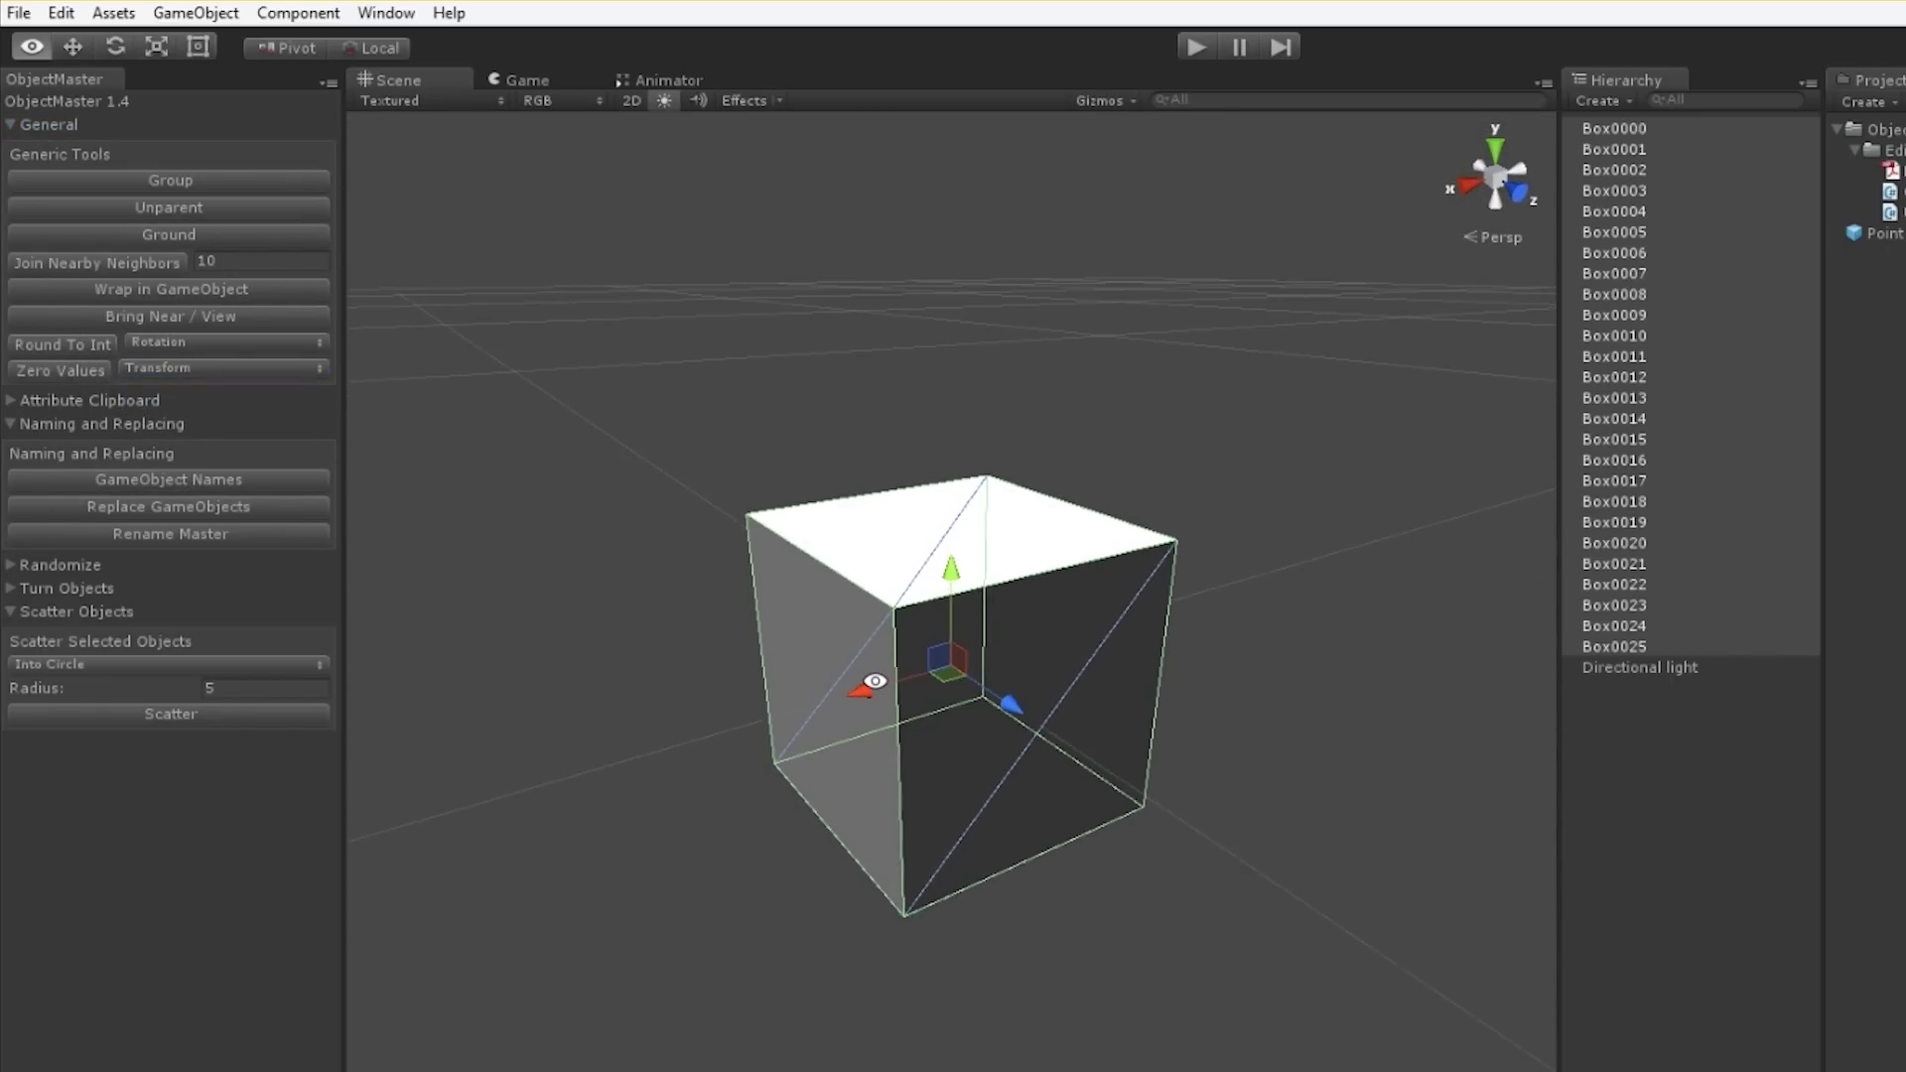
- Scatter the zeroed boxes into a circle with radius 5
left_click(87, 711)
key("f")
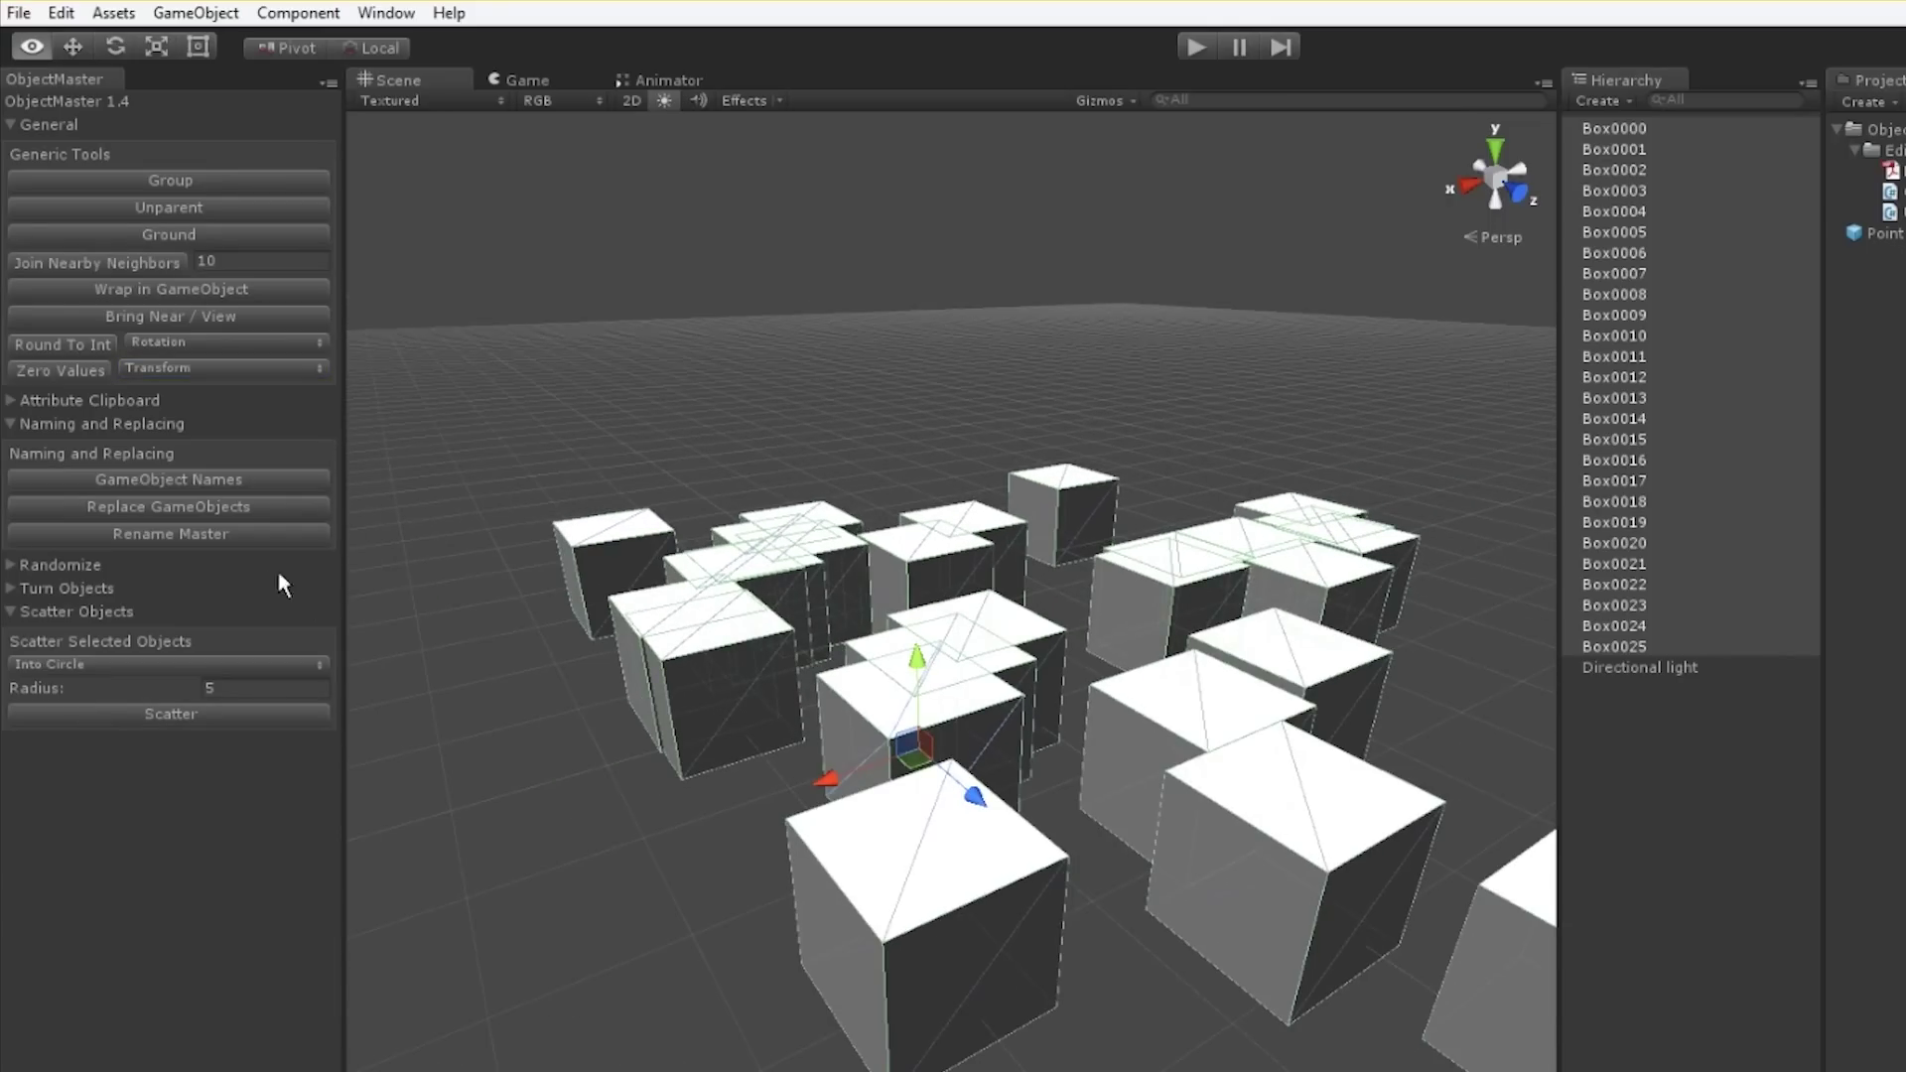
left_click_drag(1088, 706, 1169, 851, "alt")
scroll(1169, 851, "down", 5, "alt")
- Change the scatter shape to Into Square and scatter the boxes several times with radius 5
left_click(152, 667)
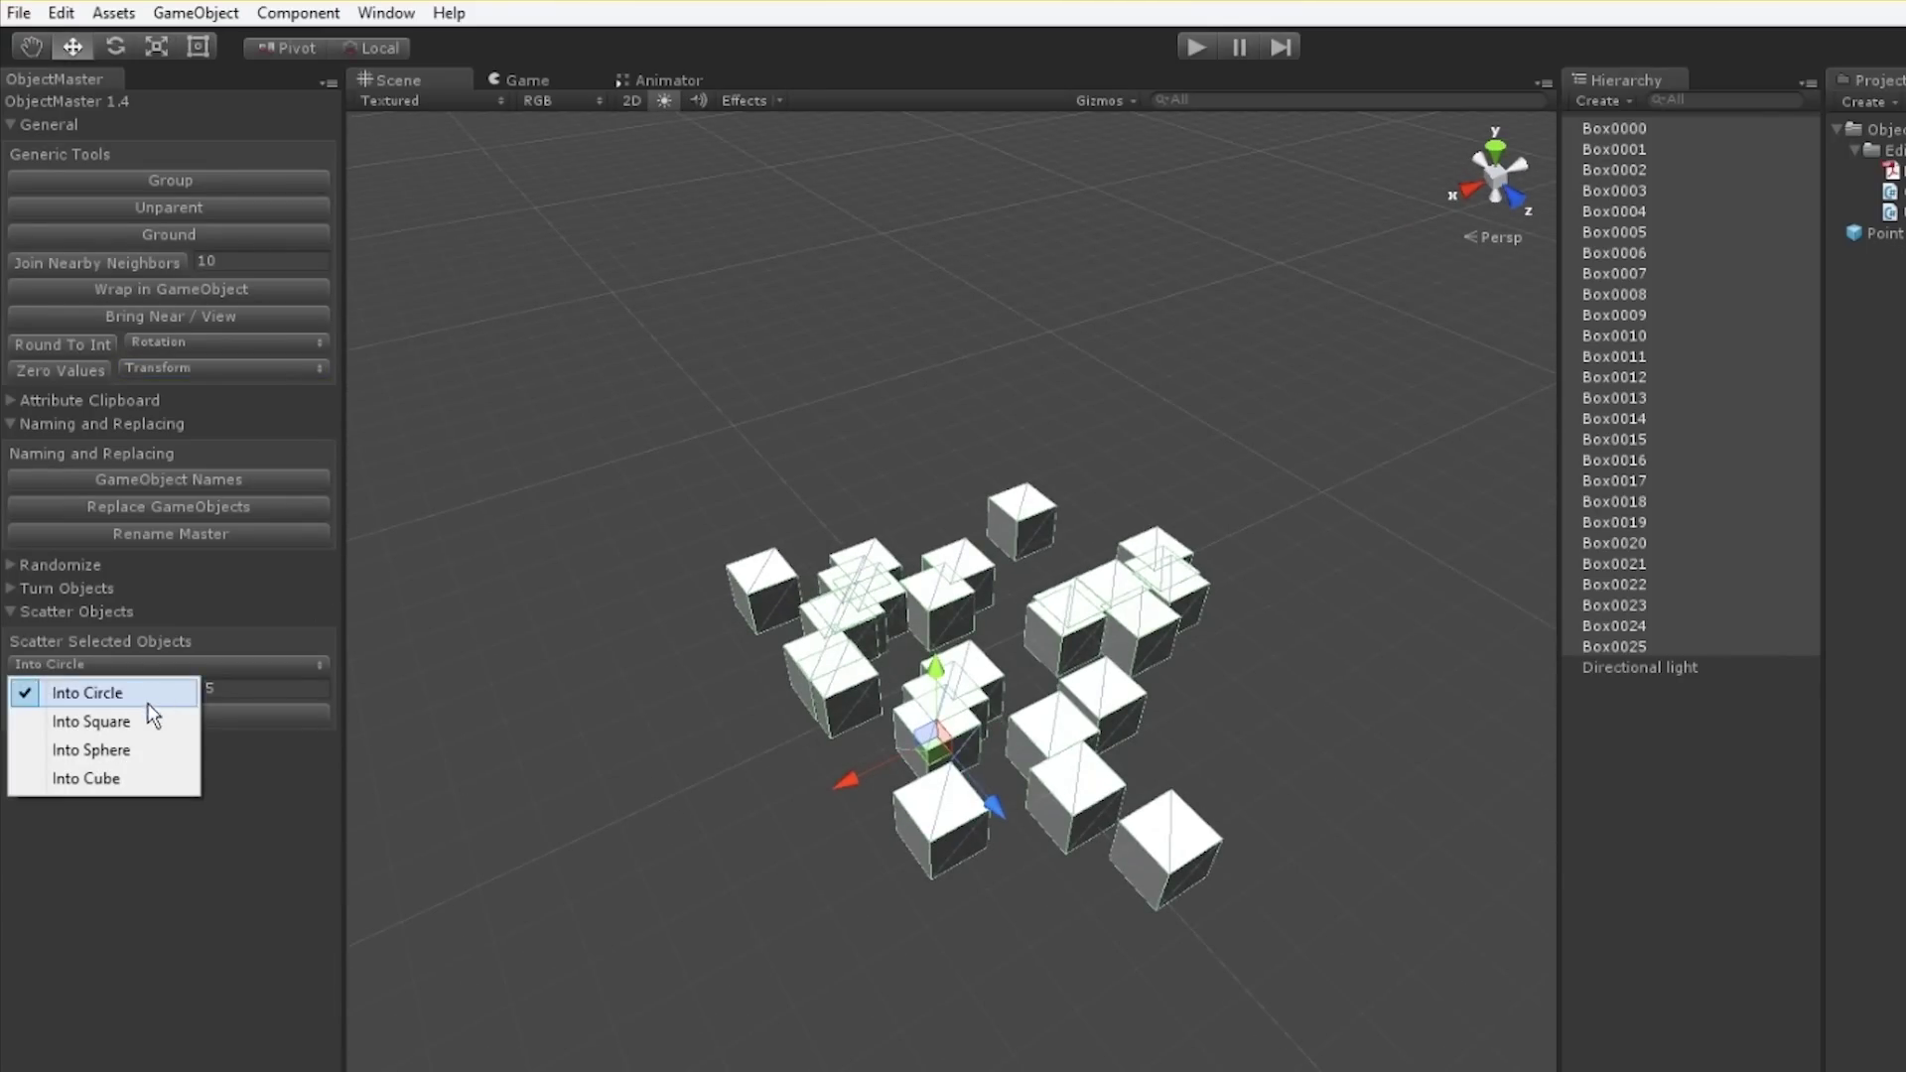
left_click(122, 721)
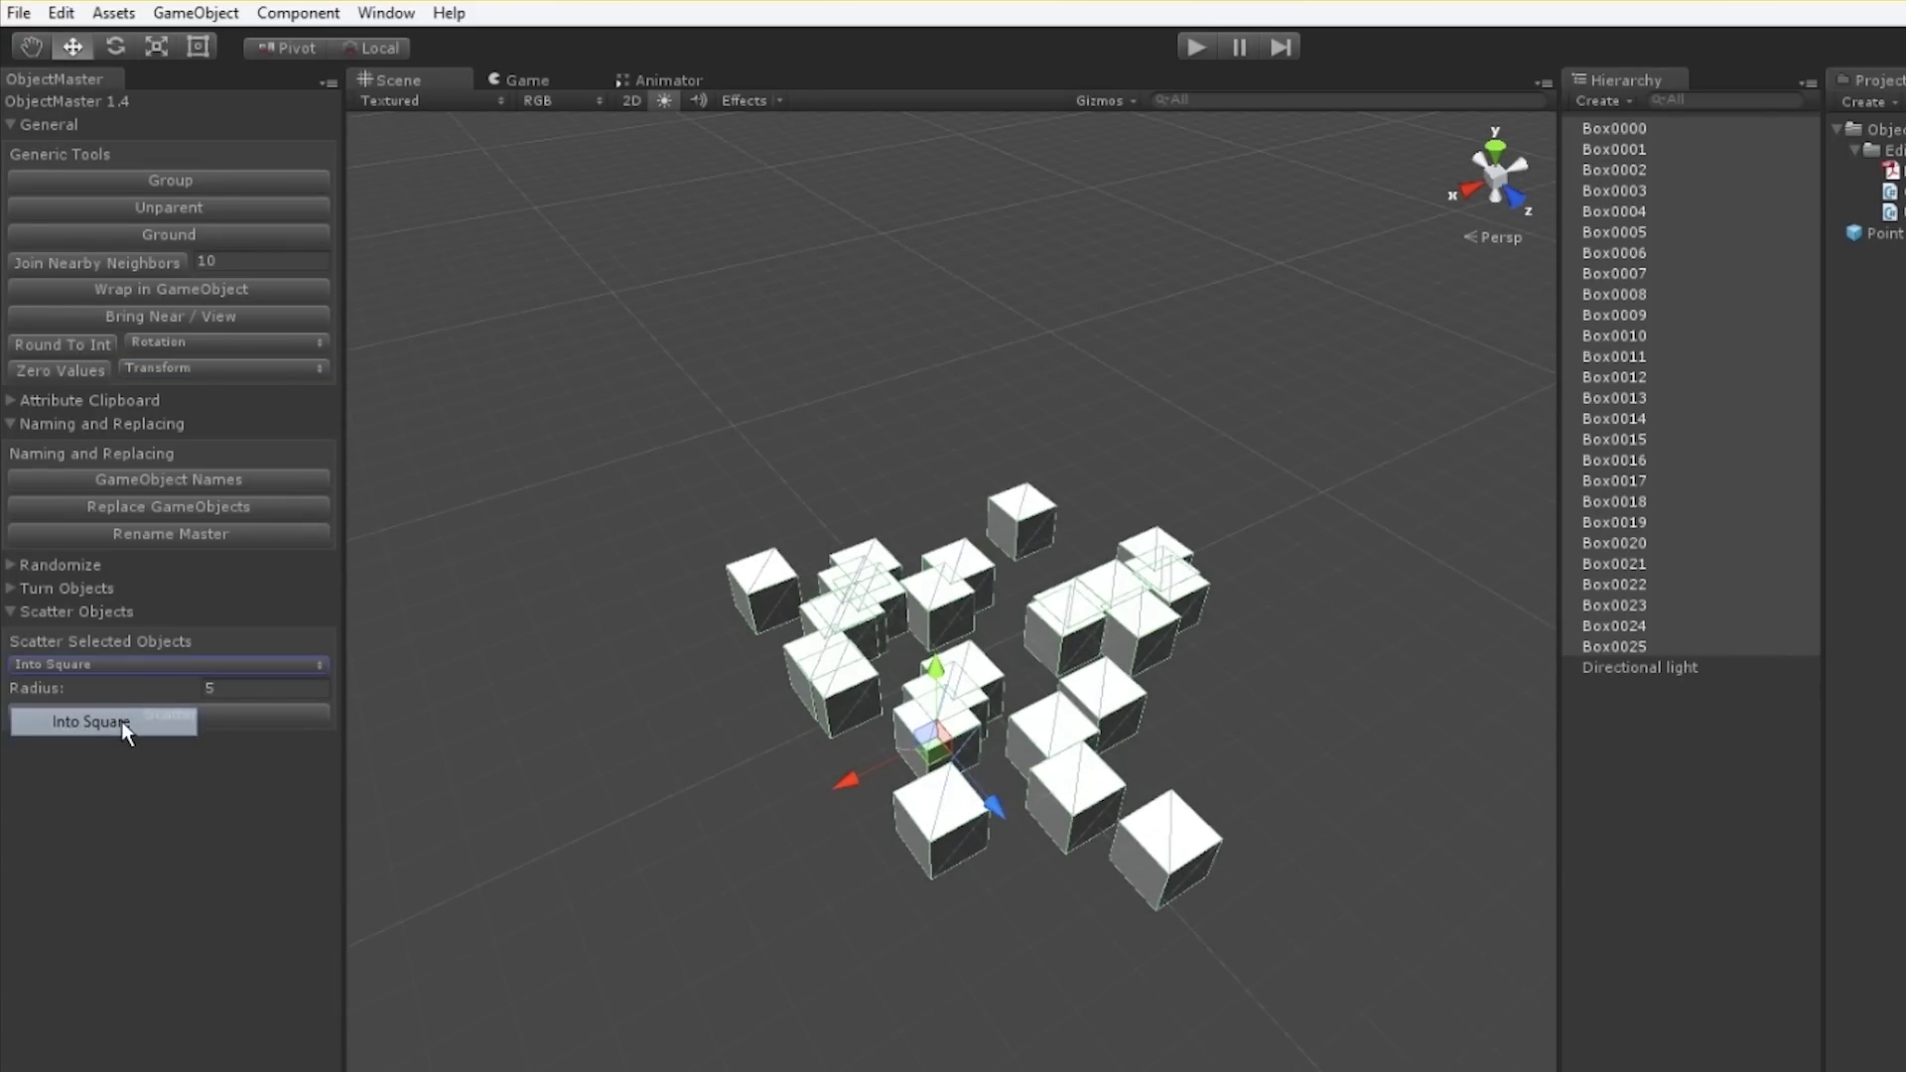
left_click(146, 715)
left_click_drag(597, 812, 724, 636, "alt")
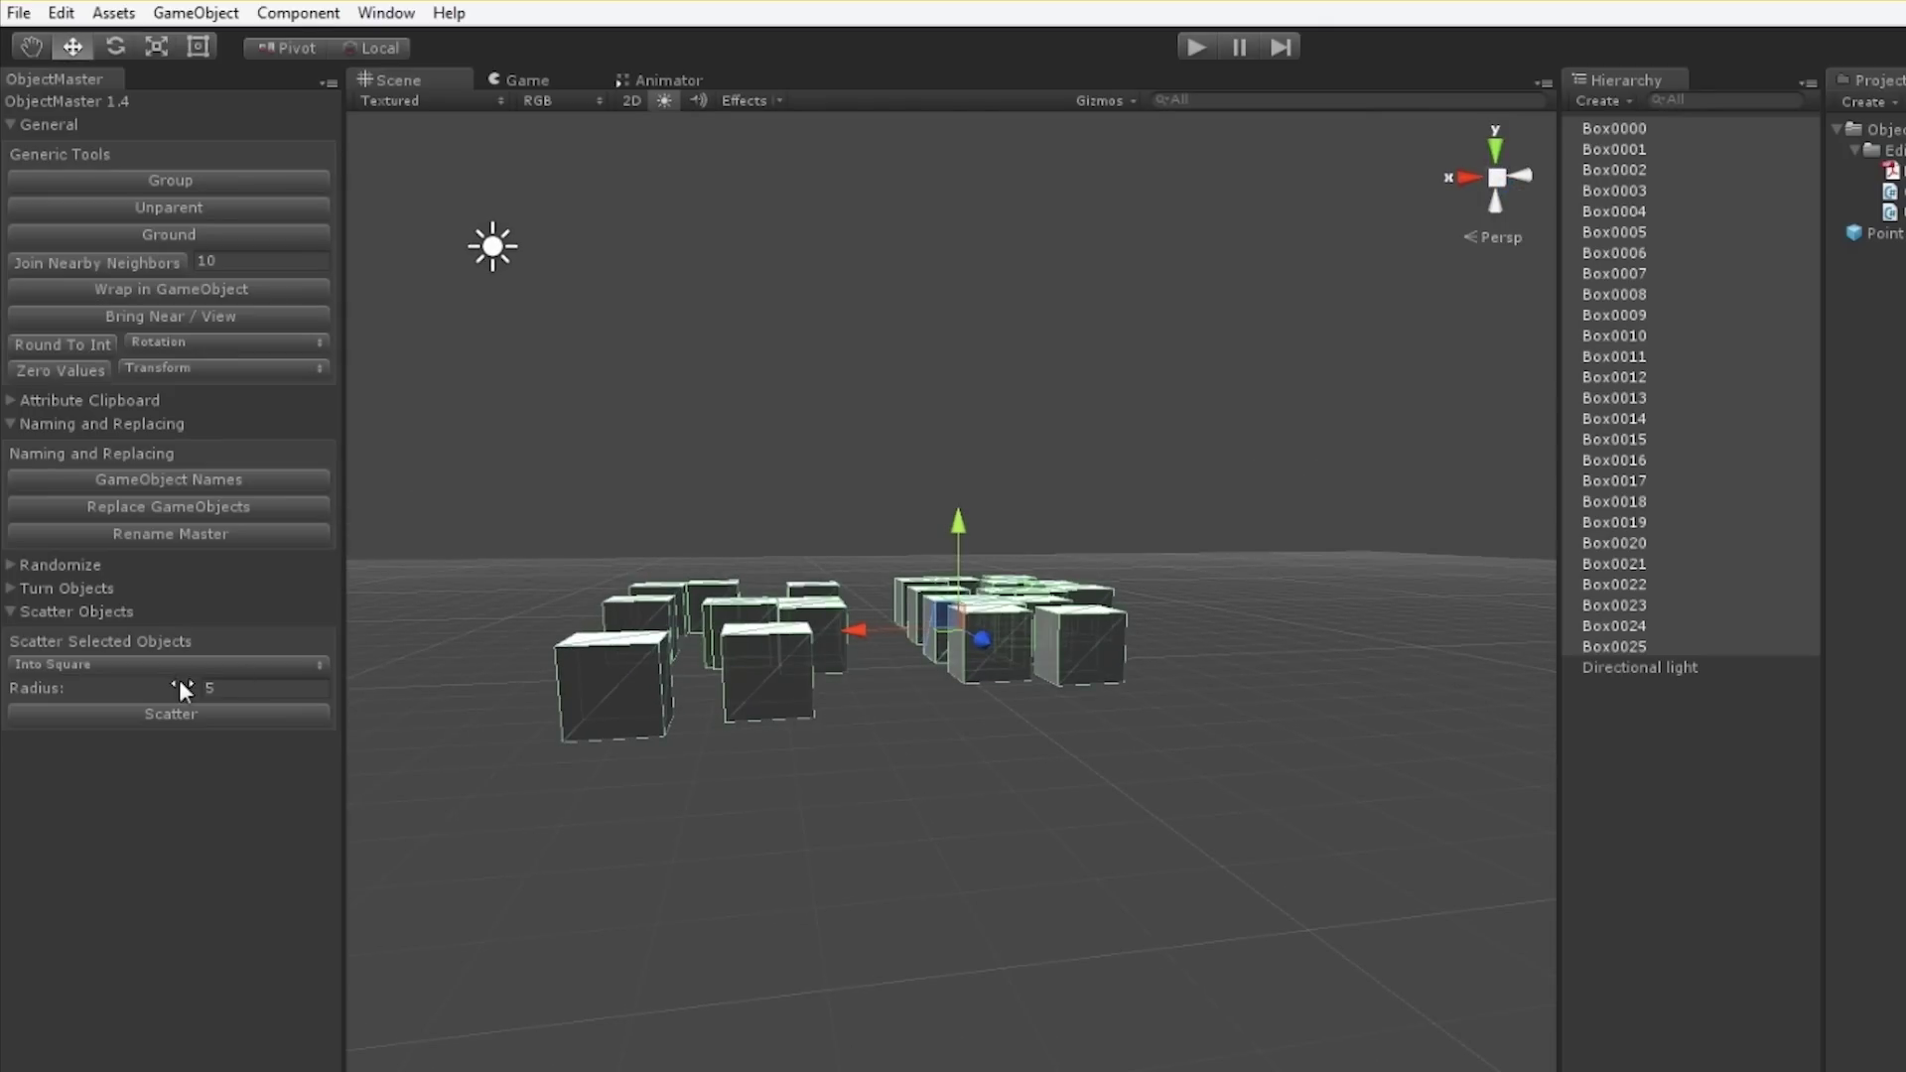
left_click(188, 713)
left_click(187, 713)
left_click(186, 711)
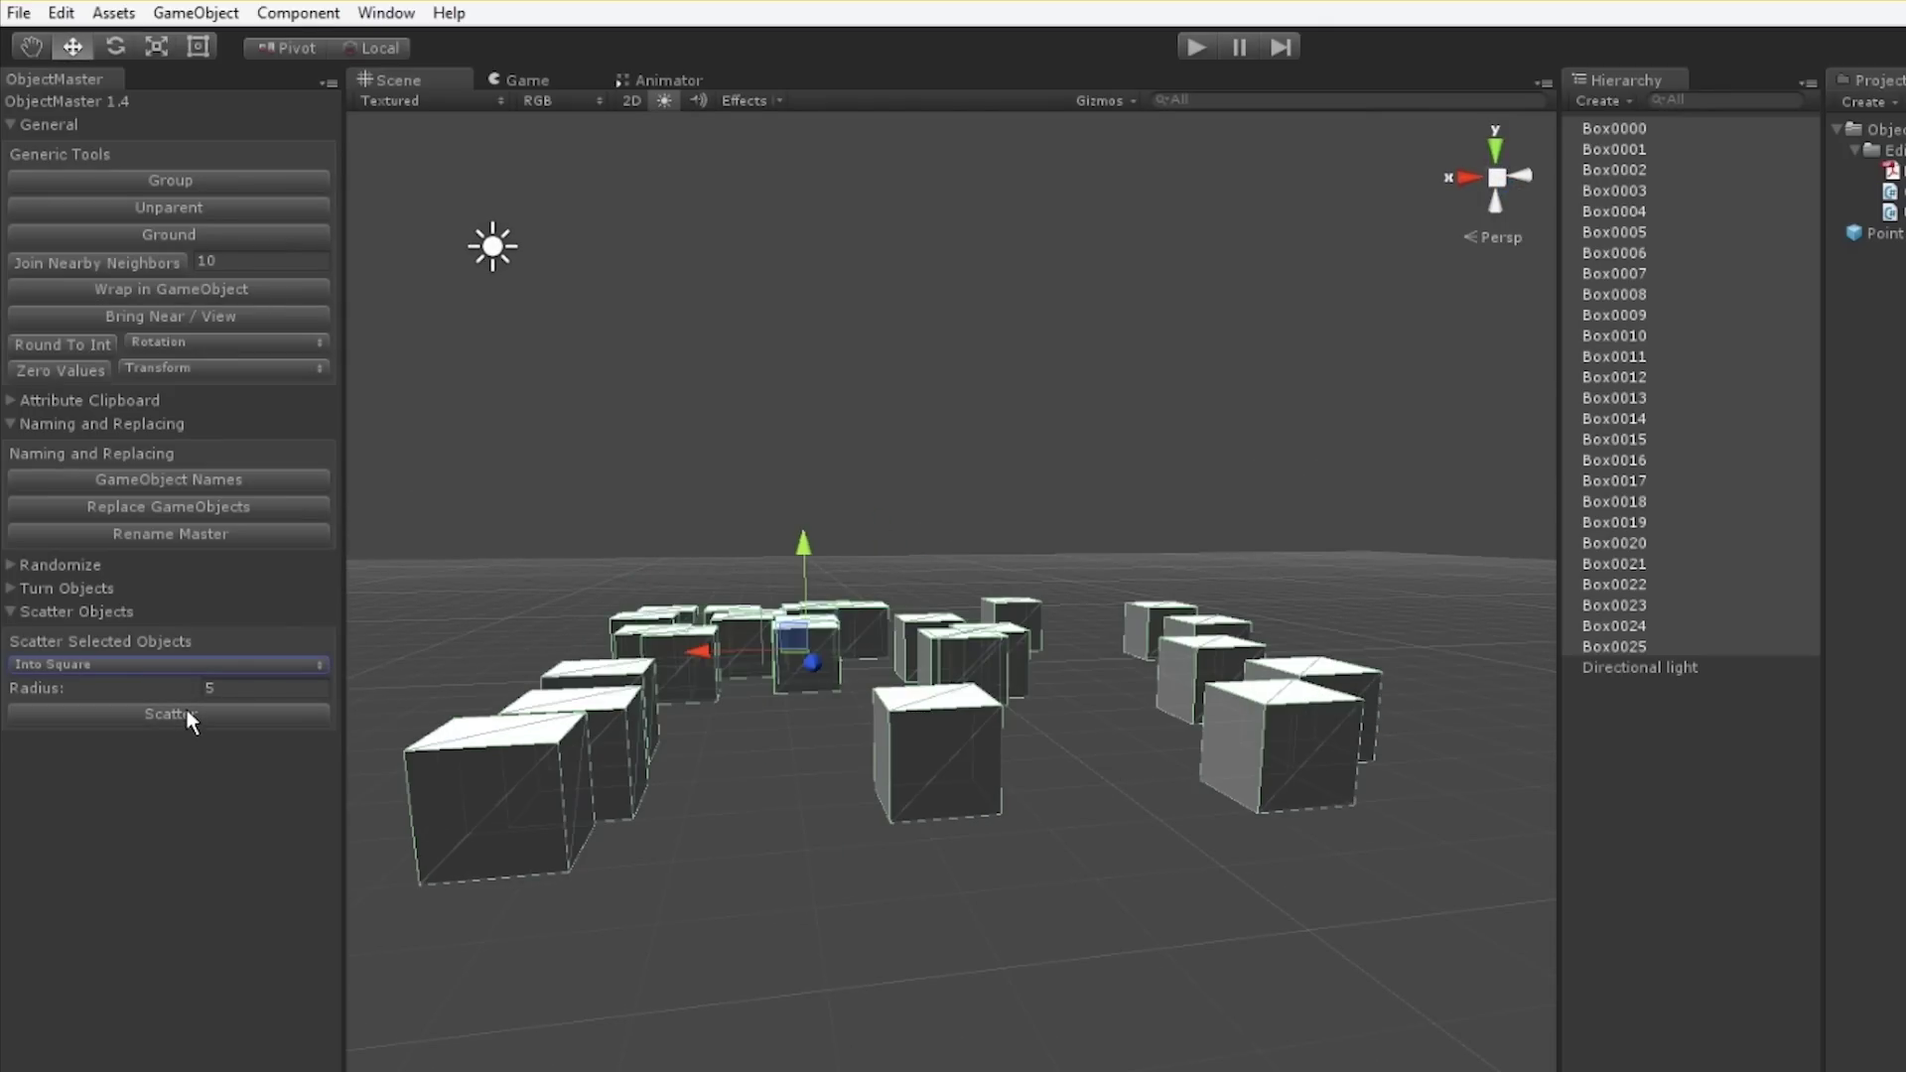
- Change the scatter shape to Into Sphere and scatter the boxes several times with radius 5
left_click(175, 661)
left_click(156, 746)
left_click(149, 717)
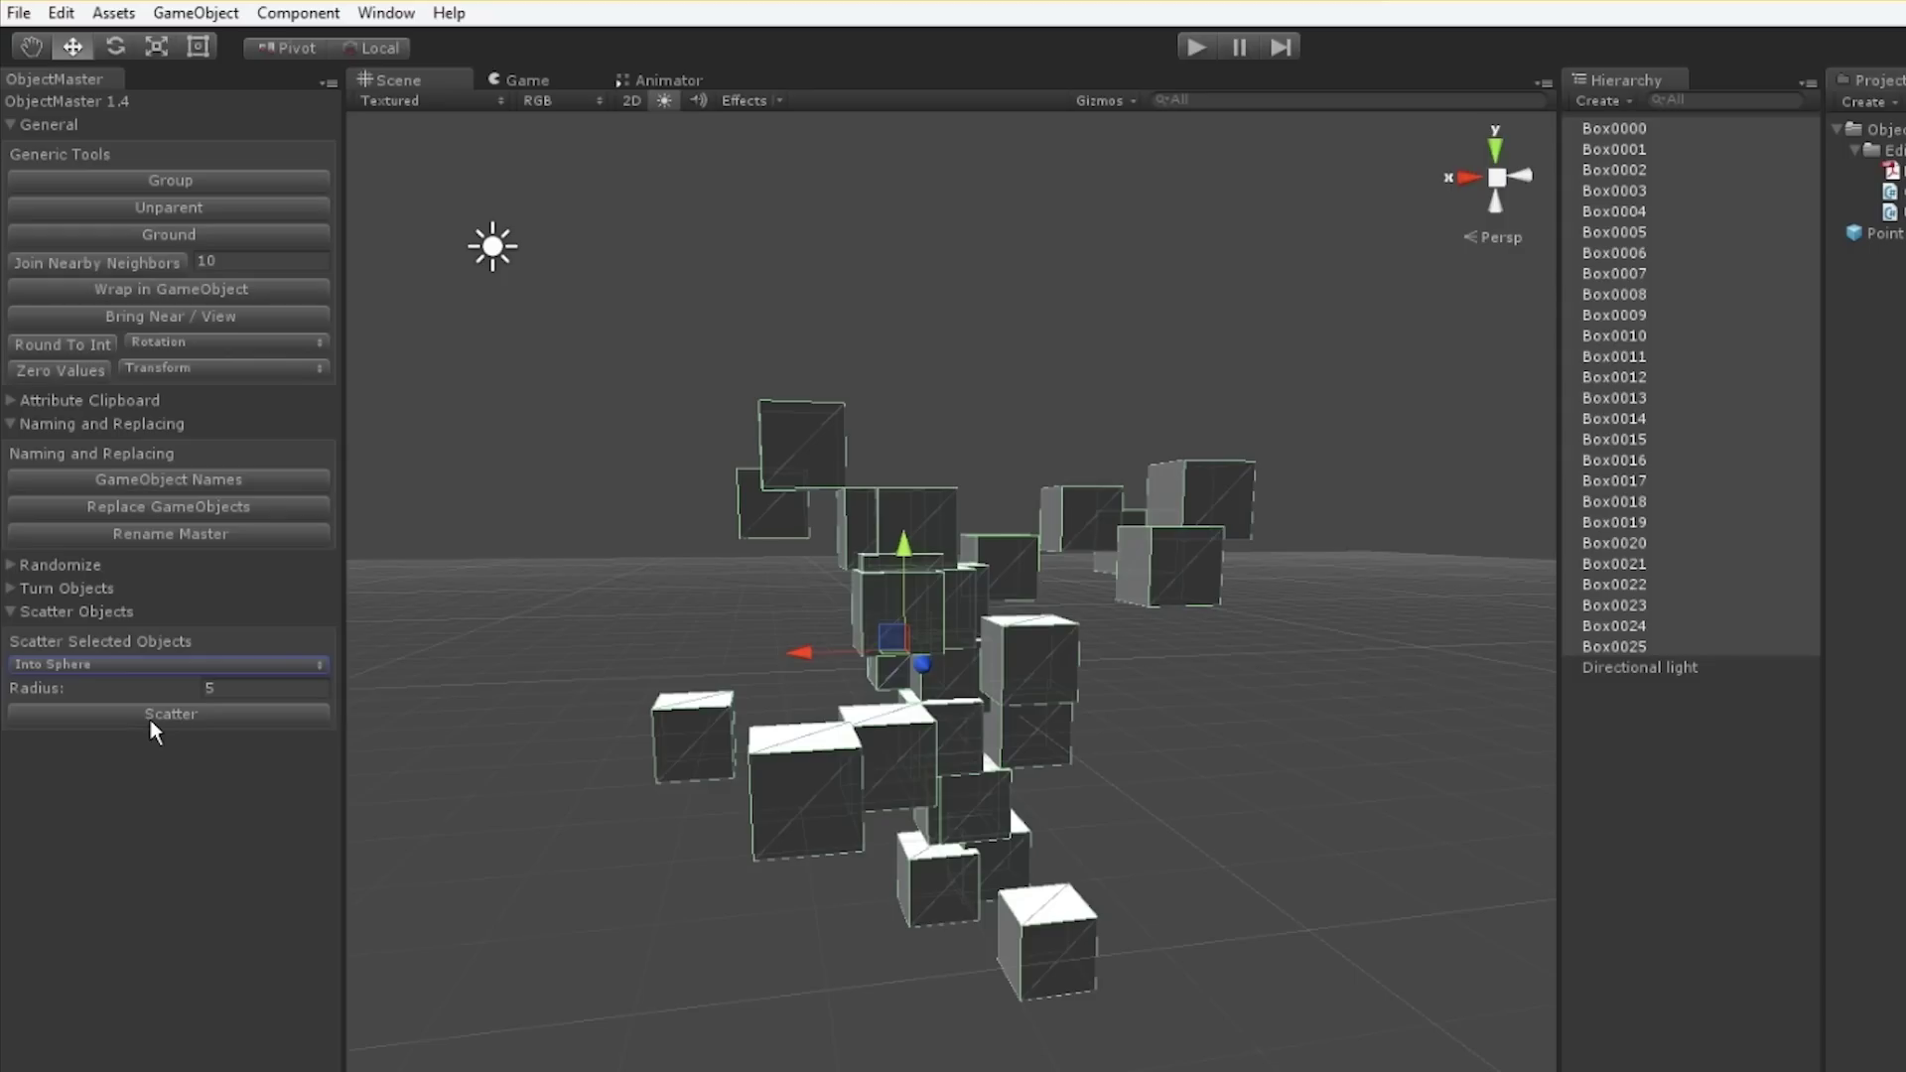
left_click(151, 719)
left_click(151, 719)
left_click_drag(651, 843, 556, 934, "alt")
scroll(995, 830, "down", 3)
- Change the scatter shape to Into Cube and scatter the boxes with radius 5
left_click(93, 664)
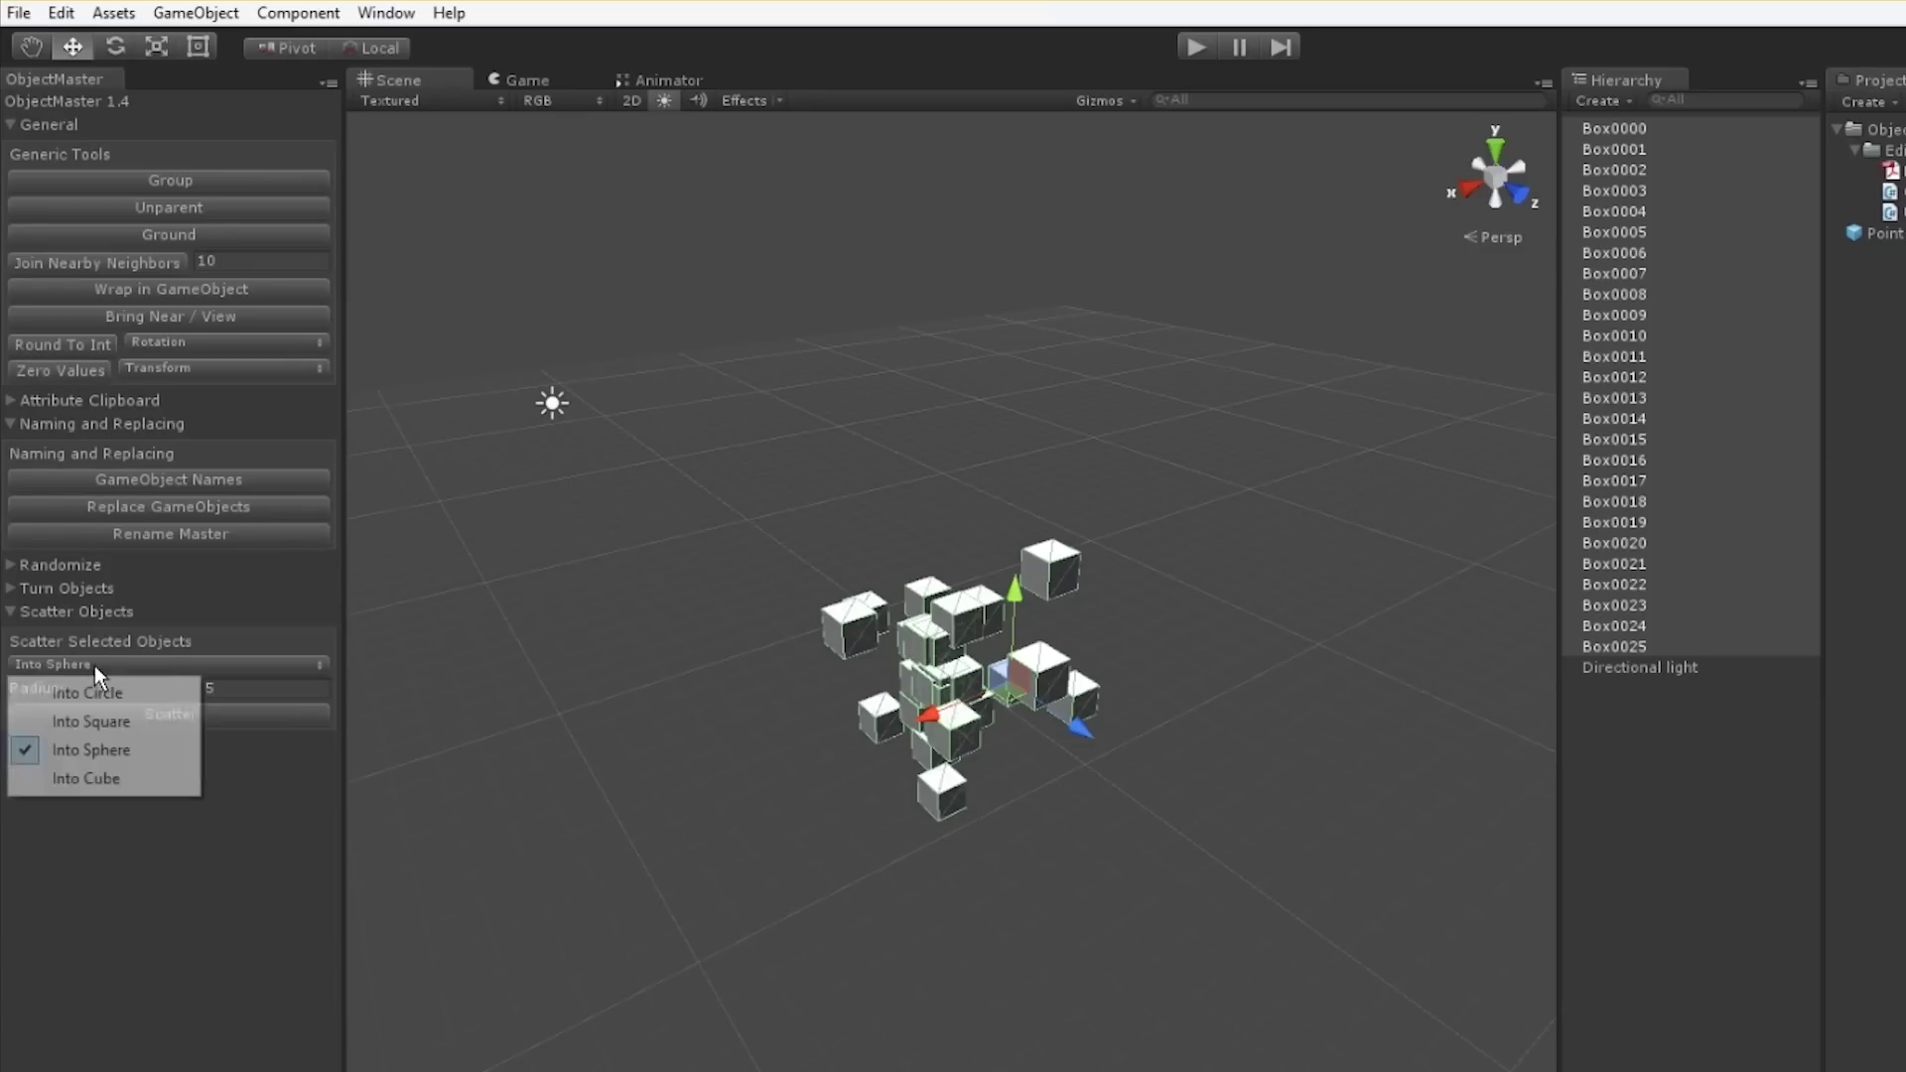
left_click(103, 776)
left_click(133, 719)
left_click(133, 724)
left_click_drag(635, 824, 128, 748, "alt")
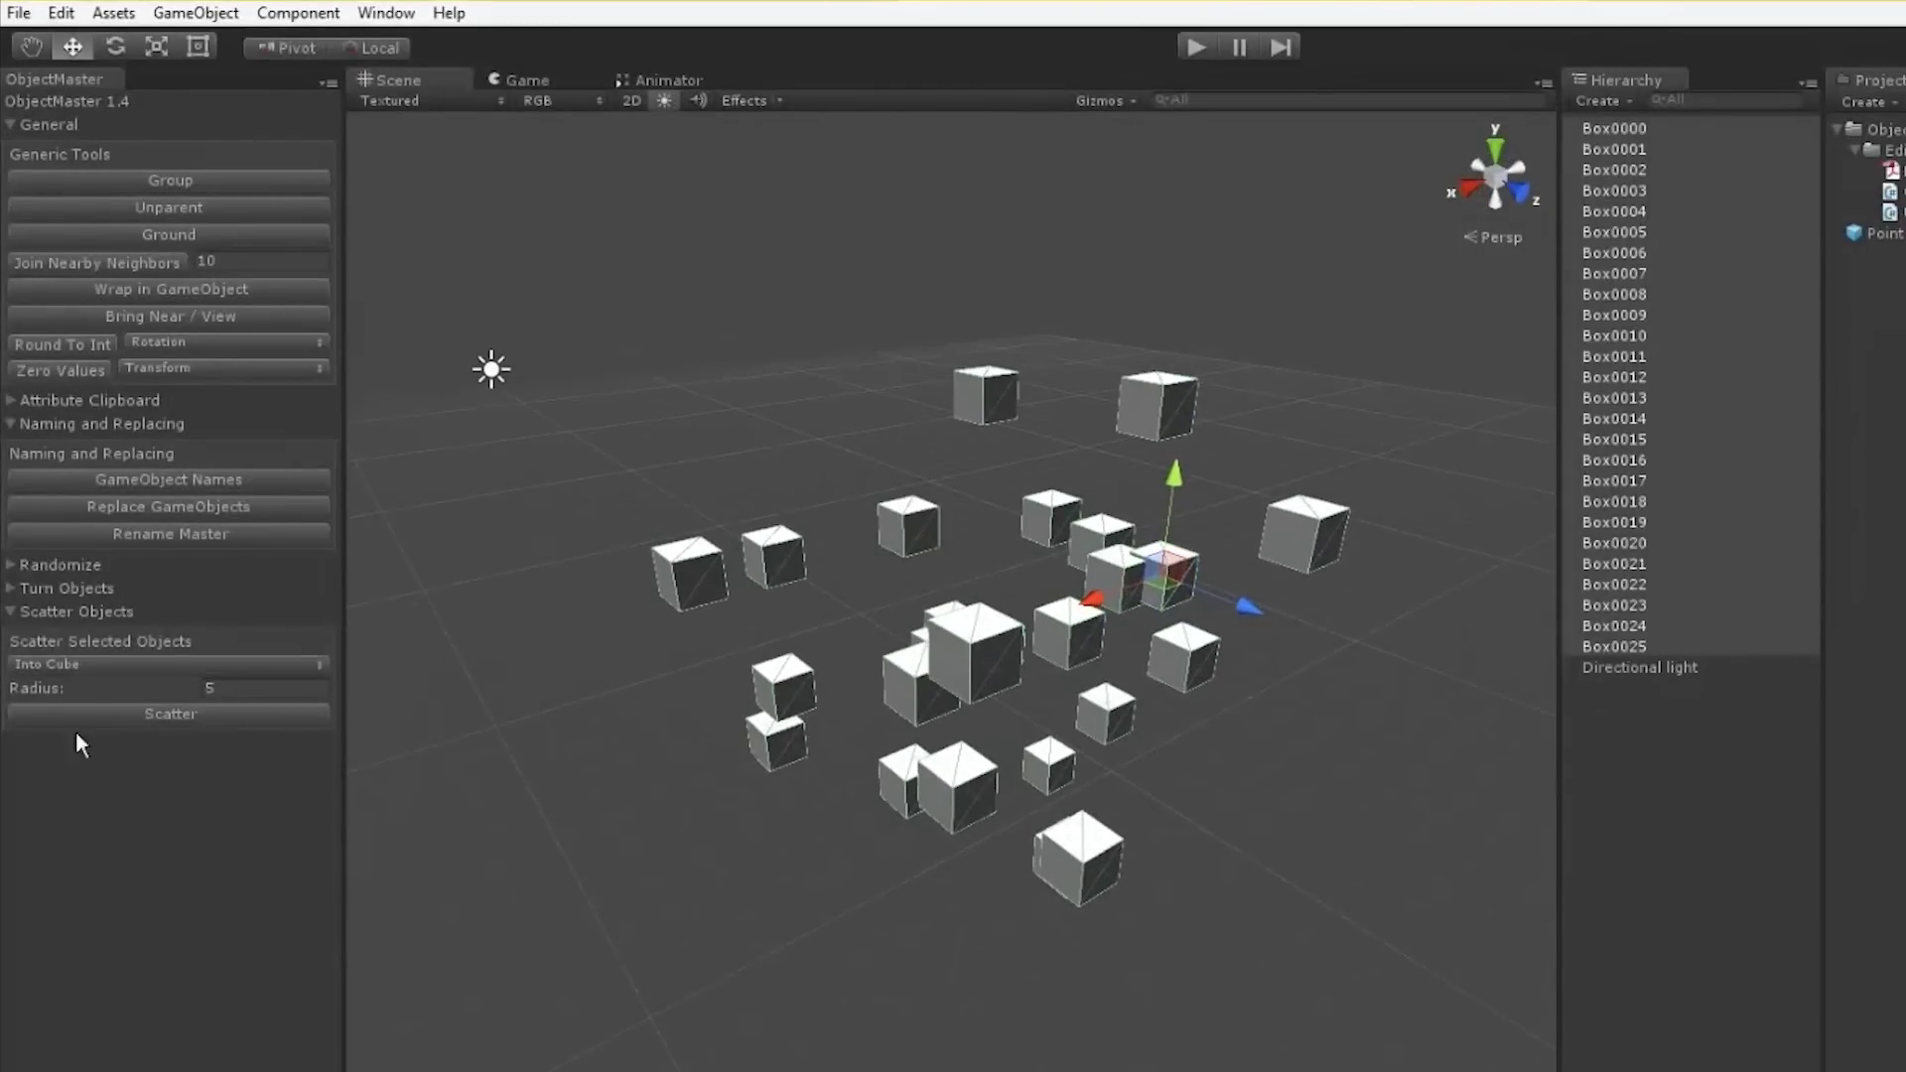
- Switch from Scatter Objects to Turn Objects and turn the selected boxes 90 degrees on the Z axis
left_click(12, 612)
left_click(12, 589)
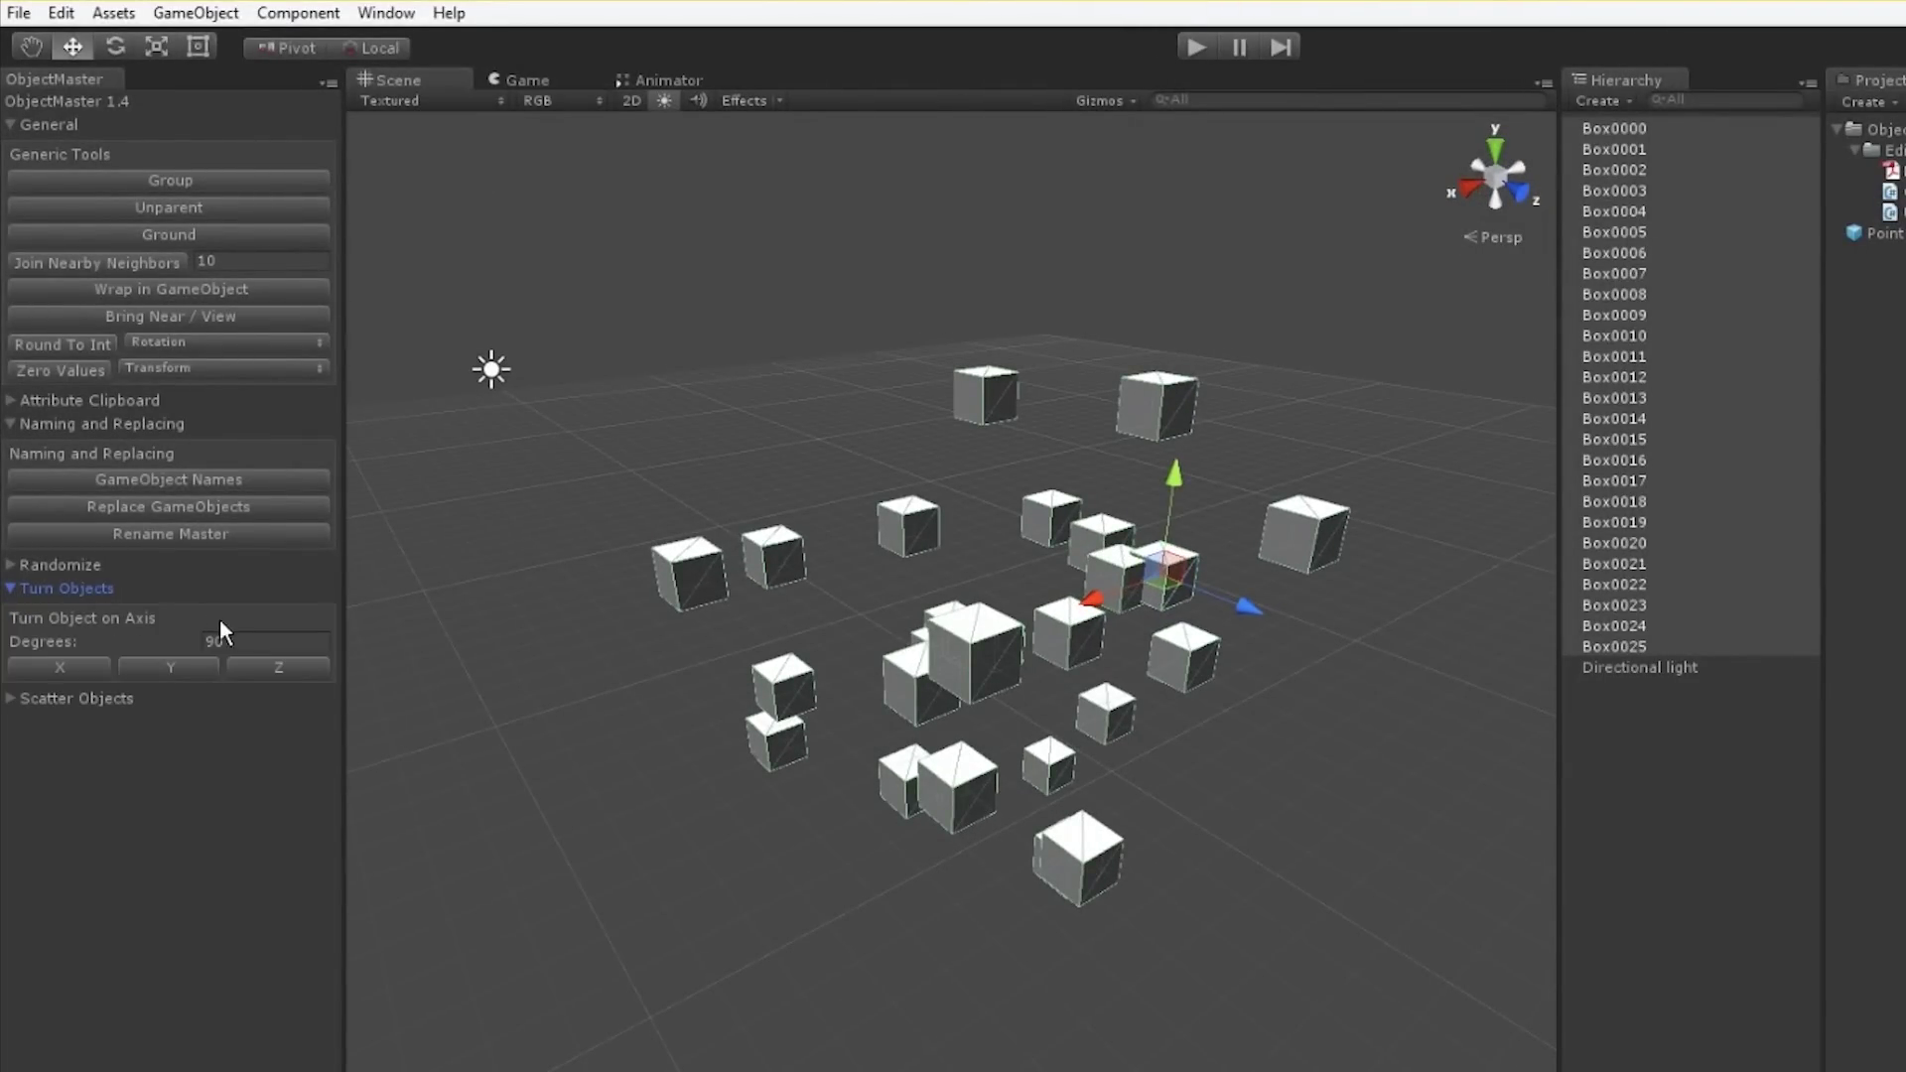
left_click(247, 644)
left_click(260, 667)
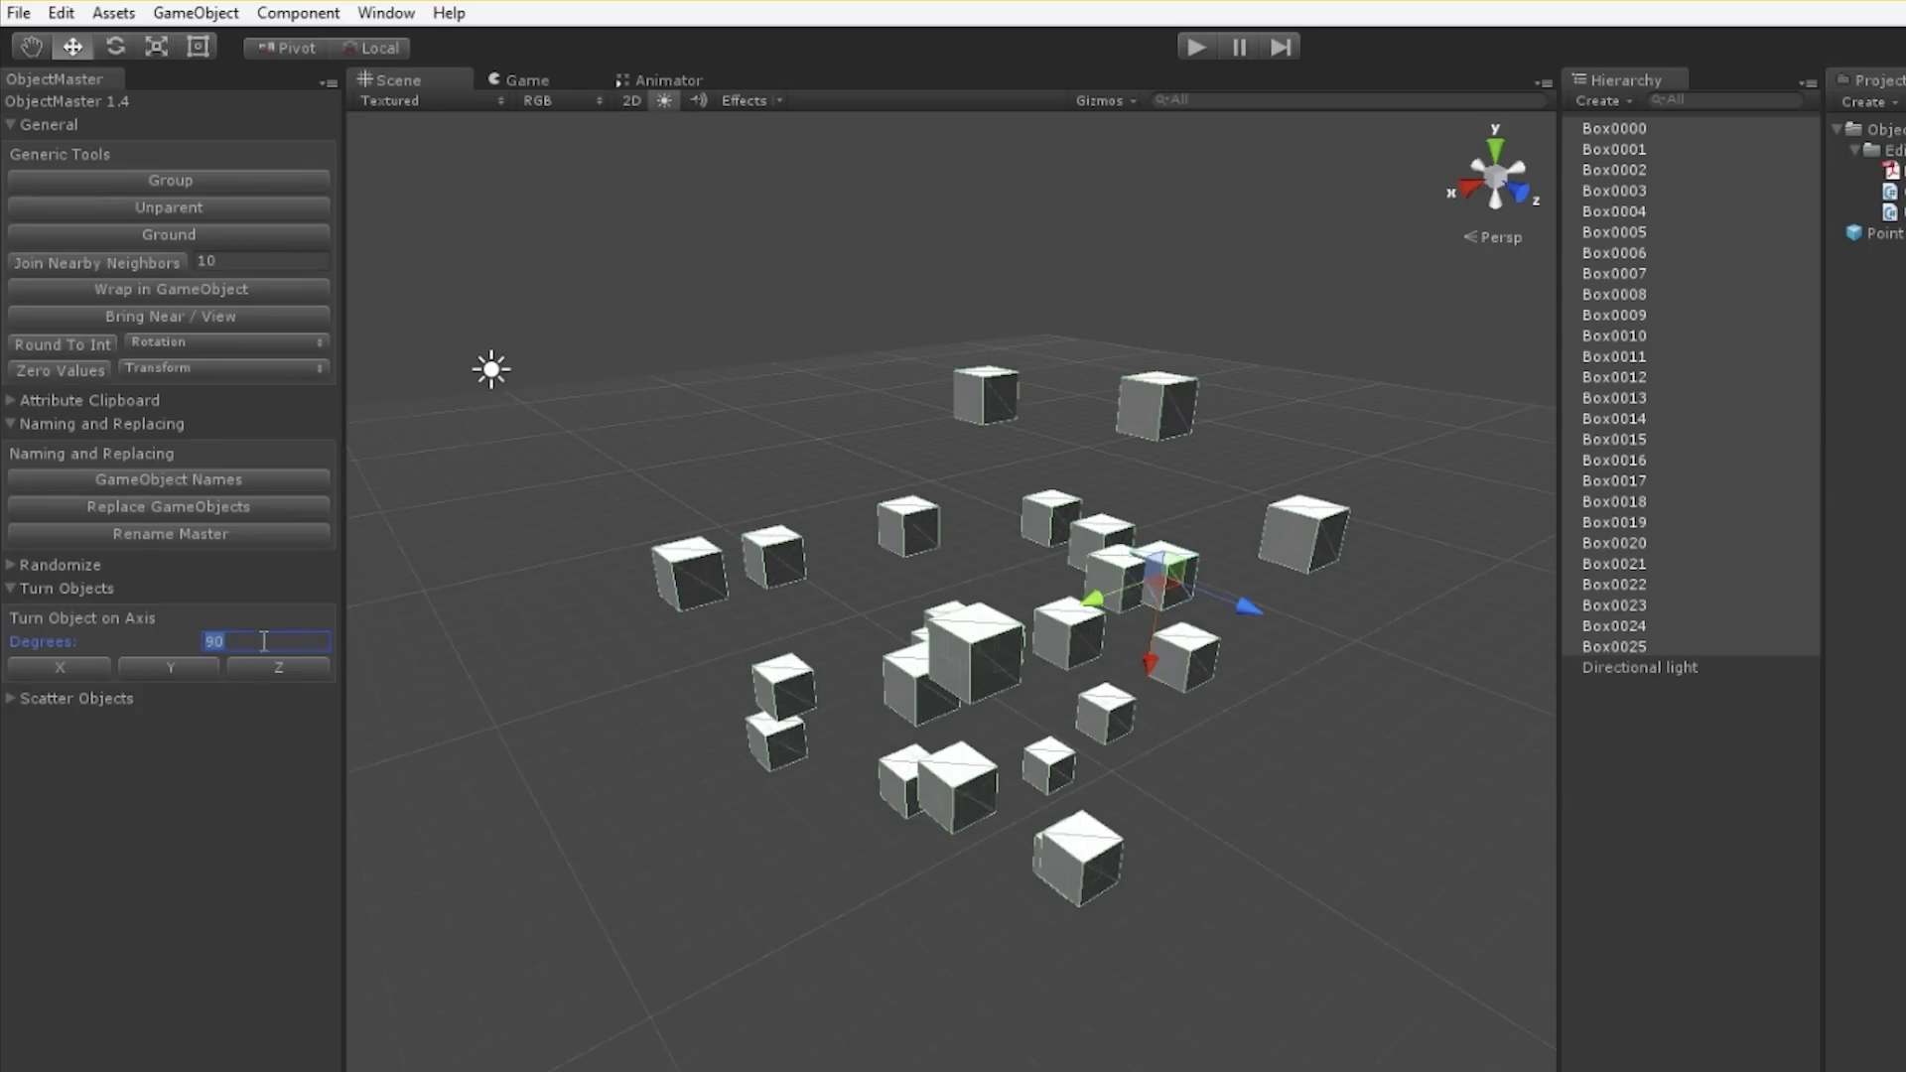
- Set the turn amount to 10 degrees and turn the selected boxes repeatedly on the Z axis
type("10")
left_click(256, 672)
left_click(256, 672)
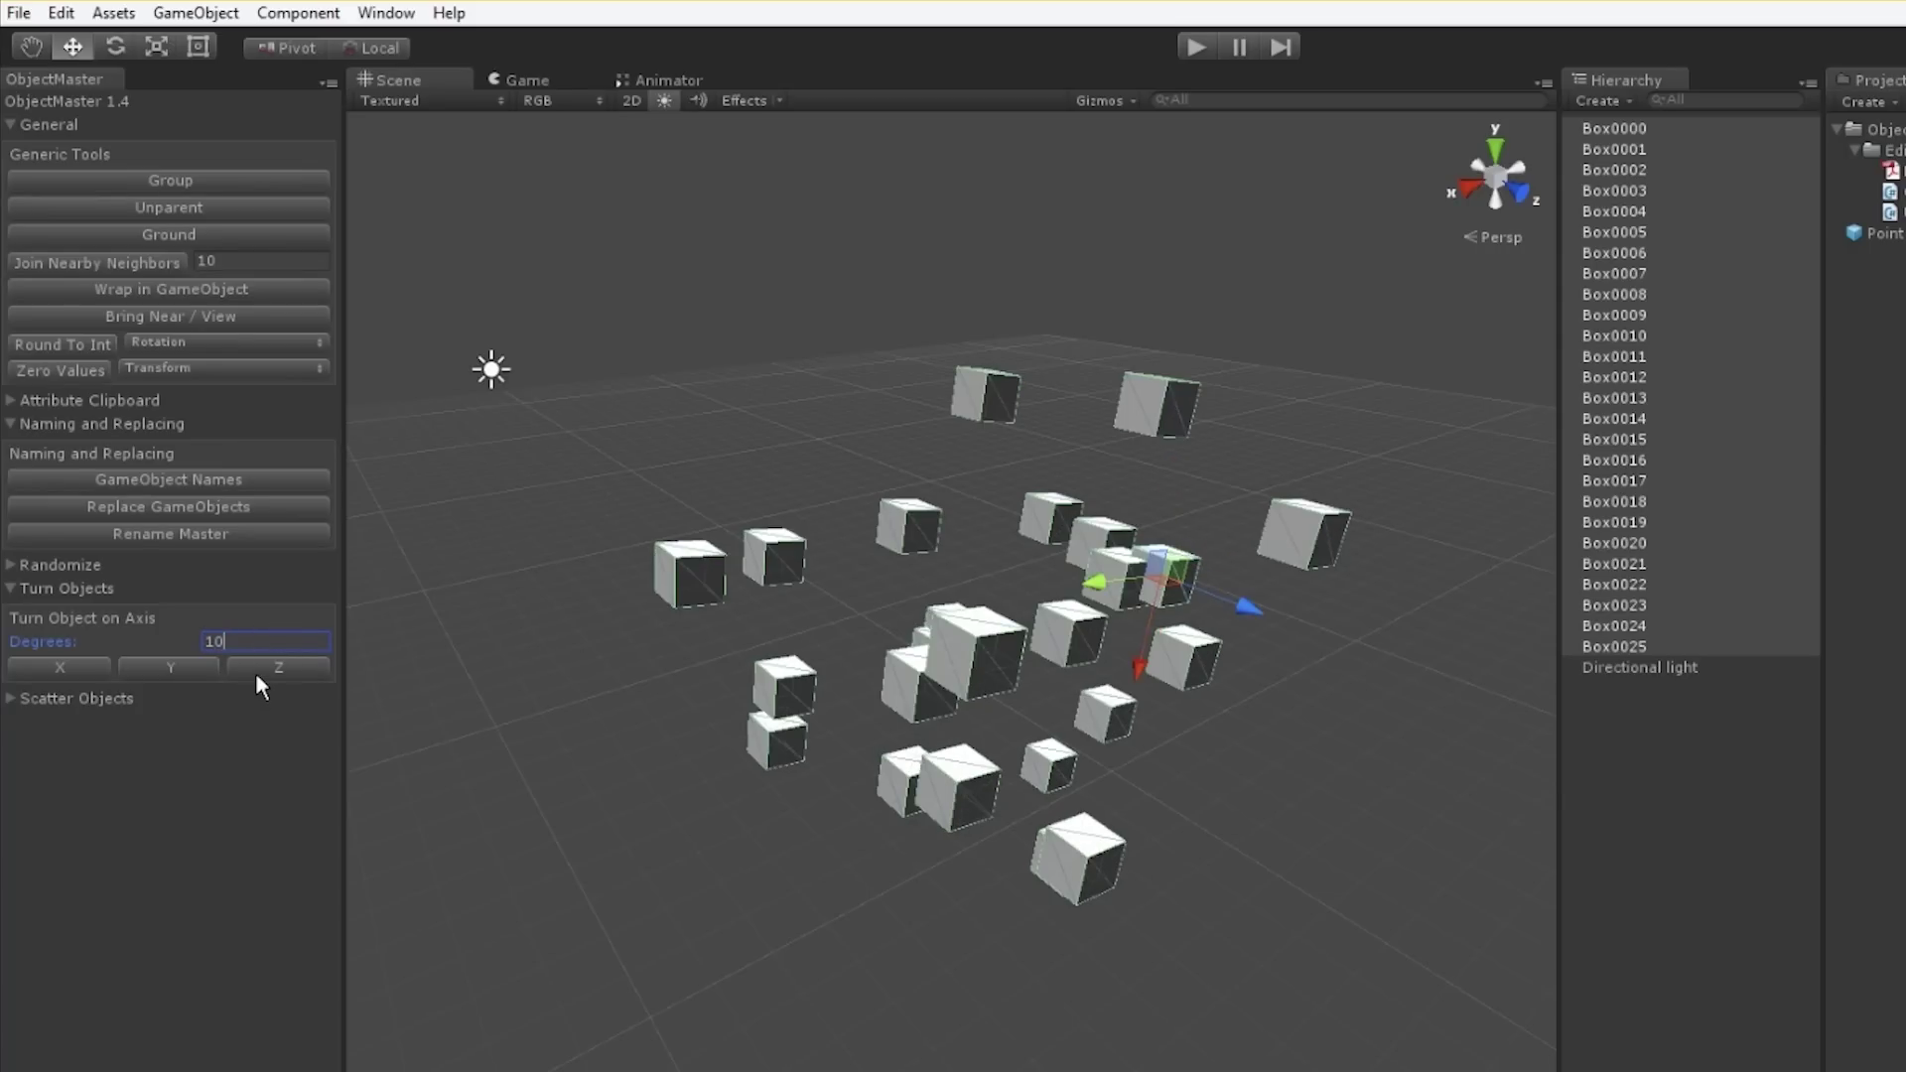
left_click(256, 672)
left_click(256, 673)
left_click(256, 672)
left_click(256, 672)
left_click(256, 672)
left_click(256, 672)
left_click(254, 671)
left_click(254, 671)
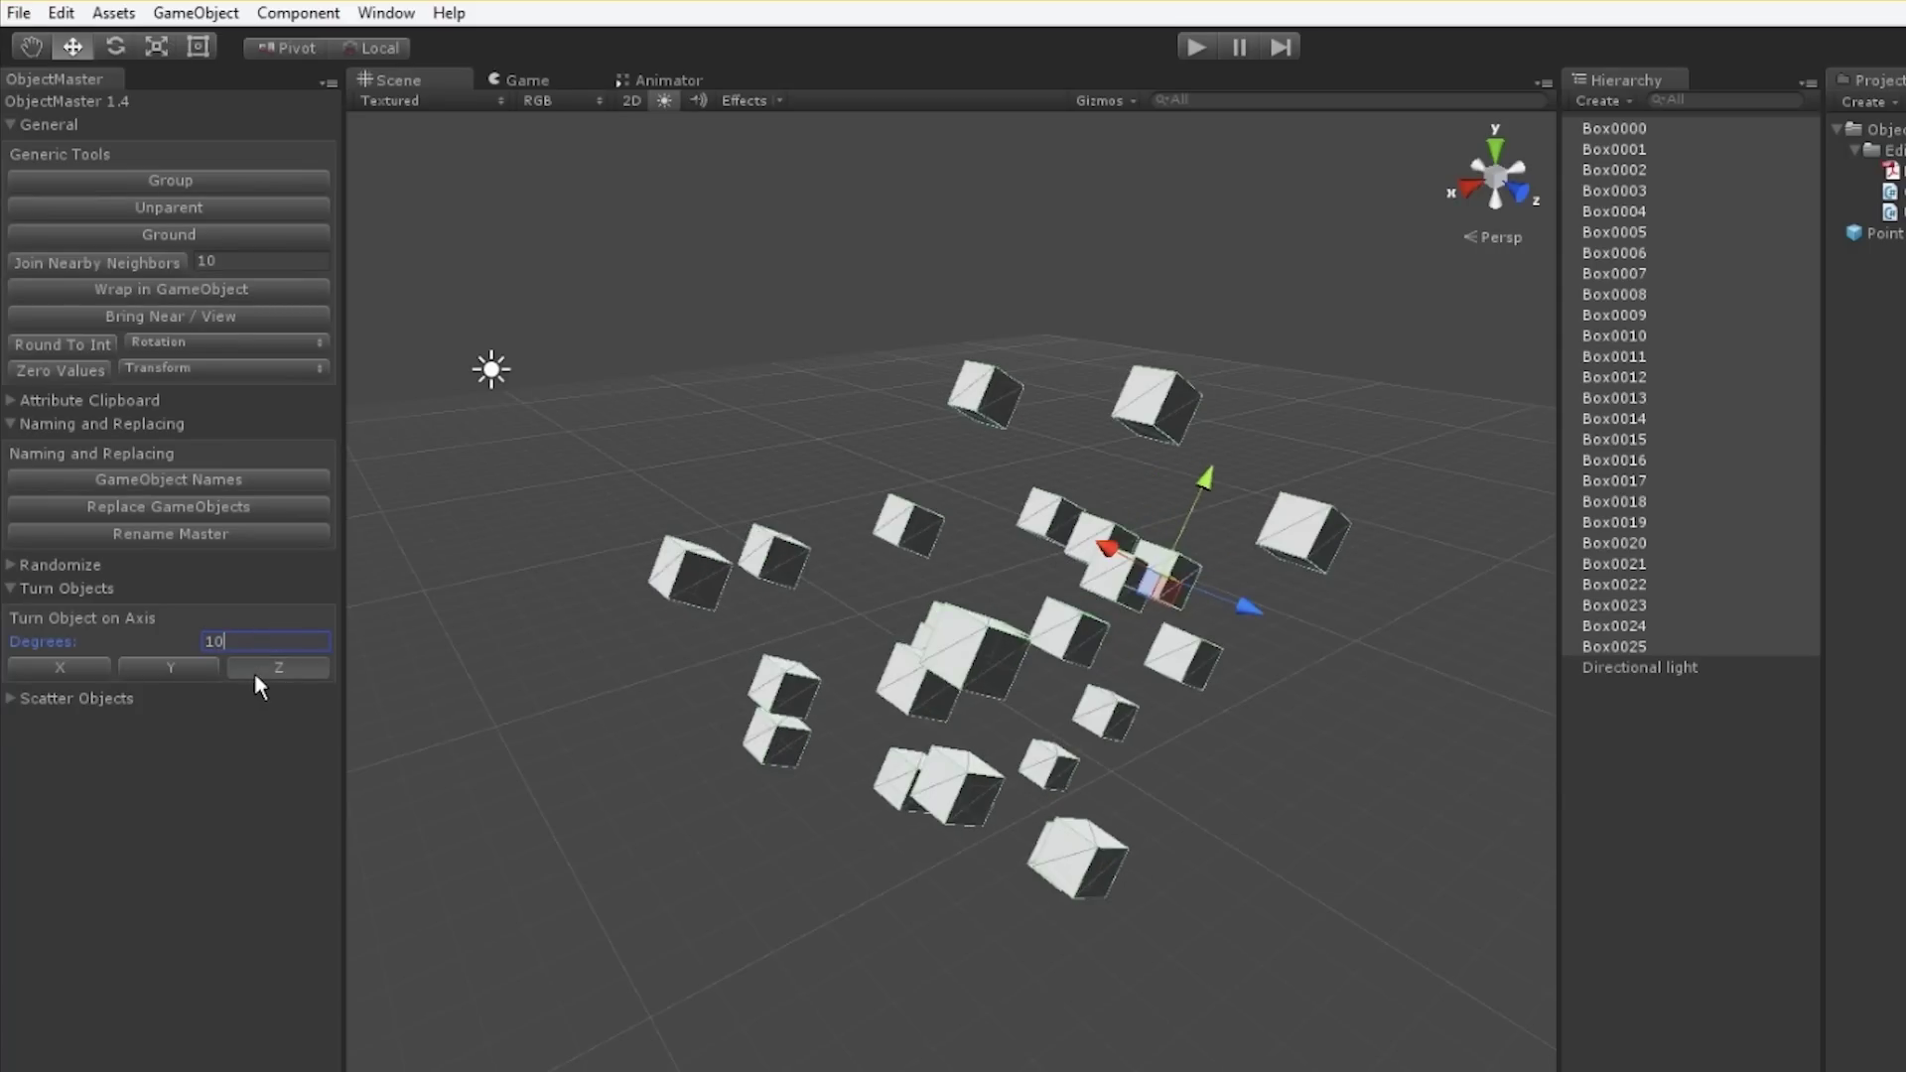
left_click(254, 671)
left_click(254, 671)
left_click(254, 671)
left_click(254, 671)
left_click(254, 672)
left_click(254, 672)
left_click(254, 671)
left_click(254, 671)
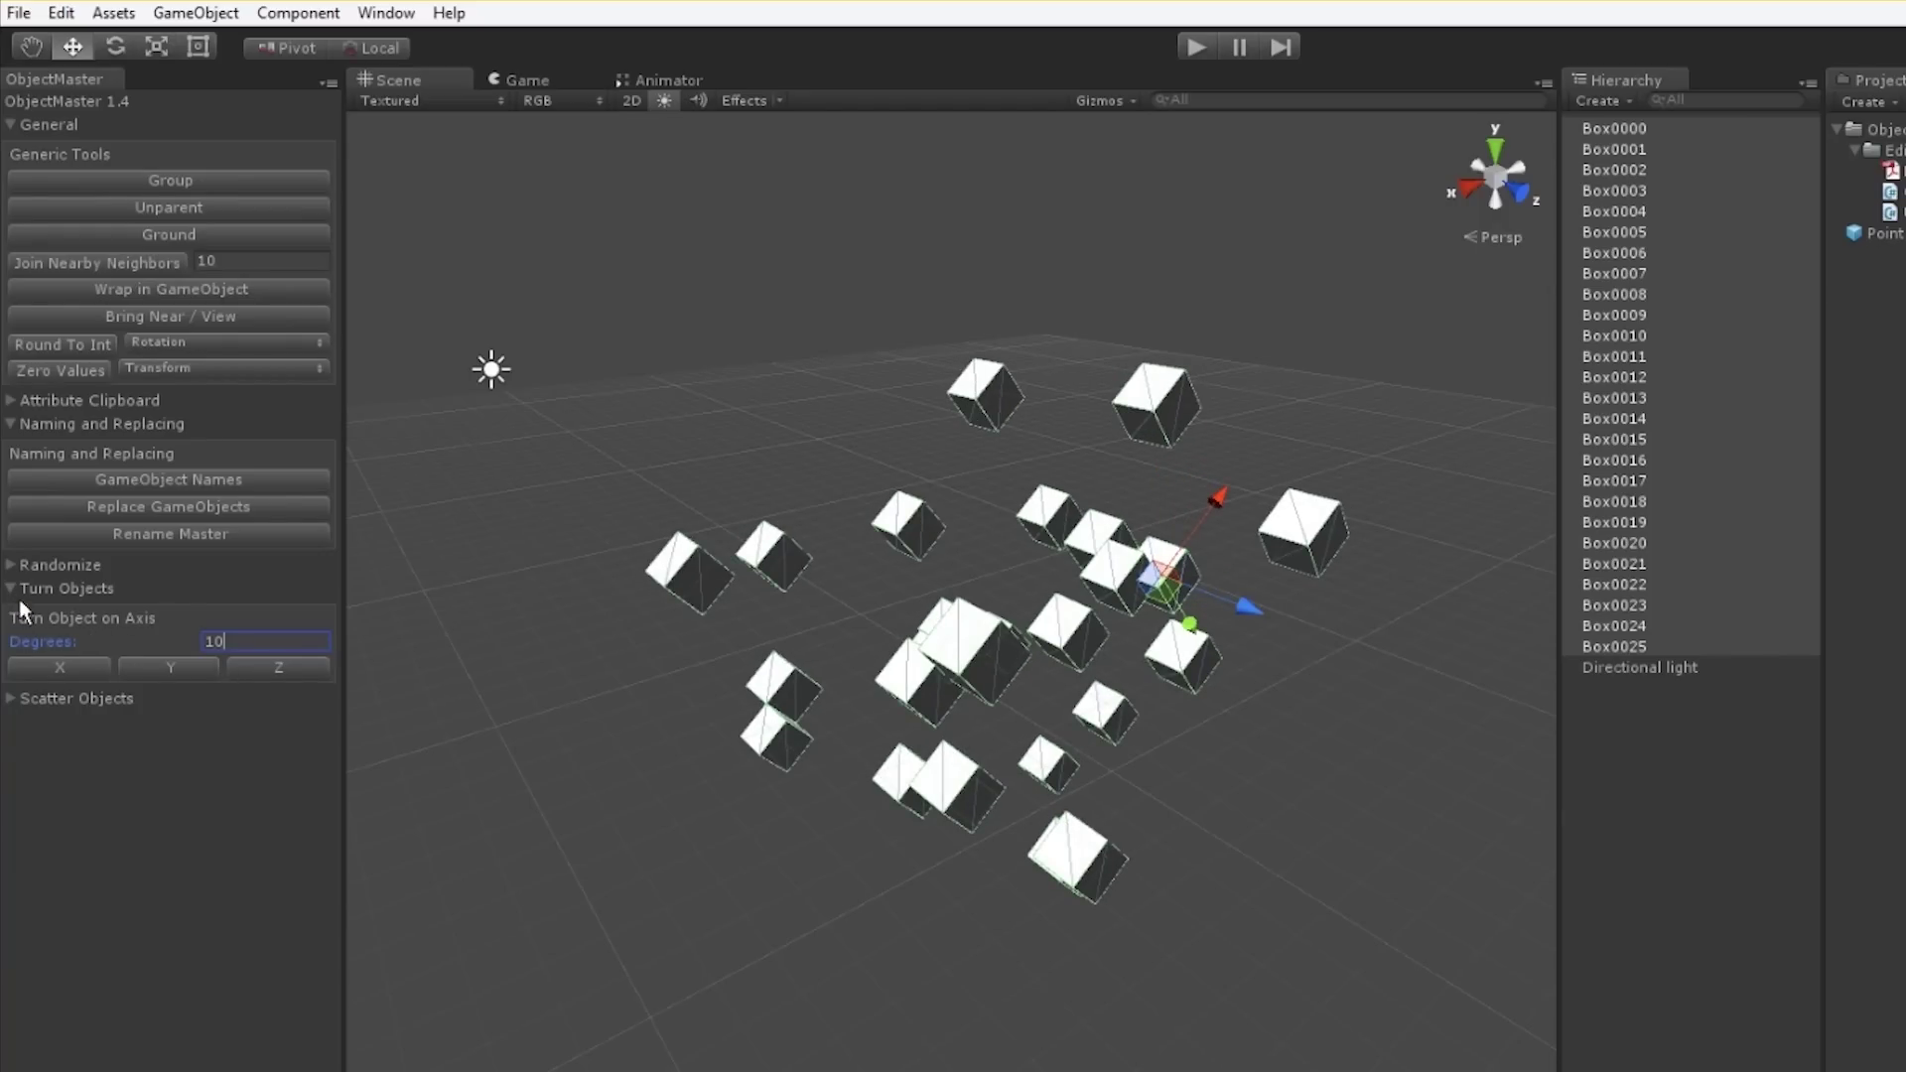
- Turn the selected boxes several times on the X axis in 10-degree increments
left_click(59, 661)
left_click(59, 662)
left_click(59, 662)
left_click(59, 661)
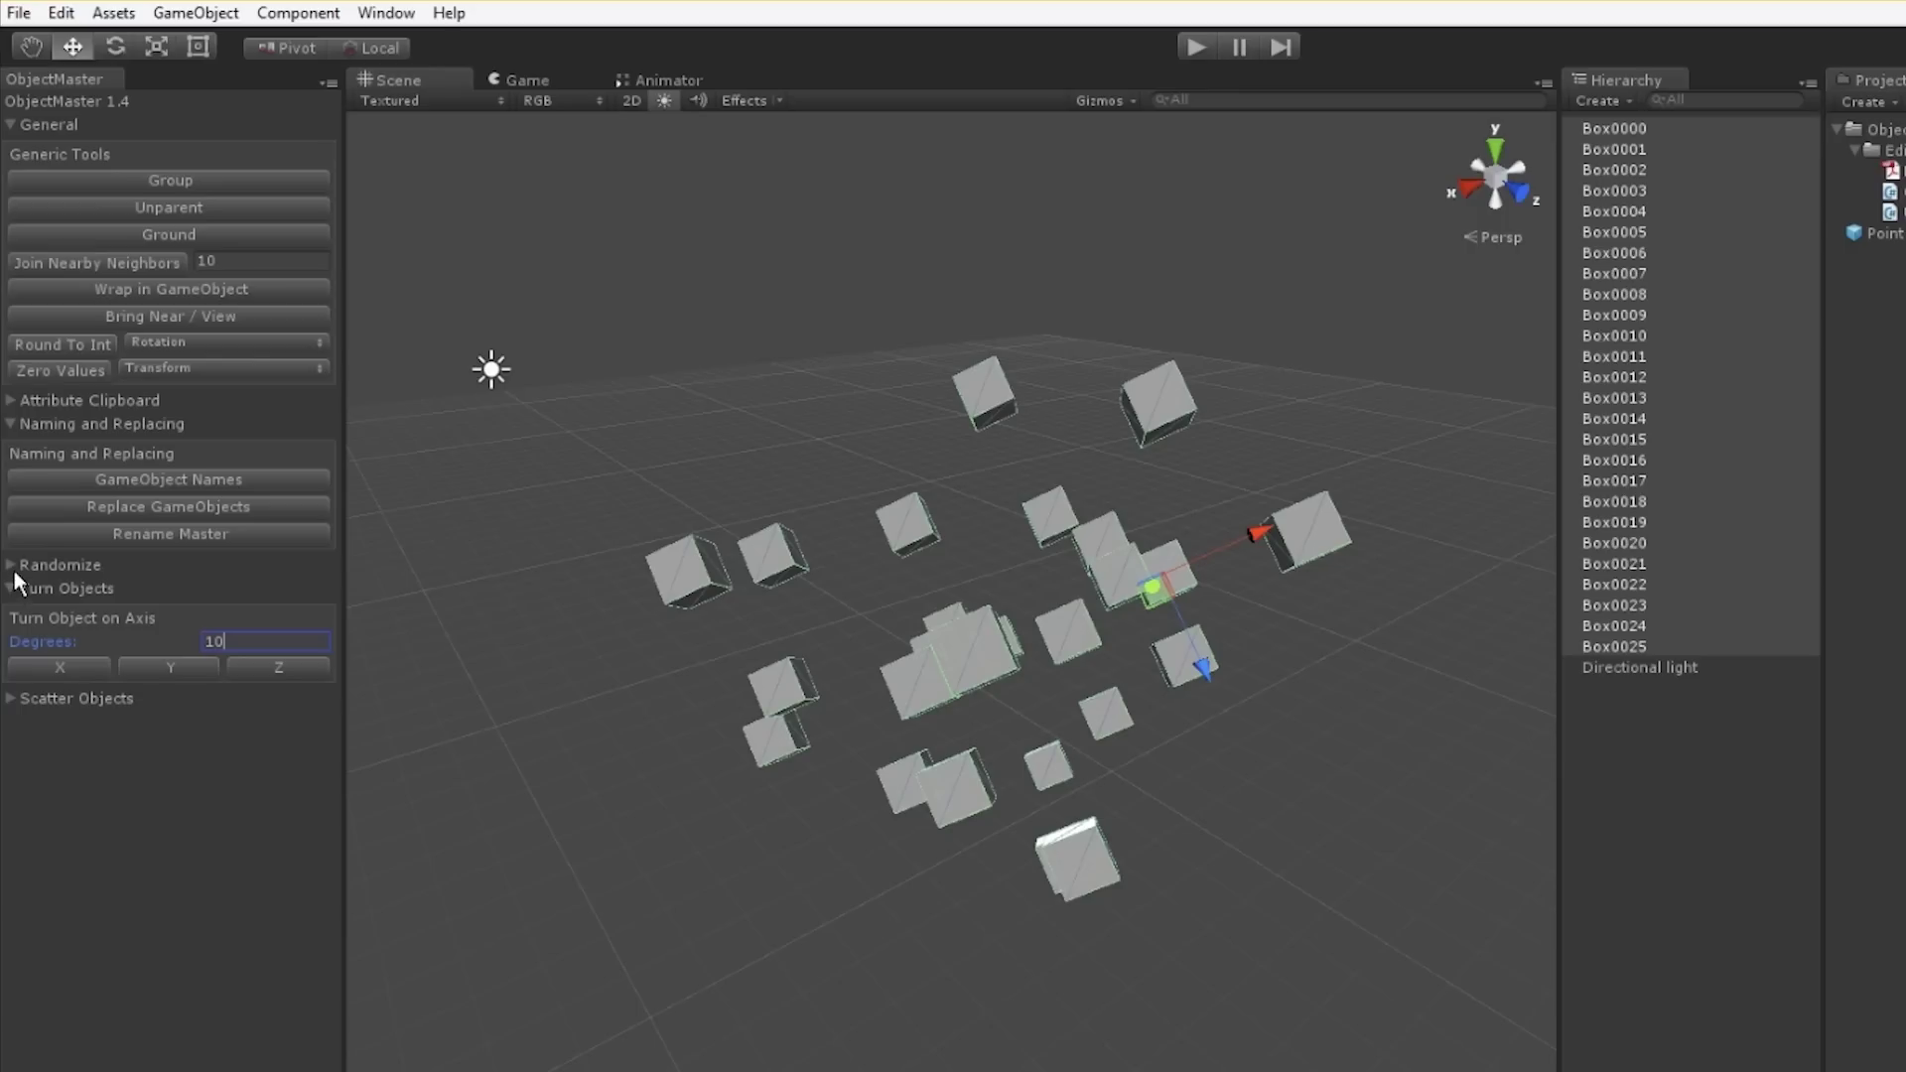
- Randomize the scale of the selected boxes several times on X, Y and Z with min 0.01 and max 0.5
left_click(12, 565)
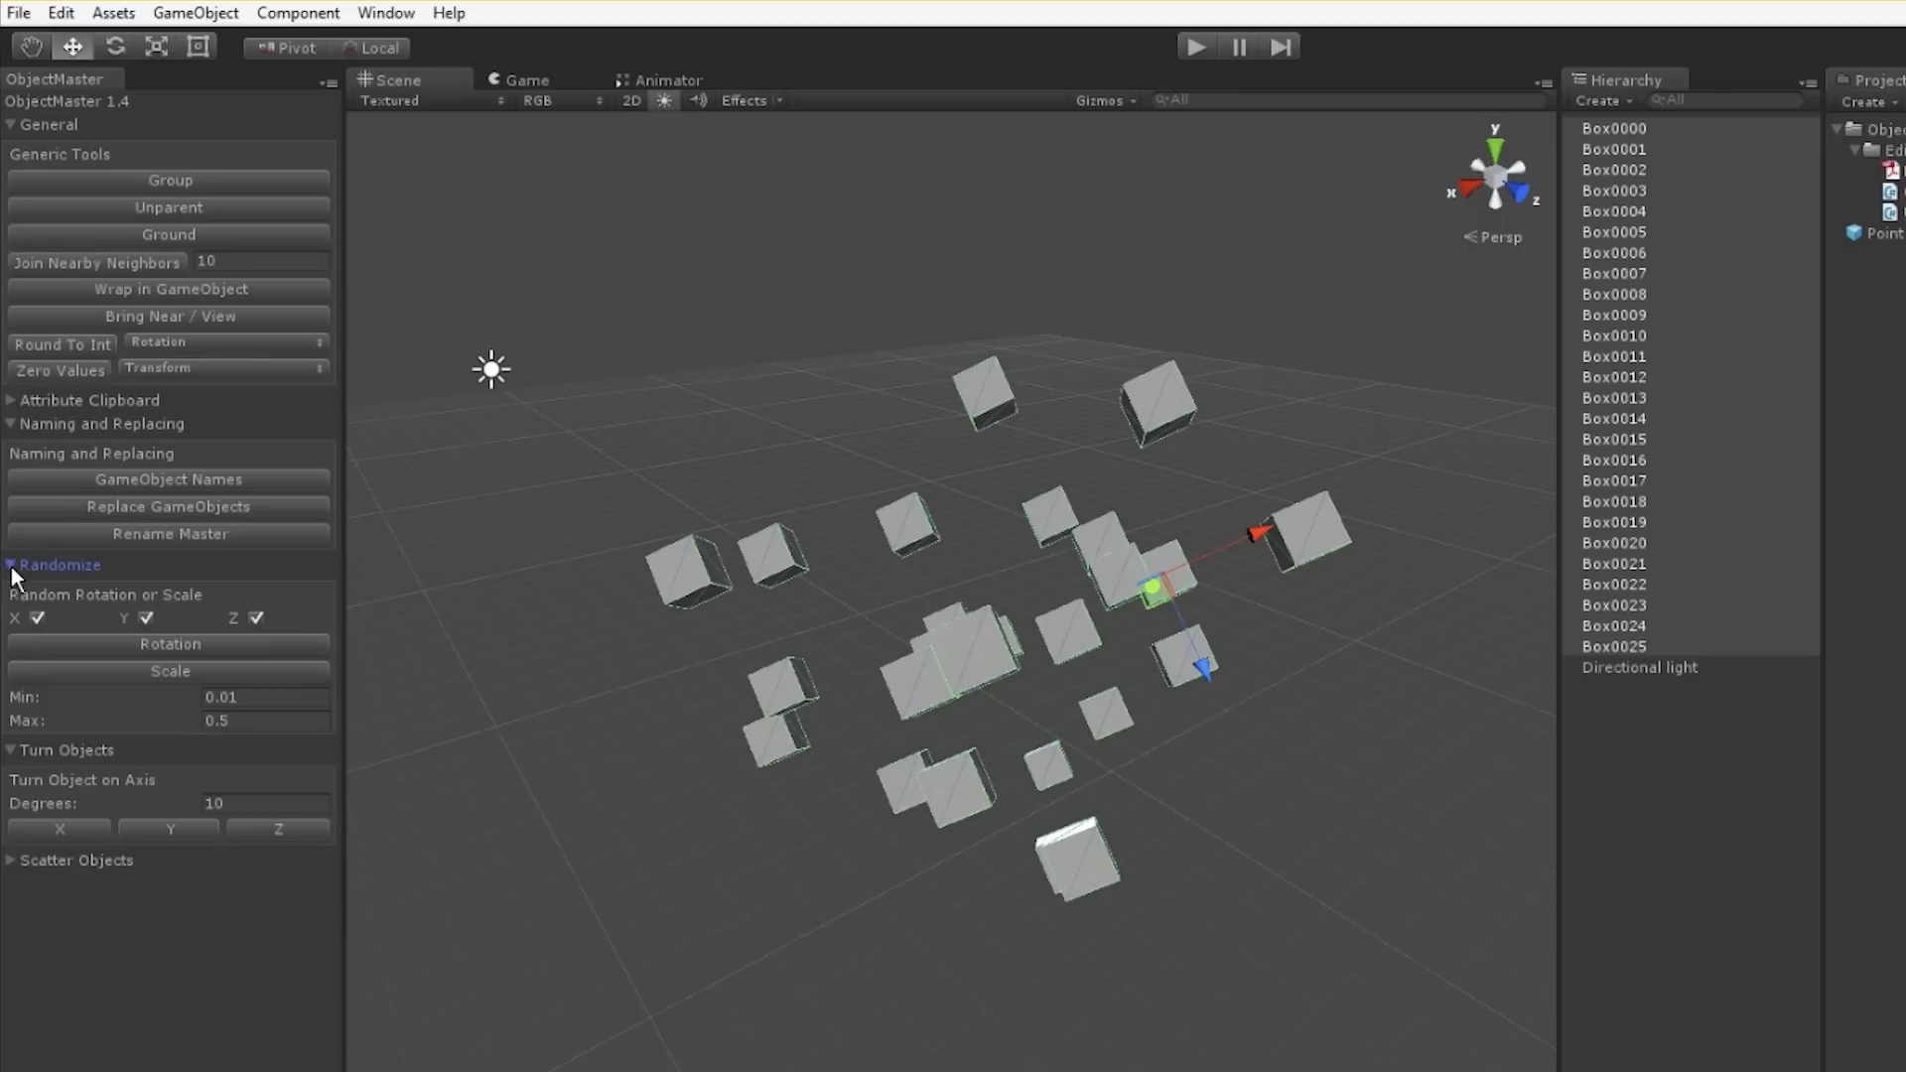
left_click(127, 671)
left_click(127, 671)
left_click(127, 671)
left_click(127, 671)
left_click(127, 671)
left_click(127, 671)
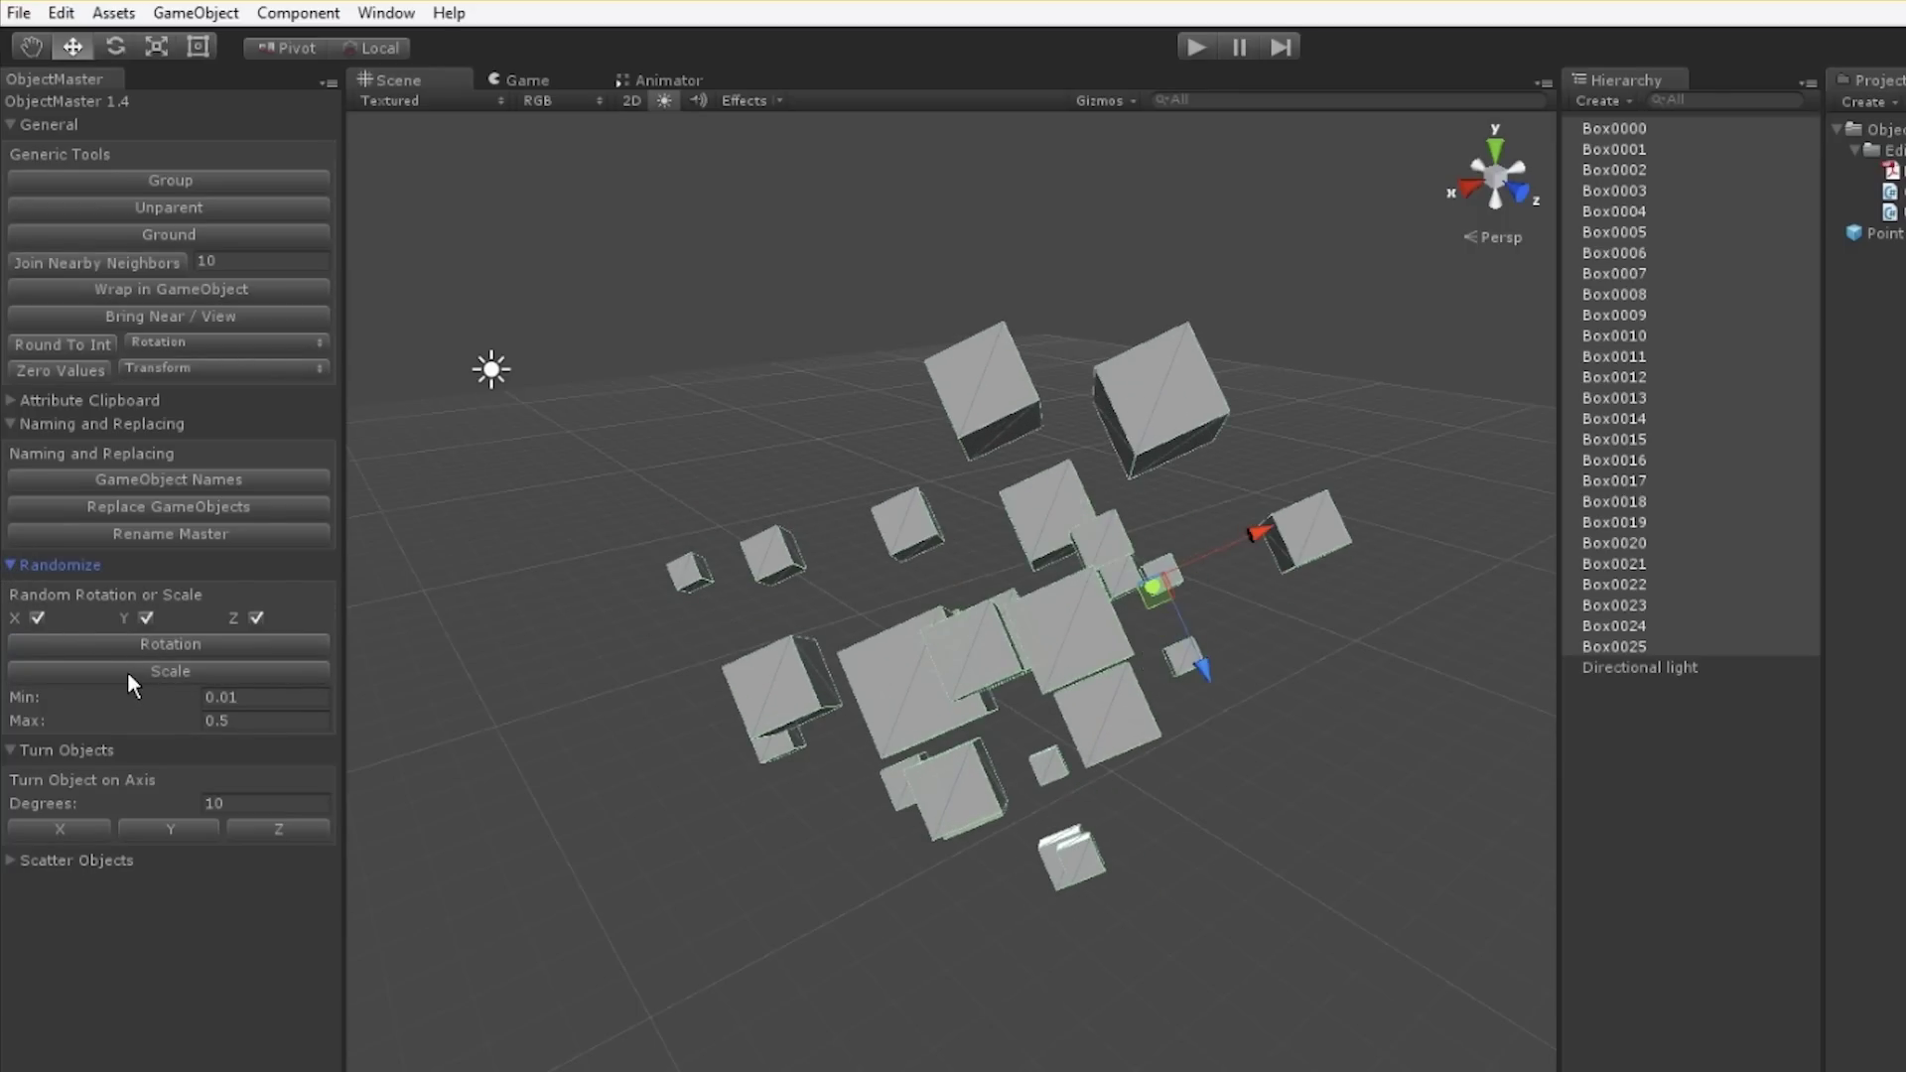
- Randomize the rotation of the boxes on X, Y and Z, then deselect them
left_click(129, 646)
left_click_drag(894, 735, 557, 915, "alt")
left_click(689, 944)
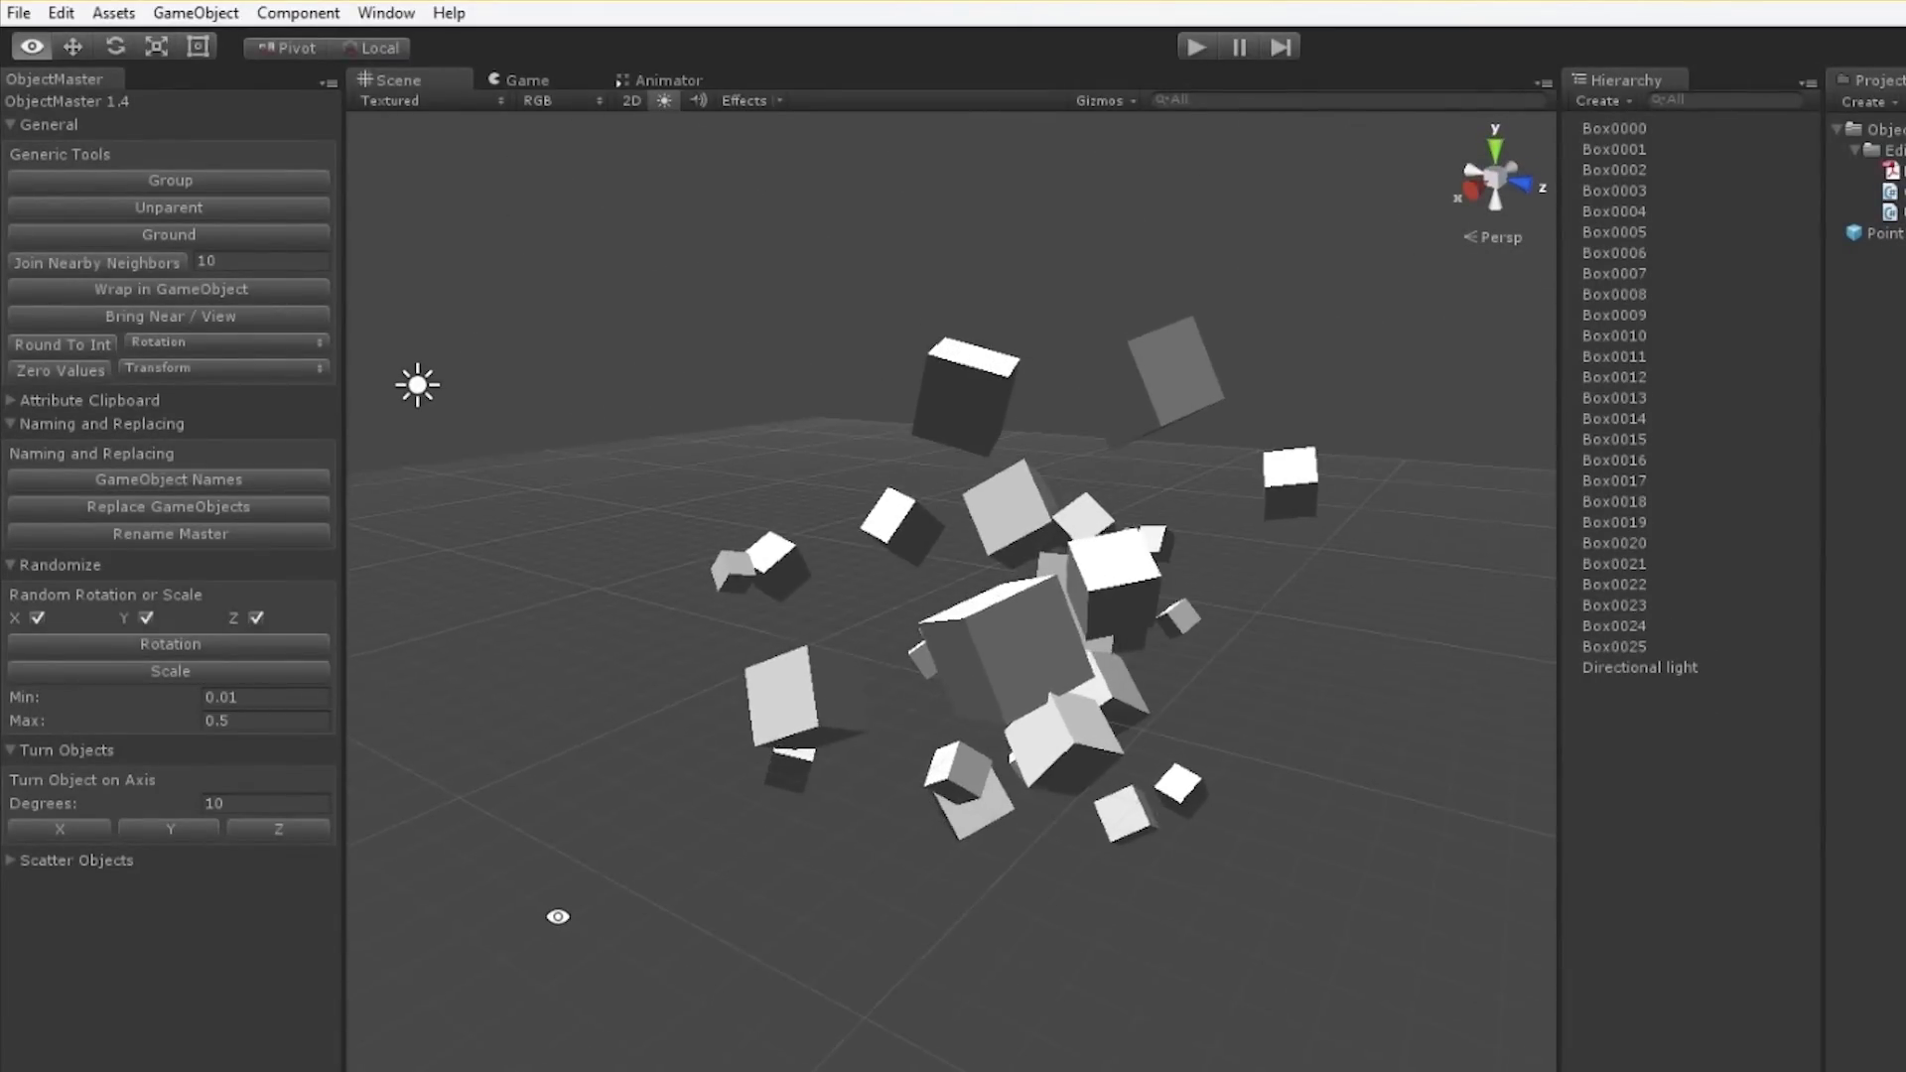
- Select all the boxes, join nearby neighbors several times with a value of 10, and clear the selection
left_click(9, 861)
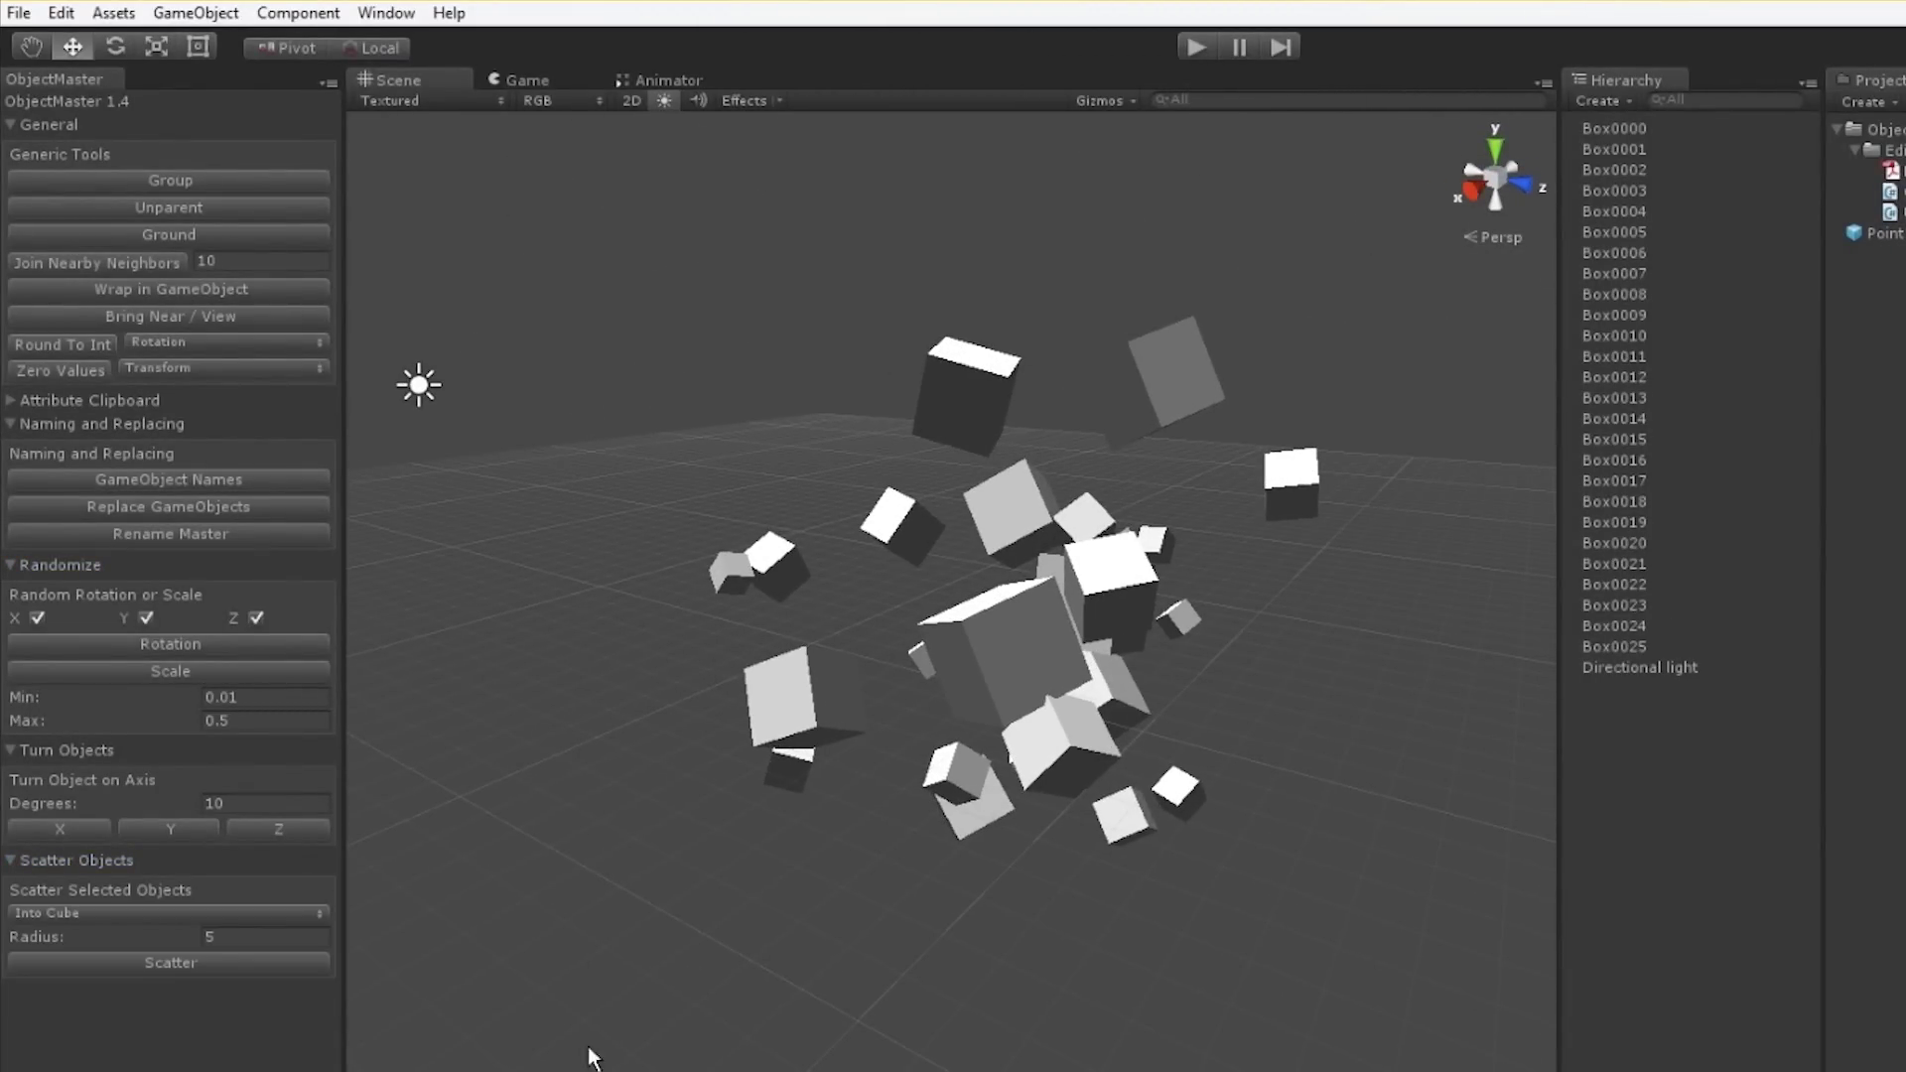
left_click_drag(580, 1060, 1447, 241)
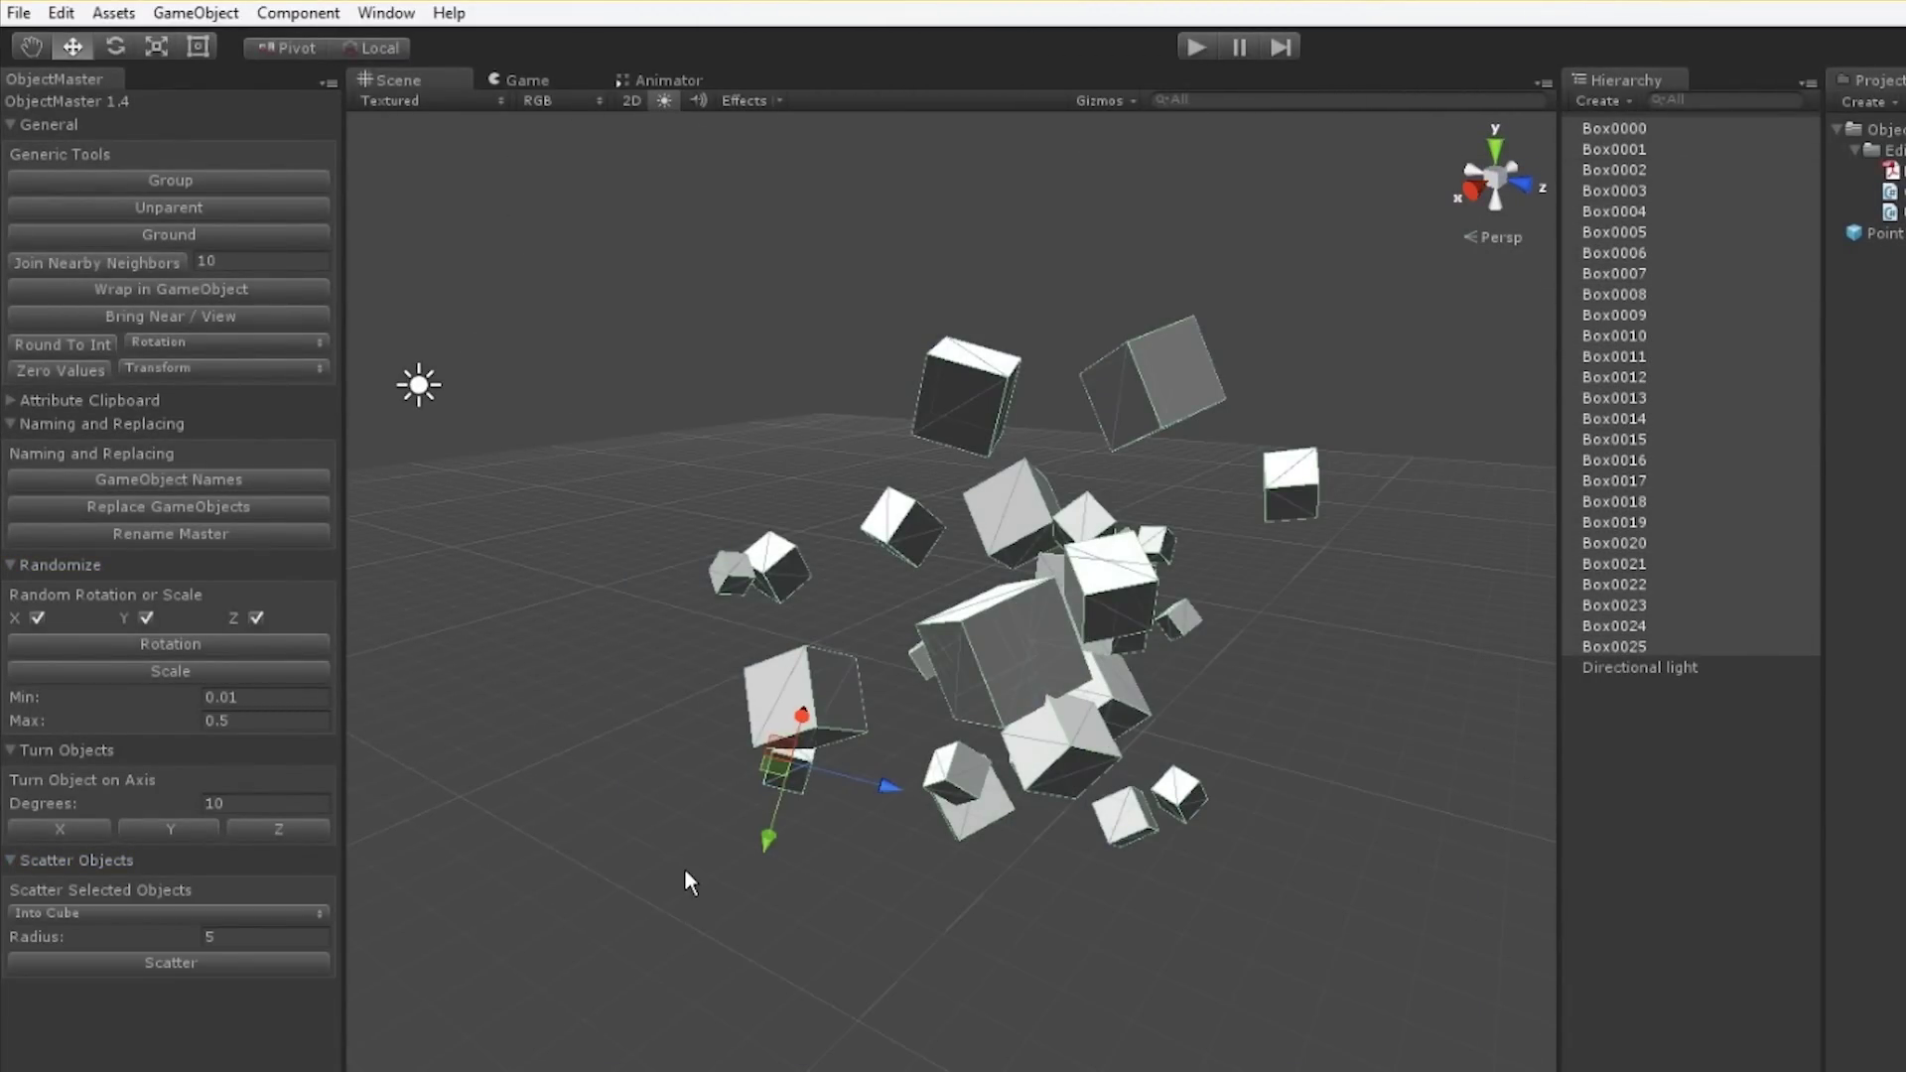
left_click(153, 260)
left_click(153, 260)
left_click(153, 260)
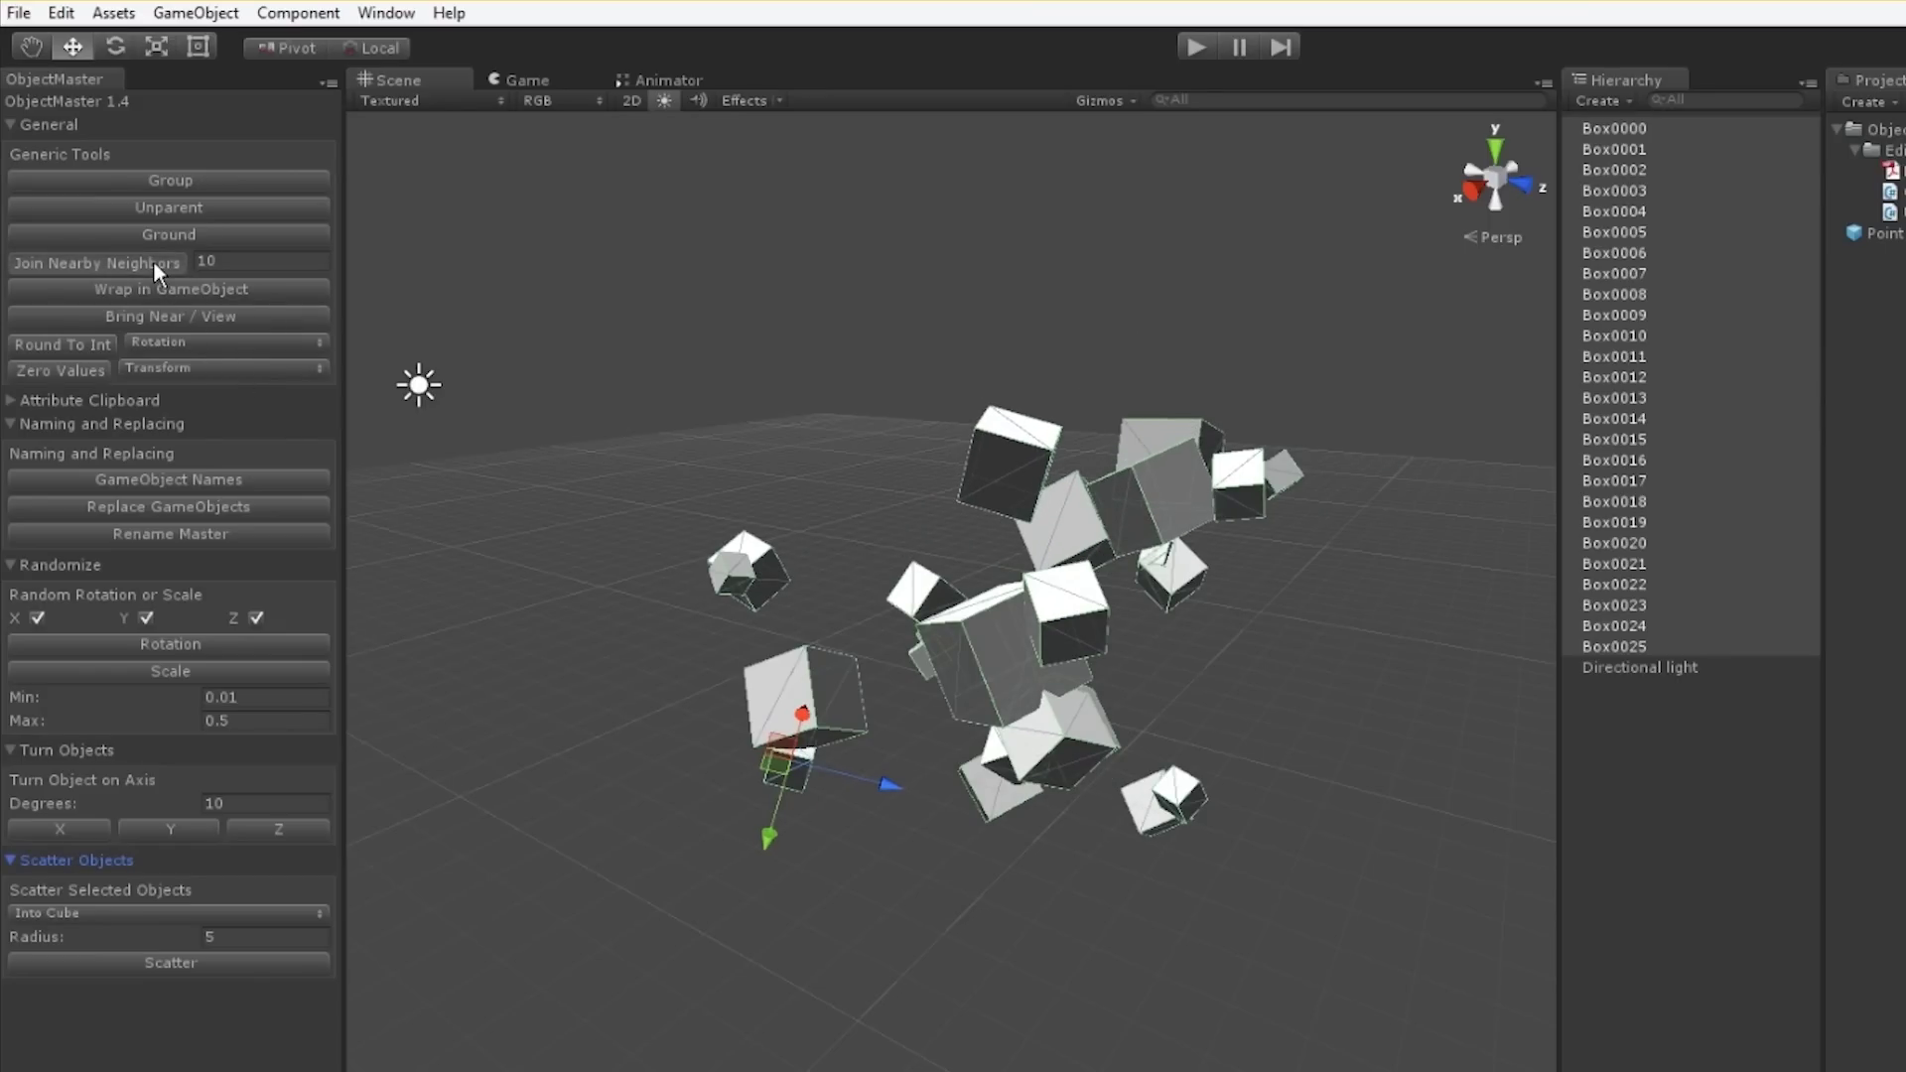
left_click(1031, 786)
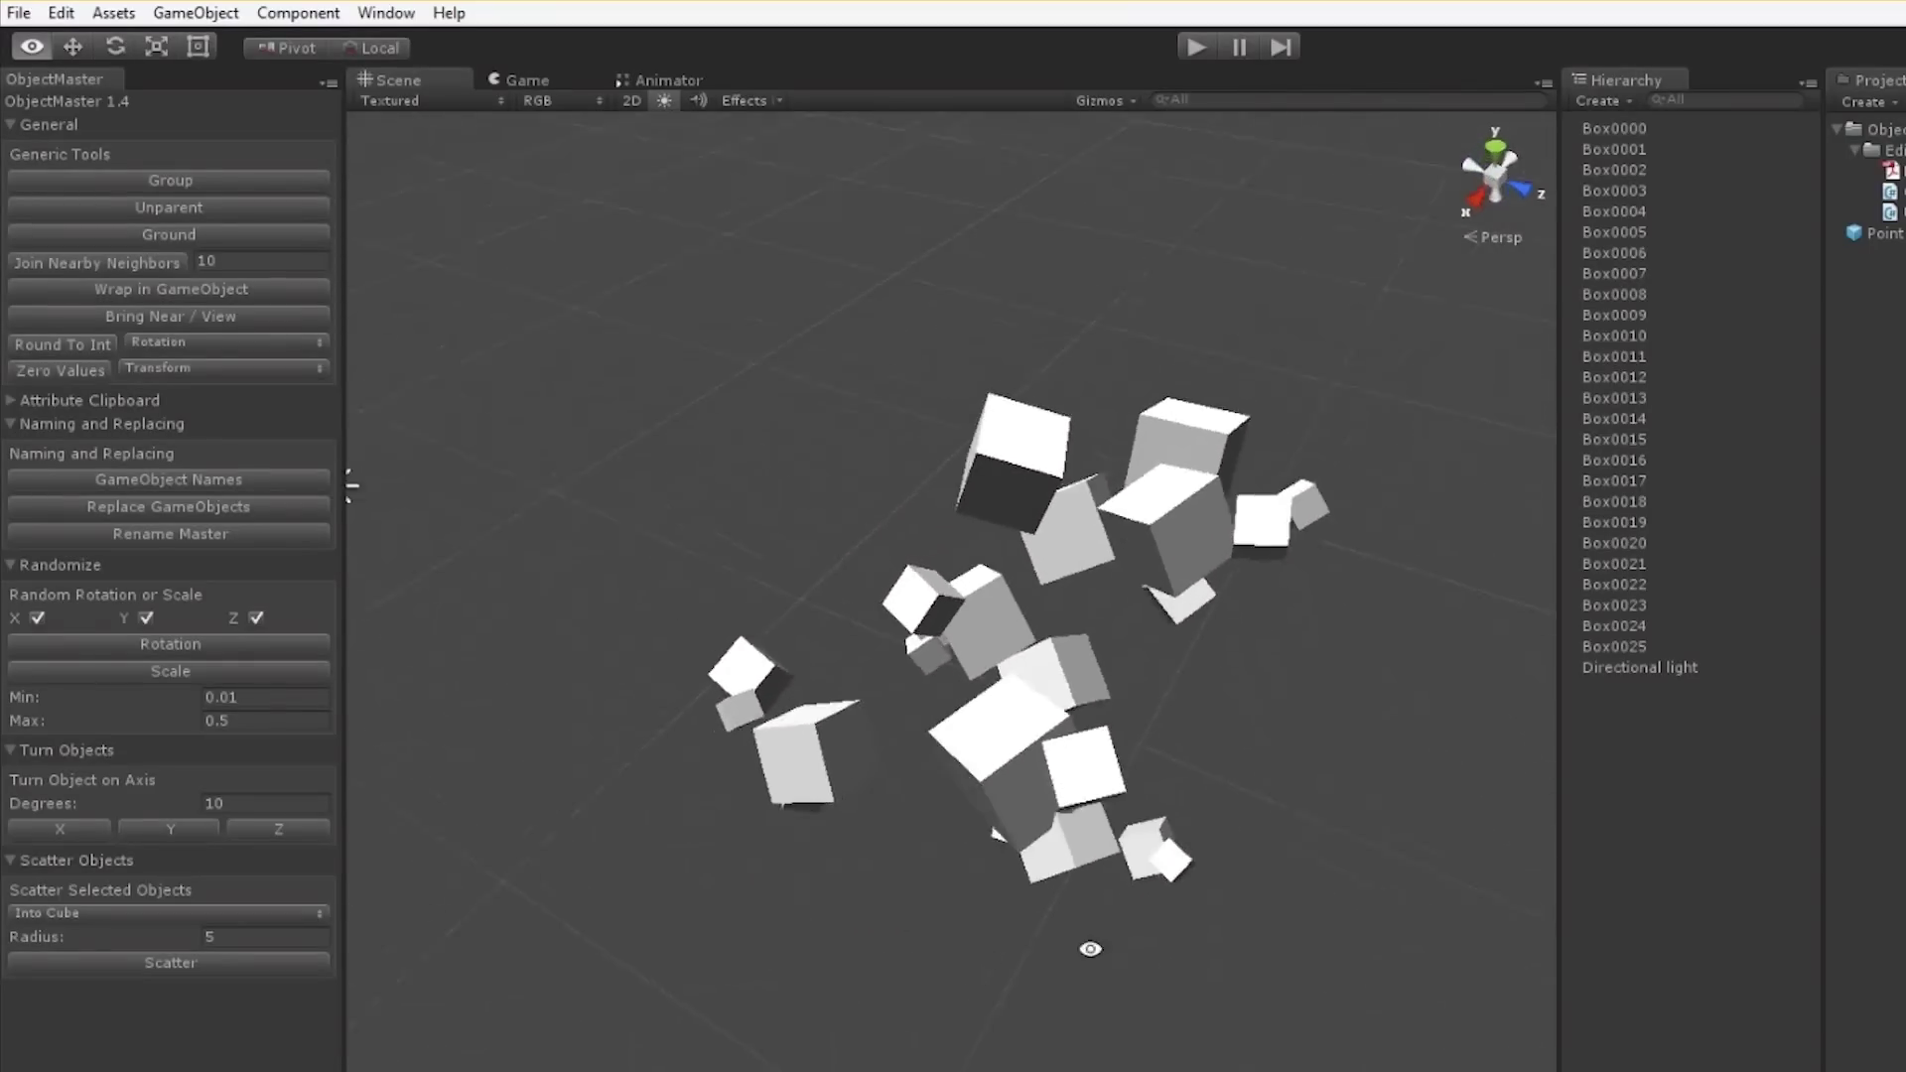
left_click_drag(1764, 751, 1905, 752, "alt")
left_click_drag(1589, 1010, 1077, 751, "alt")
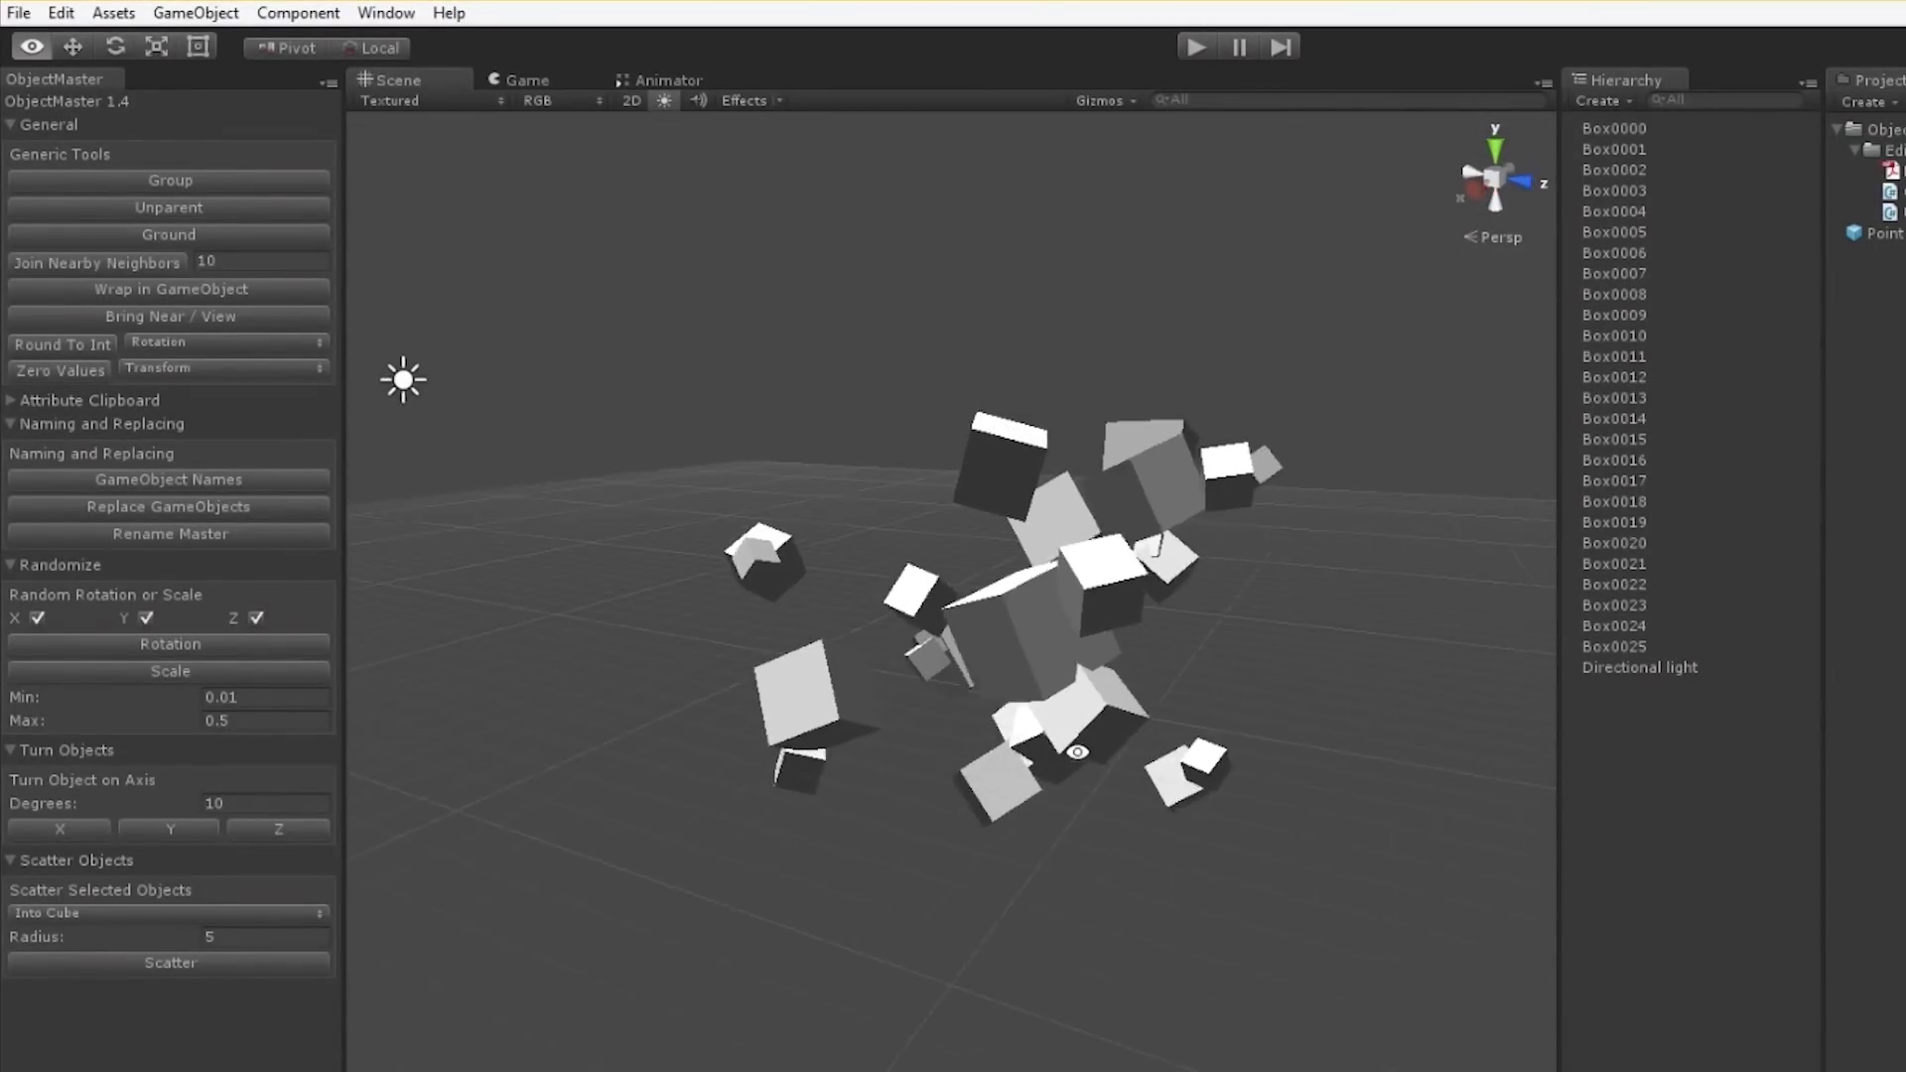